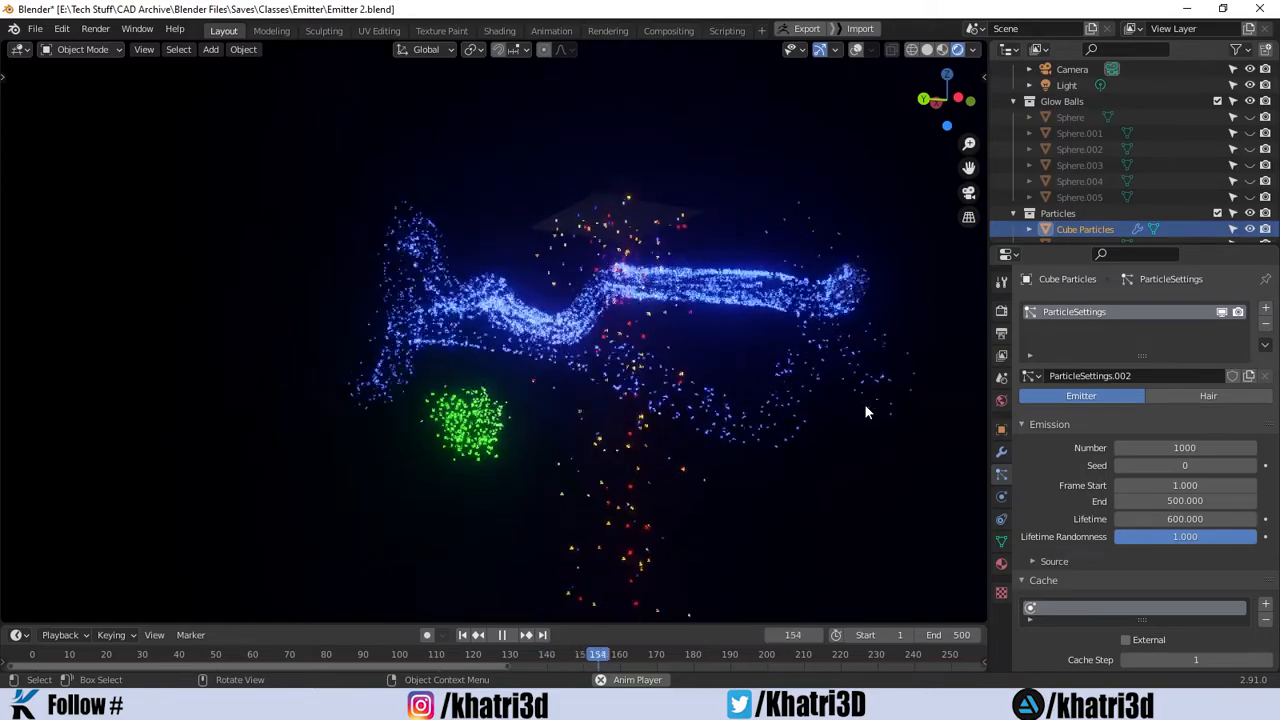
Examine the glowing blue, green and multicoloured particle effects up close and from different angles while the animation plays.
{"action": "middle_click_drag", "start_coordinate": [864, 404], "coordinate": [757, 316]}
{"action": "scroll", "coordinate": [766, 361], "scroll_direction": "up", "scroll_amount": 4}
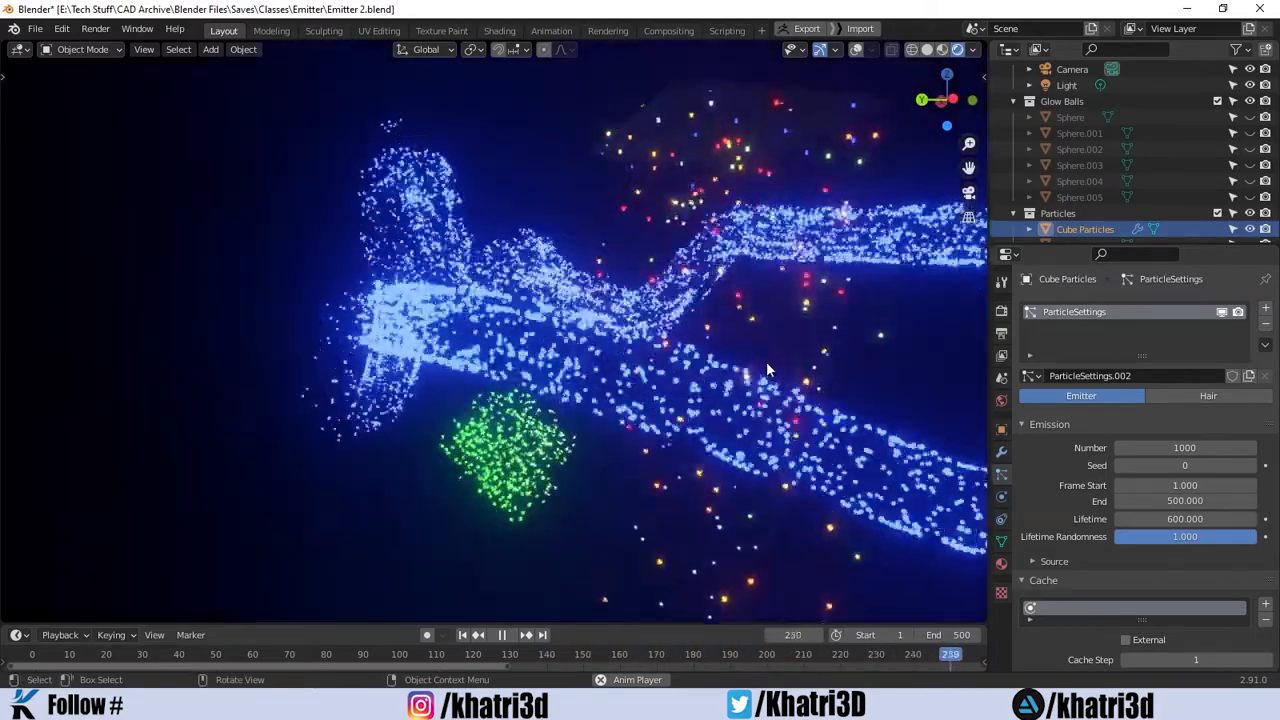
{"action": "middle_click_drag", "start_coordinate": [787, 398], "coordinate": [643, 355], "text": "shift"}
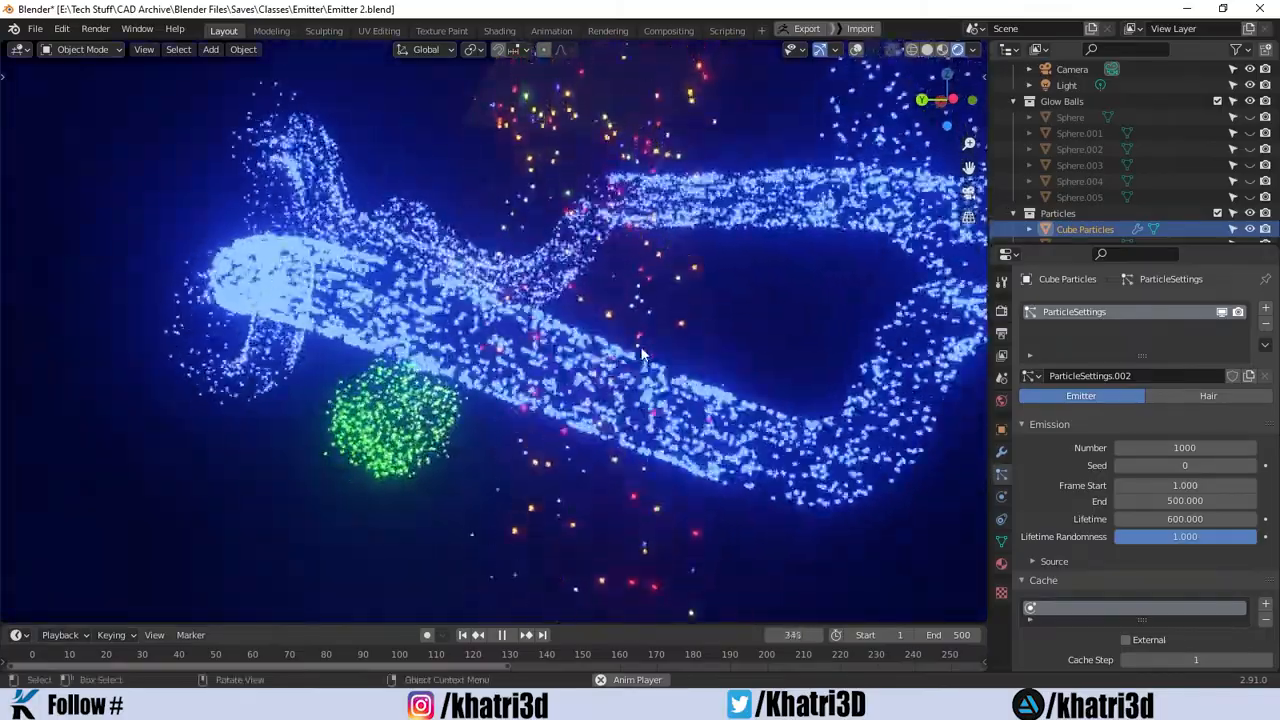
{"action": "middle_click_drag", "start_coordinate": [645, 380], "coordinate": [619, 391]}
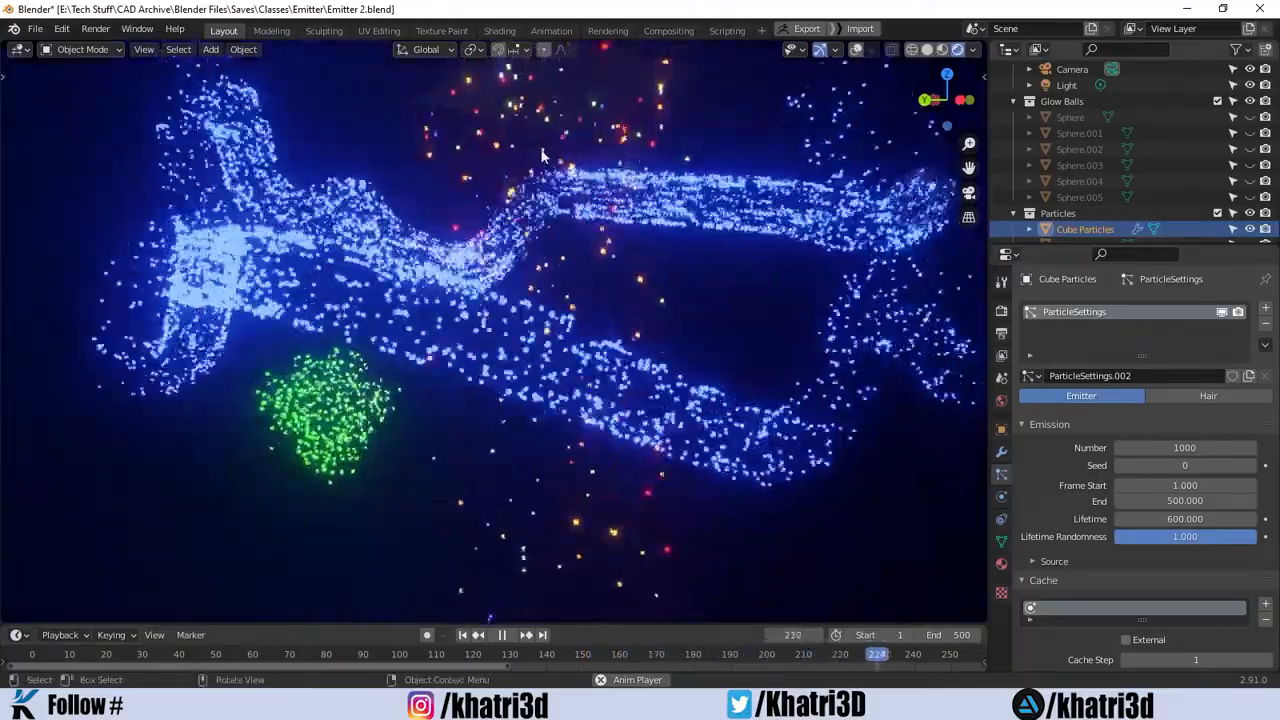
{"action": "scroll", "coordinate": [565, 138], "scroll_direction": "up", "scroll_amount": 1}
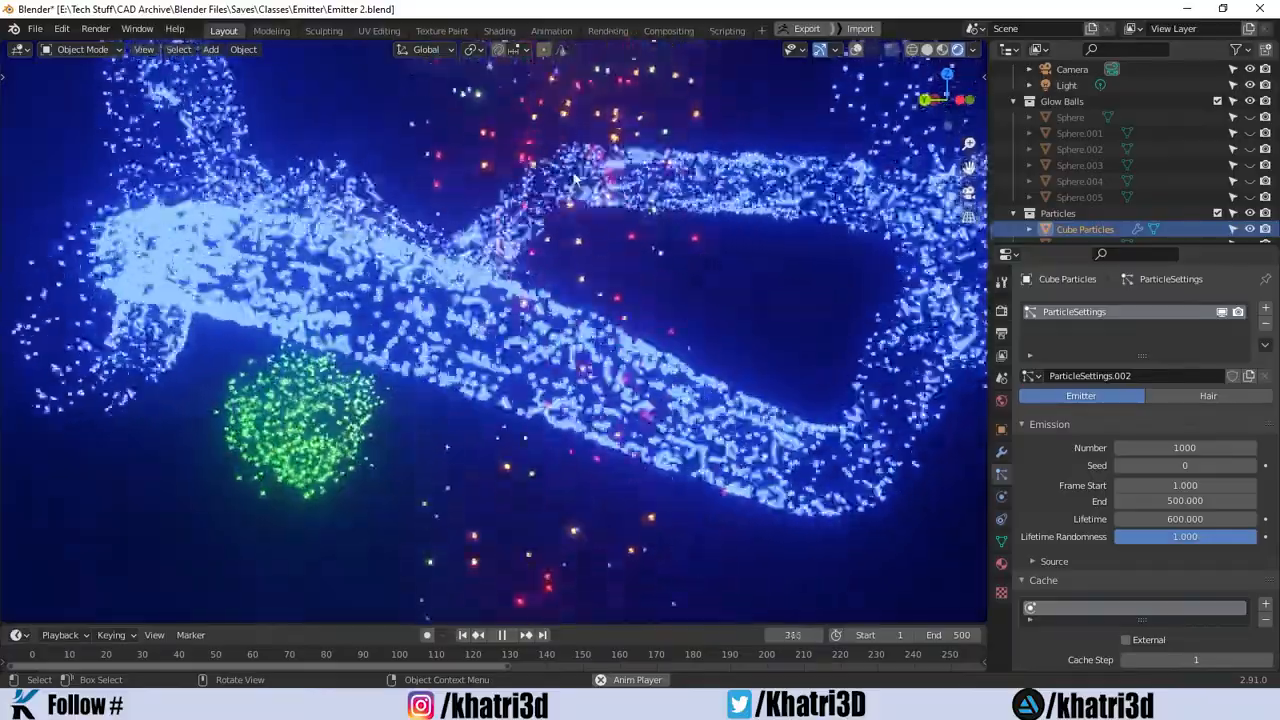
{"action": "middle_click_drag", "start_coordinate": [575, 178], "coordinate": [477, 265], "text": "shift"}
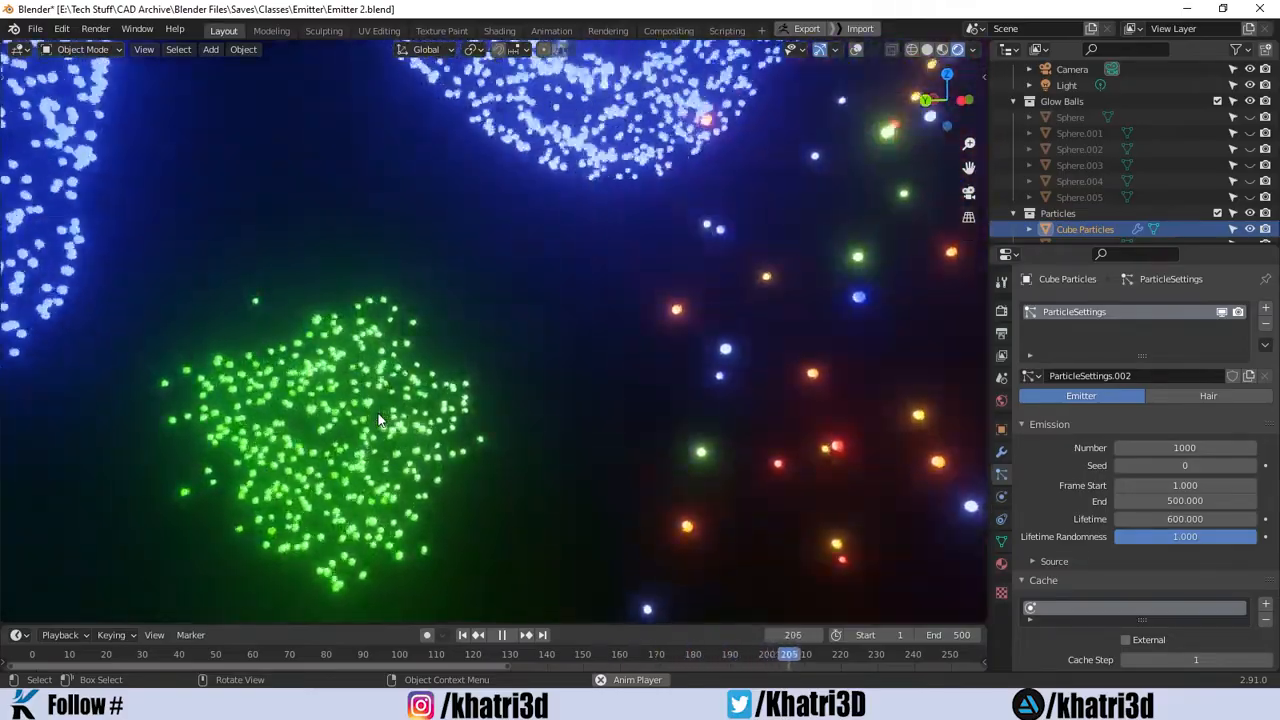
{"action": "scroll", "coordinate": [385, 418], "scroll_direction": "down", "scroll_amount": 3}
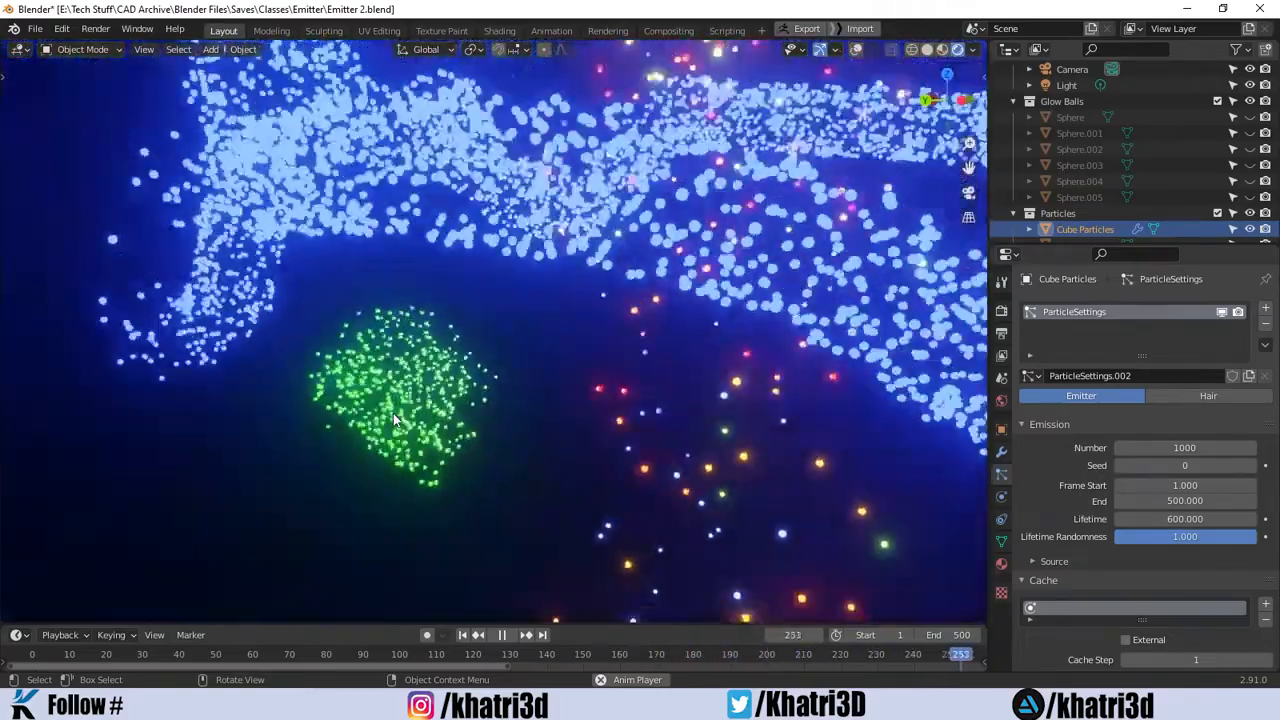
{"action": "scroll", "coordinate": [393, 413], "scroll_direction": "down", "scroll_amount": 5}
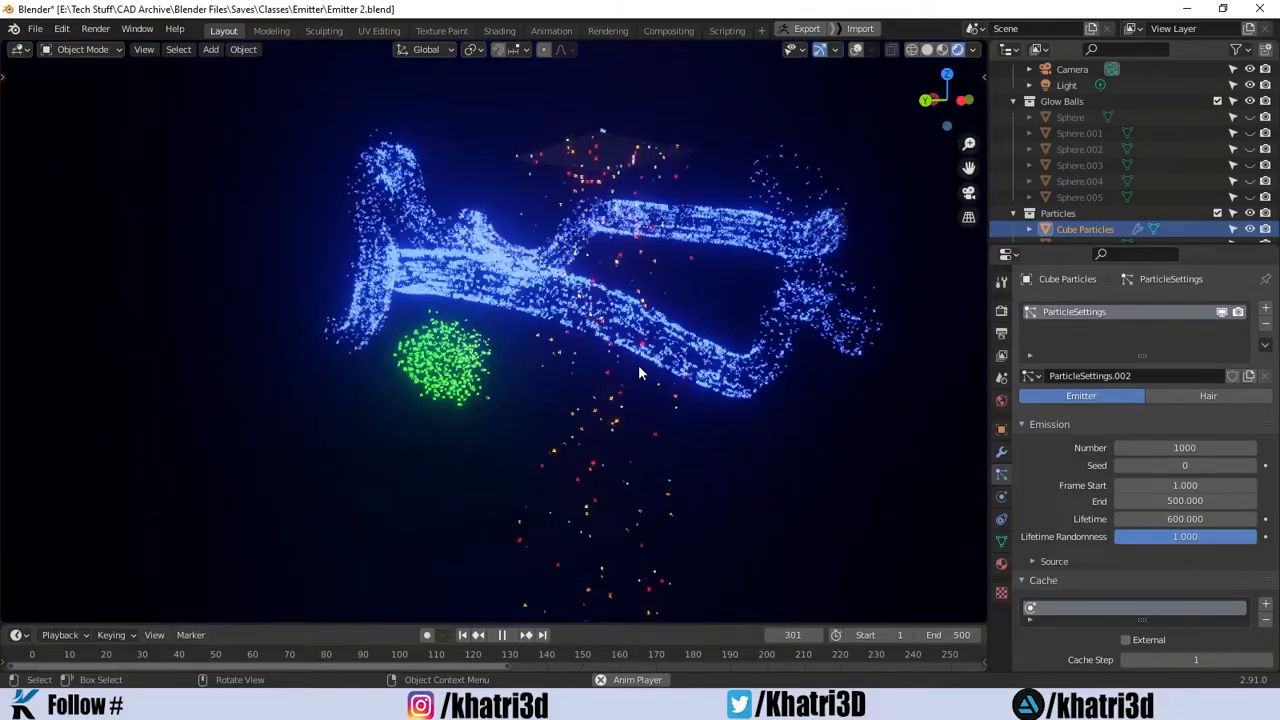
{"action": "middle_click_drag", "start_coordinate": [639, 368], "coordinate": [729, 306]}
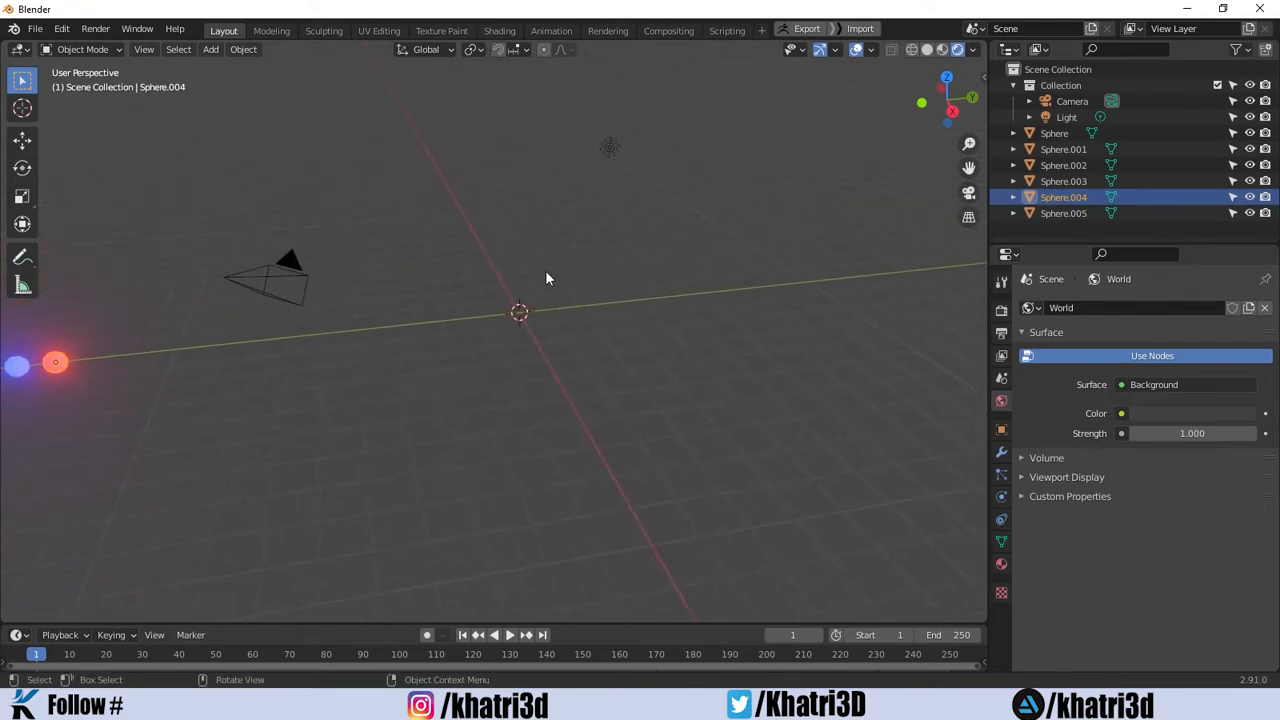
Add a plane at the world origin and raise it vertically well above the grid.
{"action": "mouse_move", "coordinate": [506, 271]}
{"action": "middle_mouse_down"}
{"action": "mouse_move", "coordinate": [476, 261]}
{"action": "mouse_move", "coordinate": [498, 260]}
{"action": "middle_mouse_up"}
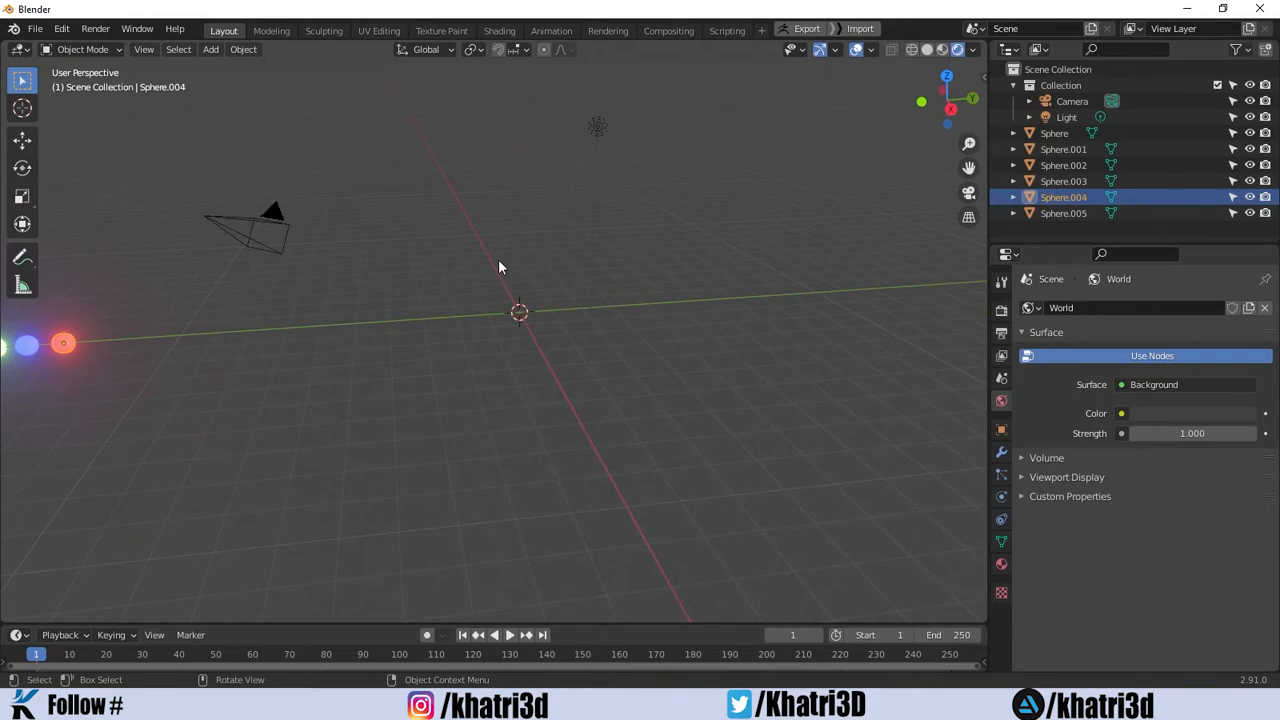
{"action": "key", "text": "shift+a"}
{"action": "mouse_move", "coordinate": [498, 261]}
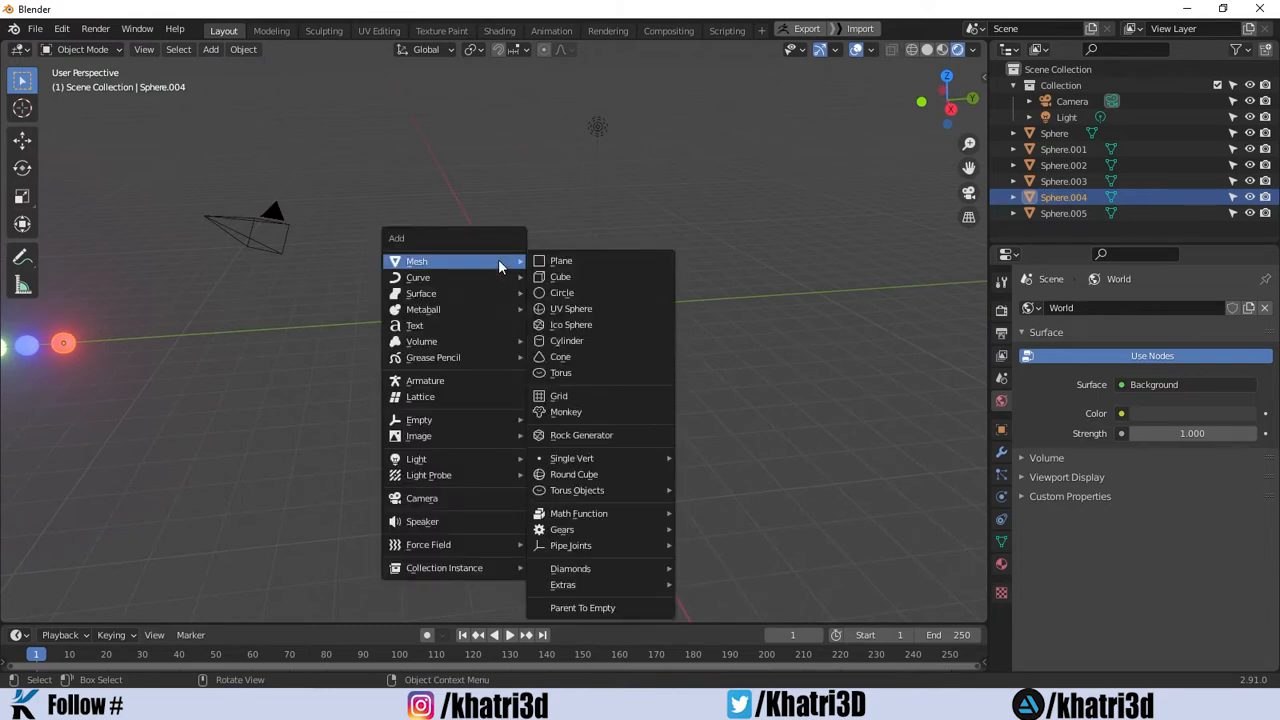
{"action": "left_click", "coordinate": [542, 263]}
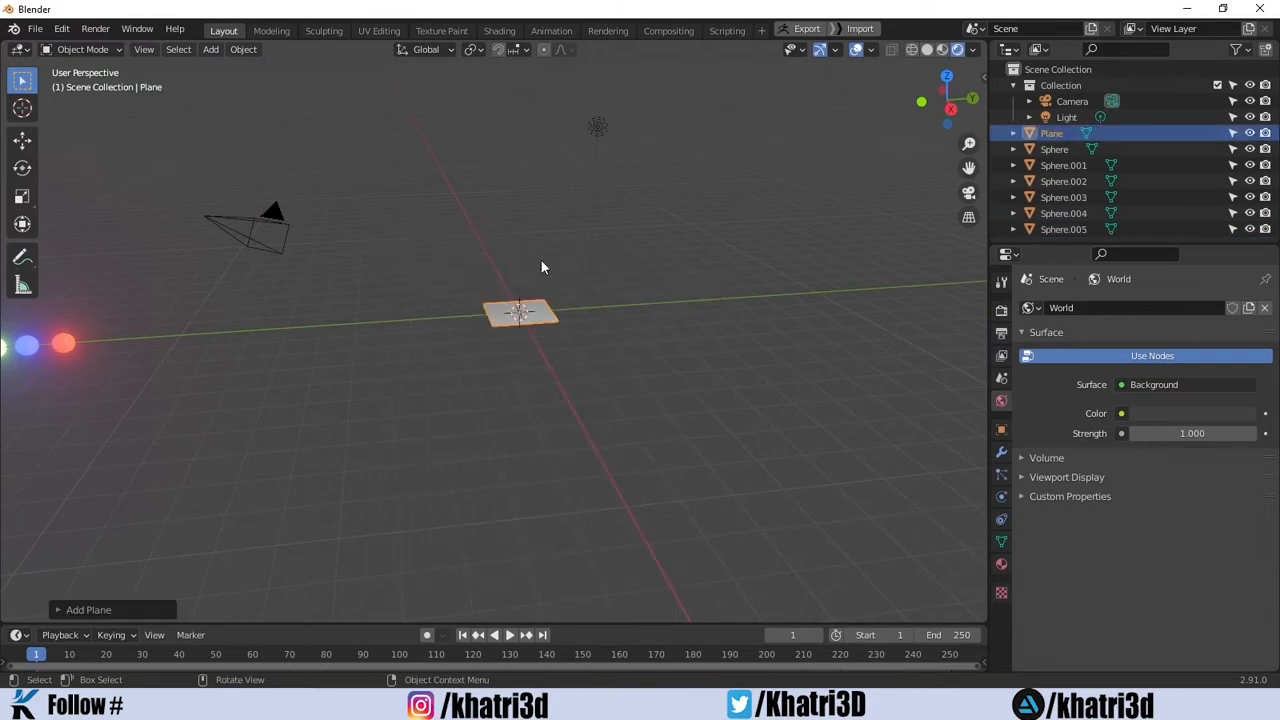
{"action": "key", "text": "g"}
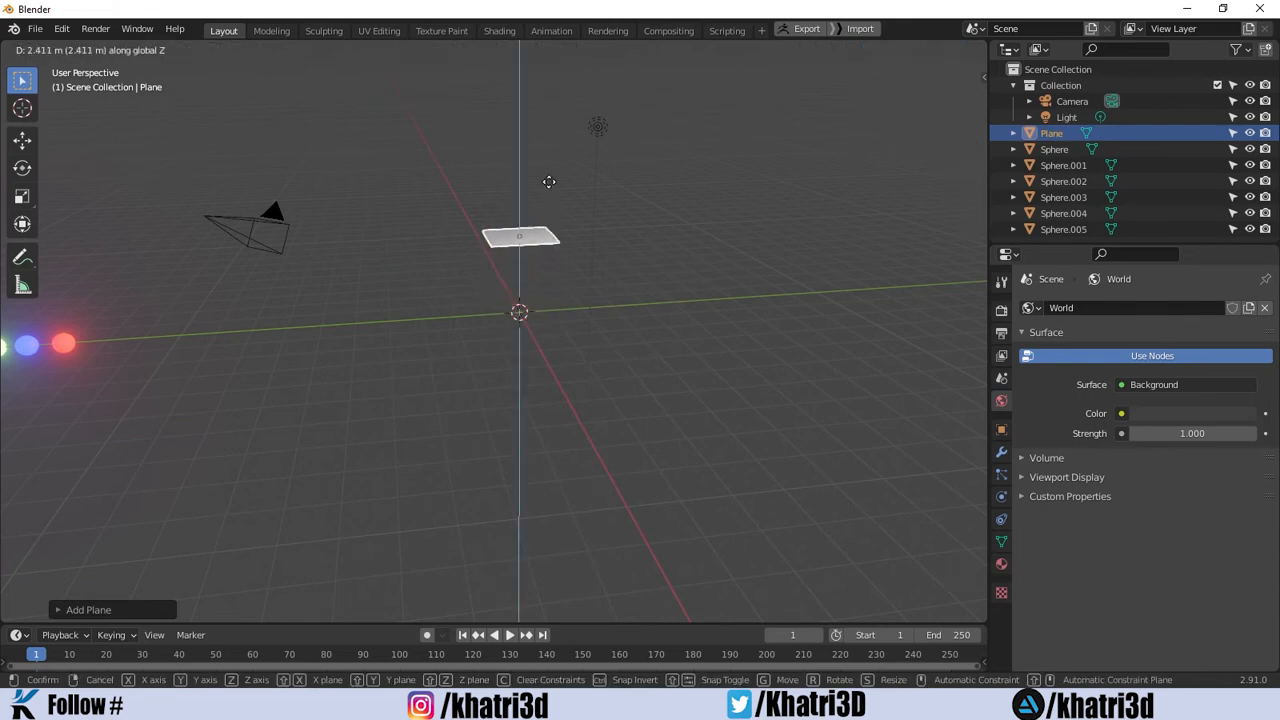
{"action": "left_click", "coordinate": [530, 73]}
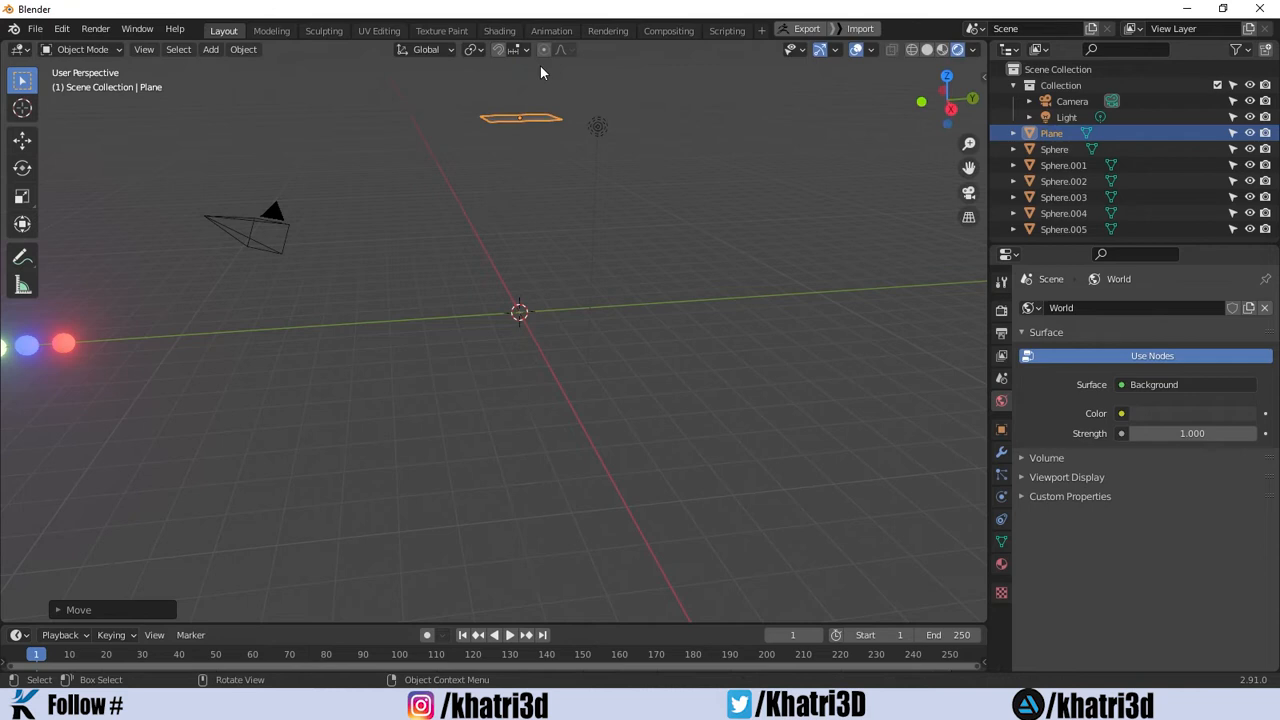
Add a new emitter particle system to the raised plane.
{"action": "left_click", "coordinate": [984, 76]}
{"action": "left_click", "coordinate": [980, 196]}
{"action": "left_click", "coordinate": [860, 71]}
{"action": "middle_click_drag", "start_coordinate": [465, 416], "coordinate": [471, 343], "text": "shift"}
{"action": "scroll", "coordinate": [443, 283], "scroll_direction": "up", "scroll_amount": 3}
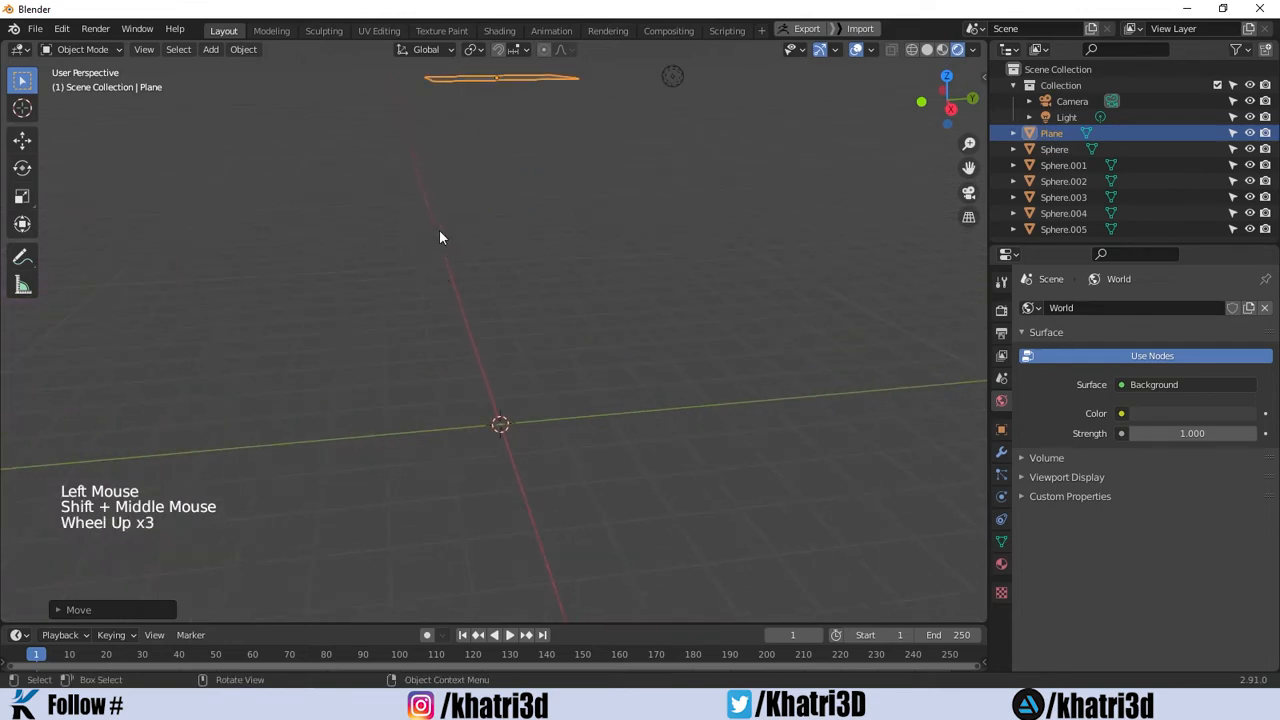
{"action": "middle_click_drag", "start_coordinate": [443, 234], "coordinate": [478, 188]}
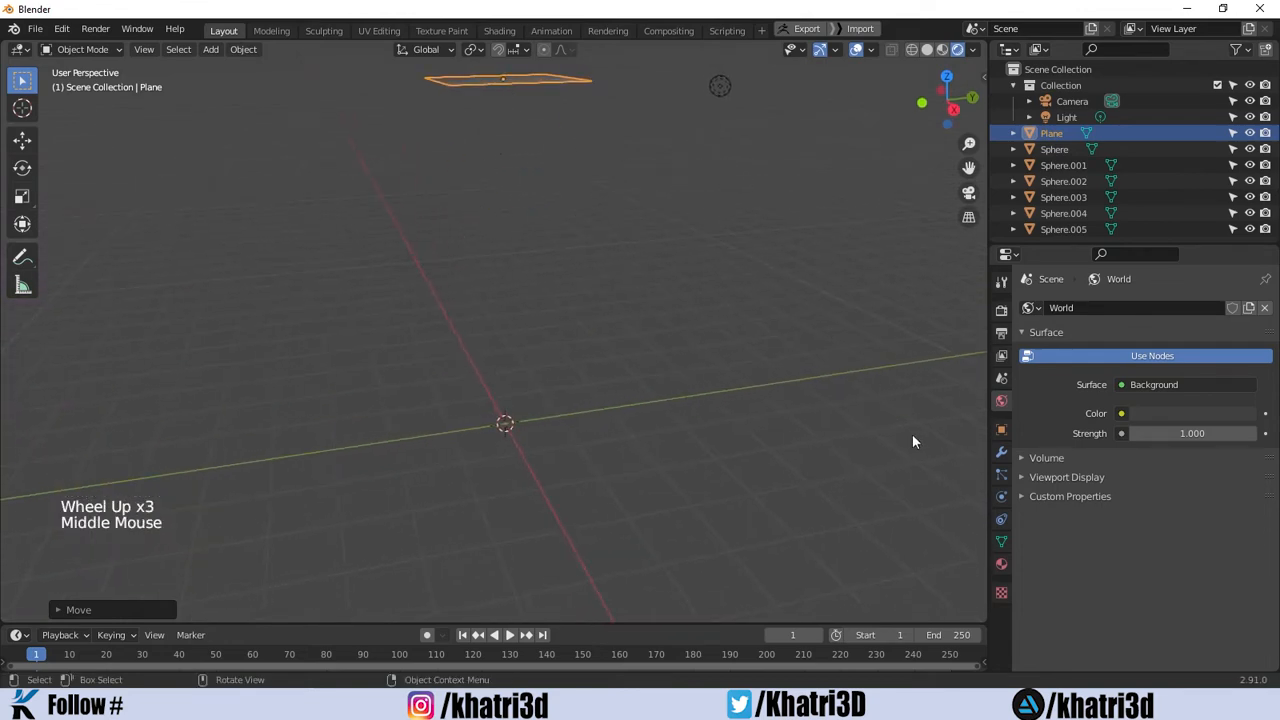
{"action": "left_click", "coordinate": [1001, 477]}
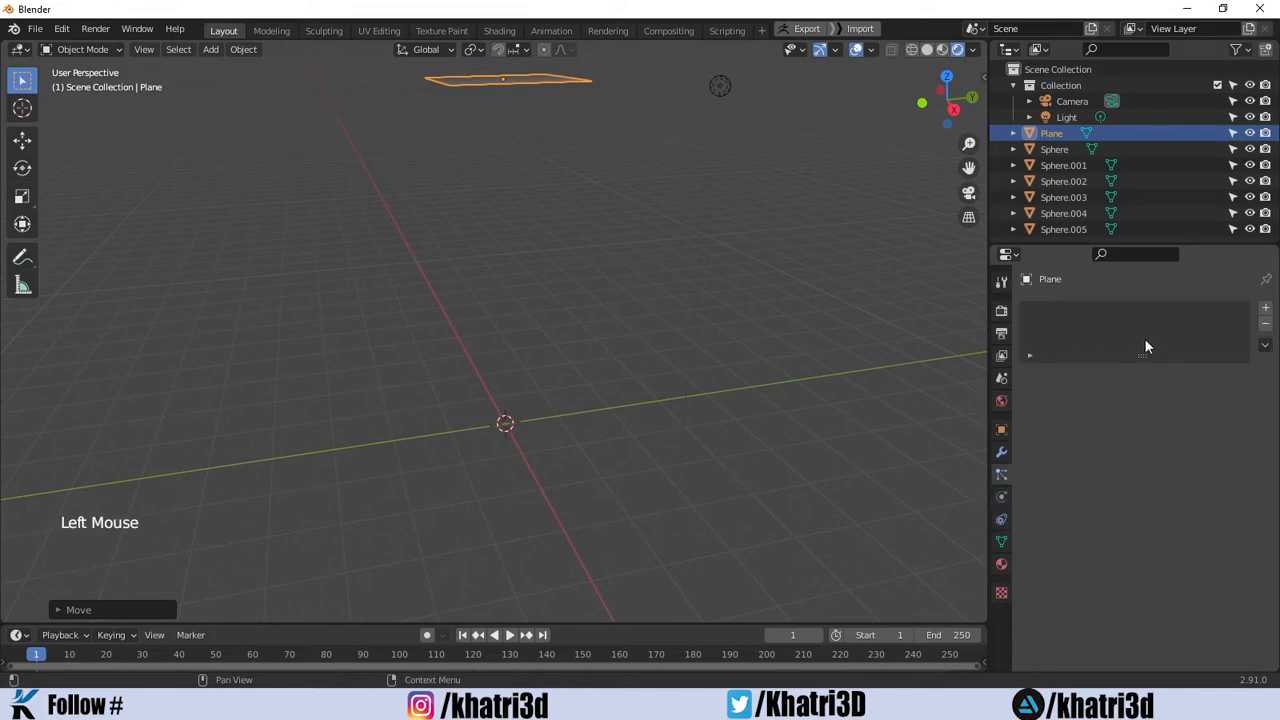
{"action": "left_click", "coordinate": [1266, 312]}
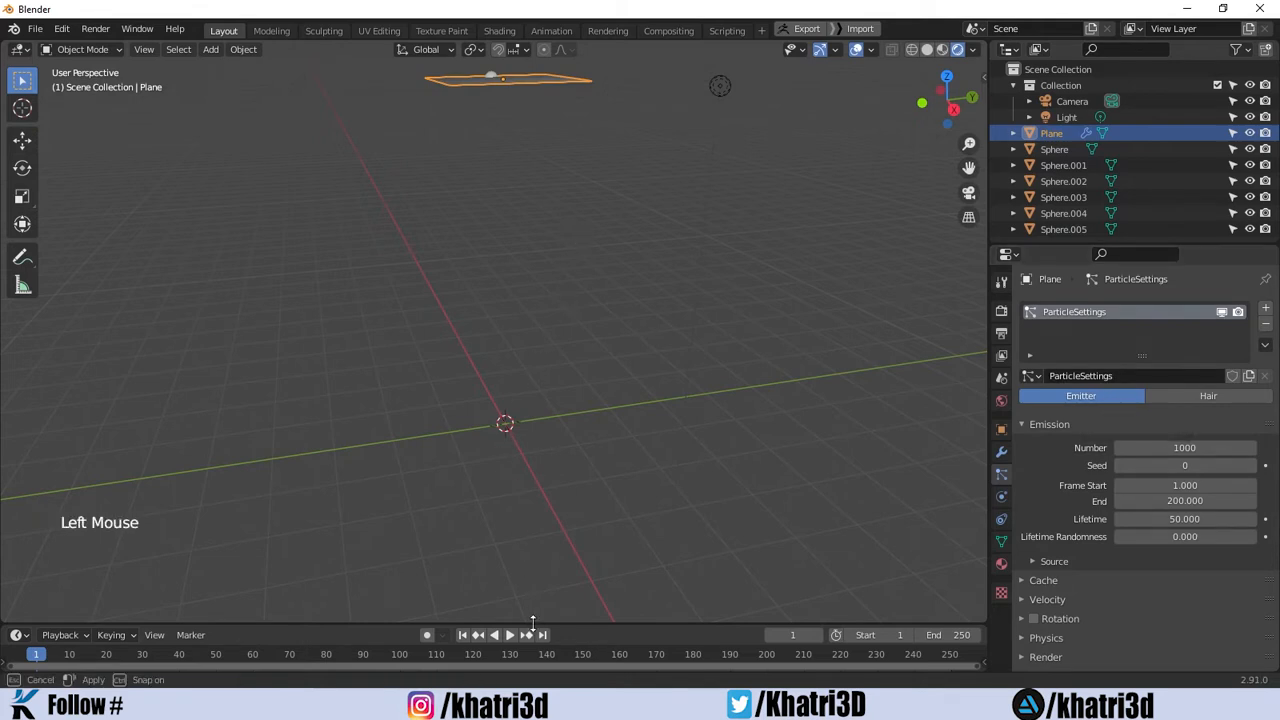
Make the timeline area taller and play the animation of particles falling from the plane.
{"action": "left_click_drag", "start_coordinate": [533, 622], "coordinate": [544, 579]}
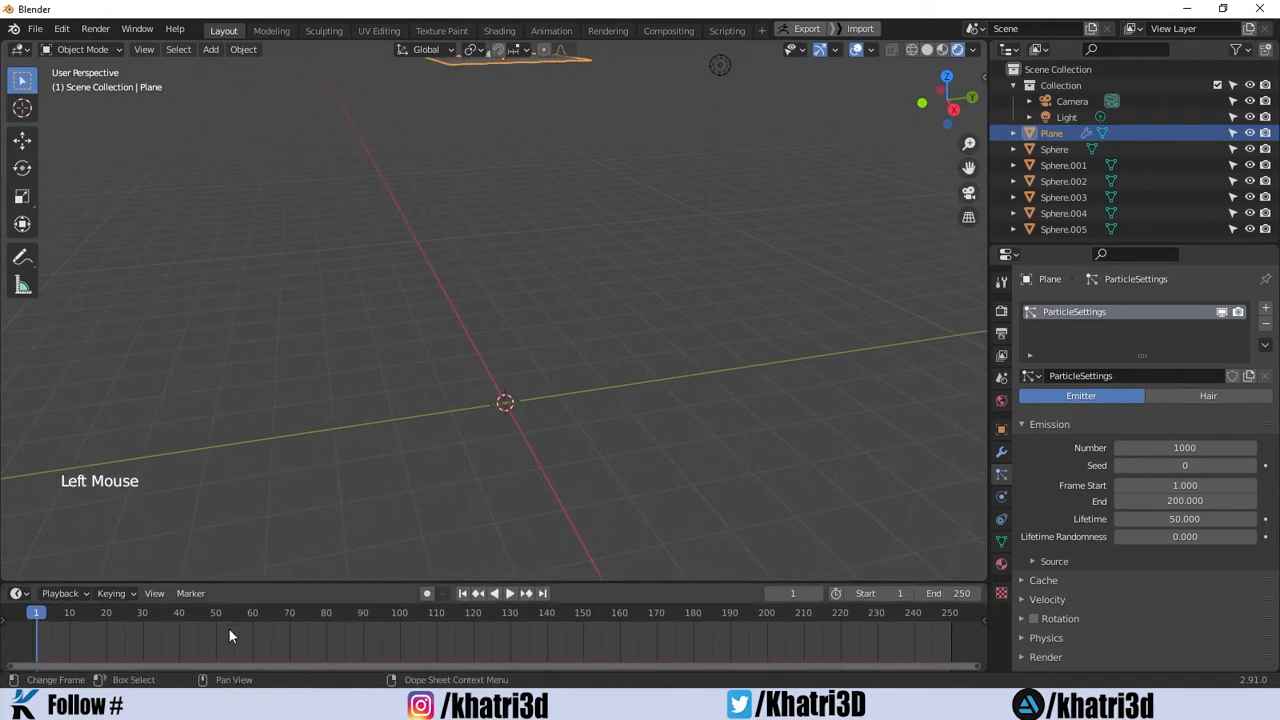
{"action": "key", "text": "space"}
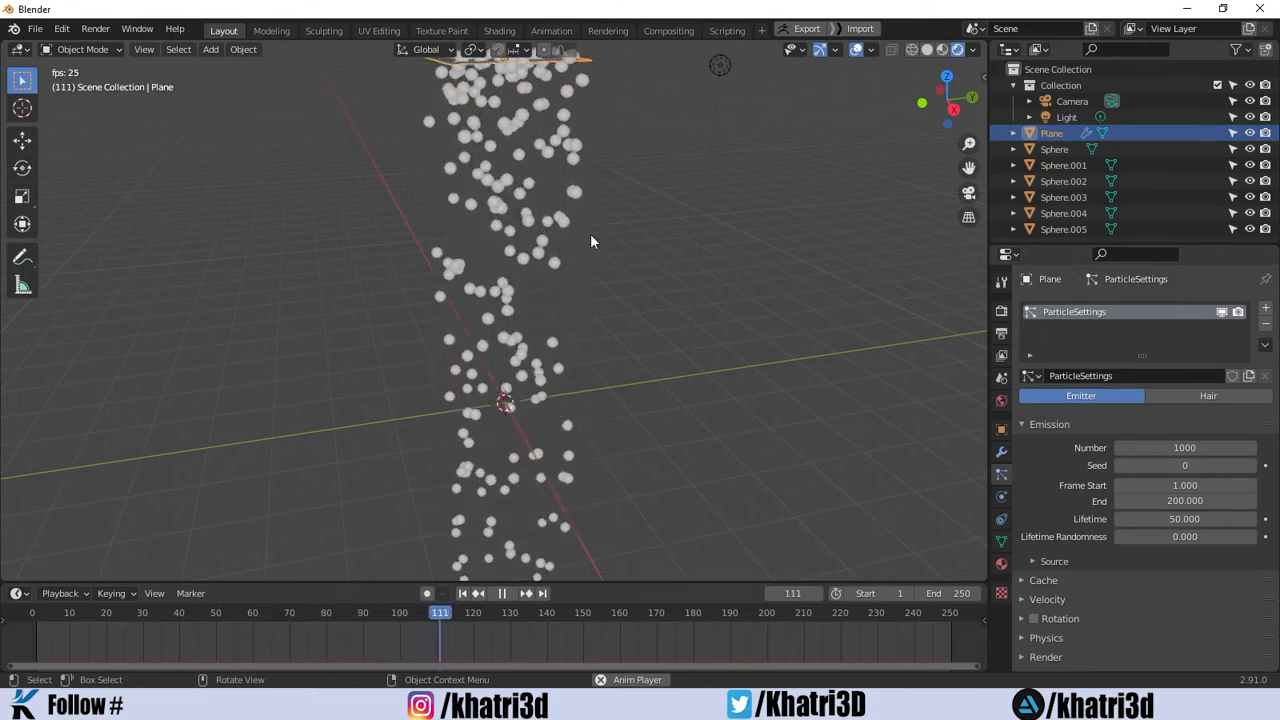
{"action": "middle_click_drag", "start_coordinate": [590, 233], "coordinate": [556, 158]}
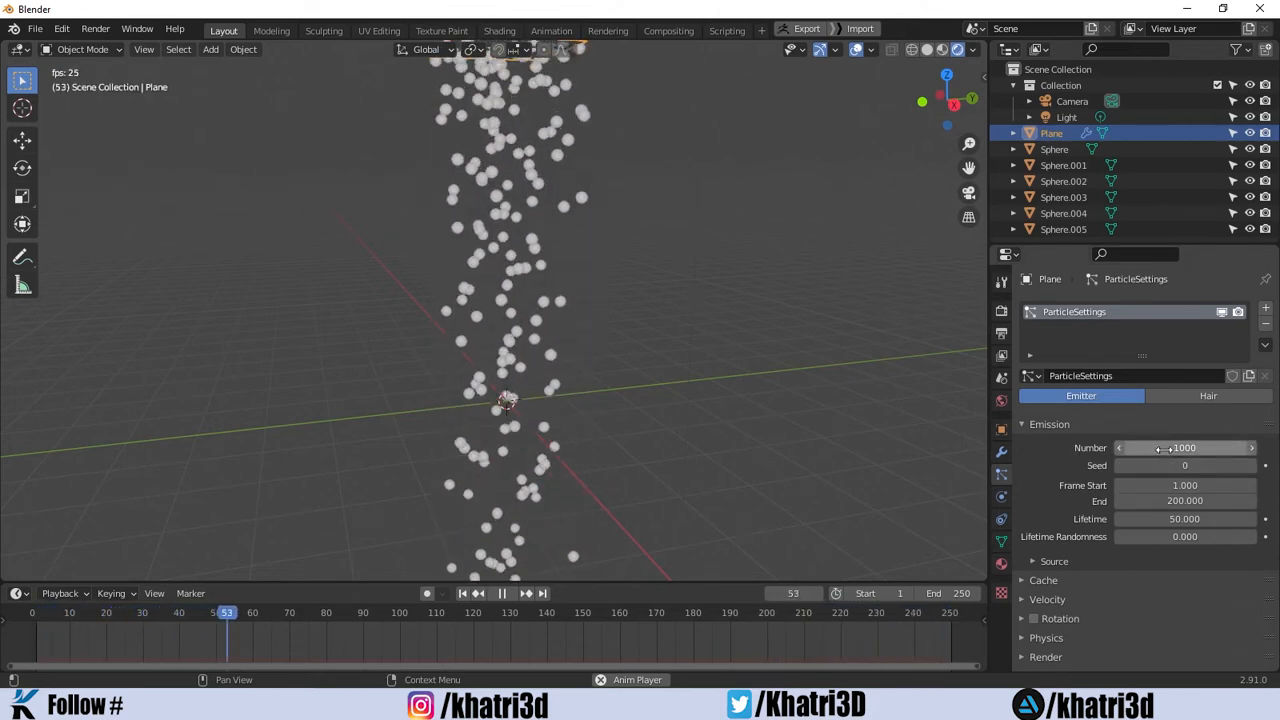
Set the plane's particle emission number to 10000.
{"action": "left_click", "coordinate": [1162, 448]}
{"action": "type", "text": "10000"}
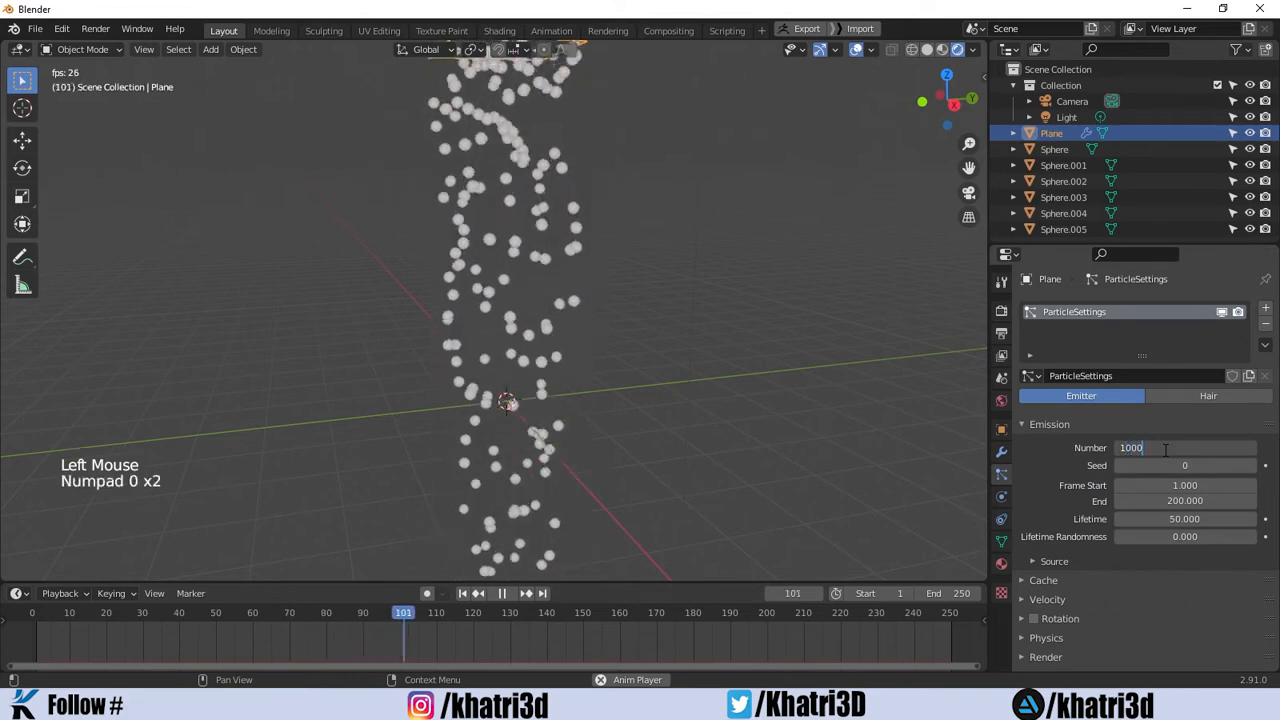
{"action": "key", "text": "Return"}
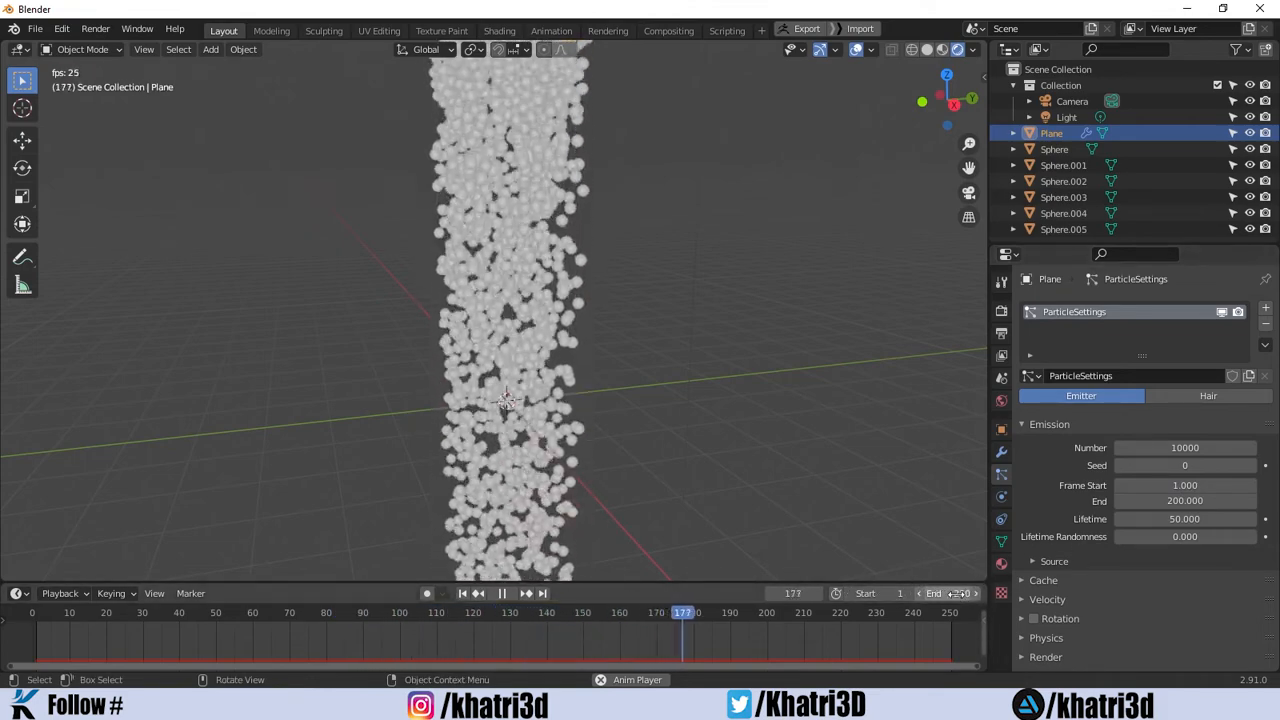
Set the particle emission's end frame to 250, replay the animation and pause it.
{"action": "left_click", "coordinate": [1172, 501]}
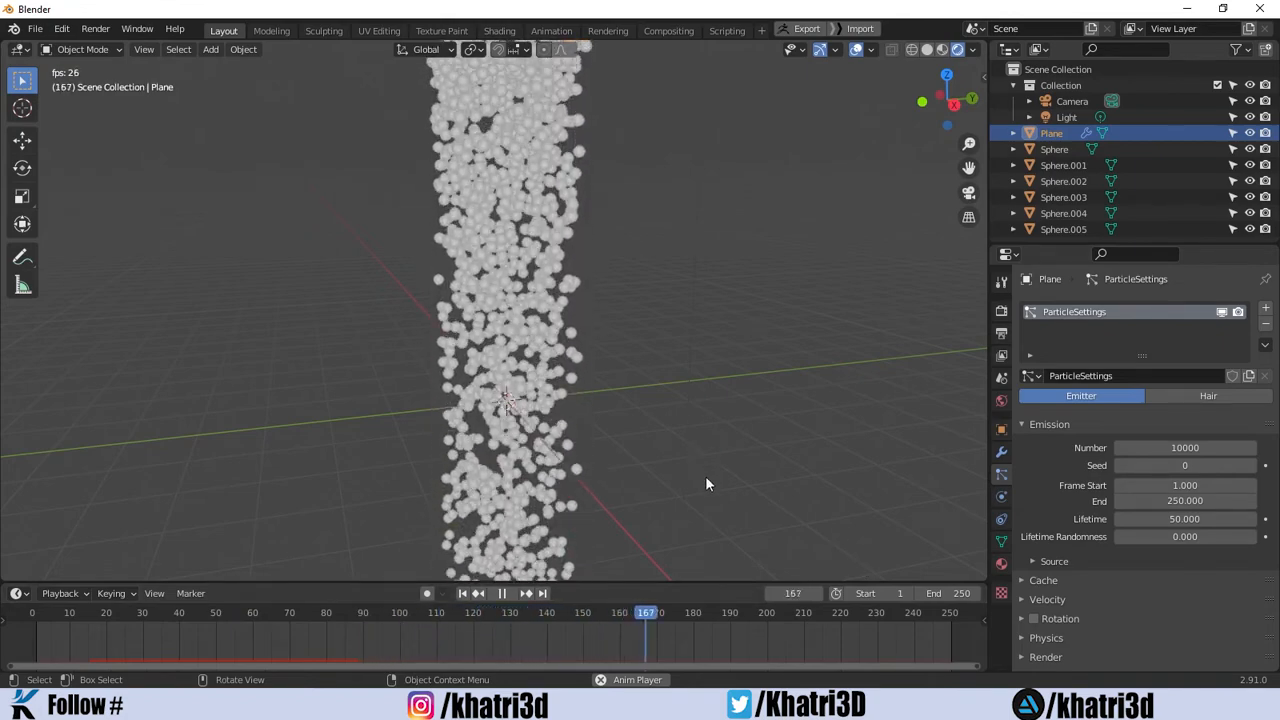
{"action": "left_click_drag", "start_coordinate": [696, 614], "coordinate": [900, 635]}
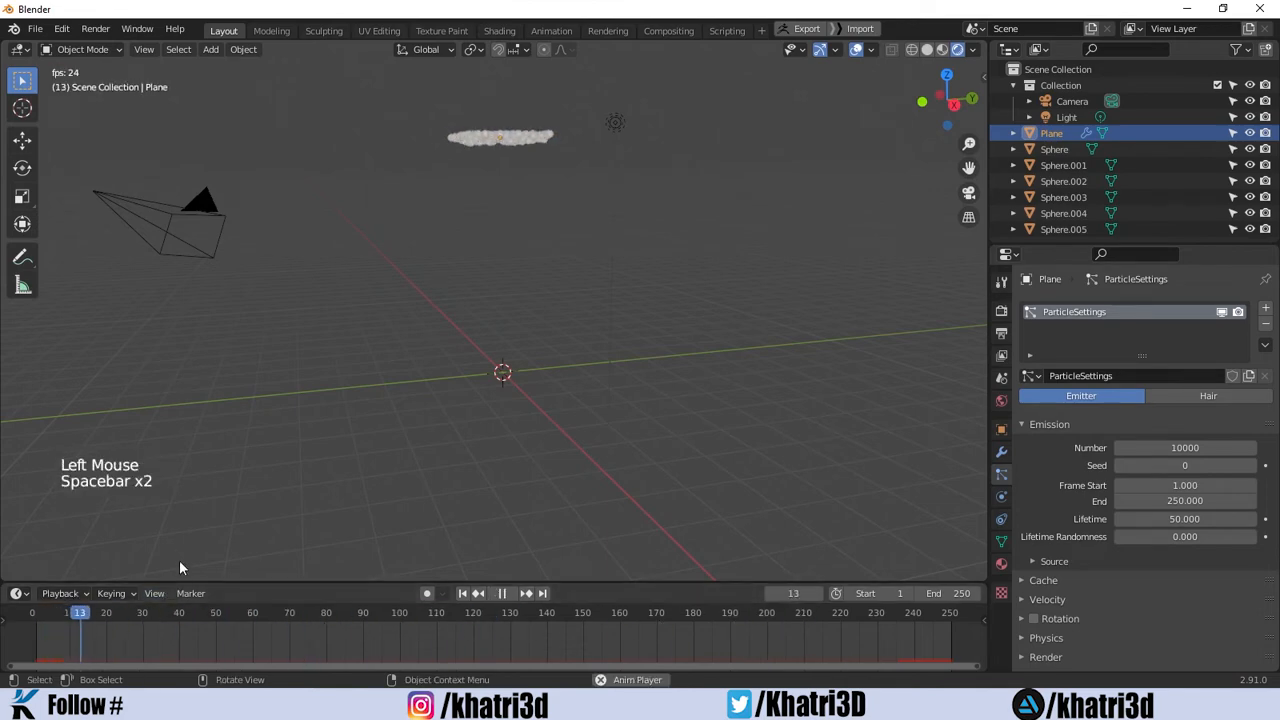
{"action": "key", "text": "space"}
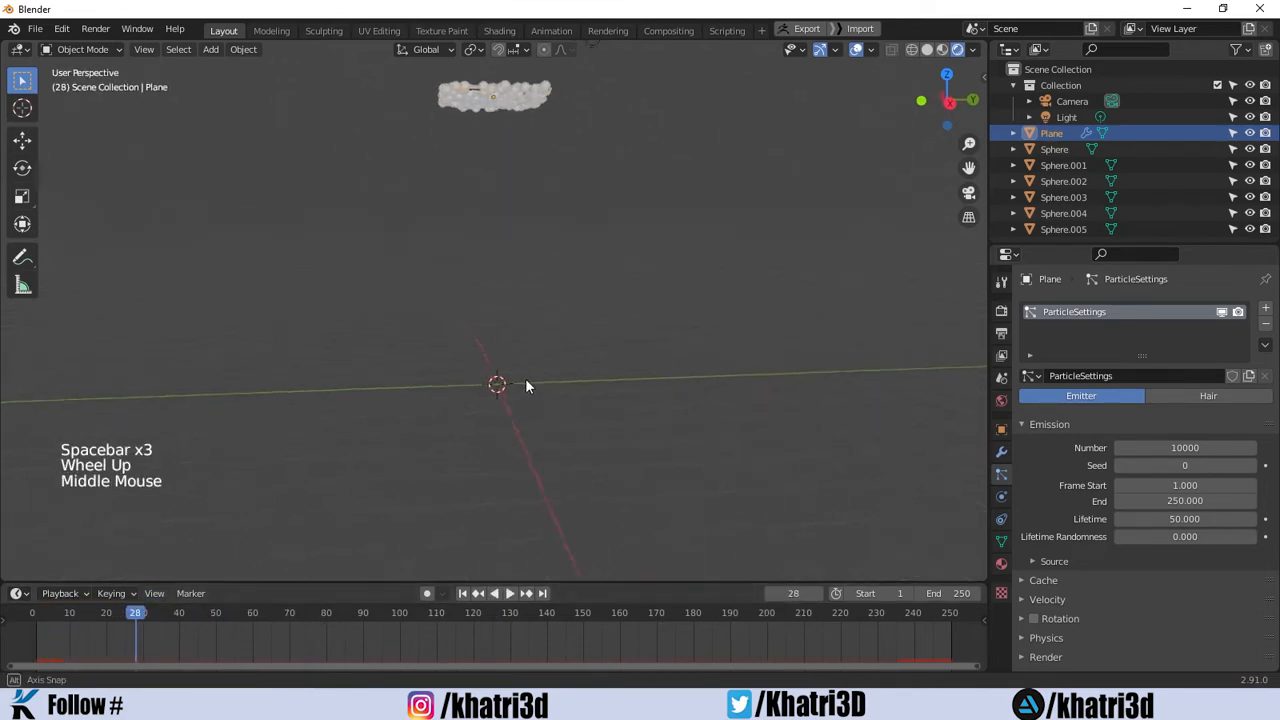
Set the emission end to 256.3, the particle lifetime to 66.1 and the scene's end frame to 300.
{"action": "middle_click_drag", "start_coordinate": [527, 386], "coordinate": [573, 374]}
{"action": "scroll", "coordinate": [760, 400], "scroll_direction": "up", "scroll_amount": 1}
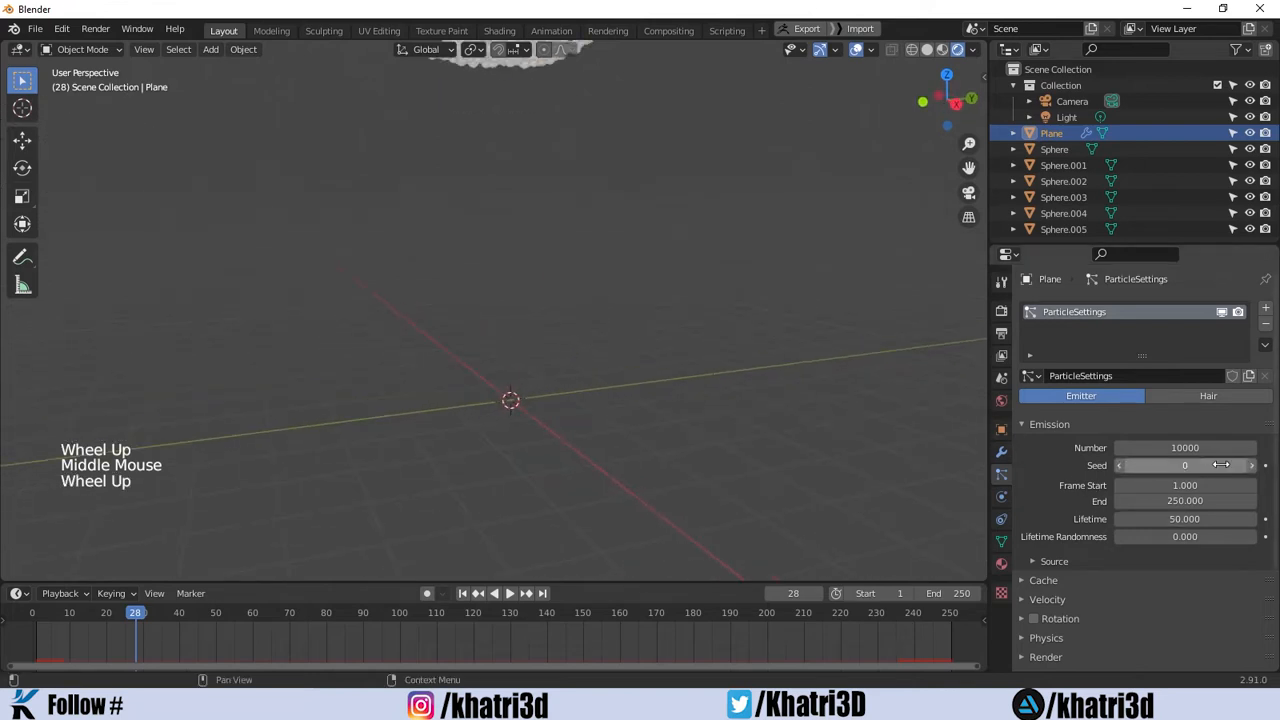
{"action": "key", "text": "space"}
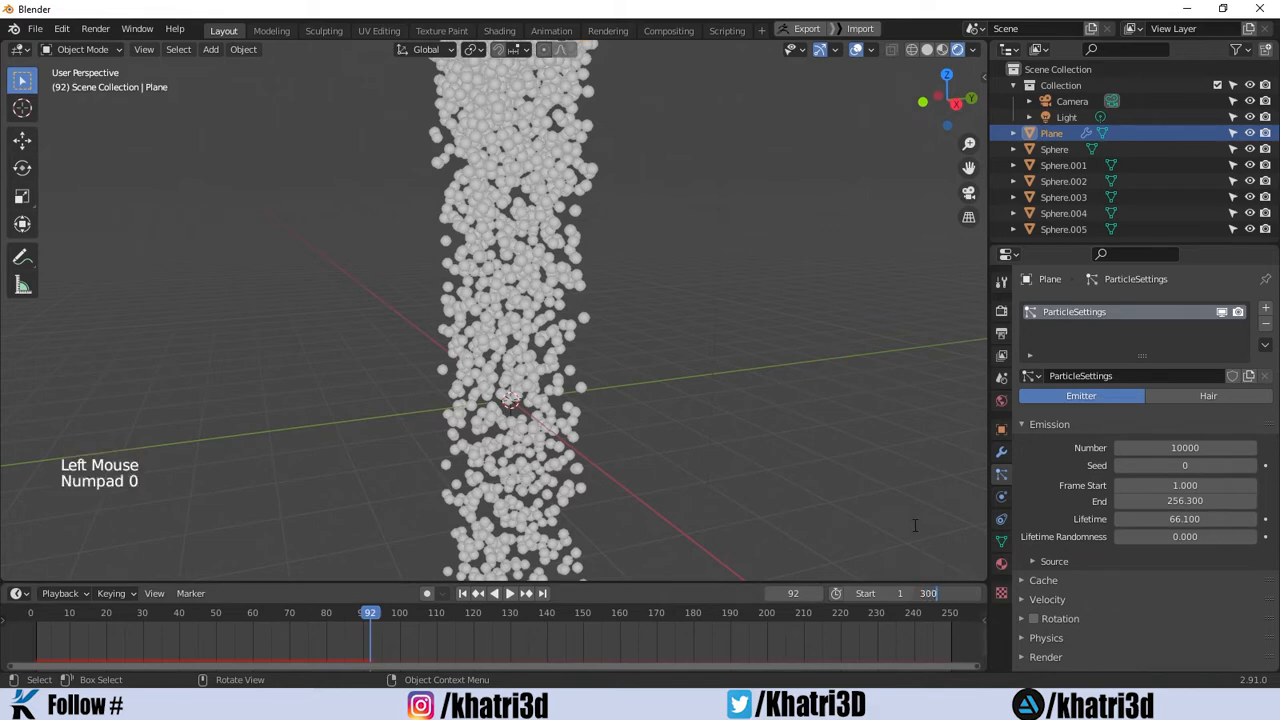
Examine how far down the column of falling particles reaches at the paused frame.
{"action": "scroll", "coordinate": [691, 321], "scroll_direction": "down", "scroll_amount": 8}
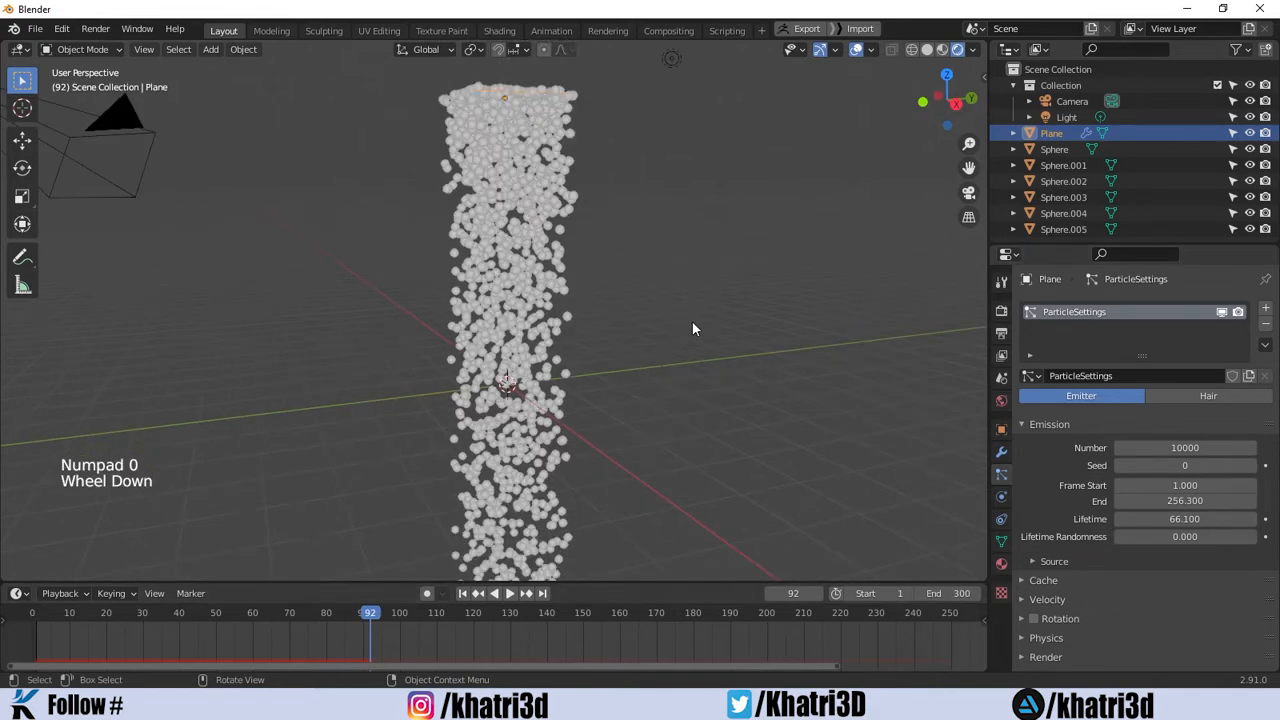
{"action": "scroll", "coordinate": [545, 405], "scroll_direction": "up", "scroll_amount": 1}
{"action": "scroll", "coordinate": [545, 405], "scroll_direction": "down", "scroll_amount": 2}
{"action": "scroll", "coordinate": [543, 408], "scroll_direction": "up", "scroll_amount": 1}
{"action": "scroll", "coordinate": [543, 408], "scroll_direction": "down", "scroll_amount": 1}
{"action": "scroll", "coordinate": [542, 411], "scroll_direction": "up", "scroll_amount": 1}
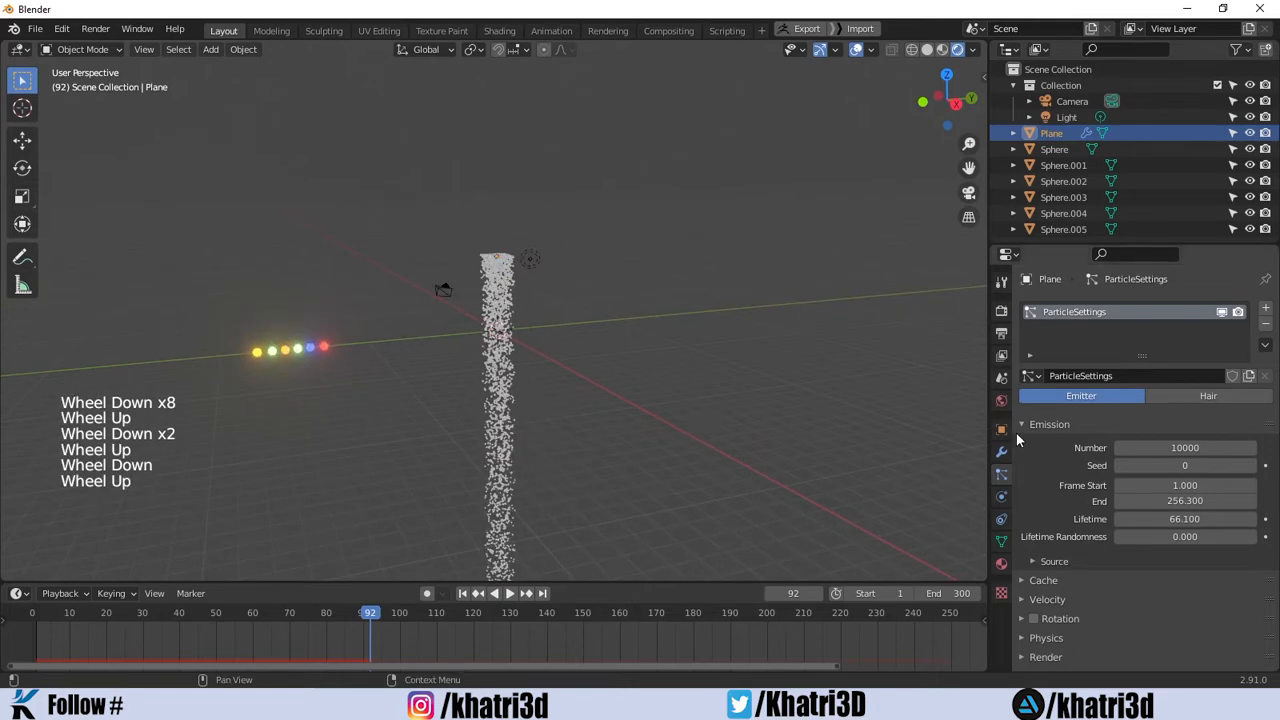
{"action": "middle_click_drag", "start_coordinate": [718, 393], "coordinate": [750, 256], "text": "shift"}
{"action": "scroll", "coordinate": [530, 497], "scroll_direction": "down", "scroll_amount": 1}
{"action": "scroll", "coordinate": [535, 498], "scroll_direction": "up", "scroll_amount": 7}
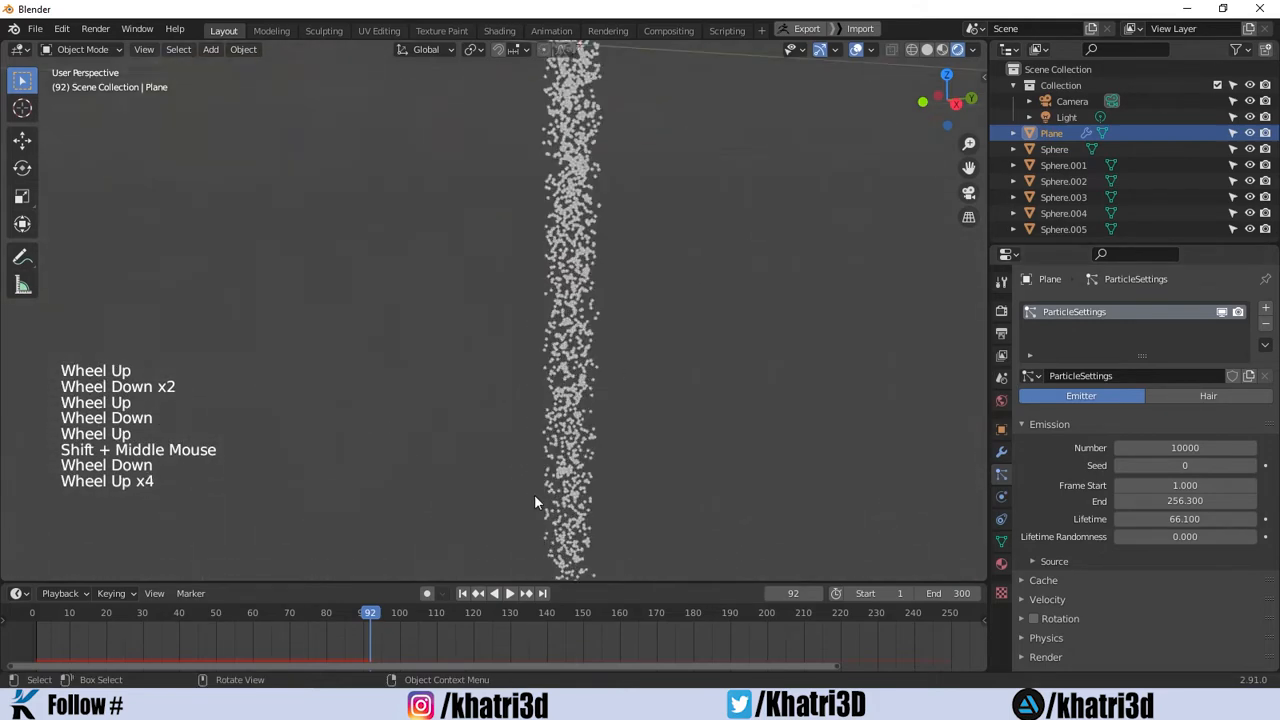
{"action": "middle_click_drag", "start_coordinate": [600, 480], "coordinate": [480, 466], "text": "shift"}
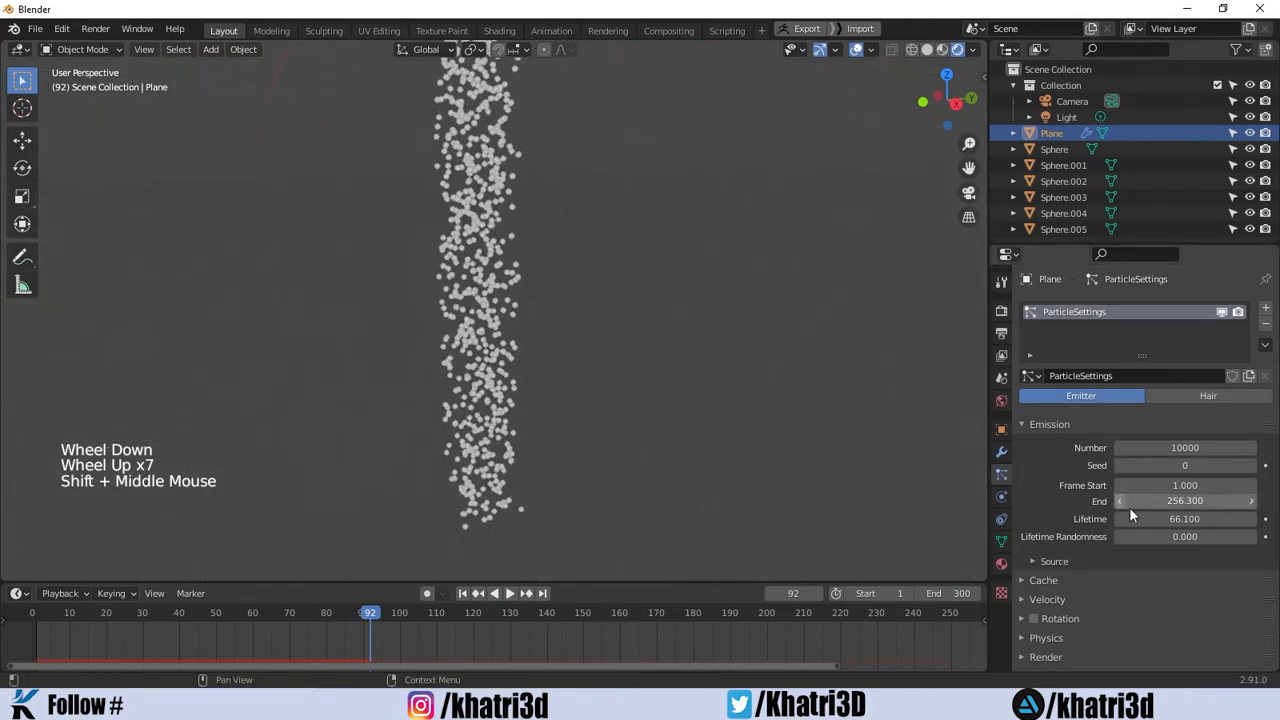
Set the particle lifetime to 136.3 frames.
{"action": "left_click_drag", "start_coordinate": [1134, 519], "coordinate": [1215, 519]}
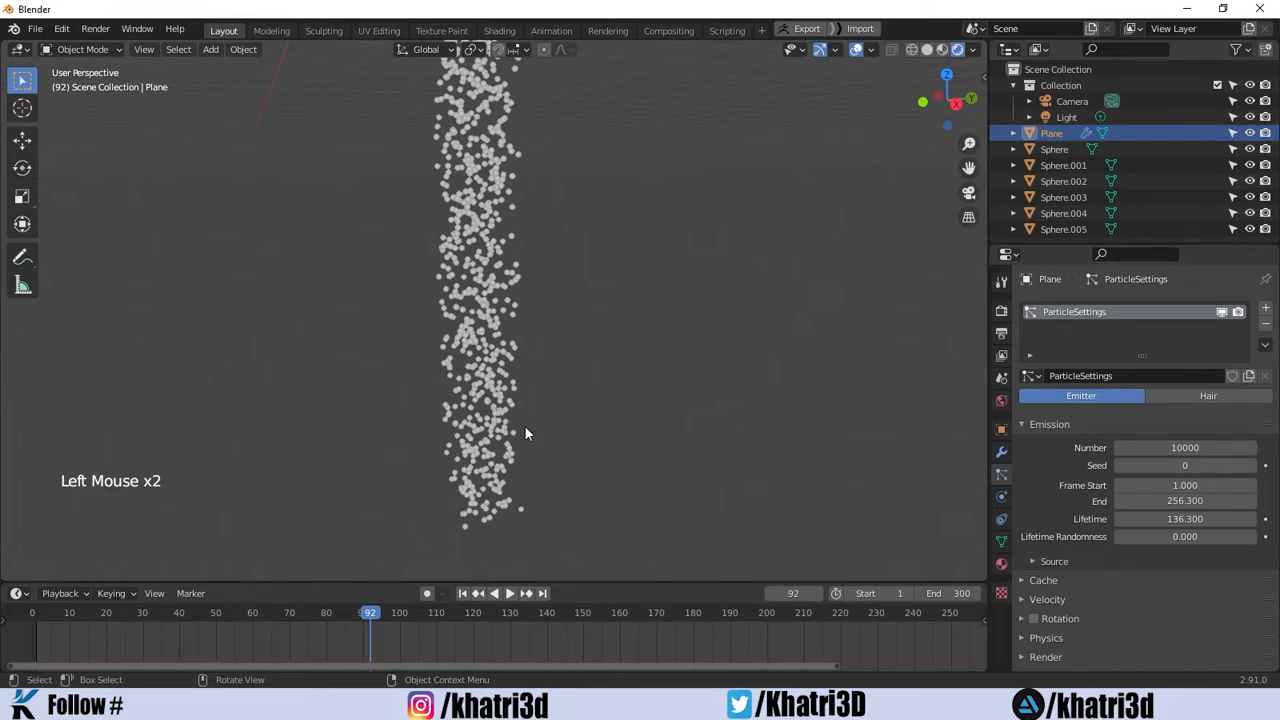
{"action": "scroll", "coordinate": [524, 425], "scroll_direction": "down", "scroll_amount": 4}
{"action": "scroll", "coordinate": [525, 425], "scroll_direction": "up", "scroll_amount": 1}
{"action": "scroll", "coordinate": [525, 425], "scroll_direction": "down", "scroll_amount": 1}
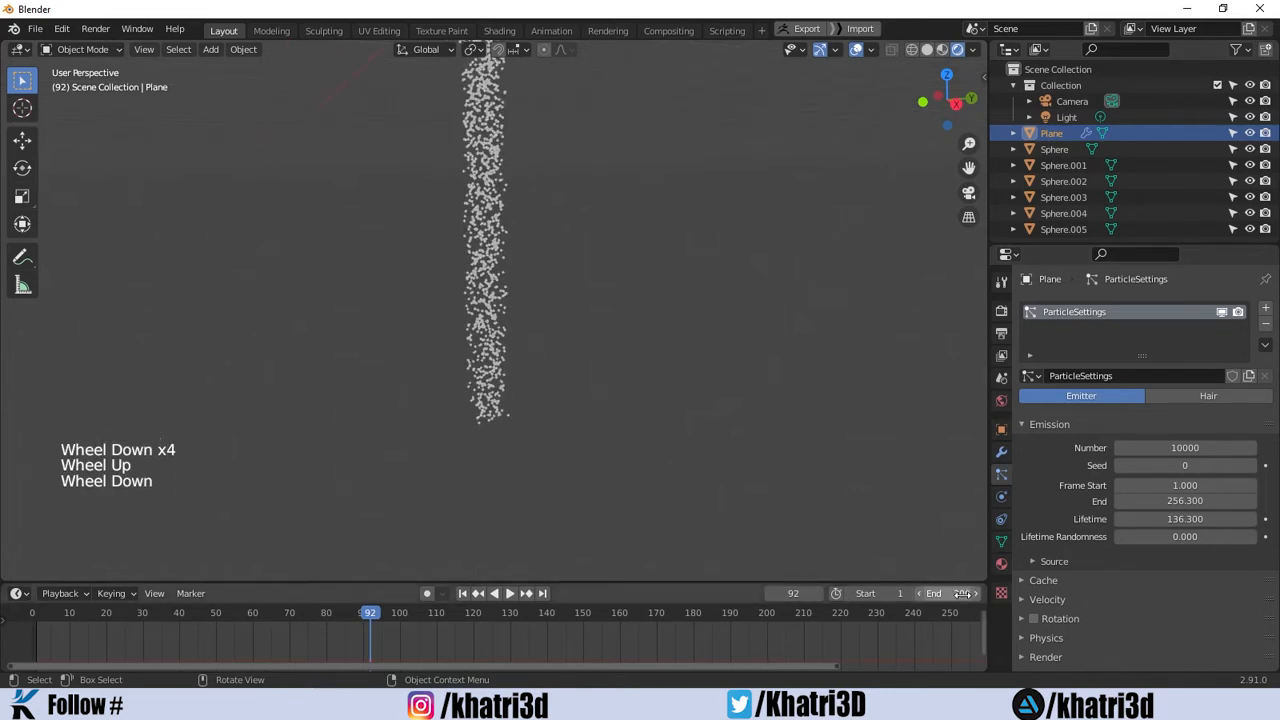
Play the animation and examine the full length of the falling particle column.
{"action": "key", "text": "space"}
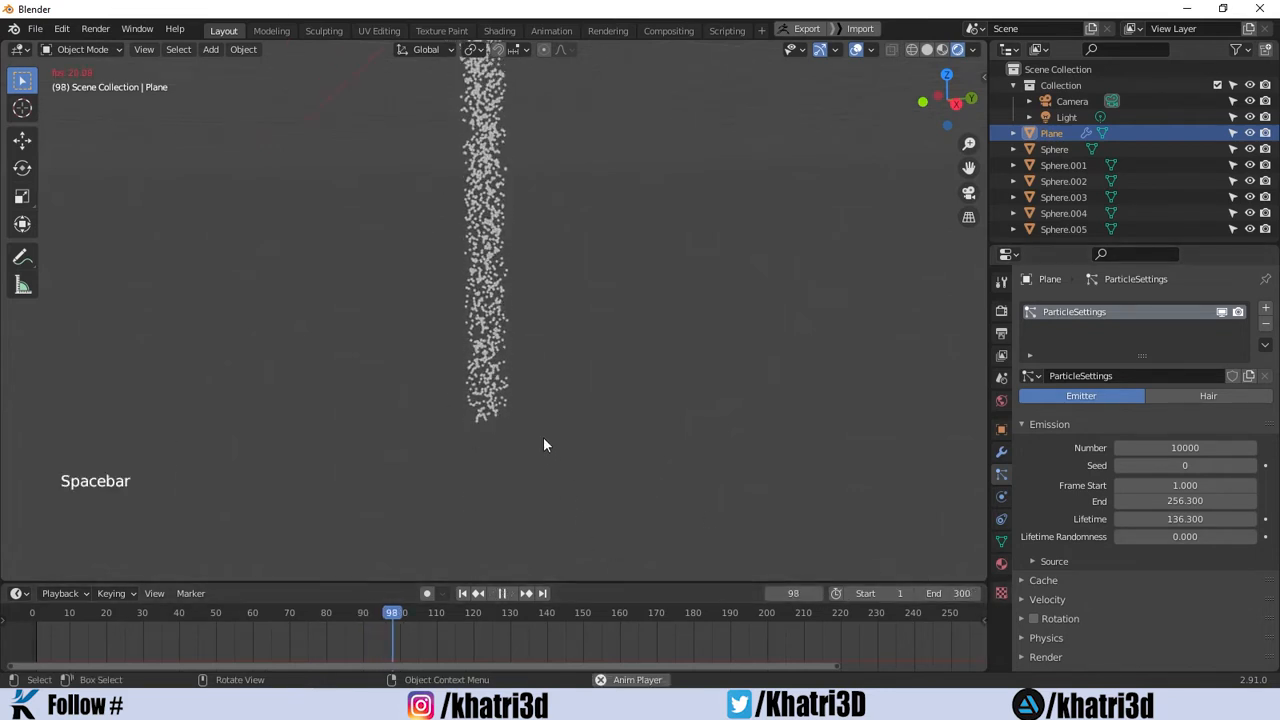
{"action": "scroll", "coordinate": [597, 303], "scroll_direction": "up", "scroll_amount": 3}
{"action": "middle_click_drag", "start_coordinate": [597, 303], "coordinate": [622, 576], "text": "shift"}
{"action": "scroll", "coordinate": [581, 216], "scroll_direction": "down", "scroll_amount": 2}
{"action": "scroll", "coordinate": [581, 216], "scroll_direction": "up", "scroll_amount": 1}
{"action": "scroll", "coordinate": [583, 225], "scroll_direction": "down", "scroll_amount": 2}
{"action": "scroll", "coordinate": [584, 233], "scroll_direction": "up", "scroll_amount": 1}
{"action": "scroll", "coordinate": [584, 235], "scroll_direction": "down", "scroll_amount": 8}
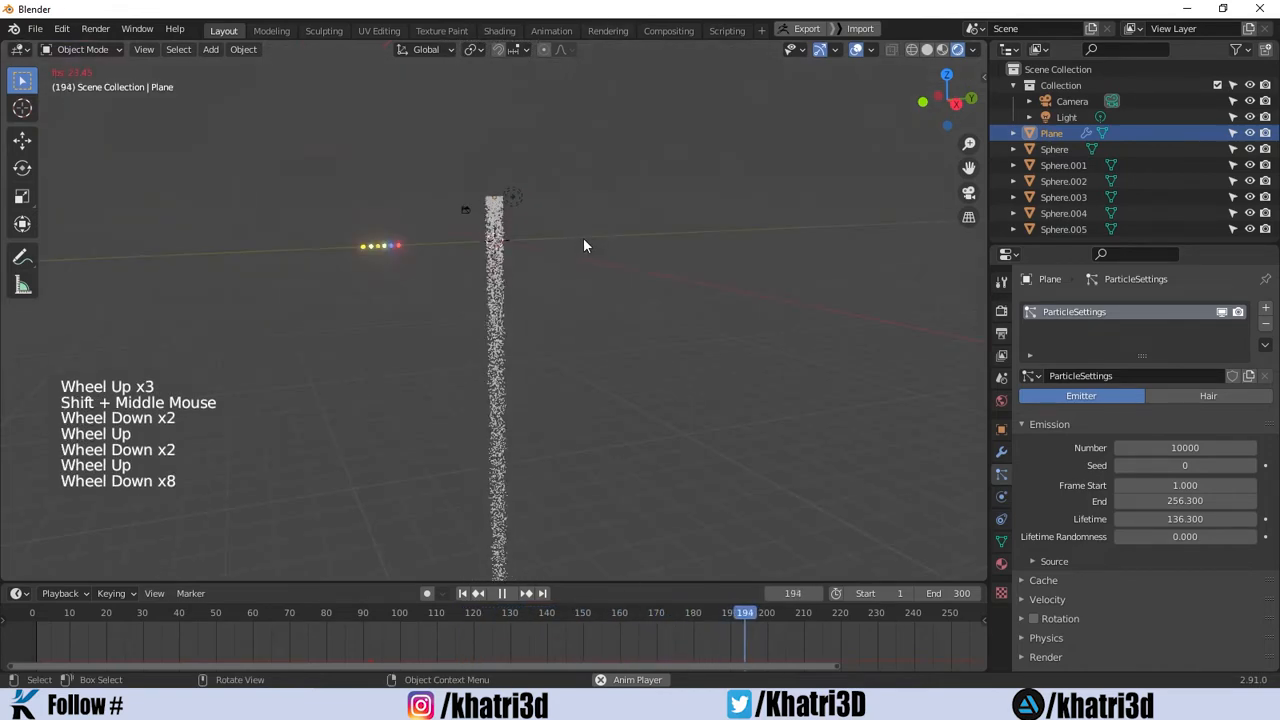
Examine how far the lower end of the falling particle column extends while the animation plays.
{"action": "middle_click_drag", "start_coordinate": [586, 243], "coordinate": [526, 360]}
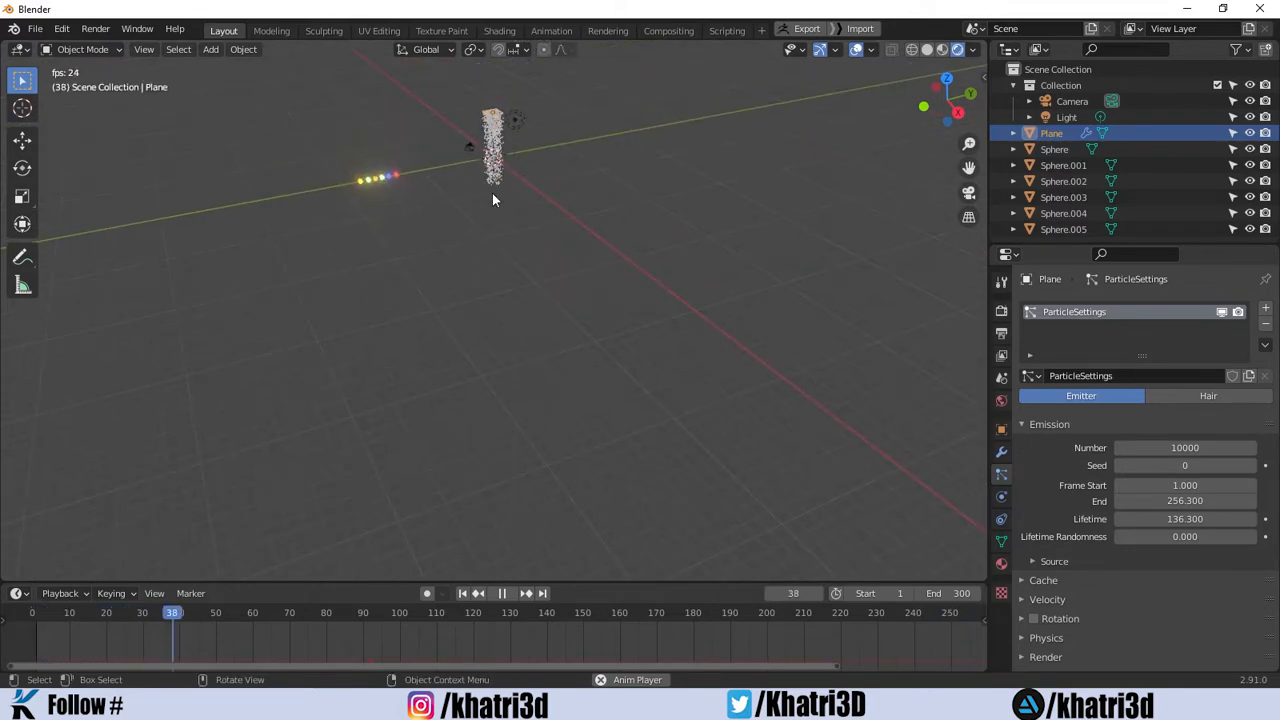
{"action": "middle_click_drag", "start_coordinate": [517, 509], "coordinate": [578, 343], "text": "shift"}
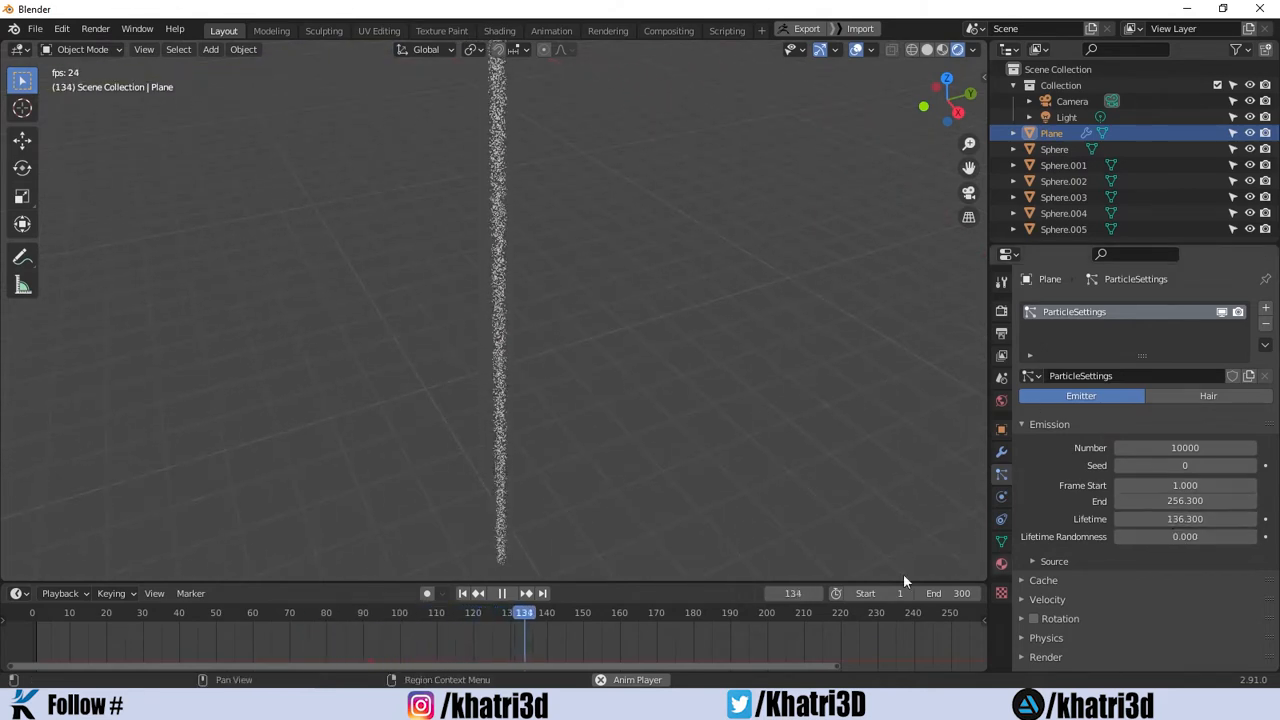
{"action": "middle_click_drag", "start_coordinate": [774, 486], "coordinate": [768, 360], "text": "shift"}
{"action": "scroll", "coordinate": [497, 465], "scroll_direction": "up", "scroll_amount": 2}
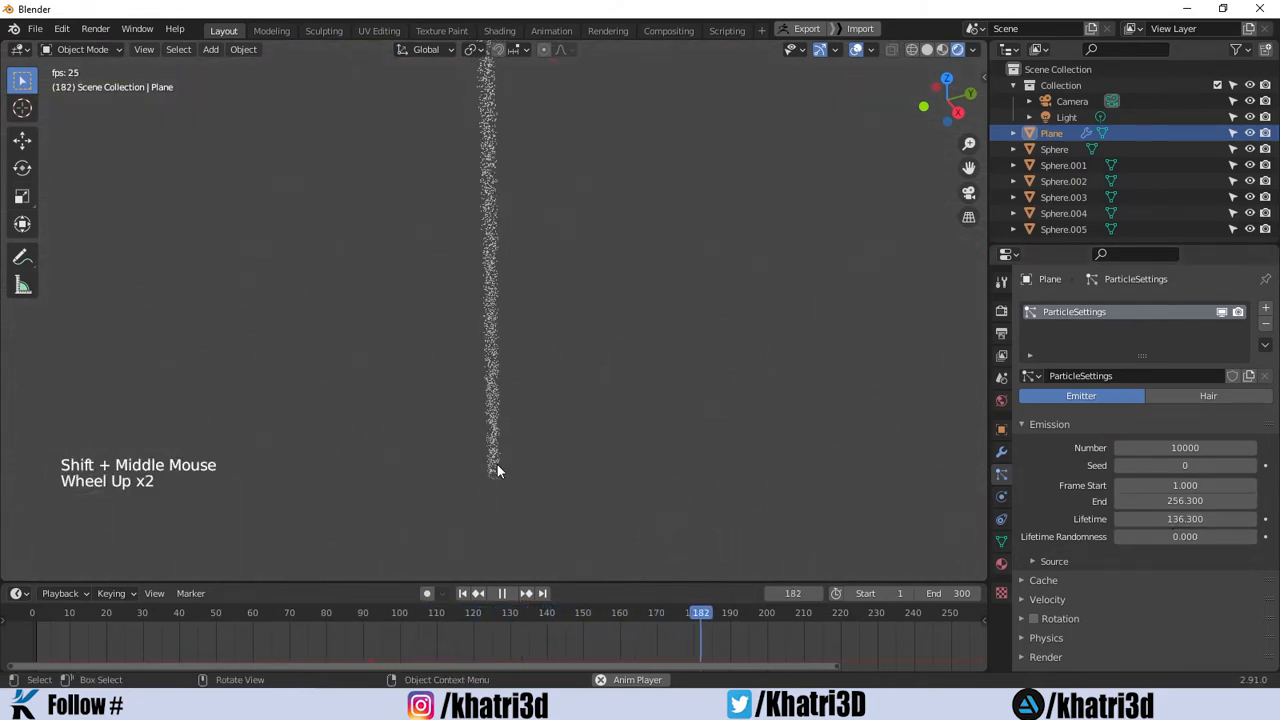
{"action": "scroll", "coordinate": [497, 464], "scroll_direction": "up", "scroll_amount": 2}
{"action": "scroll", "coordinate": [510, 475], "scroll_direction": "down", "scroll_amount": 1}
{"action": "scroll", "coordinate": [528, 490], "scroll_direction": "up", "scroll_amount": 2}
{"action": "middle_click_drag", "start_coordinate": [540, 480], "coordinate": [603, 191], "text": "shift"}
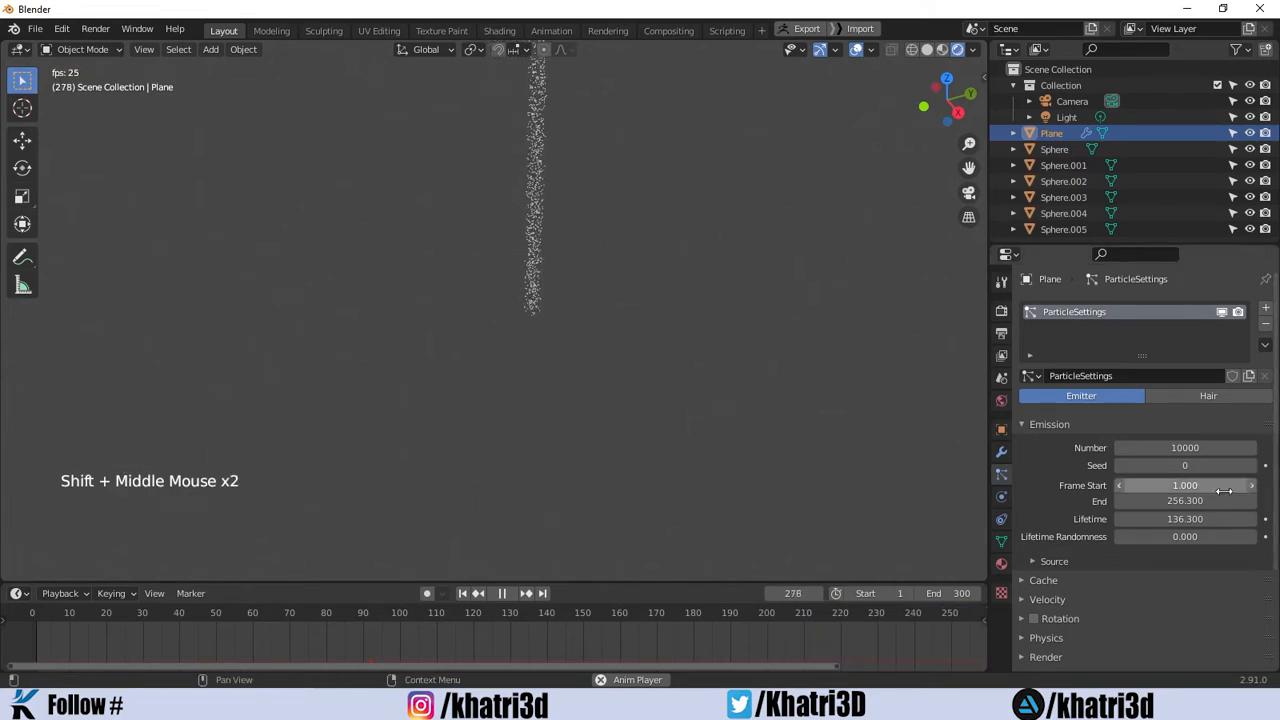
{"action": "middle_click_drag", "start_coordinate": [620, 354], "coordinate": [612, 312], "text": "shift"}
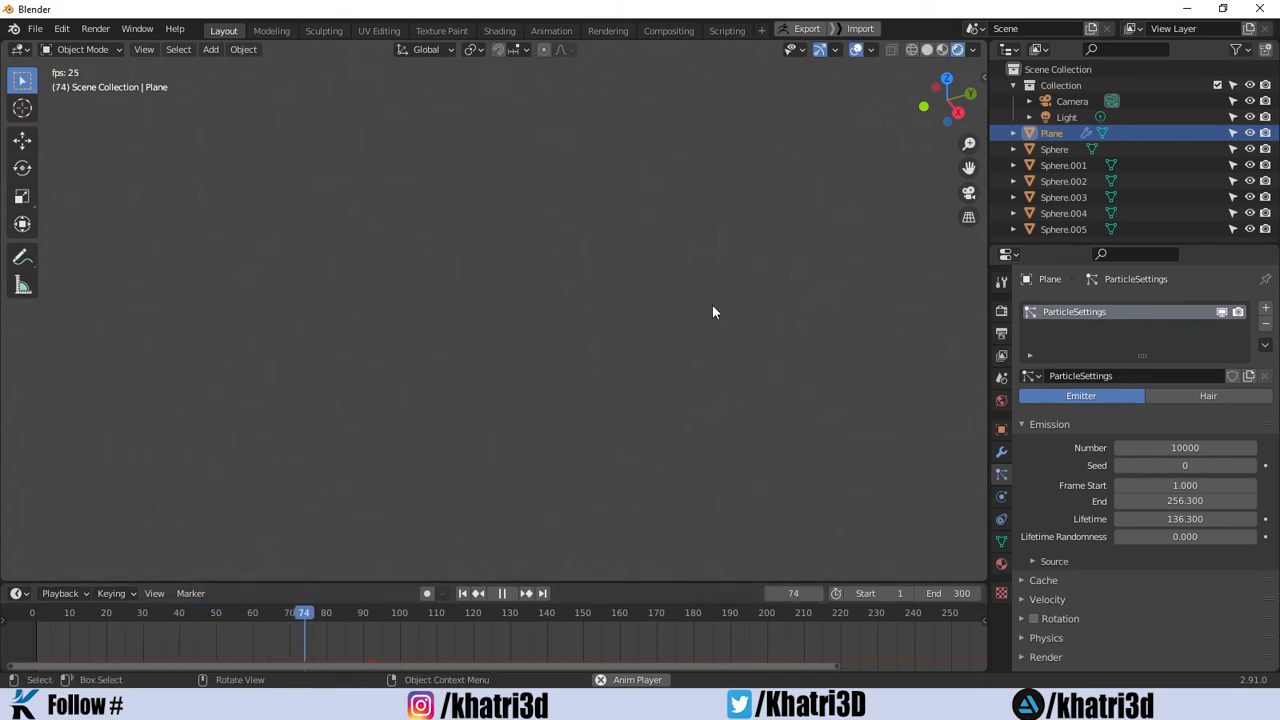
{"action": "middle_click_drag", "start_coordinate": [720, 330], "coordinate": [777, 297], "text": "shift"}
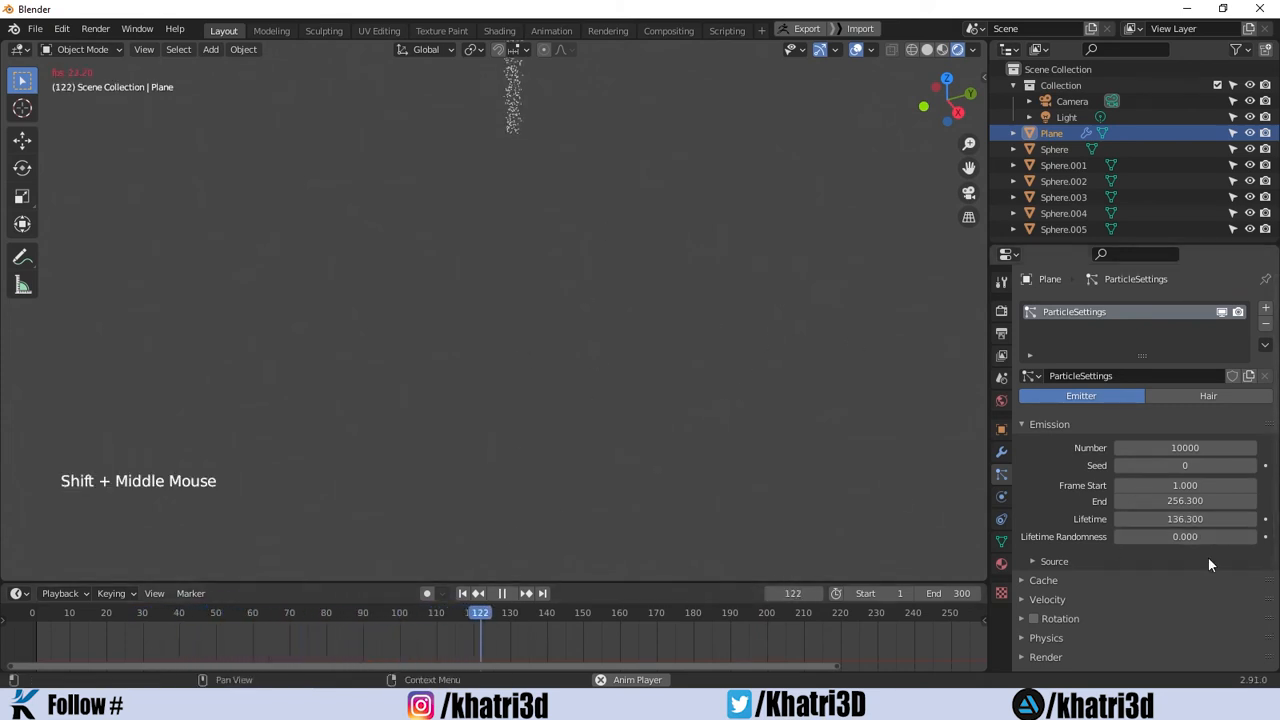
Set the particle lifetime to 118.6 frames and check the column's length during playback.
{"action": "left_click_drag", "start_coordinate": [1185, 519], "coordinate": [1115, 519]}
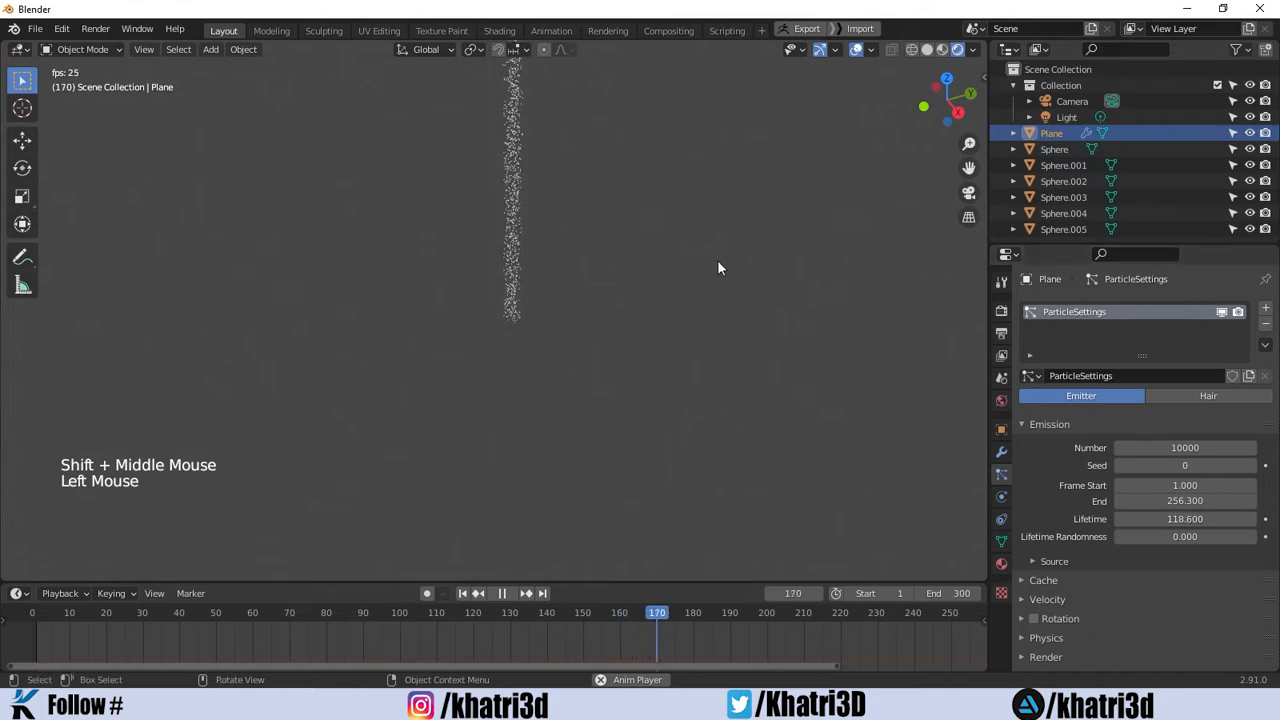
{"action": "middle_click_drag", "start_coordinate": [717, 267], "coordinate": [420, 434], "text": "shift"}
{"action": "scroll", "coordinate": [509, 329], "scroll_direction": "down", "scroll_amount": 6}
{"action": "scroll", "coordinate": [509, 329], "scroll_direction": "up", "scroll_amount": 1}
{"action": "scroll", "coordinate": [509, 329], "scroll_direction": "down", "scroll_amount": 3}
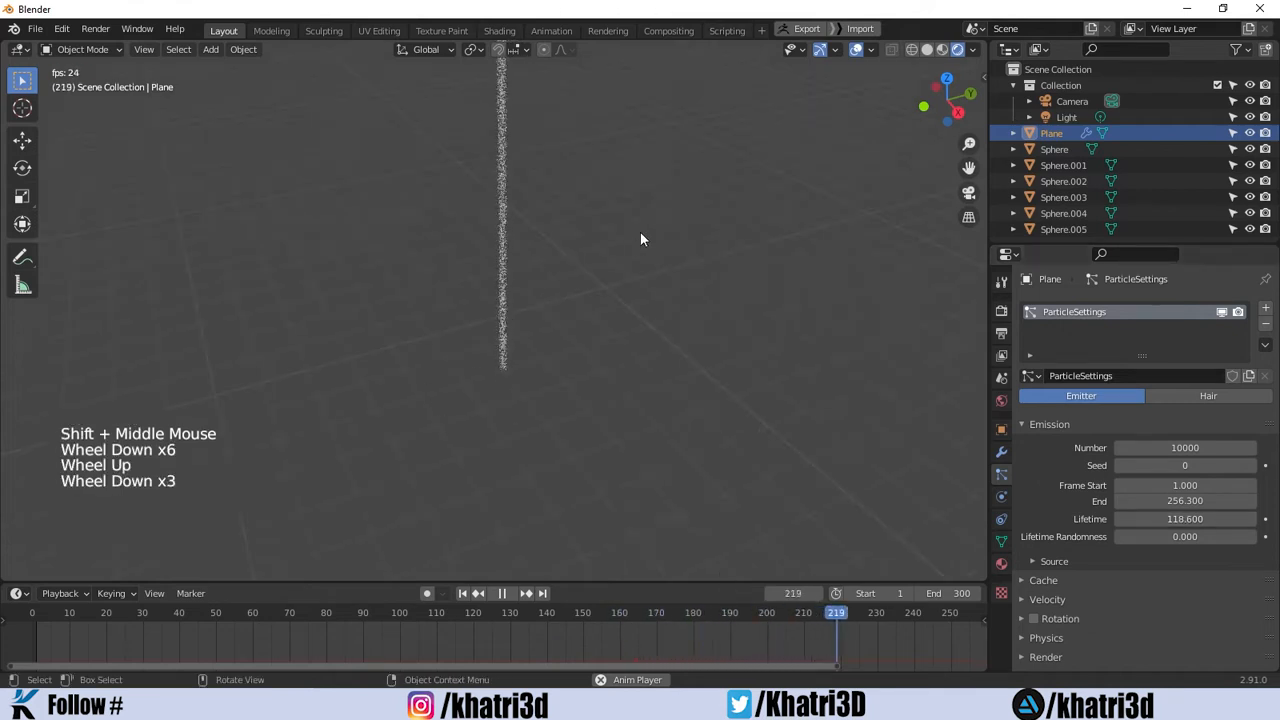
{"action": "middle_click_drag", "start_coordinate": [641, 239], "coordinate": [712, 470], "text": "shift"}
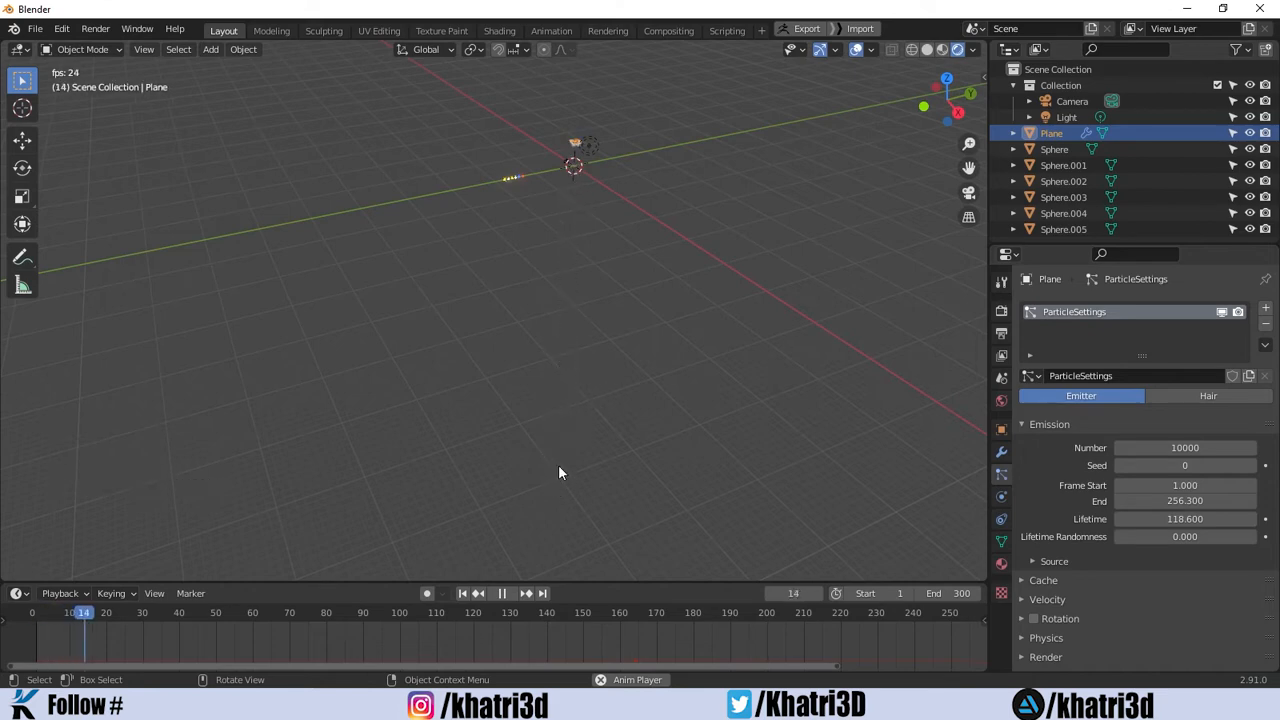
{"action": "middle_click_drag", "start_coordinate": [688, 464], "coordinate": [686, 363]}
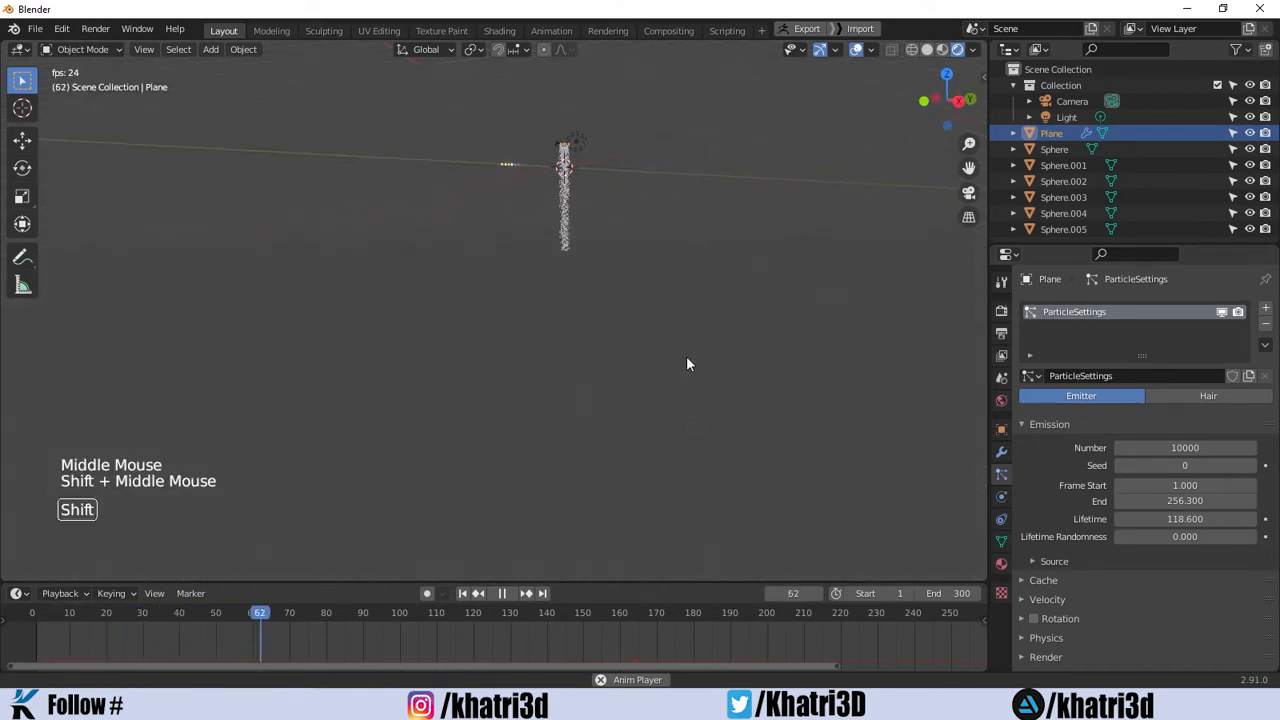
{"action": "scroll", "coordinate": [587, 359], "scroll_direction": "up", "scroll_amount": 2}
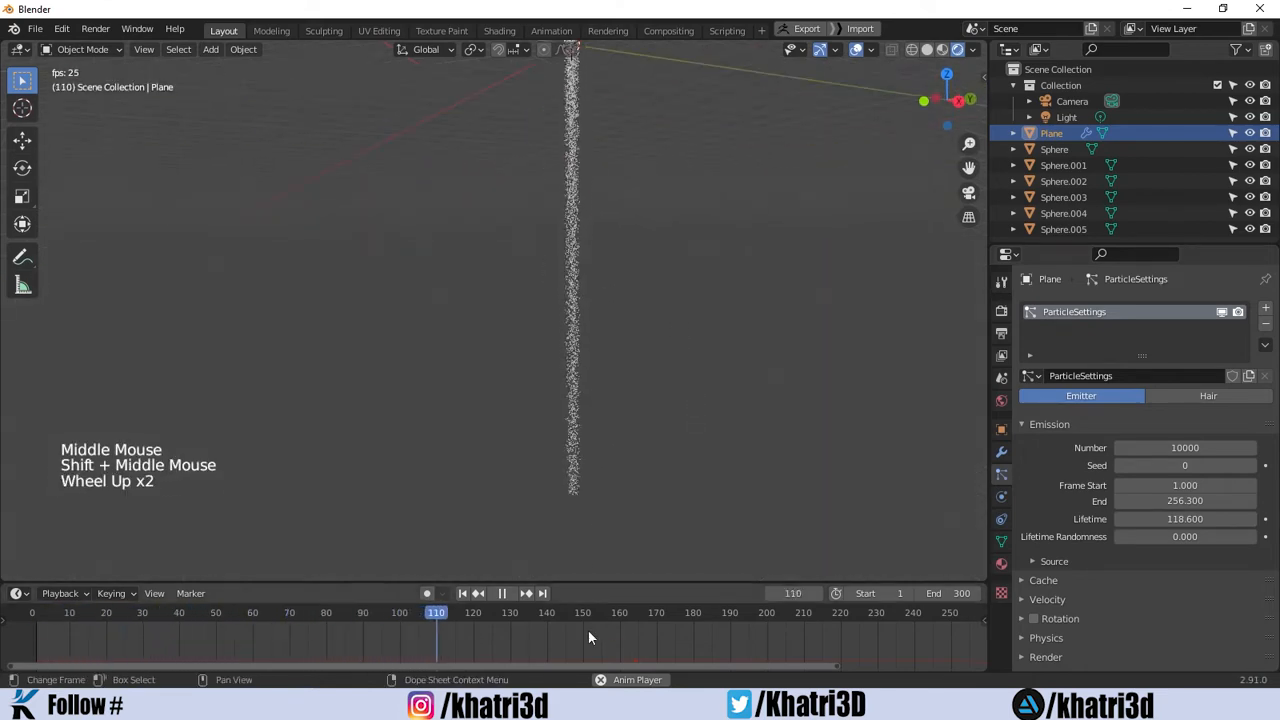
{"action": "middle_click_drag", "start_coordinate": [752, 515], "coordinate": [756, 363], "text": "shift"}
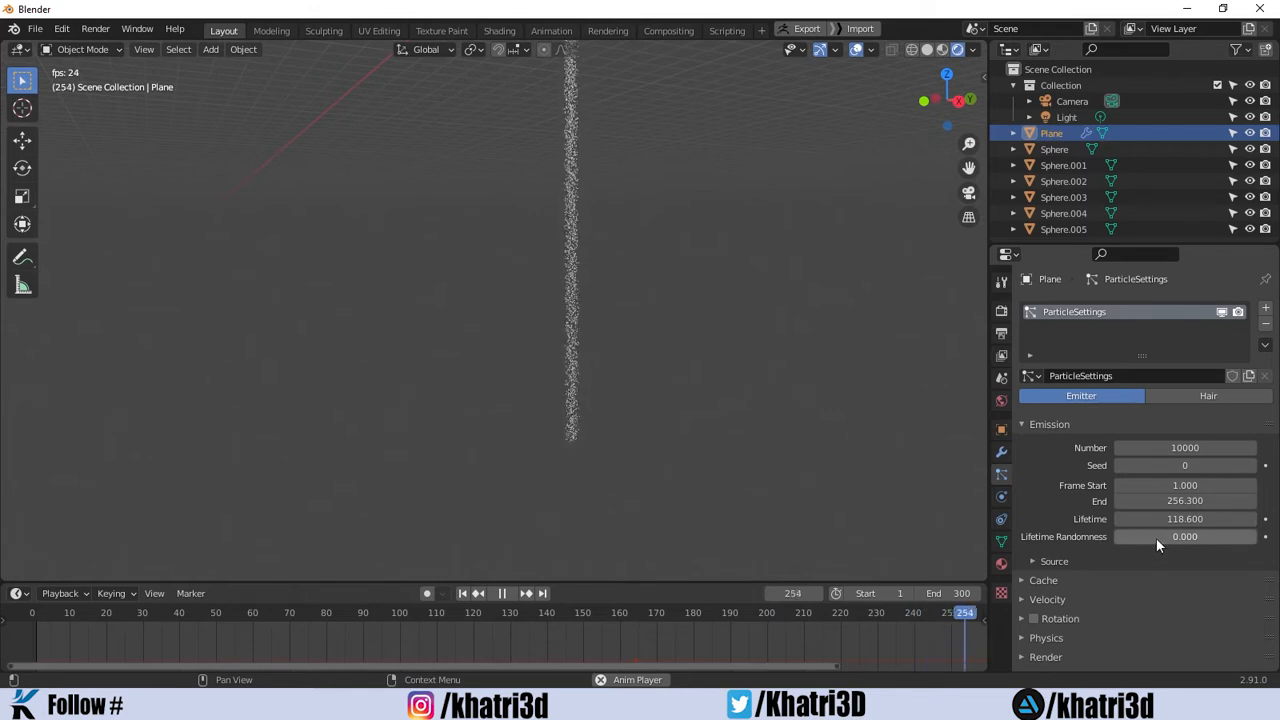
Set the particles' lifetime randomness to 1 and check the column's lower end during playback.
{"action": "left_click_drag", "start_coordinate": [1140, 537], "coordinate": [1260, 537]}
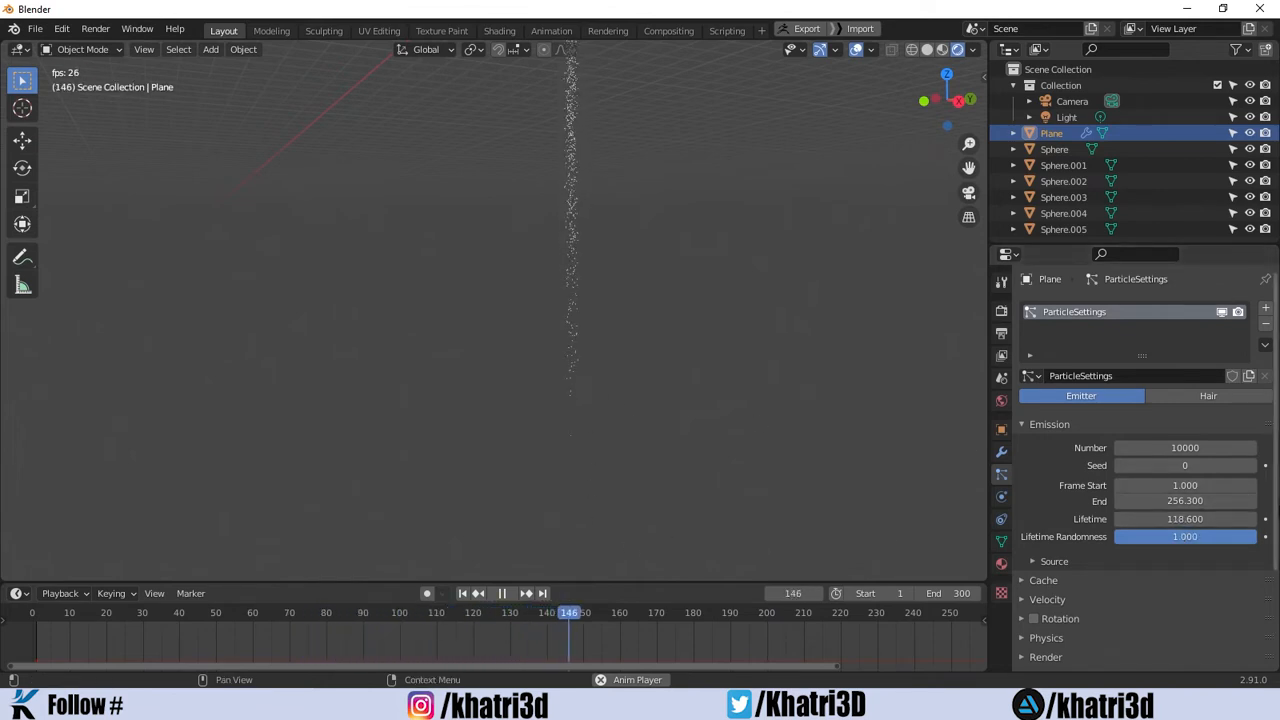
{"action": "middle_click_drag", "start_coordinate": [650, 287], "coordinate": [620, 323]}
{"action": "scroll", "coordinate": [620, 305], "scroll_direction": "up", "scroll_amount": 2}
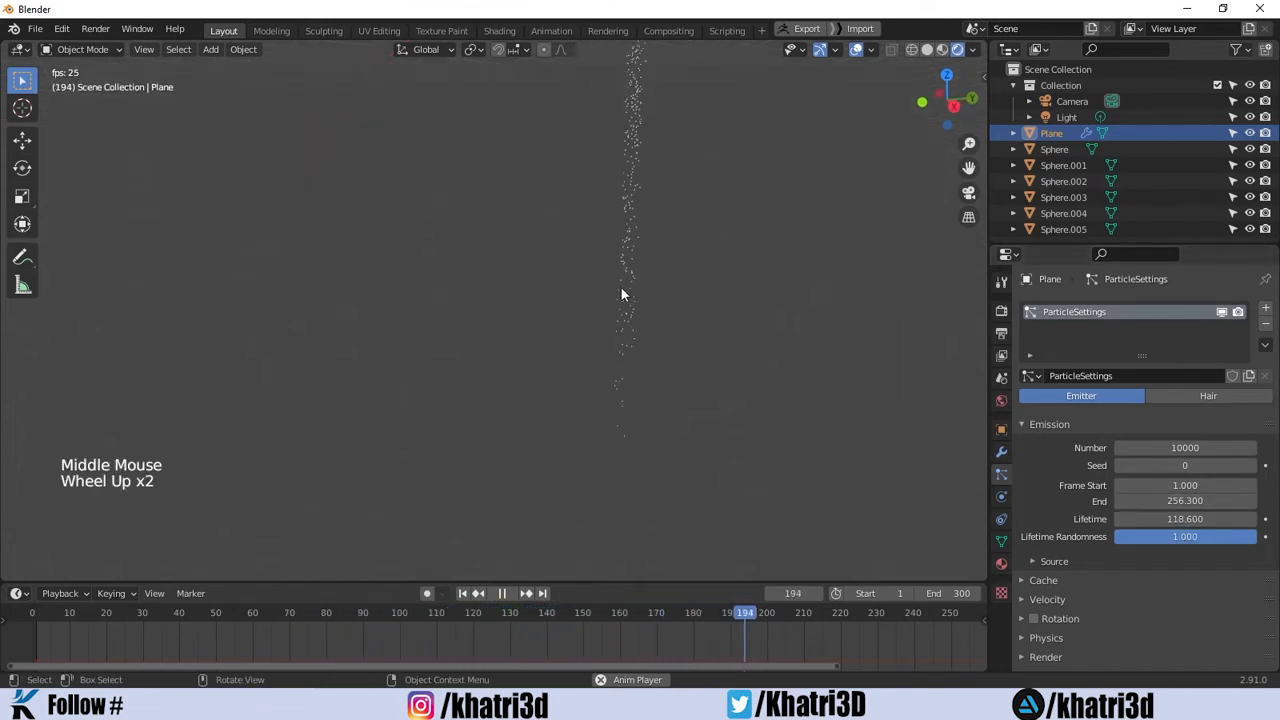
{"action": "scroll", "coordinate": [640, 310], "scroll_direction": "up", "scroll_amount": 1}
{"action": "scroll", "coordinate": [665, 335], "scroll_direction": "down", "scroll_amount": 1}
{"action": "scroll", "coordinate": [677, 350], "scroll_direction": "up", "scroll_amount": 2}
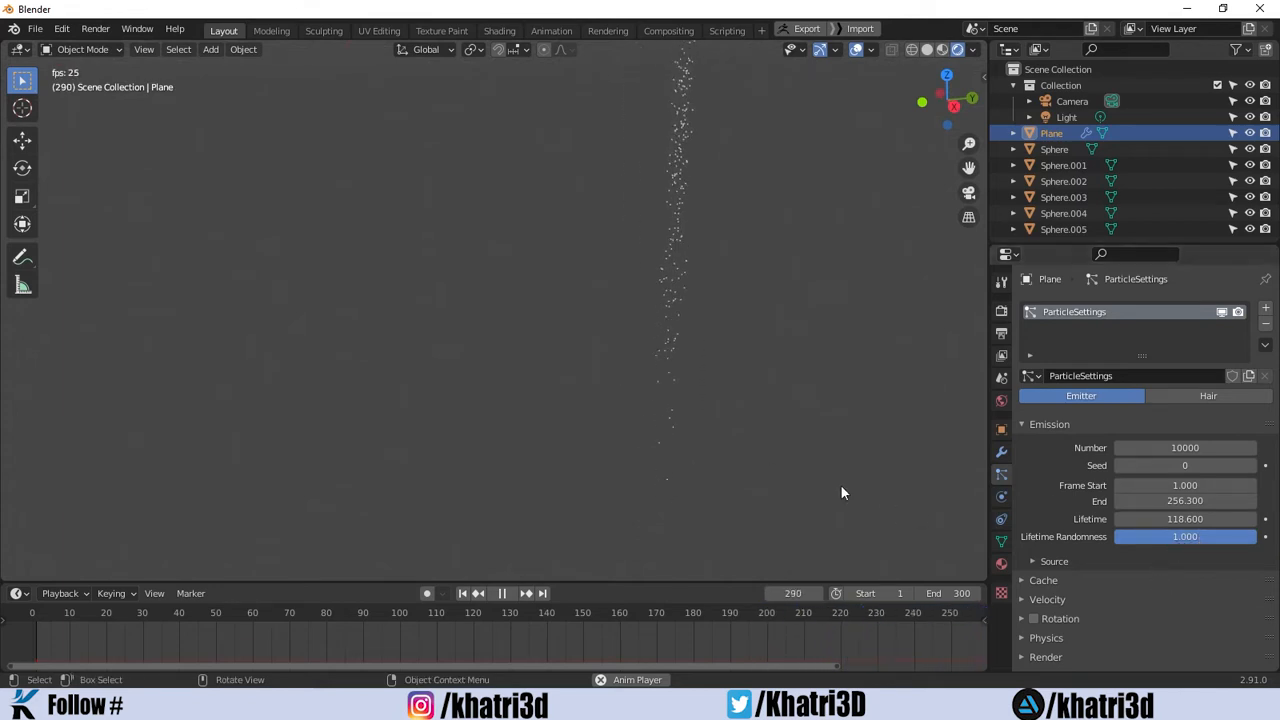
Examine how the particles thin out along the falling column with full lifetime randomness.
{"action": "middle_click_drag", "start_coordinate": [840, 484], "coordinate": [755, 413], "text": "shift"}
{"action": "scroll", "coordinate": [669, 366], "scroll_direction": "down", "scroll_amount": 4}
{"action": "scroll", "coordinate": [669, 343], "scroll_direction": "up", "scroll_amount": 1}
{"action": "scroll", "coordinate": [669, 343], "scroll_direction": "down", "scroll_amount": 3}
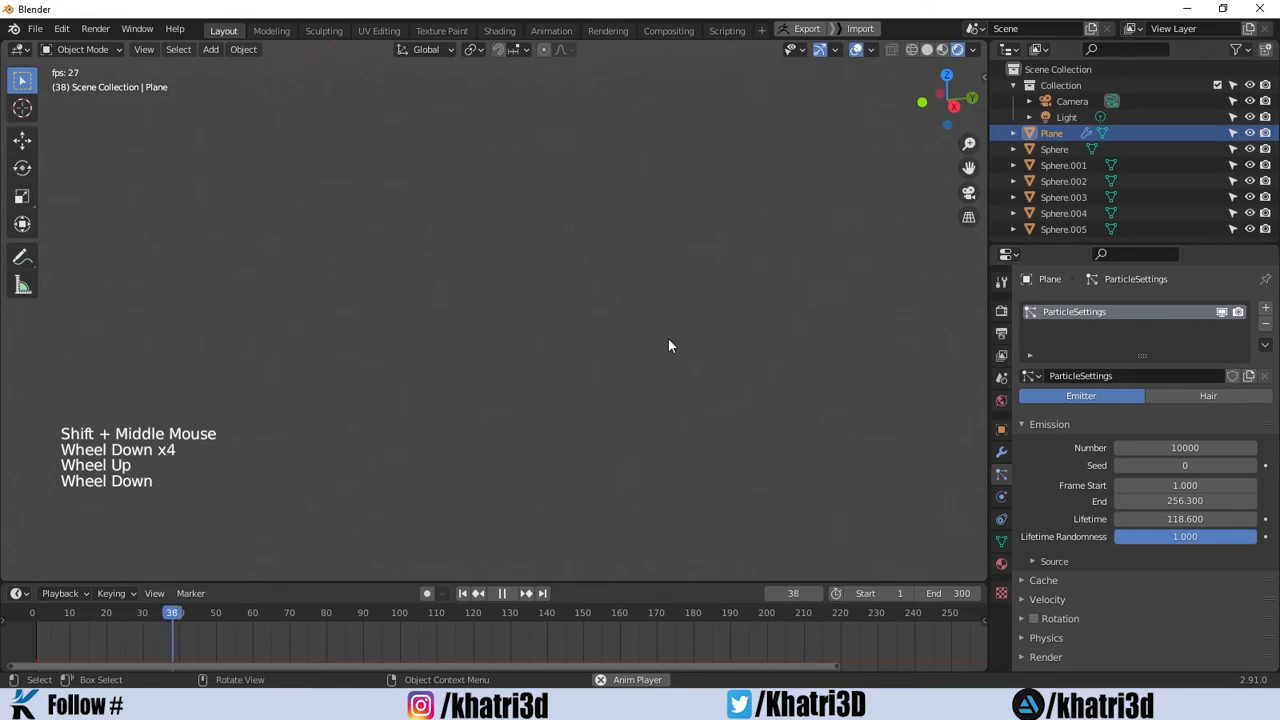
{"action": "scroll", "coordinate": [670, 345], "scroll_direction": "up", "scroll_amount": 1}
{"action": "scroll", "coordinate": [670, 345], "scroll_direction": "down", "scroll_amount": 3}
{"action": "scroll", "coordinate": [549, 349], "scroll_direction": "down", "scroll_amount": 4}
{"action": "scroll", "coordinate": [549, 349], "scroll_direction": "up", "scroll_amount": 6}
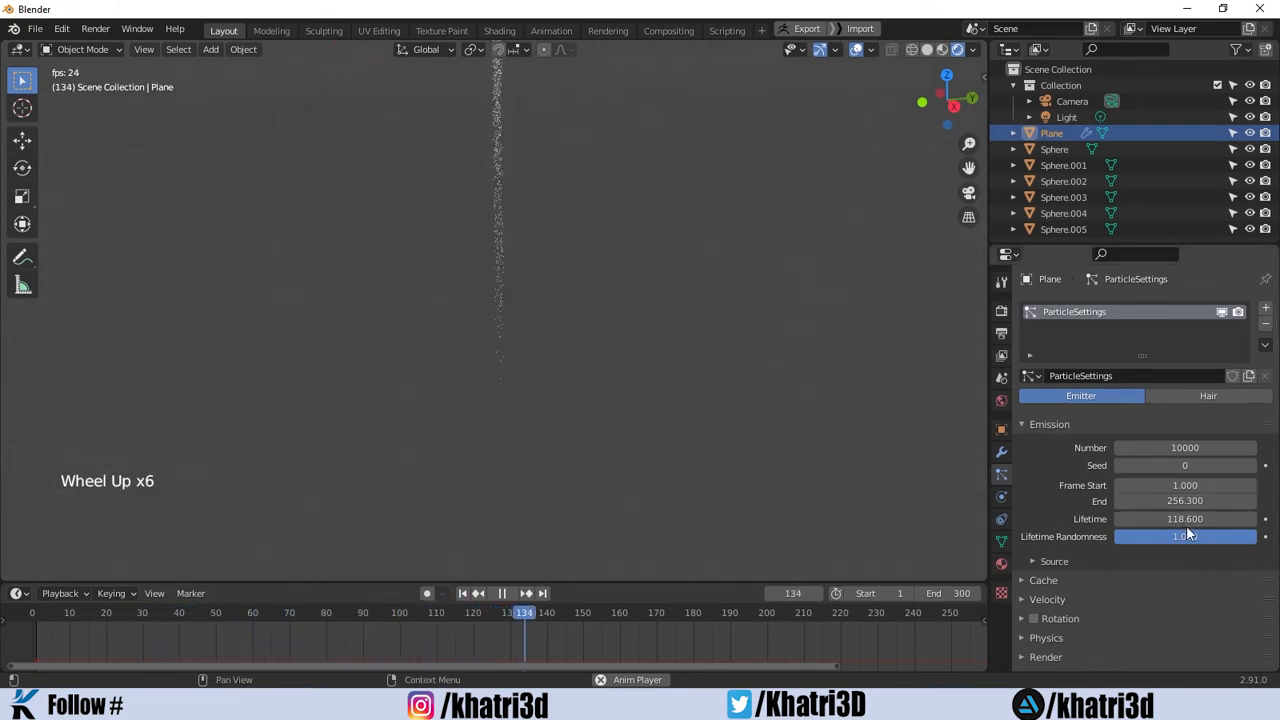
{"action": "scroll", "coordinate": [540, 365], "scroll_direction": "up", "scroll_amount": 5}
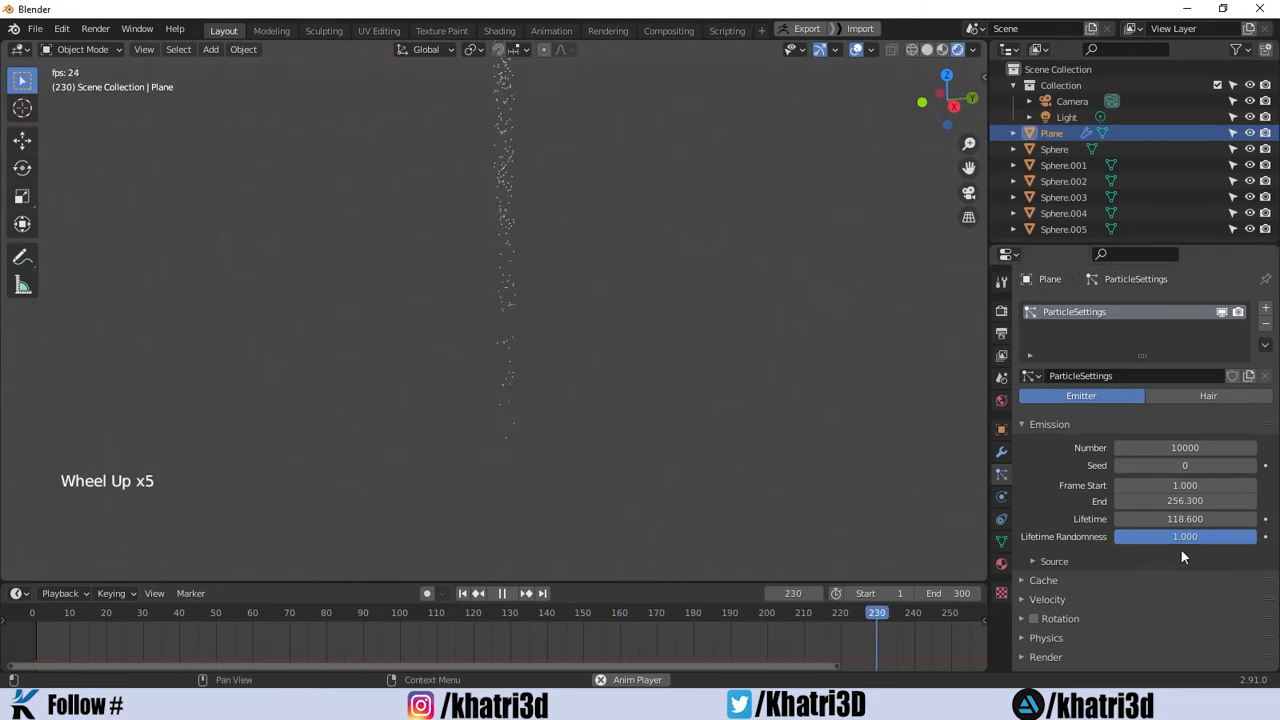
{"action": "scroll", "coordinate": [671, 240], "scroll_direction": "down", "scroll_amount": 3}
{"action": "scroll", "coordinate": [660, 237], "scroll_direction": "up", "scroll_amount": 1}
{"action": "scroll", "coordinate": [650, 235], "scroll_direction": "down", "scroll_amount": 1}
{"action": "scroll", "coordinate": [640, 233], "scroll_direction": "up", "scroll_amount": 1}
{"action": "scroll", "coordinate": [628, 232], "scroll_direction": "down", "scroll_amount": 5}
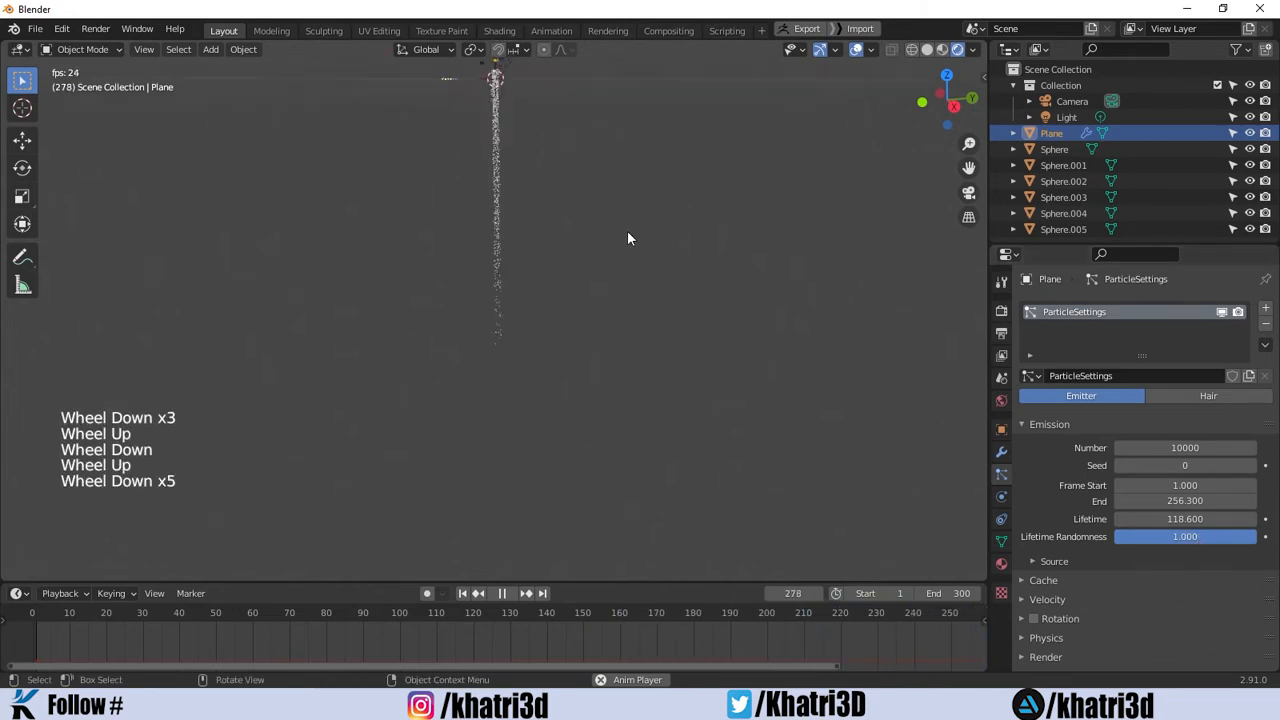
Inspect the particles close to the emitter plane and the row of glowing spheres with the plane deselected.
{"action": "middle_click_drag", "start_coordinate": [592, 199], "coordinate": [631, 349], "text": "shift"}
{"action": "scroll", "coordinate": [580, 280], "scroll_direction": "up", "scroll_amount": 7}
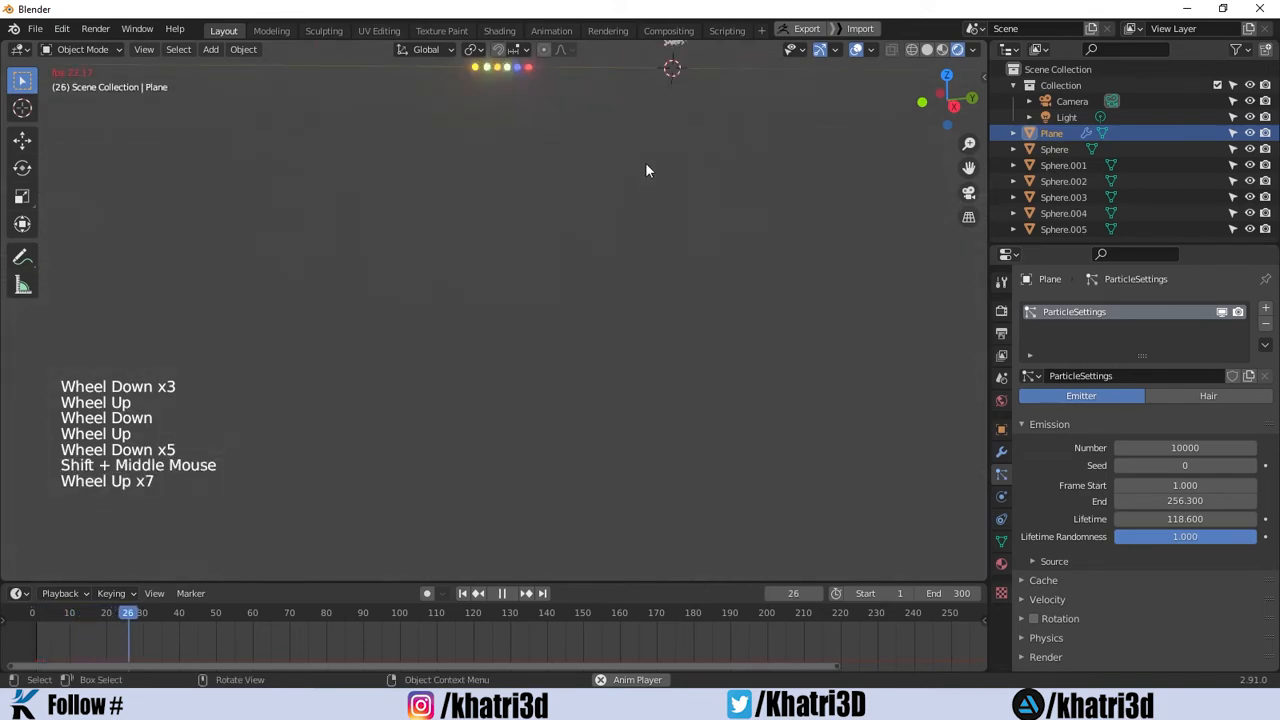
{"action": "middle_click_drag", "start_coordinate": [662, 127], "coordinate": [531, 206], "text": "shift"}
{"action": "left_click", "coordinate": [518, 188]}
{"action": "scroll", "coordinate": [504, 167], "scroll_direction": "up", "scroll_amount": 6}
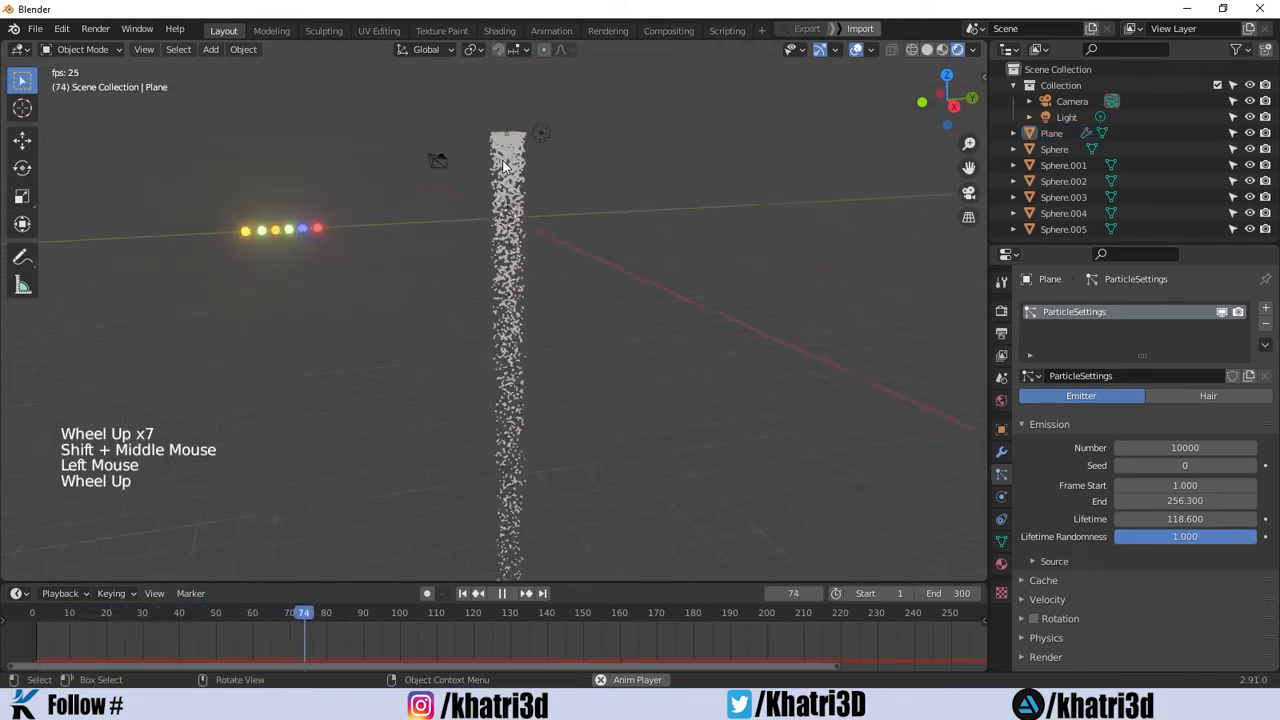
{"action": "scroll", "coordinate": [504, 167], "scroll_direction": "up", "scroll_amount": 1}
{"action": "middle_click_drag", "start_coordinate": [556, 326], "coordinate": [578, 372], "text": "shift"}
{"action": "scroll", "coordinate": [600, 400], "scroll_direction": "down", "scroll_amount": 4}
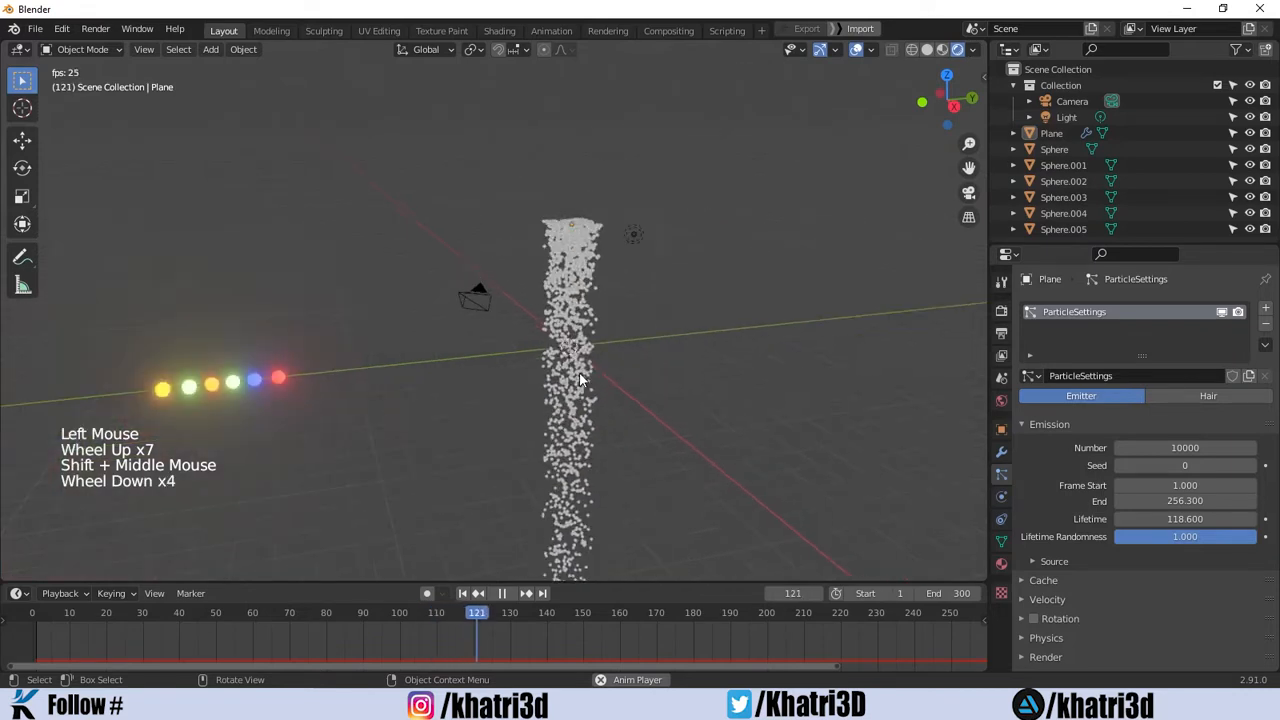
Select all six glowing spheres, stop the playback and return the timeline to frame 1.
{"action": "left_click_drag", "start_coordinate": [346, 309], "coordinate": [117, 458]}
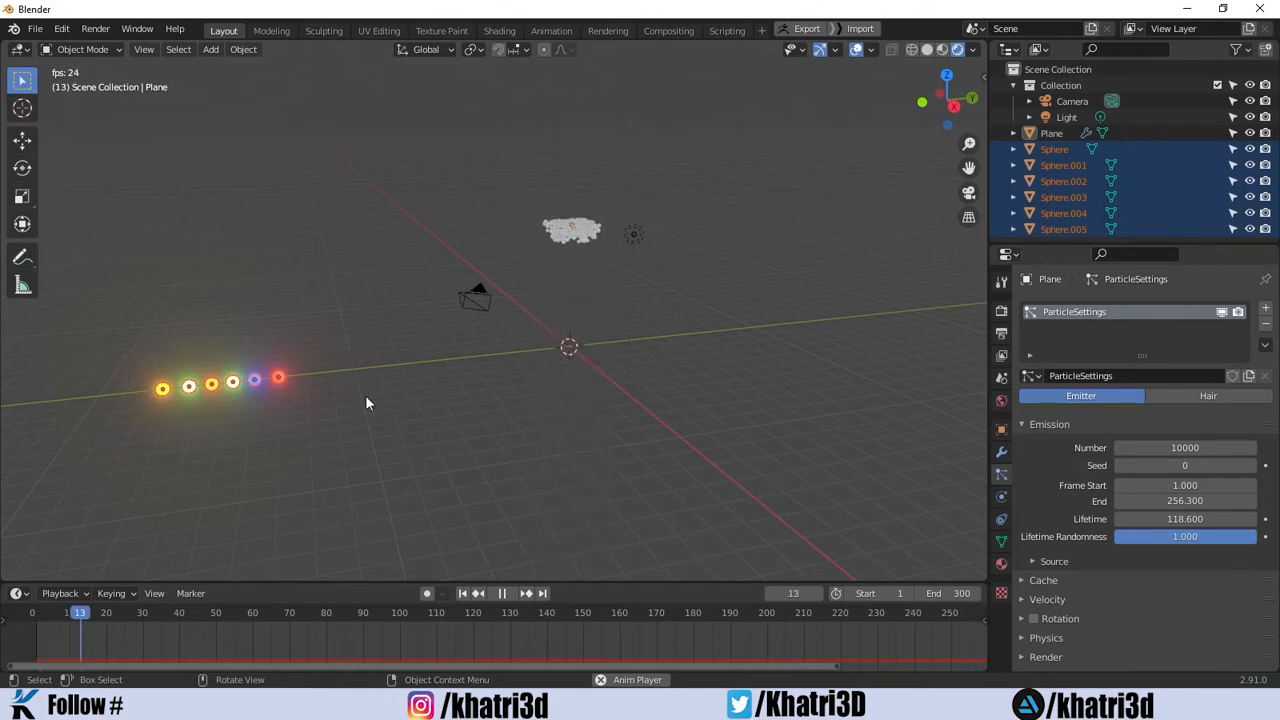
{"action": "key", "text": "space"}
{"action": "left_click_drag", "start_coordinate": [138, 625], "coordinate": [37, 623]}
{"action": "key", "text": "comma"}
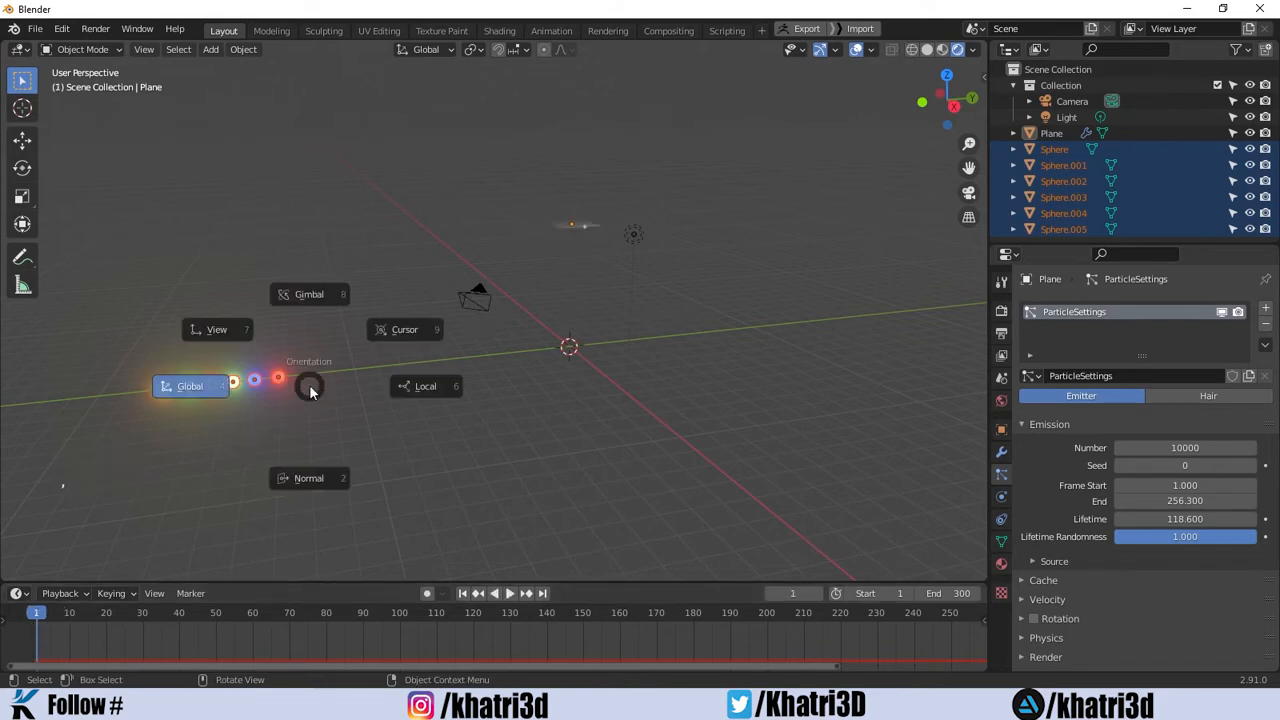
{"action": "key", "text": "Escape"}
{"action": "key", "text": "comma"}
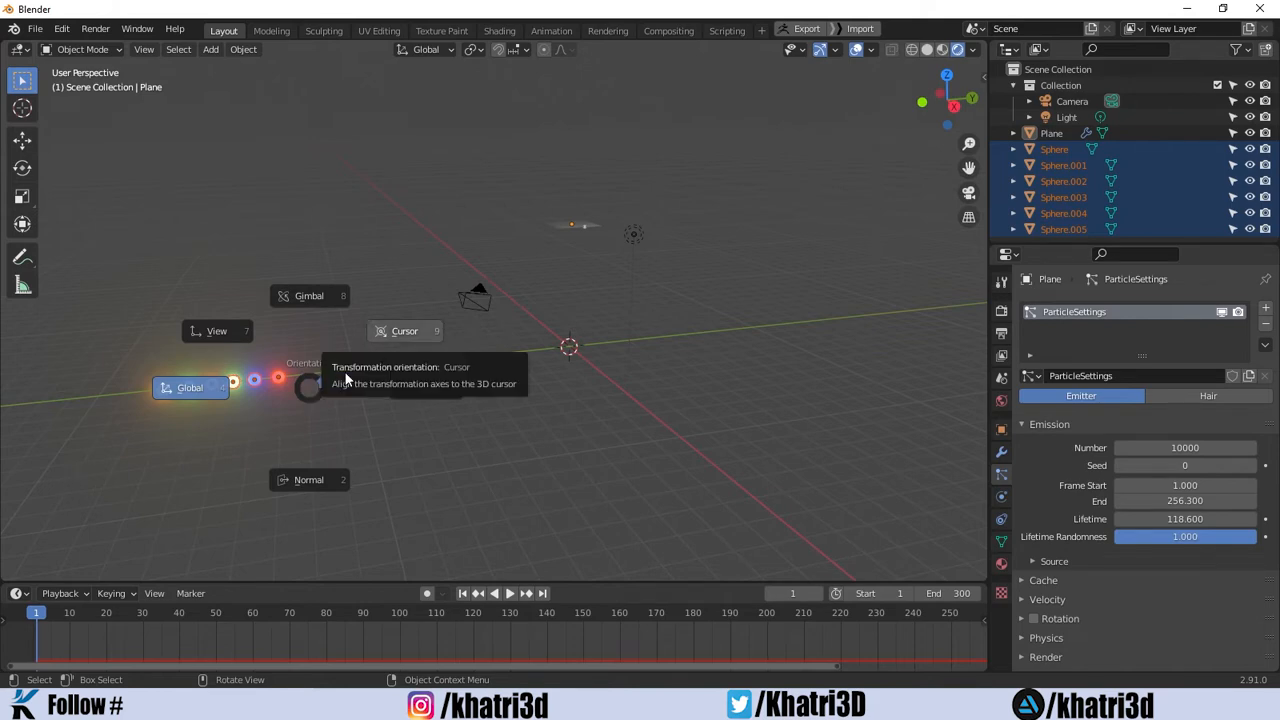
Move the six selected spheres into a new collection named Sphereballs and collapse it in the scene hierarchy.
{"action": "key", "text": "m"}
{"action": "left_click", "coordinate": [480, 435]}
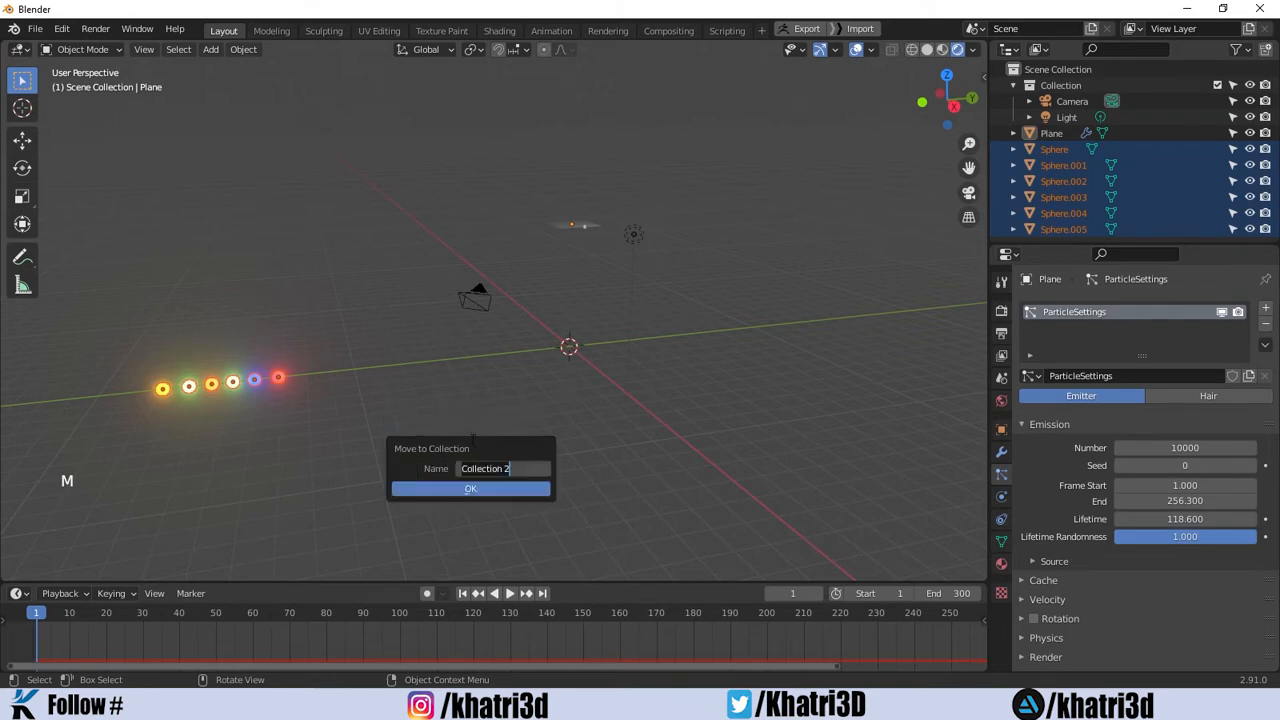
{"action": "type", "text": "Sphereb"}
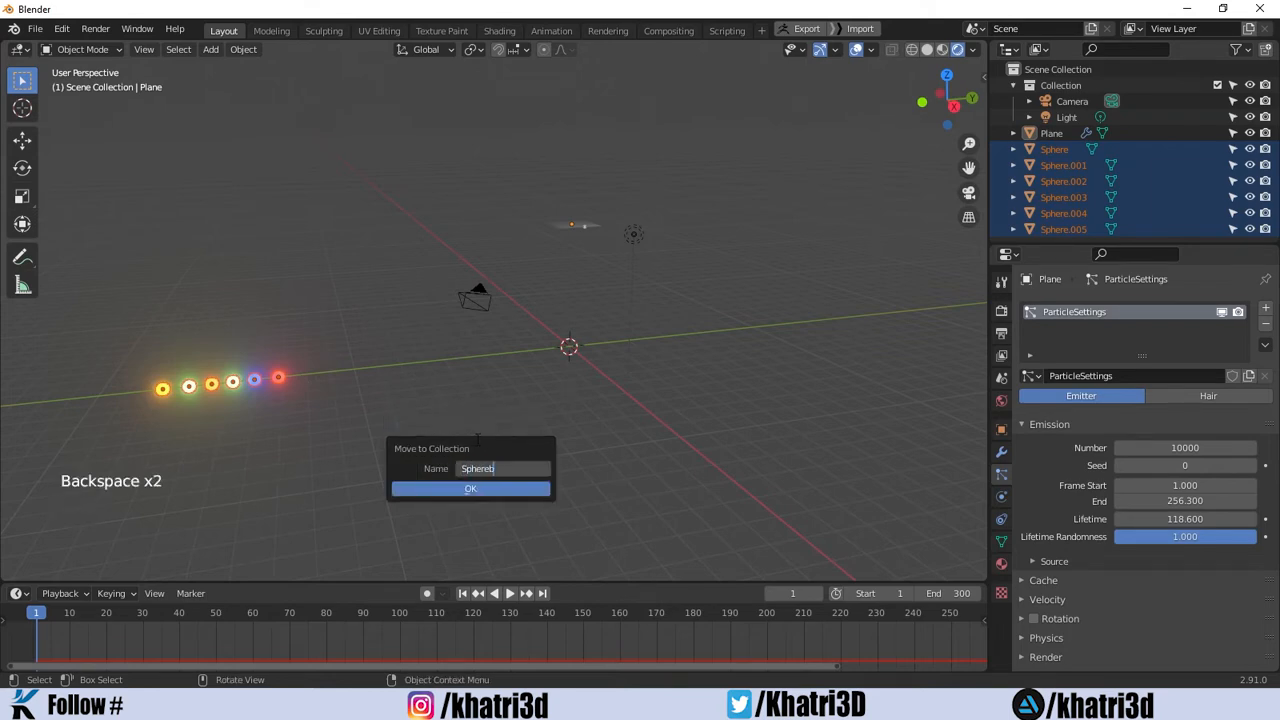
{"action": "type", "text": "alls"}
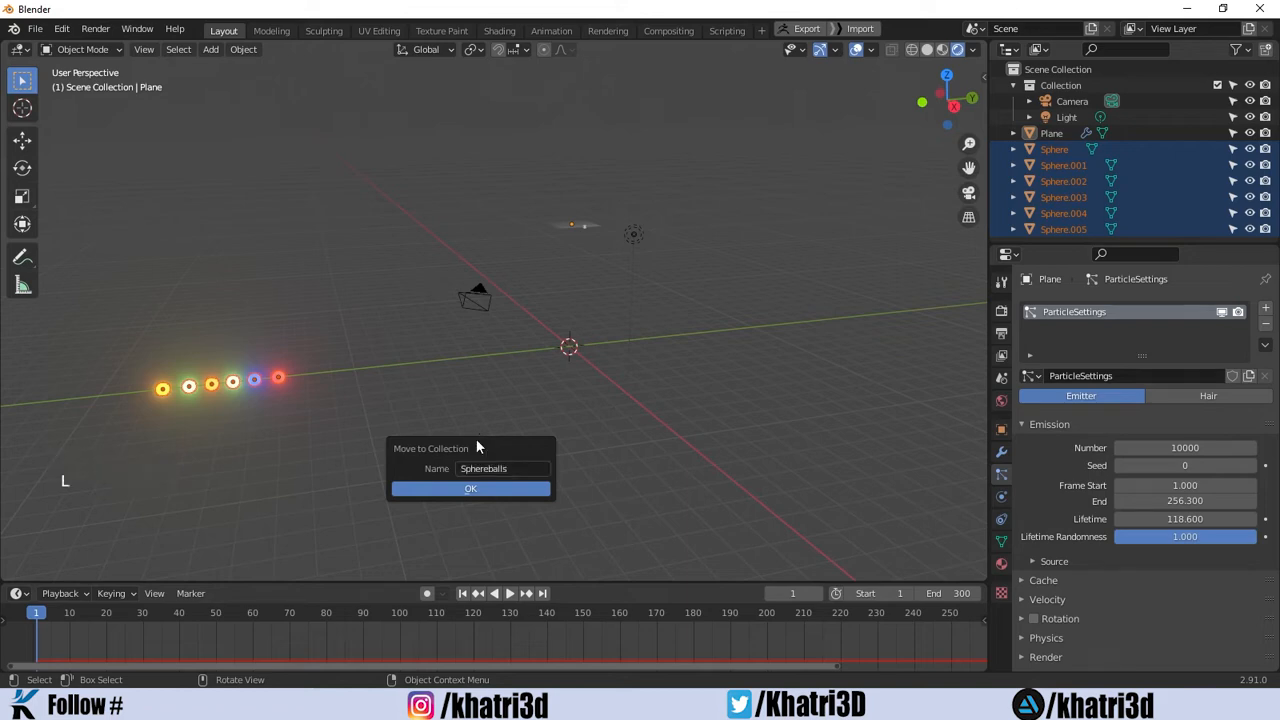
{"action": "left_click", "coordinate": [505, 490]}
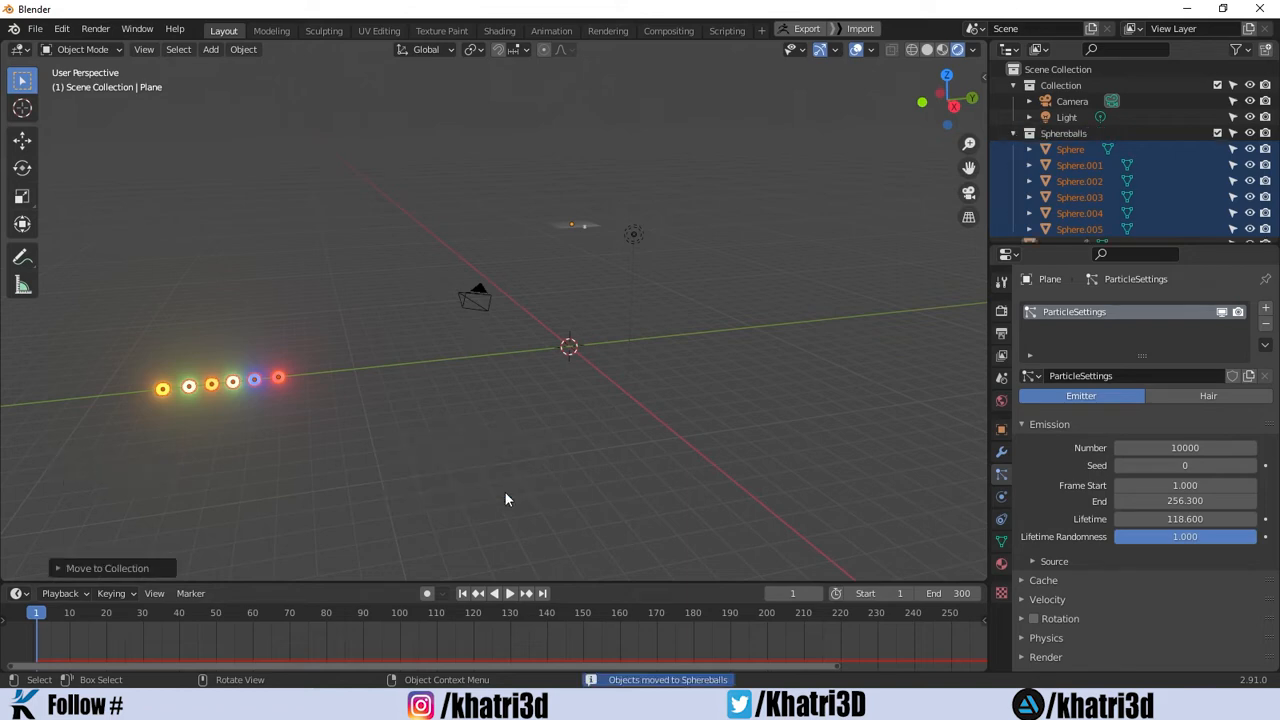
{"action": "left_click", "coordinate": [1012, 134]}
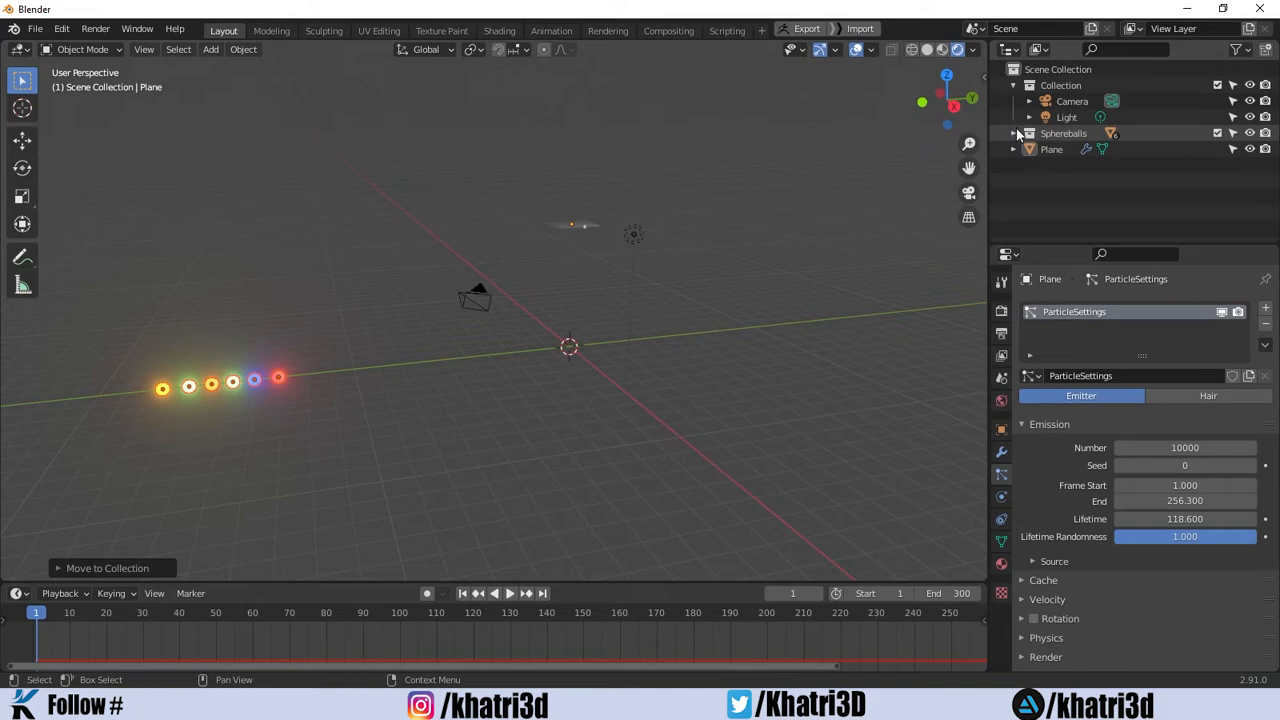
Select the emitter plane and set its particle system to render as Collection.
{"action": "scroll", "coordinate": [636, 182], "scroll_direction": "up", "scroll_amount": 3}
{"action": "left_click", "coordinate": [648, 138]}
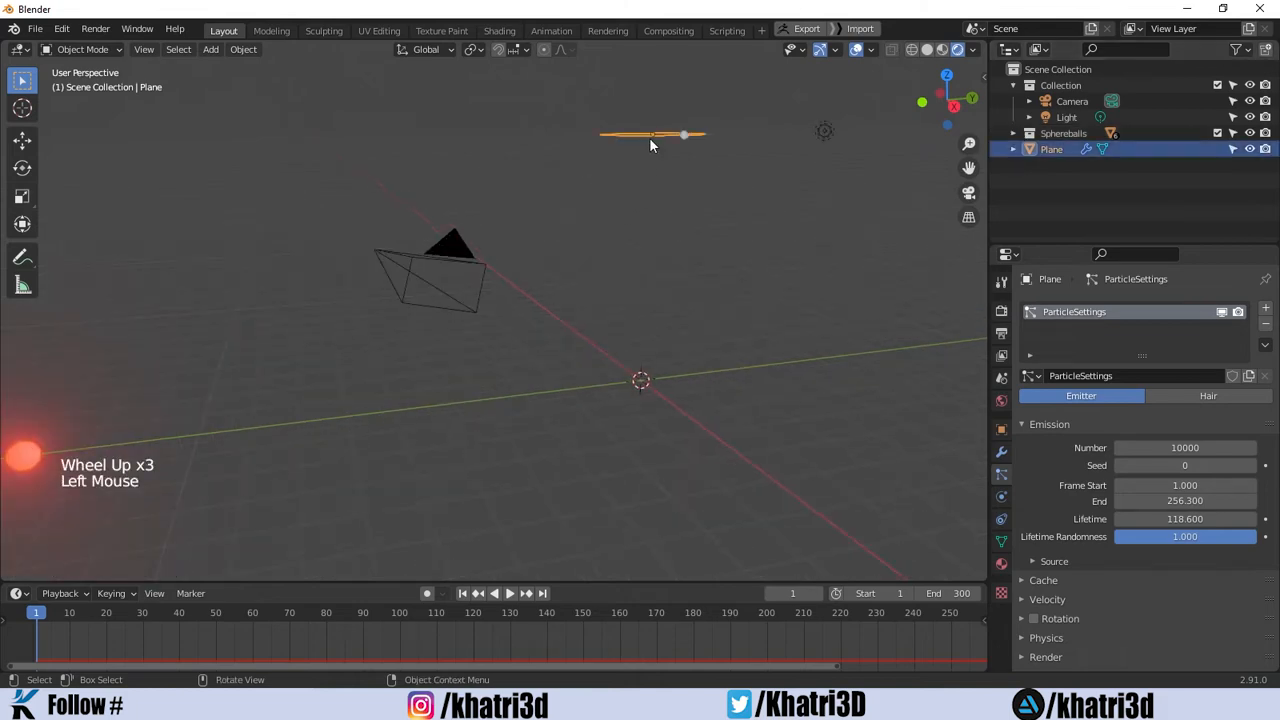
{"action": "scroll", "coordinate": [1117, 495], "scroll_direction": "down", "scroll_amount": 5}
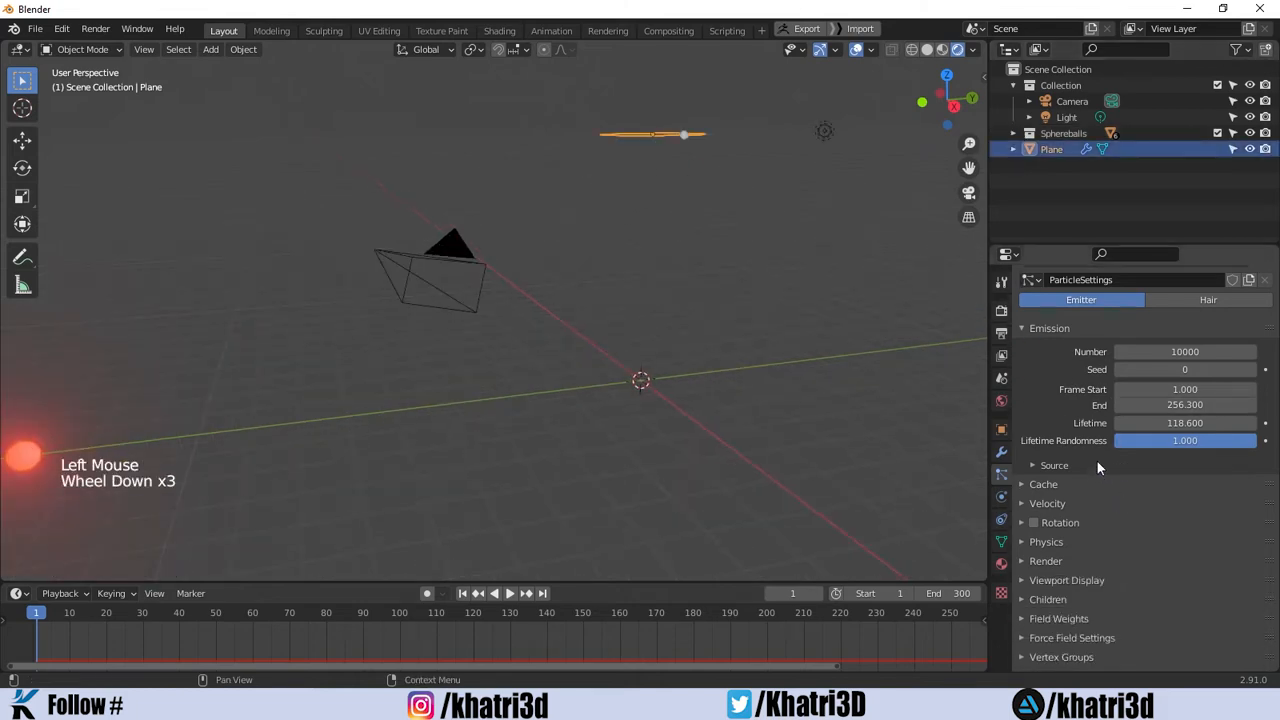
{"action": "scroll", "coordinate": [1085, 444], "scroll_direction": "up", "scroll_amount": 1}
{"action": "scroll", "coordinate": [1060, 490], "scroll_direction": "down", "scroll_amount": 1}
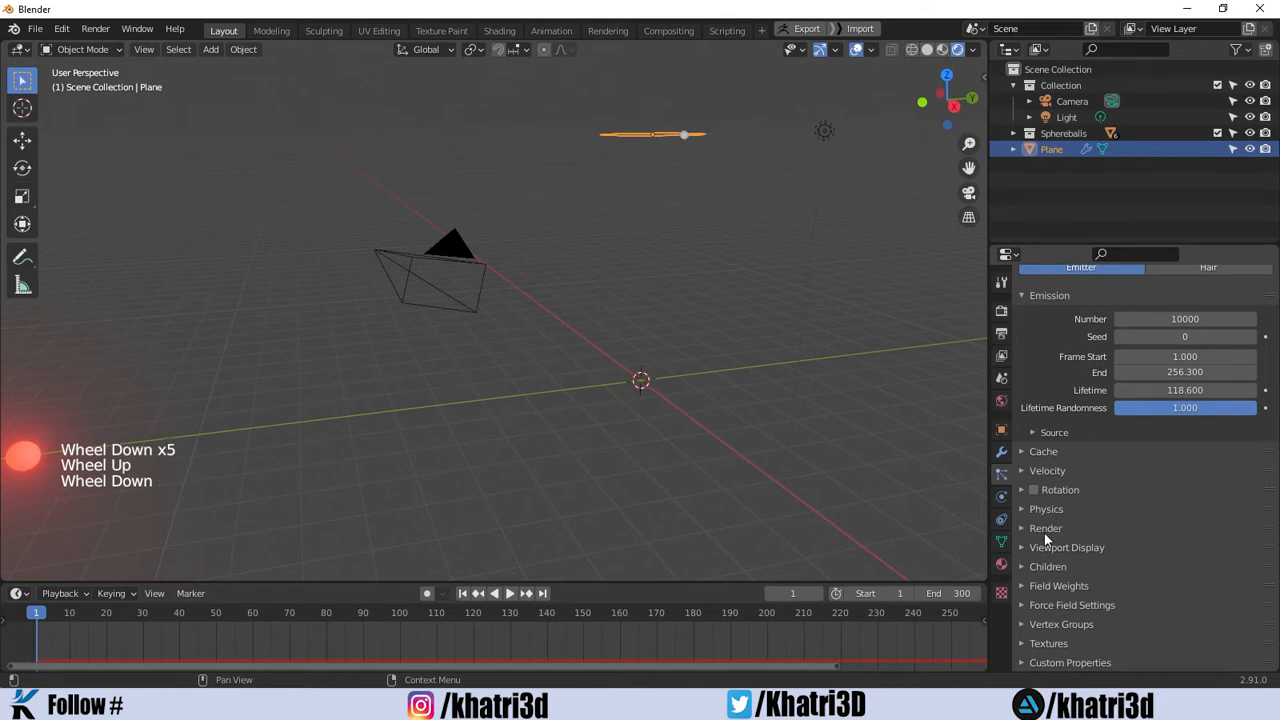
{"action": "left_click", "coordinate": [1044, 530]}
{"action": "scroll", "coordinate": [1062, 535], "scroll_direction": "down", "scroll_amount": 1}
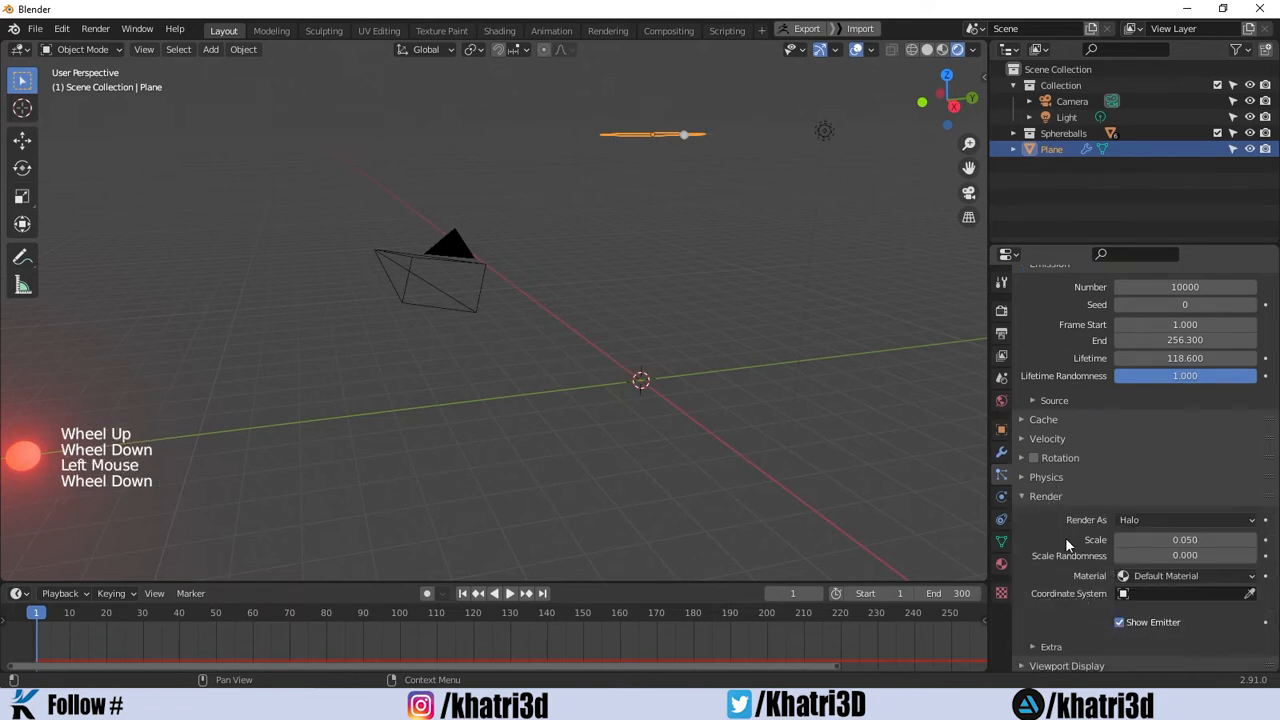
{"action": "left_click", "coordinate": [1149, 521]}
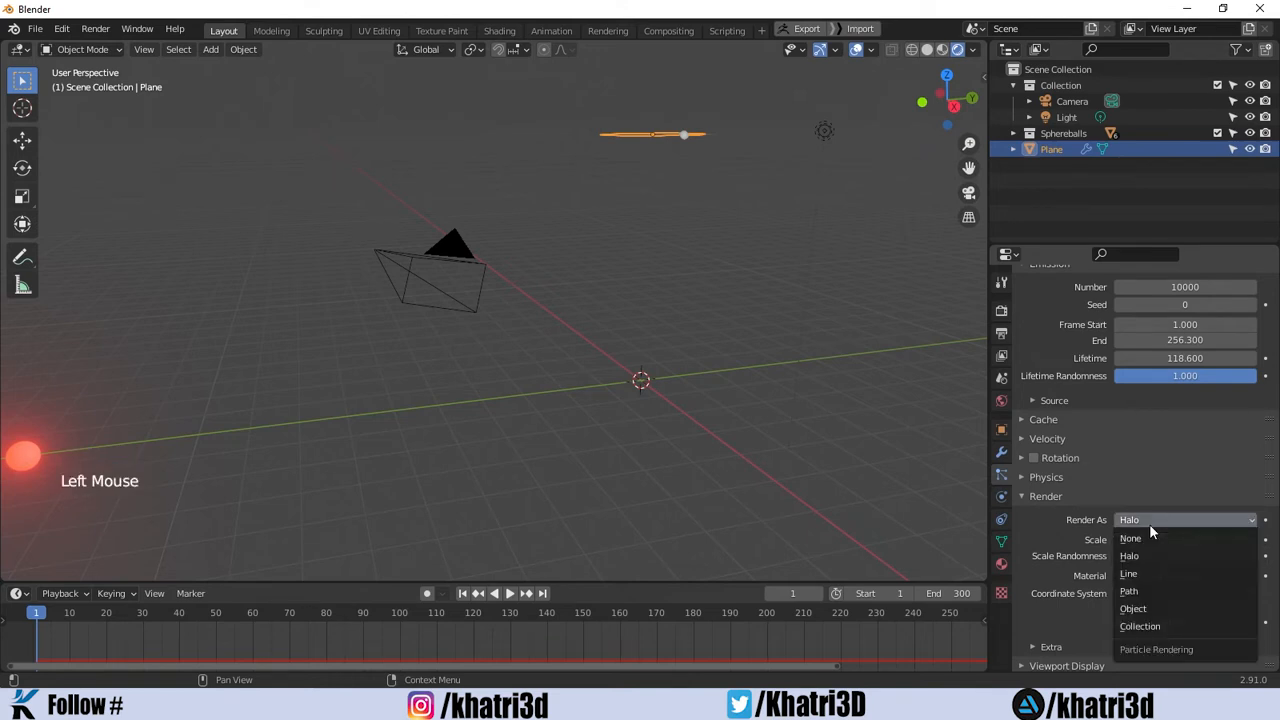
{"action": "left_click", "coordinate": [1144, 626]}
Assign the Sphereballs collection as the instance collection for the plane's particles.
{"action": "scroll", "coordinate": [1146, 540], "scroll_direction": "up", "scroll_amount": 1}
{"action": "scroll", "coordinate": [1146, 540], "scroll_direction": "down", "scroll_amount": 1}
{"action": "scroll", "coordinate": [1146, 540], "scroll_direction": "down", "scroll_amount": 4}
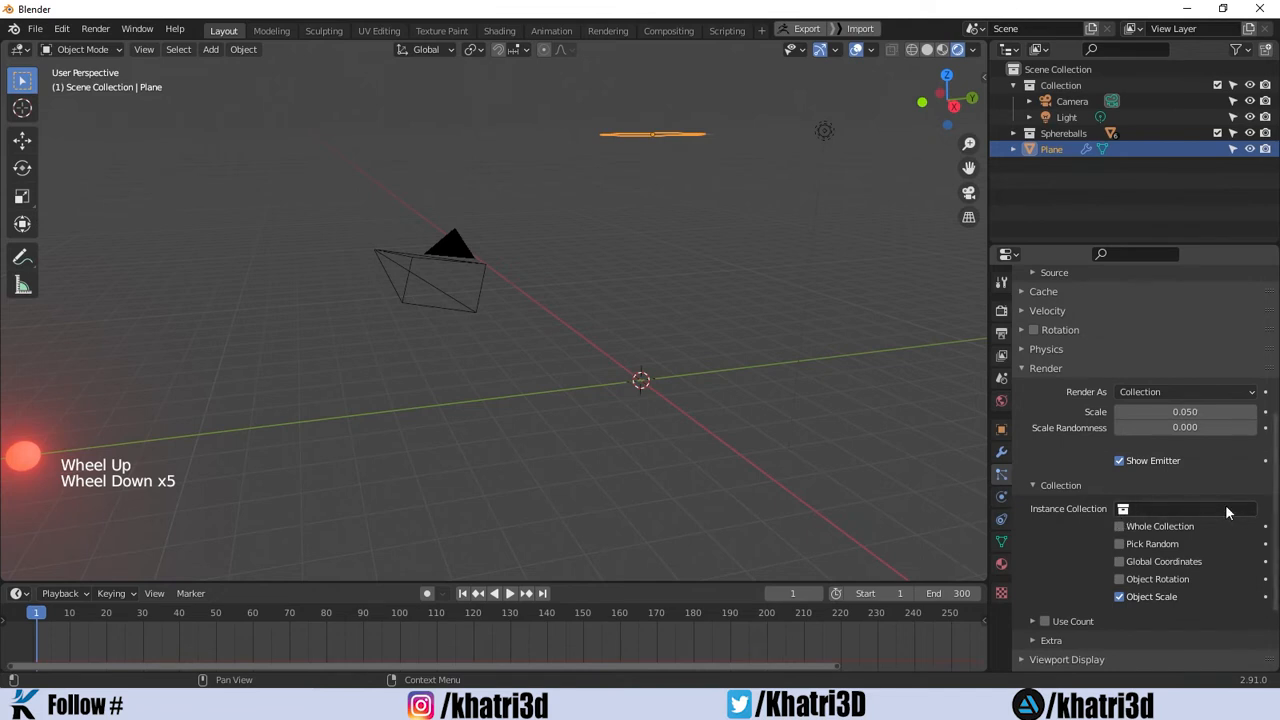
{"action": "left_click", "coordinate": [1158, 510]}
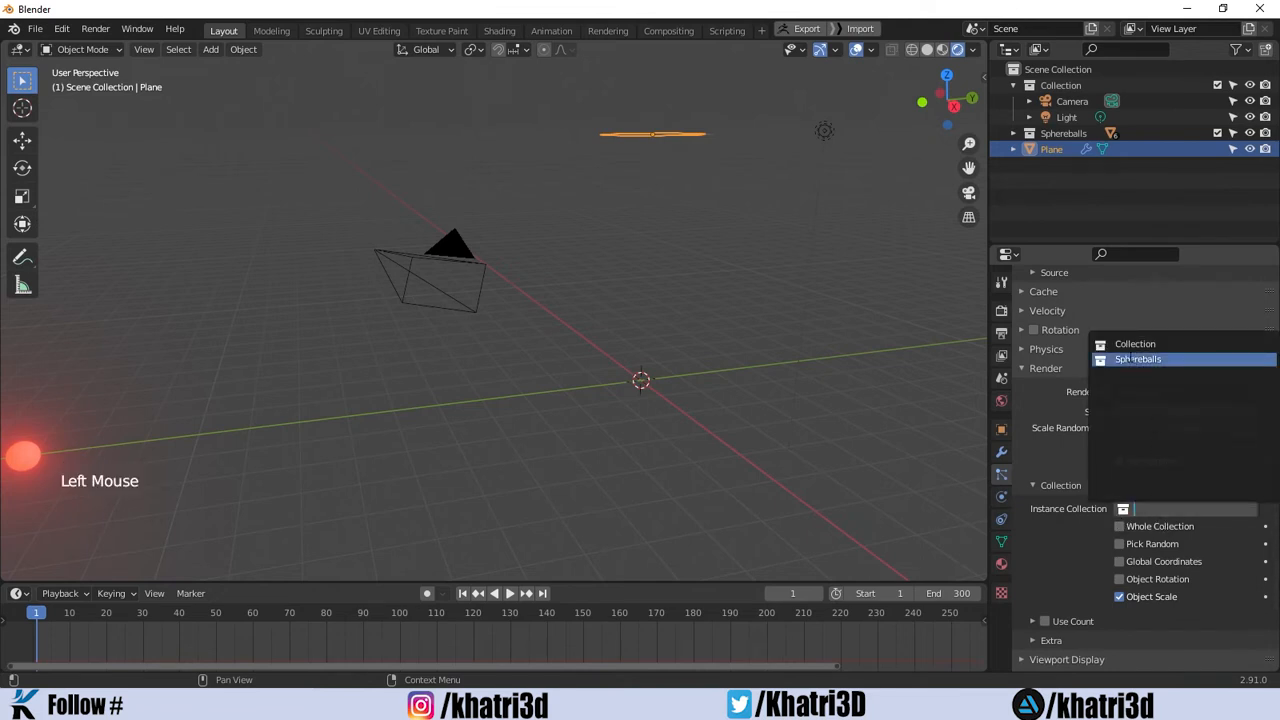
{"action": "left_click", "coordinate": [1130, 358]}
{"action": "scroll", "coordinate": [600, 350], "scroll_direction": "up", "scroll_amount": 1}
{"action": "scroll", "coordinate": [511, 337], "scroll_direction": "down", "scroll_amount": 4}
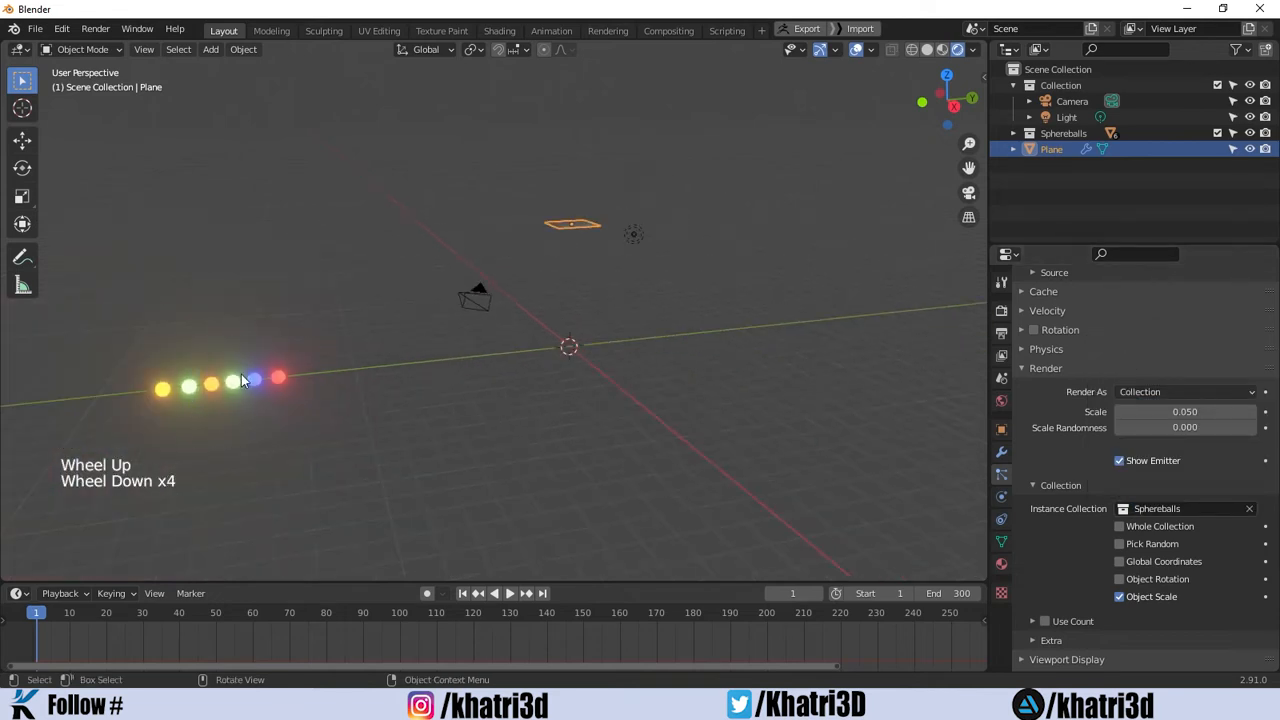
Play the animation to frame 71 and inspect the falling column of glowing particles.
{"action": "scroll", "coordinate": [230, 374], "scroll_direction": "up", "scroll_amount": 3}
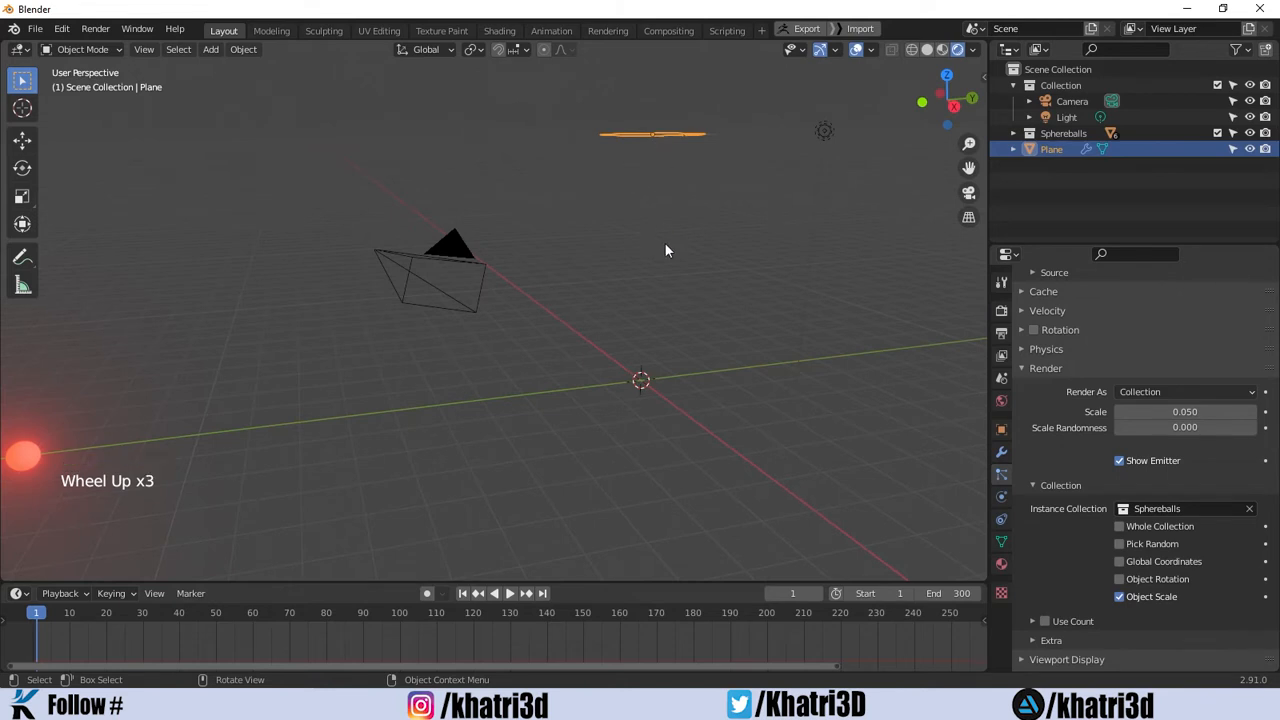
{"action": "scroll", "coordinate": [744, 276], "scroll_direction": "up", "scroll_amount": 2}
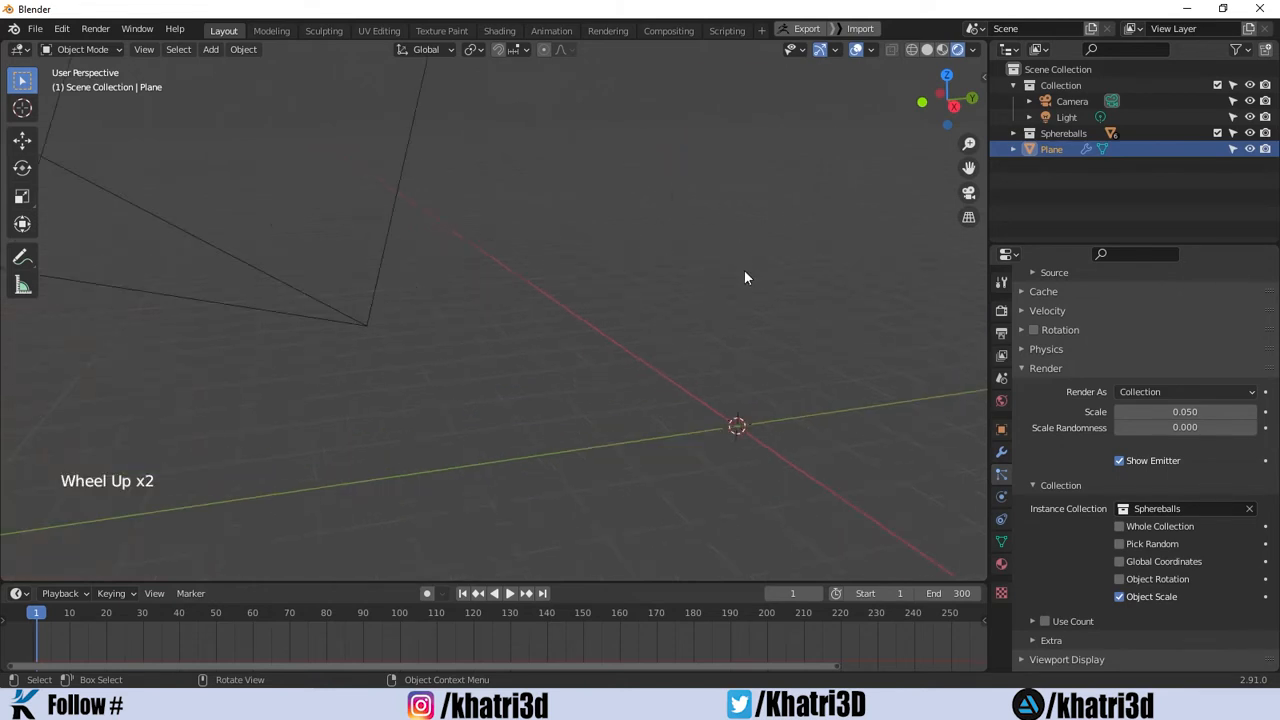
{"action": "scroll", "coordinate": [745, 278], "scroll_direction": "down", "scroll_amount": 2}
{"action": "key", "text": "space"}
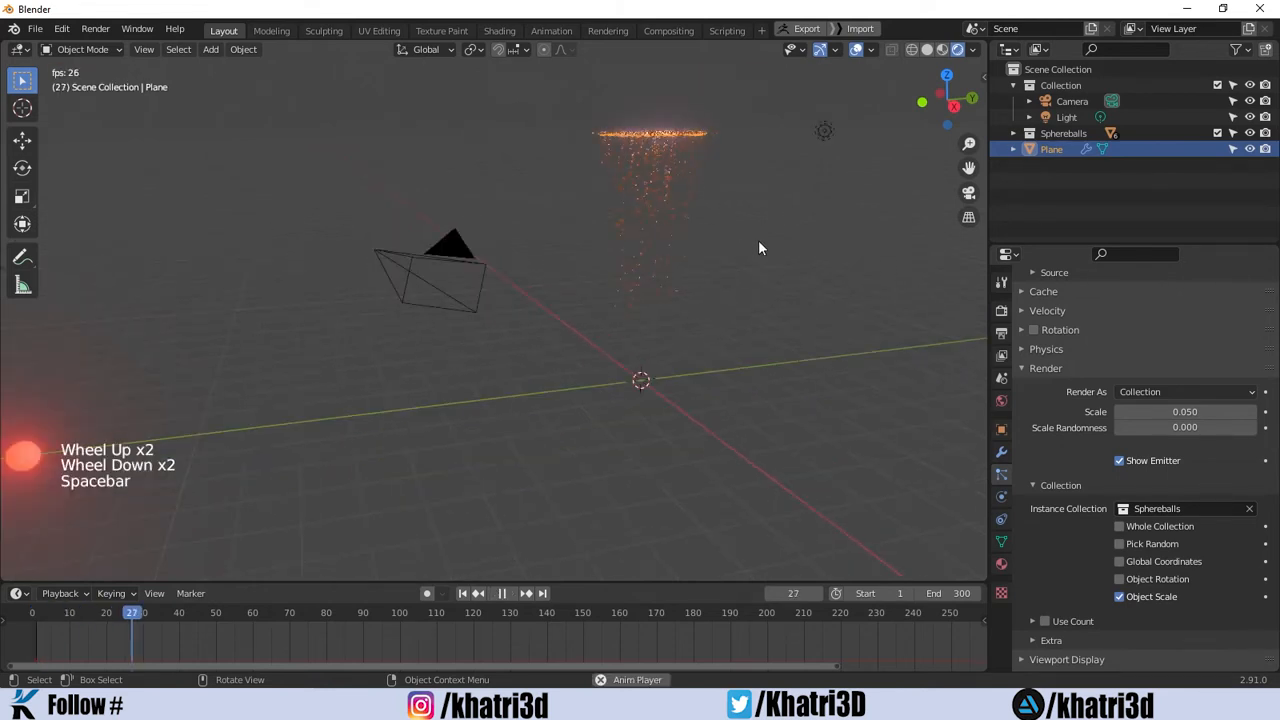
{"action": "scroll", "coordinate": [760, 246], "scroll_direction": "up", "scroll_amount": 1}
{"action": "scroll", "coordinate": [775, 250], "scroll_direction": "up", "scroll_amount": 1}
{"action": "key", "text": "space"}
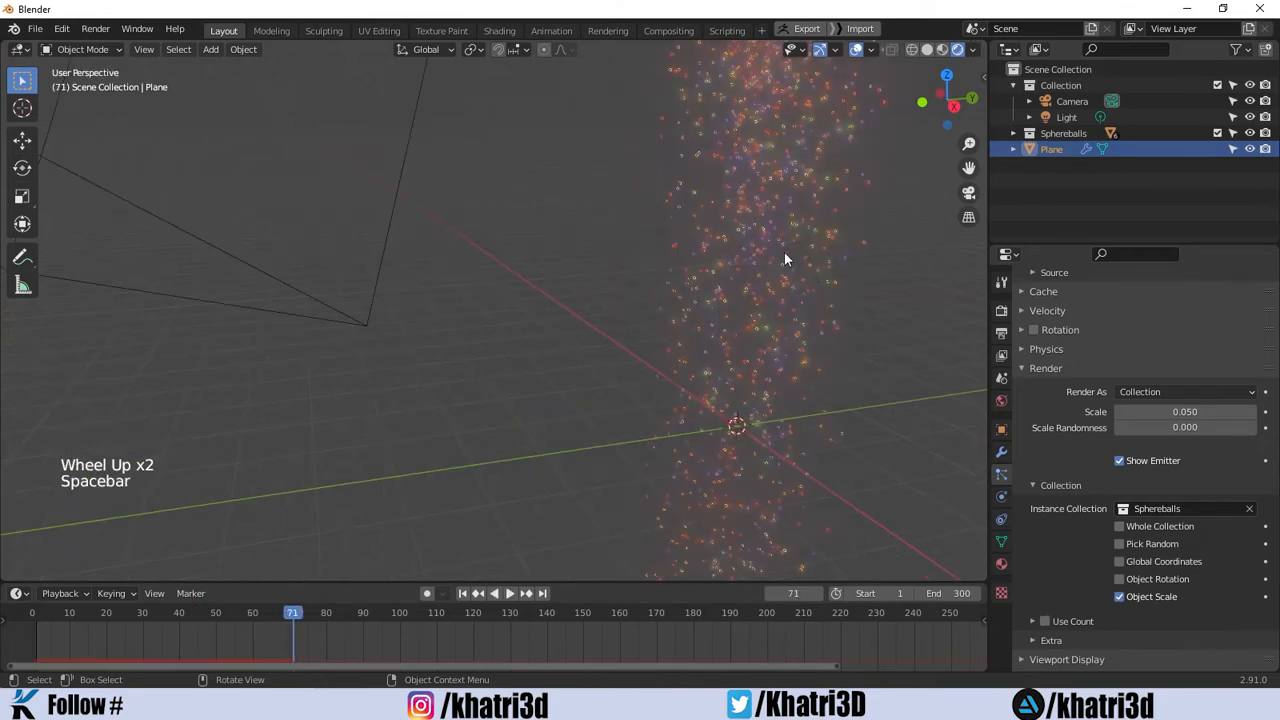
{"action": "middle_click_drag", "start_coordinate": [784, 252], "coordinate": [954, 434], "text": "shift"}
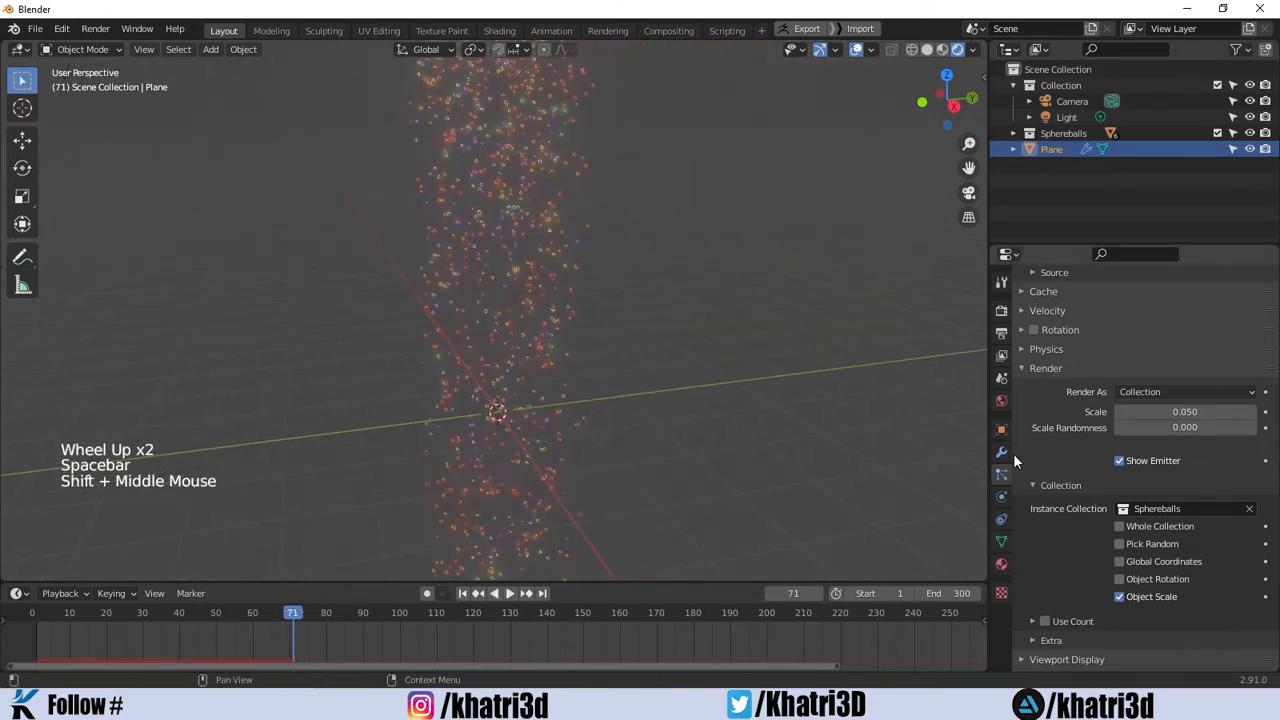
Set the world background color to black.
{"action": "left_click", "coordinate": [1001, 400]}
{"action": "left_click", "coordinate": [1160, 411]}
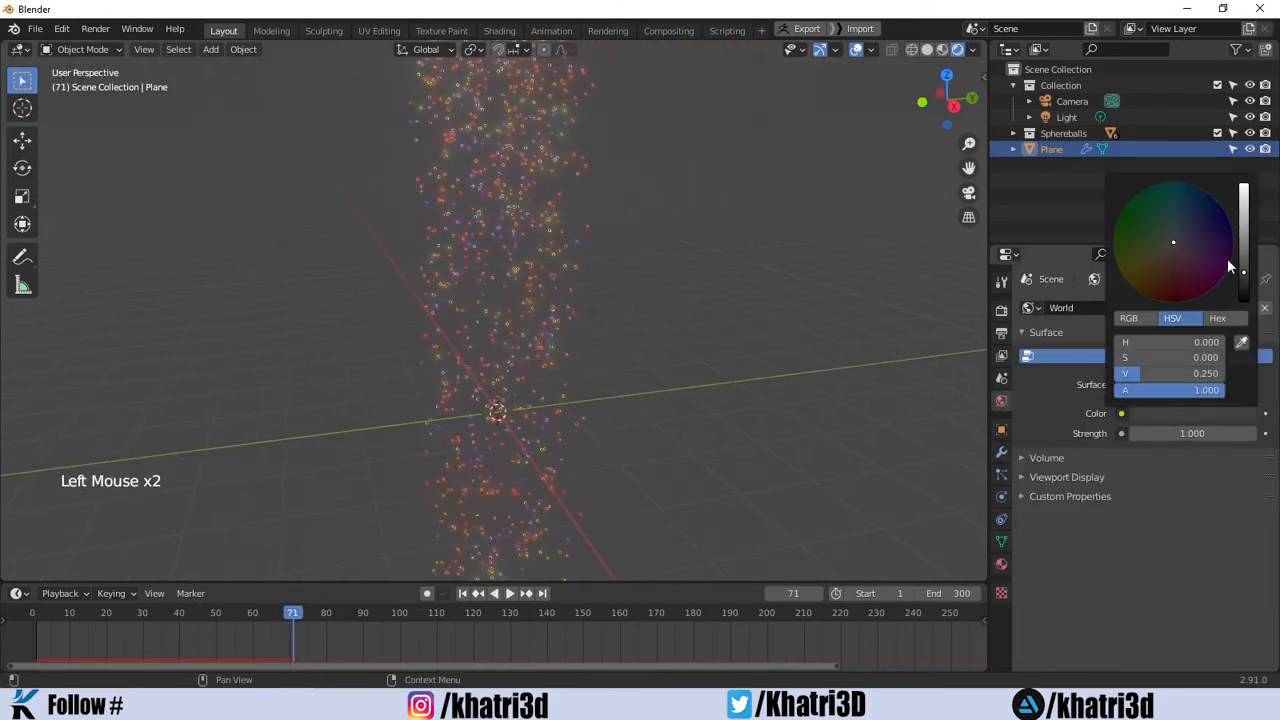
{"action": "left_click_drag", "start_coordinate": [1244, 272], "coordinate": [1244, 302]}
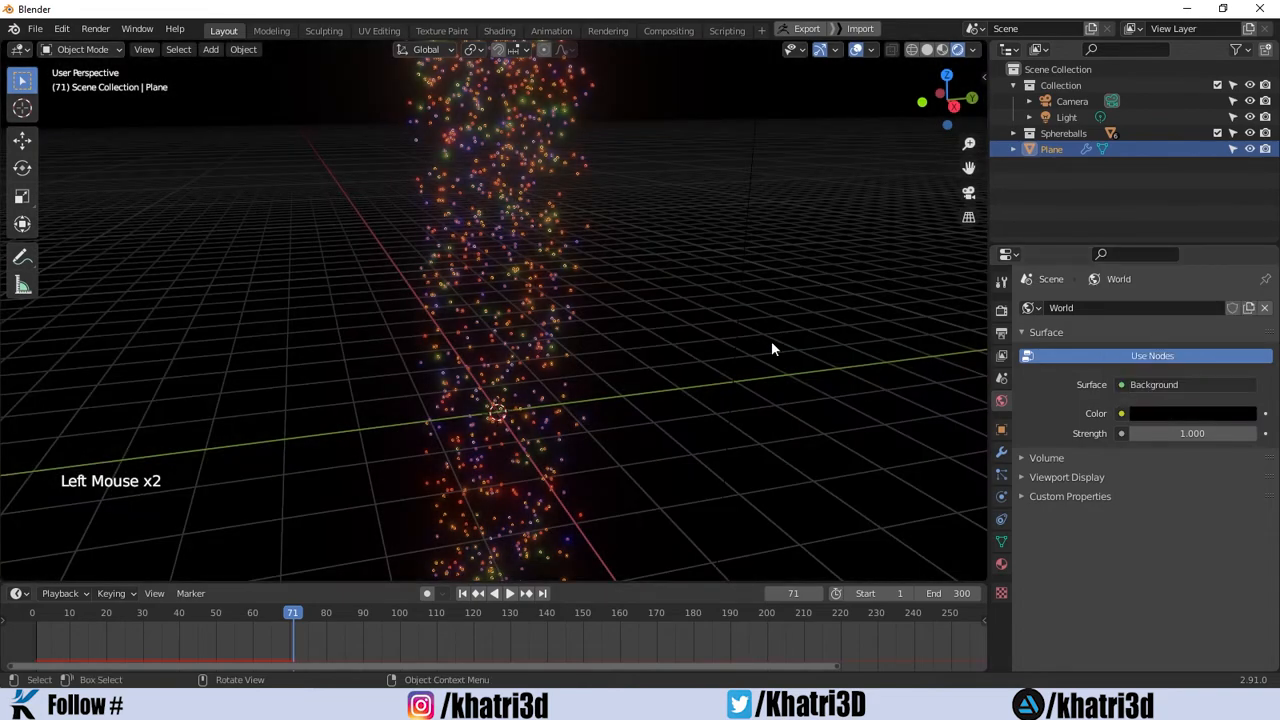
{"action": "scroll", "coordinate": [771, 341], "scroll_direction": "down", "scroll_amount": 1}
{"action": "mouse_move", "coordinate": [771, 341]}
{"action": "middle_mouse_down"}
{"action": "mouse_move", "coordinate": [761, 334]}
{"action": "mouse_move", "coordinate": [790, 350]}
{"action": "middle_mouse_up"}
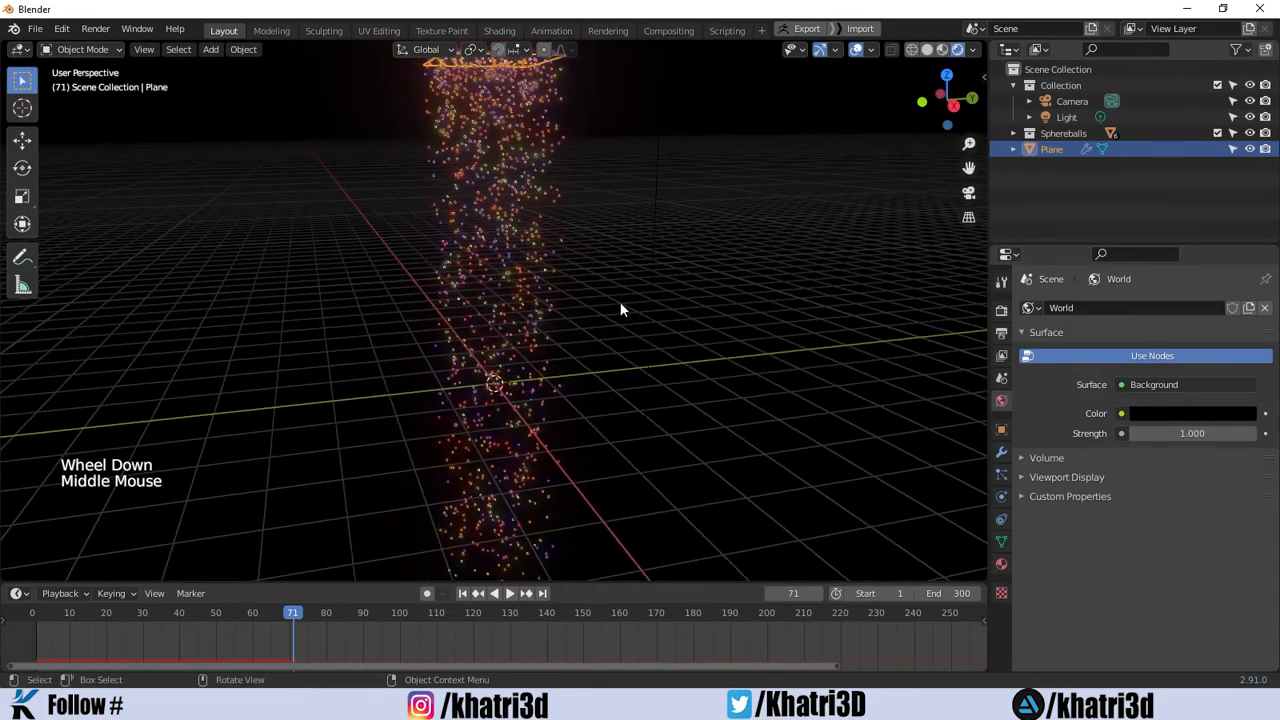
Set the render scale of the plane's particles to 0.057.
{"action": "left_click", "coordinate": [1002, 475]}
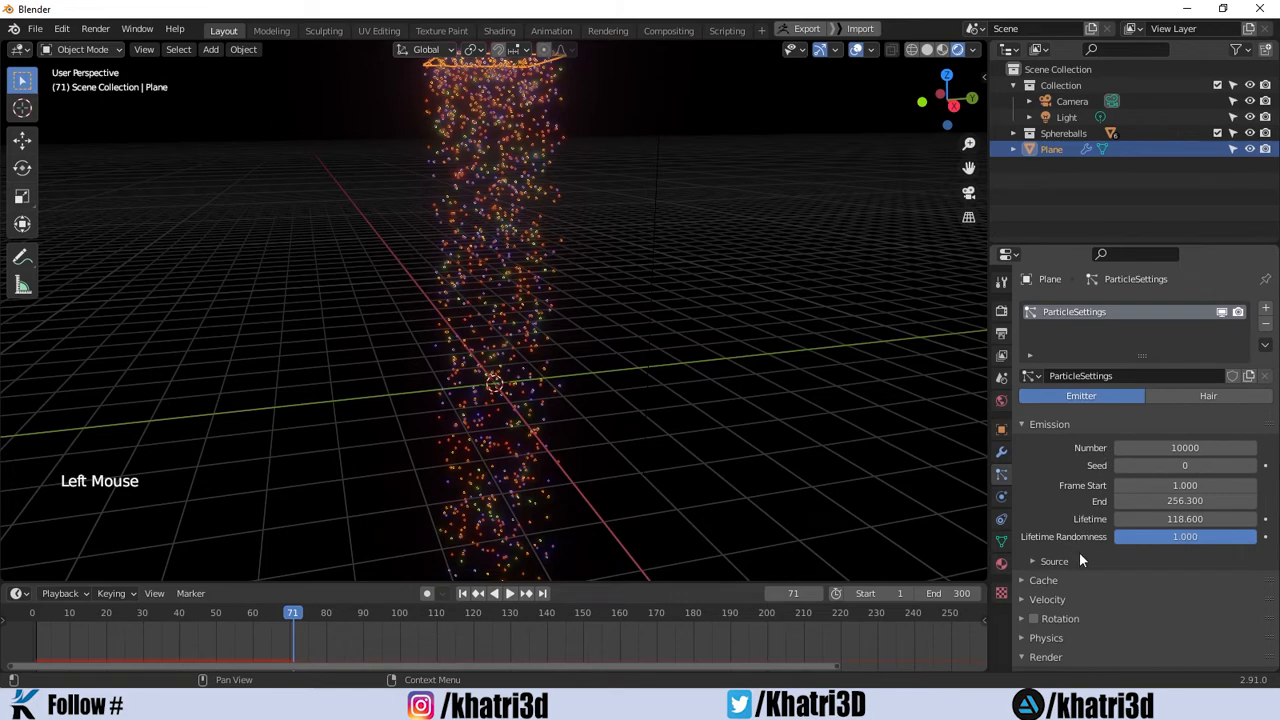
{"action": "scroll", "coordinate": [1073, 430], "scroll_direction": "up", "scroll_amount": 1}
{"action": "scroll", "coordinate": [1080, 480], "scroll_direction": "down", "scroll_amount": 9}
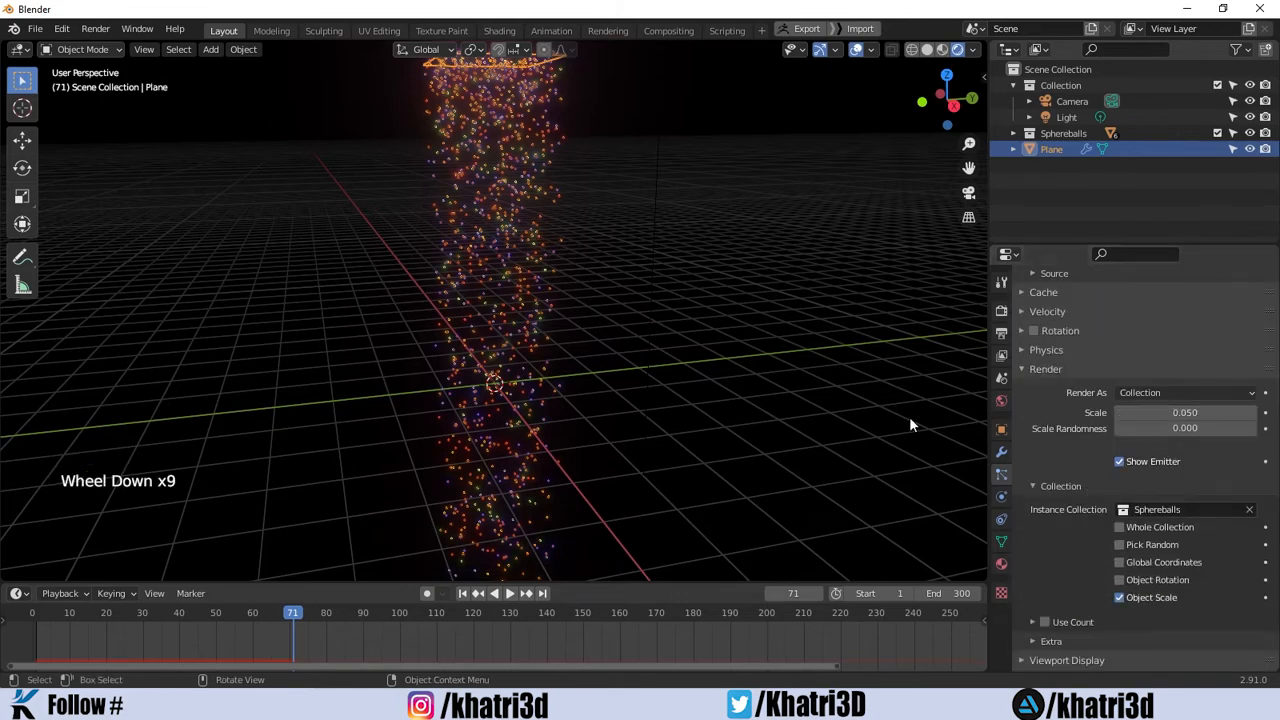
{"action": "scroll", "coordinate": [860, 400], "scroll_direction": "up", "scroll_amount": 2}
{"action": "mouse_move", "coordinate": [1185, 412]}
{"action": "left_mouse_down", "text": "shift"}
{"action": "mouse_move", "coordinate": [1218, 412]}
{"action": "mouse_move", "coordinate": [1152, 412]}
{"action": "mouse_move", "coordinate": [1194, 412]}
{"action": "left_mouse_up", "text": "shift"}
{"action": "scroll", "coordinate": [856, 347], "scroll_direction": "up", "scroll_amount": 2}
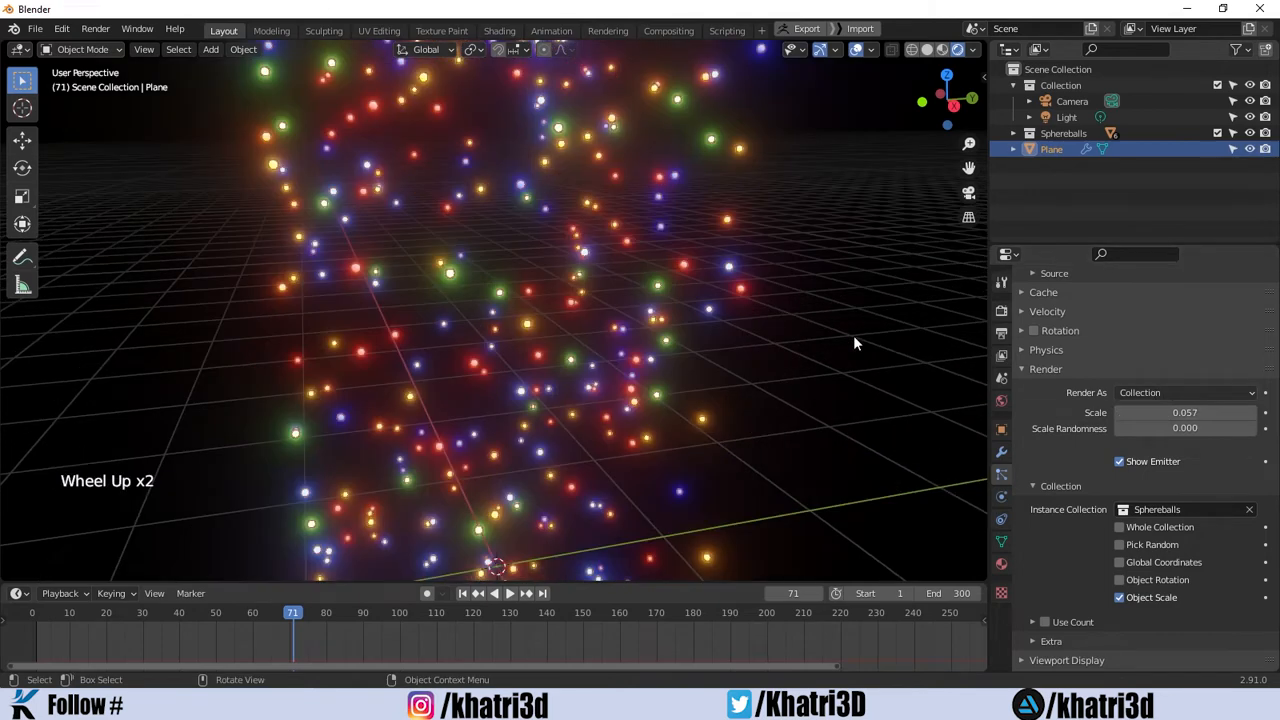
Set the particles' scale randomness to 1.000.
{"action": "left_click_drag", "start_coordinate": [1137, 432], "coordinate": [1181, 432]}
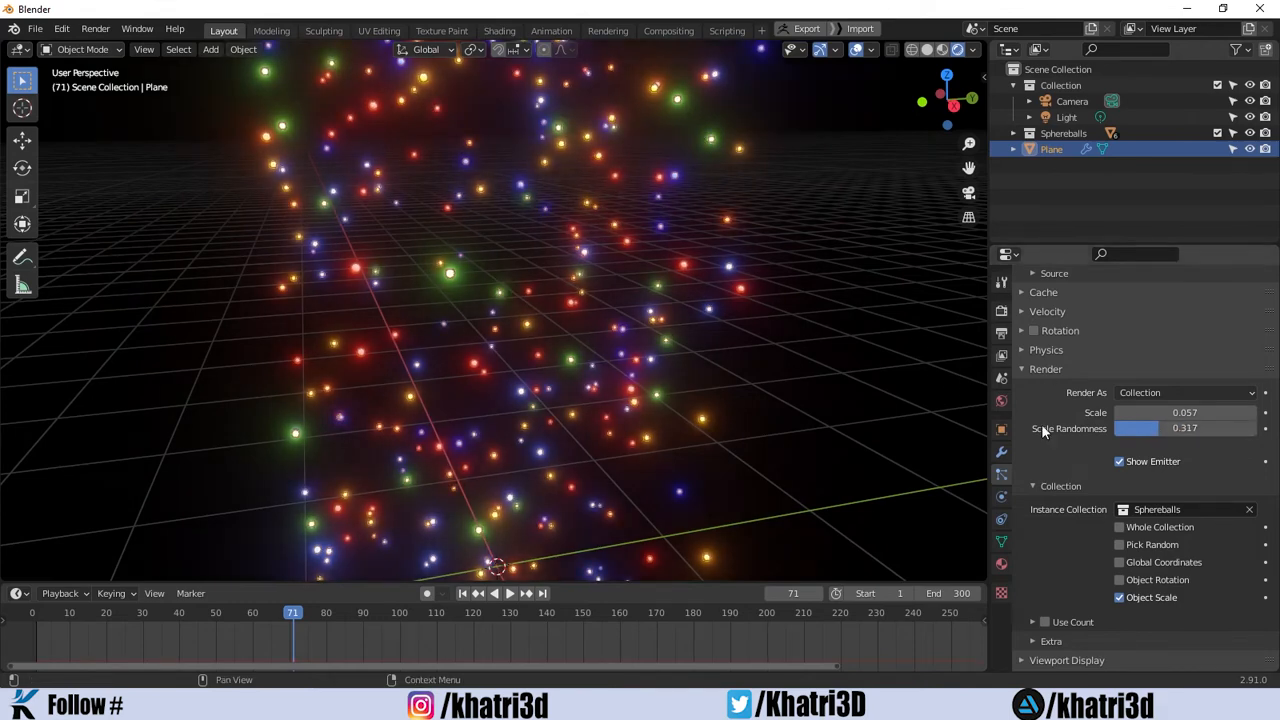
{"action": "left_click_drag", "start_coordinate": [1181, 428], "coordinate": [1260, 428]}
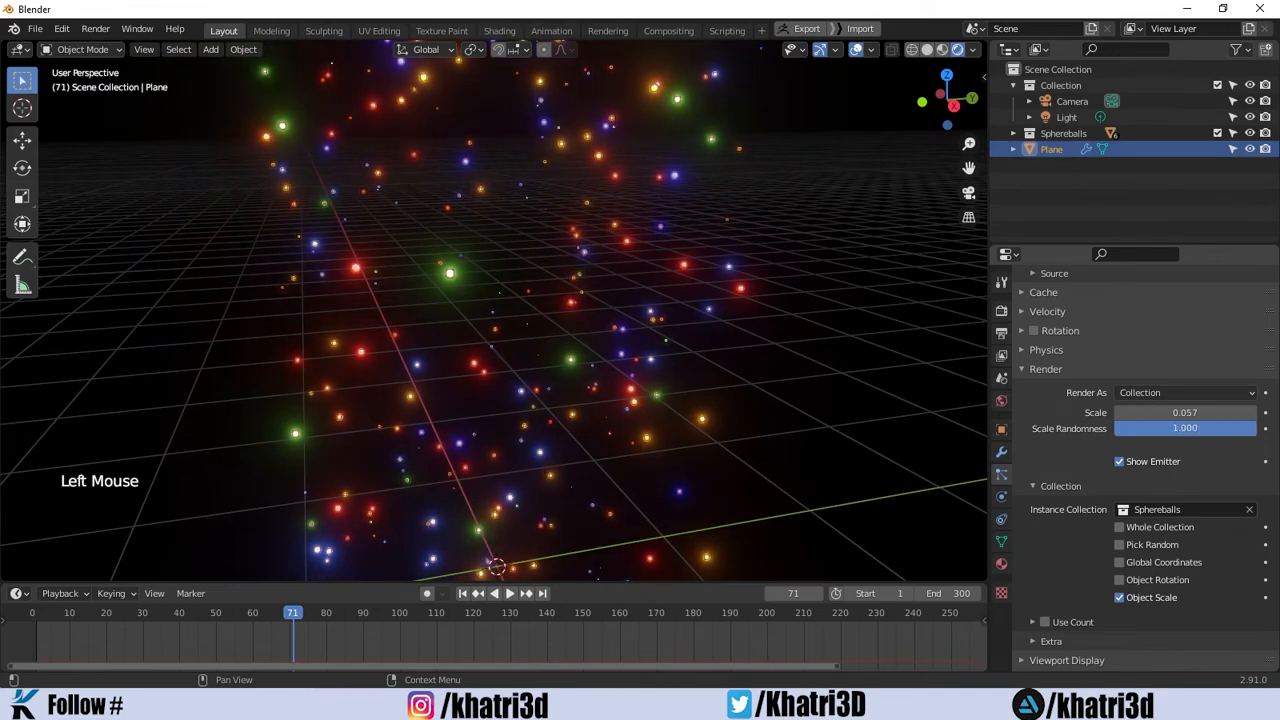
{"action": "scroll", "coordinate": [701, 338], "scroll_direction": "down", "scroll_amount": 3}
{"action": "scroll", "coordinate": [701, 338], "scroll_direction": "up", "scroll_amount": 4}
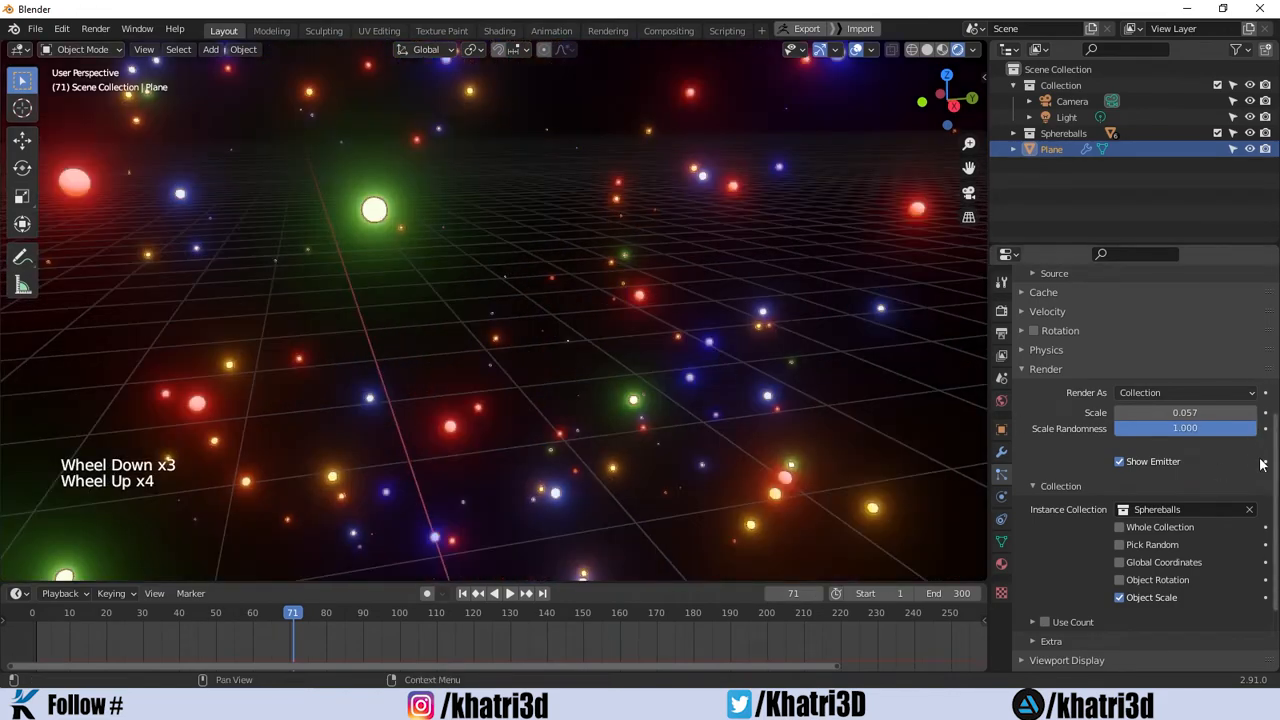
{"action": "scroll", "coordinate": [686, 312], "scroll_direction": "down", "scroll_amount": 2}
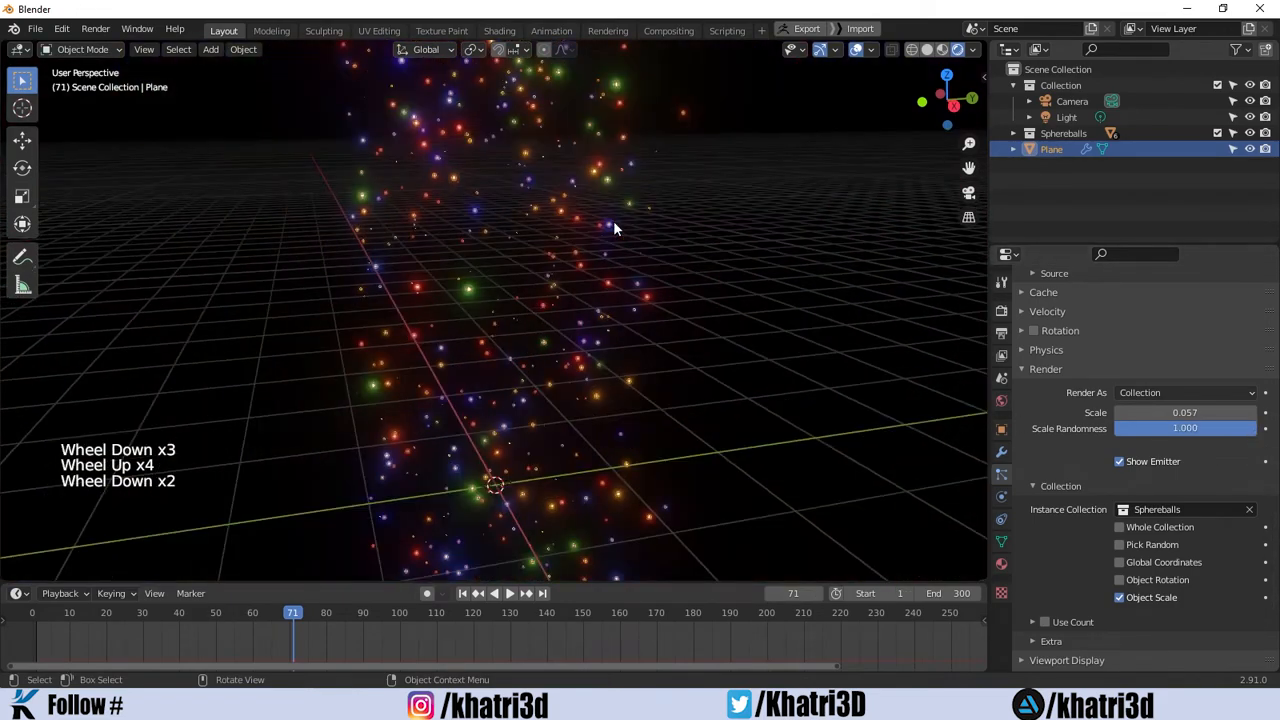
Examine the size variation along the particle column and play the animation on to frame 94.
{"action": "middle_click_drag", "start_coordinate": [613, 220], "coordinate": [612, 330], "text": "shift"}
{"action": "middle_click_drag", "start_coordinate": [553, 220], "coordinate": [510, 92], "text": "shift"}
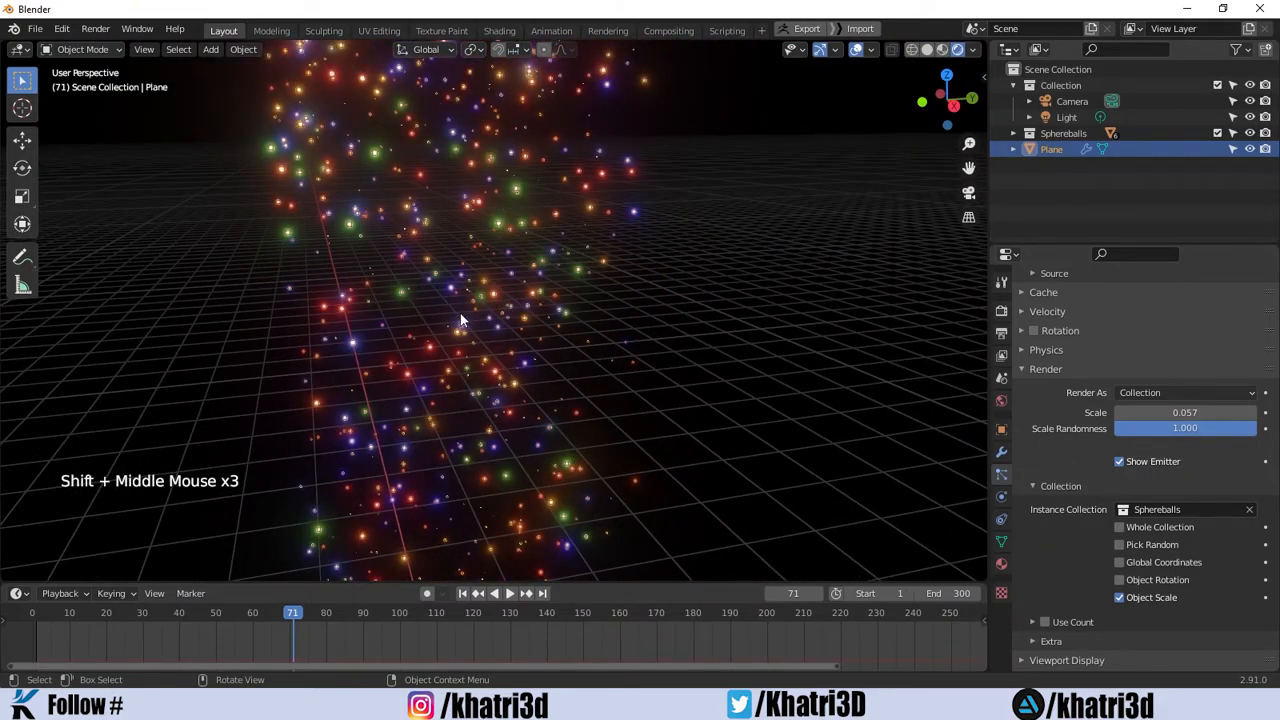
{"action": "middle_click_drag", "start_coordinate": [618, 369], "coordinate": [614, 290], "text": "shift"}
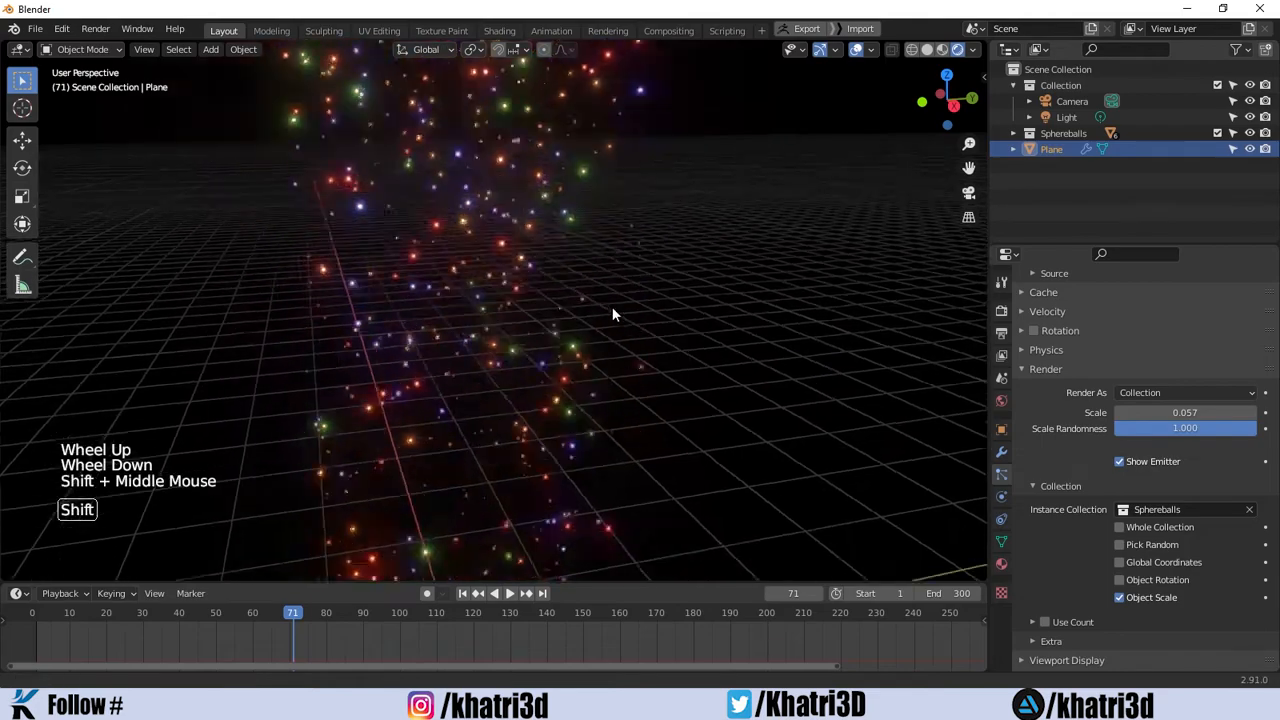
{"action": "scroll", "coordinate": [614, 288], "scroll_direction": "up", "scroll_amount": 1}
{"action": "scroll", "coordinate": [614, 288], "scroll_direction": "down", "scroll_amount": 3}
{"action": "key", "text": "space"}
{"action": "key", "text": "space"}
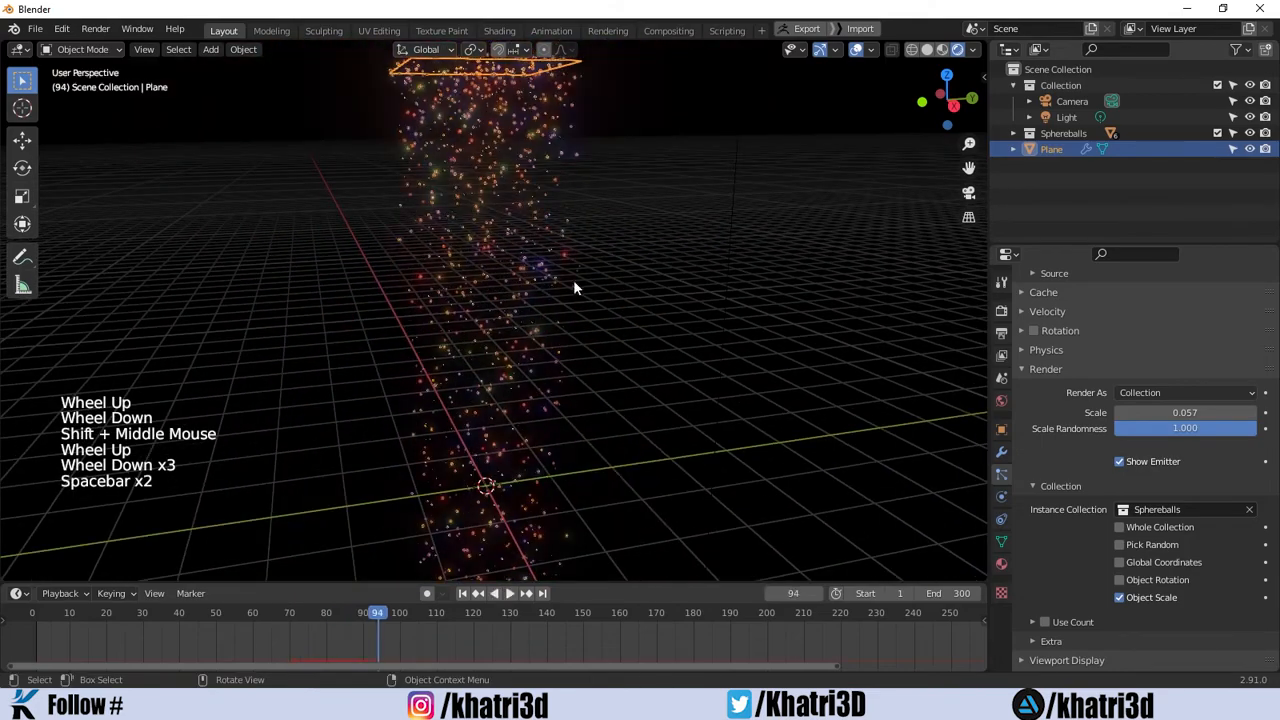
{"action": "middle_click_drag", "start_coordinate": [591, 217], "coordinate": [543, 209]}
{"action": "scroll", "coordinate": [124, 341], "scroll_direction": "down", "scroll_amount": 3}
{"action": "scroll", "coordinate": [125, 335], "scroll_direction": "down", "scroll_amount": 1, "text": "shift"}
{"action": "middle_click_drag", "start_coordinate": [125, 335], "coordinate": [330, 337], "text": "shift"}
{"action": "middle_click_drag", "start_coordinate": [776, 266], "coordinate": [600, 259], "text": "shift"}
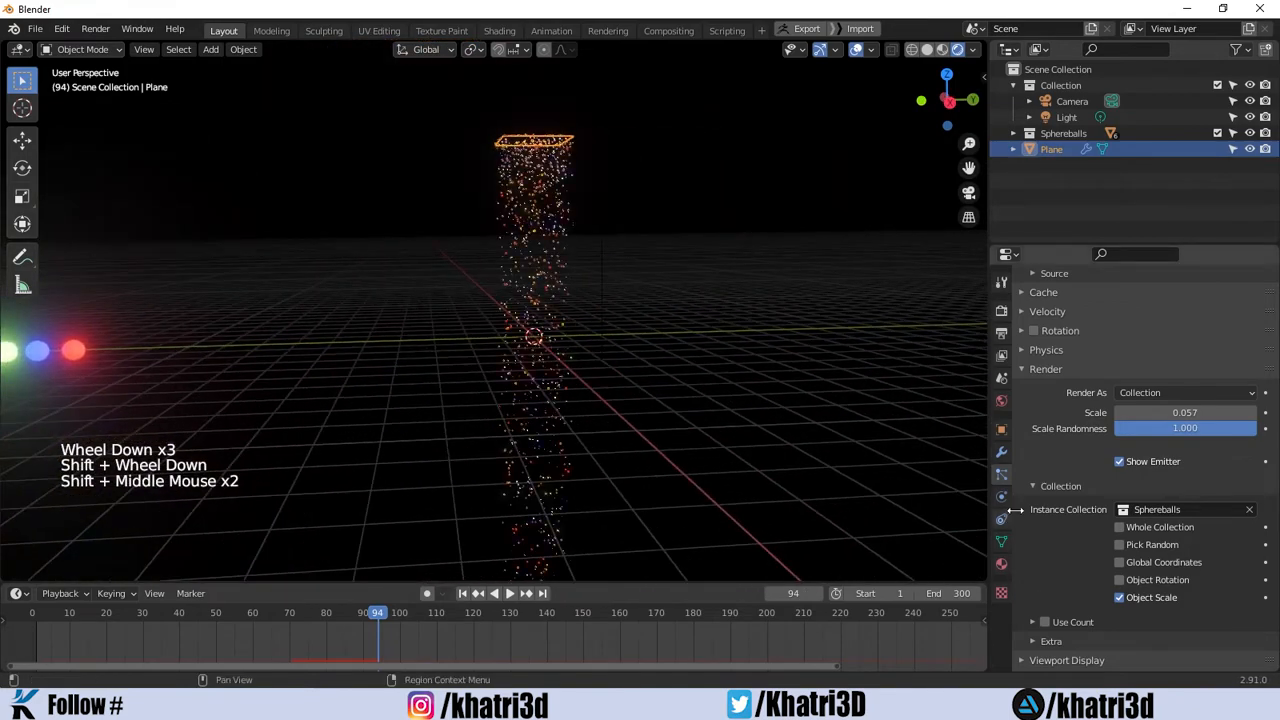
Expand the particle system's Field Weights and review the forces that can influence the particles.
{"action": "scroll", "coordinate": [1030, 530], "scroll_direction": "down", "scroll_amount": 3}
{"action": "scroll", "coordinate": [1035, 524], "scroll_direction": "up", "scroll_amount": 1}
{"action": "scroll", "coordinate": [1038, 520], "scroll_direction": "down", "scroll_amount": 1}
{"action": "scroll", "coordinate": [661, 247], "scroll_direction": "up", "scroll_amount": 1}
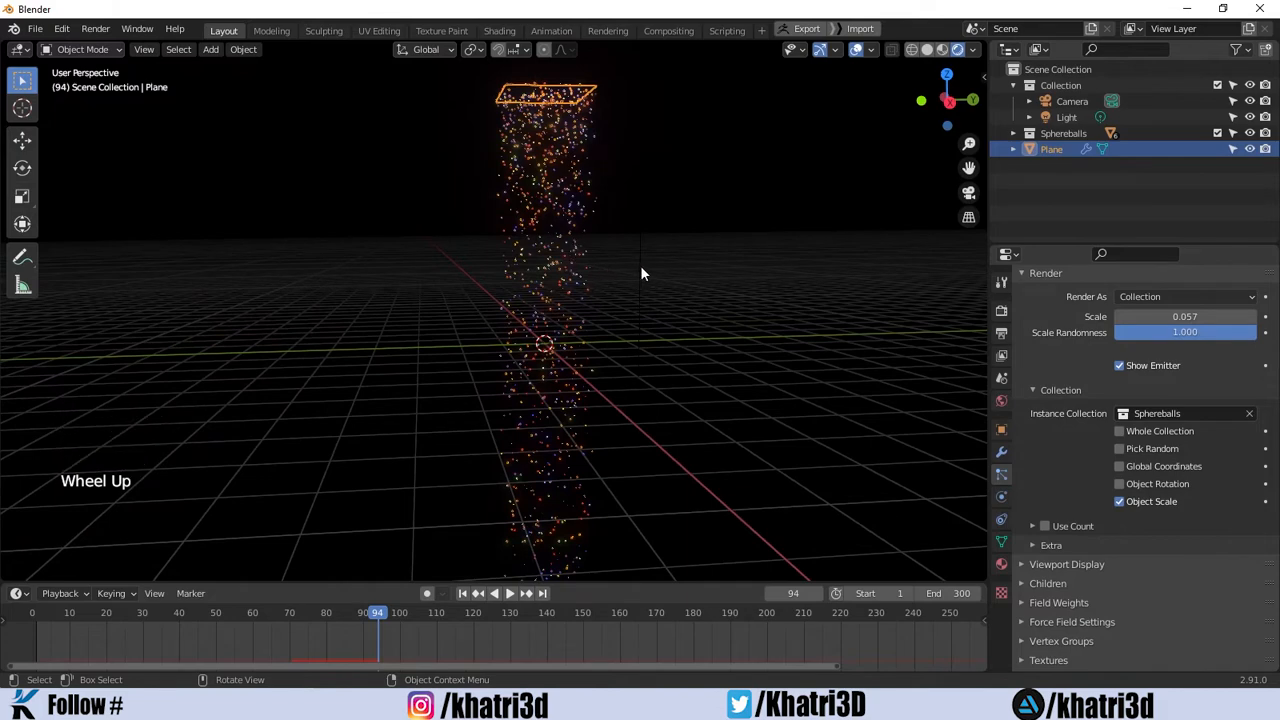
{"action": "left_click", "coordinate": [1076, 605]}
{"action": "scroll", "coordinate": [1095, 582], "scroll_direction": "up", "scroll_amount": 1}
{"action": "scroll", "coordinate": [1090, 565], "scroll_direction": "down", "scroll_amount": 4}
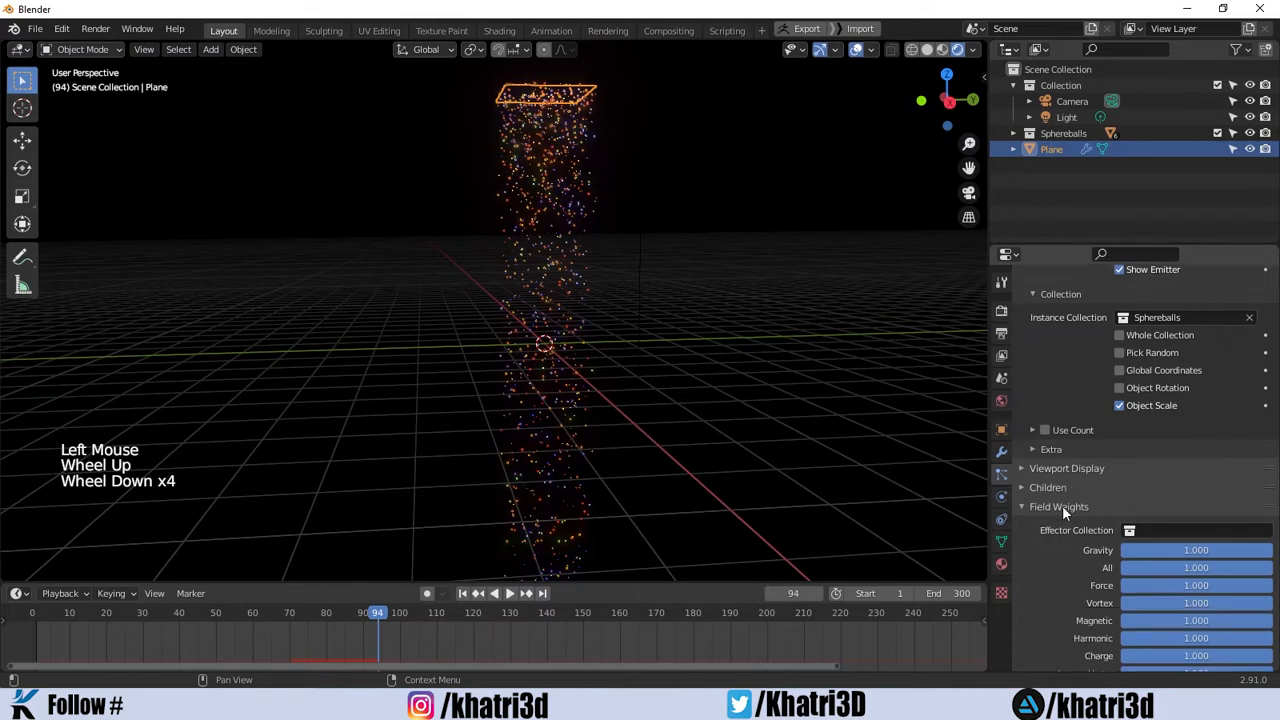
{"action": "scroll", "coordinate": [1062, 505], "scroll_direction": "down", "scroll_amount": 1}
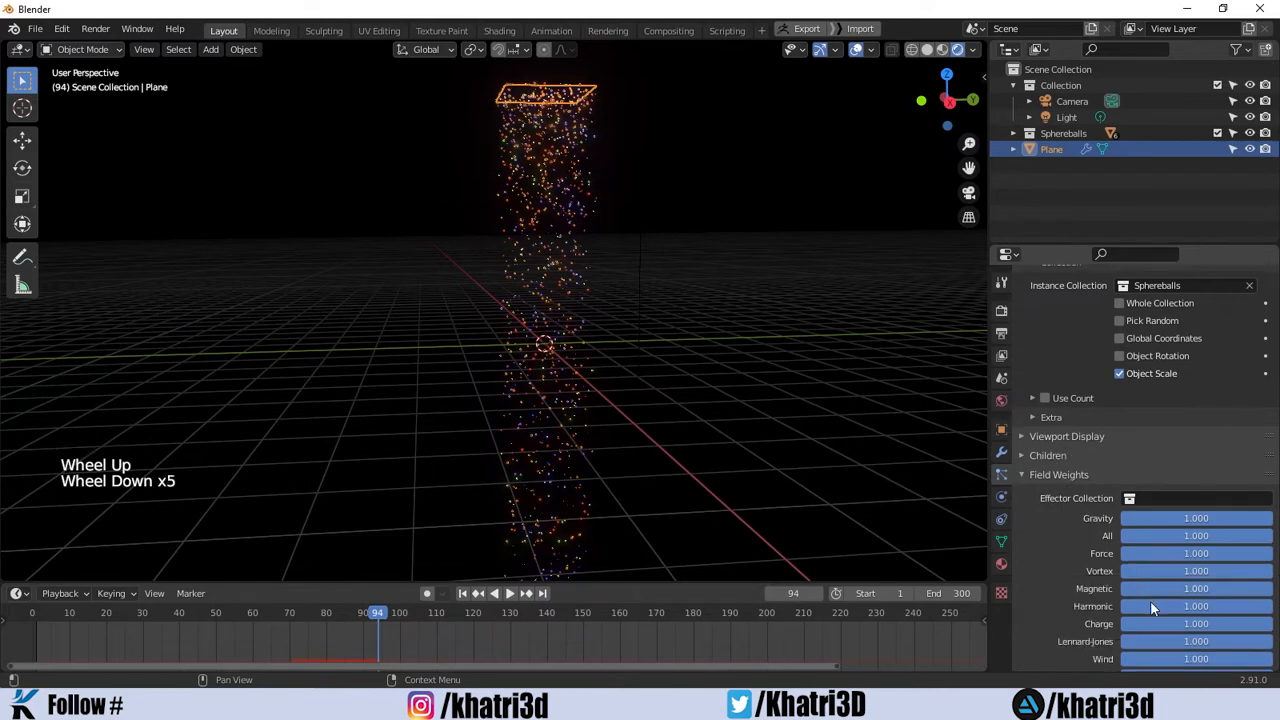
{"action": "scroll", "coordinate": [1136, 653], "scroll_direction": "down", "scroll_amount": 3}
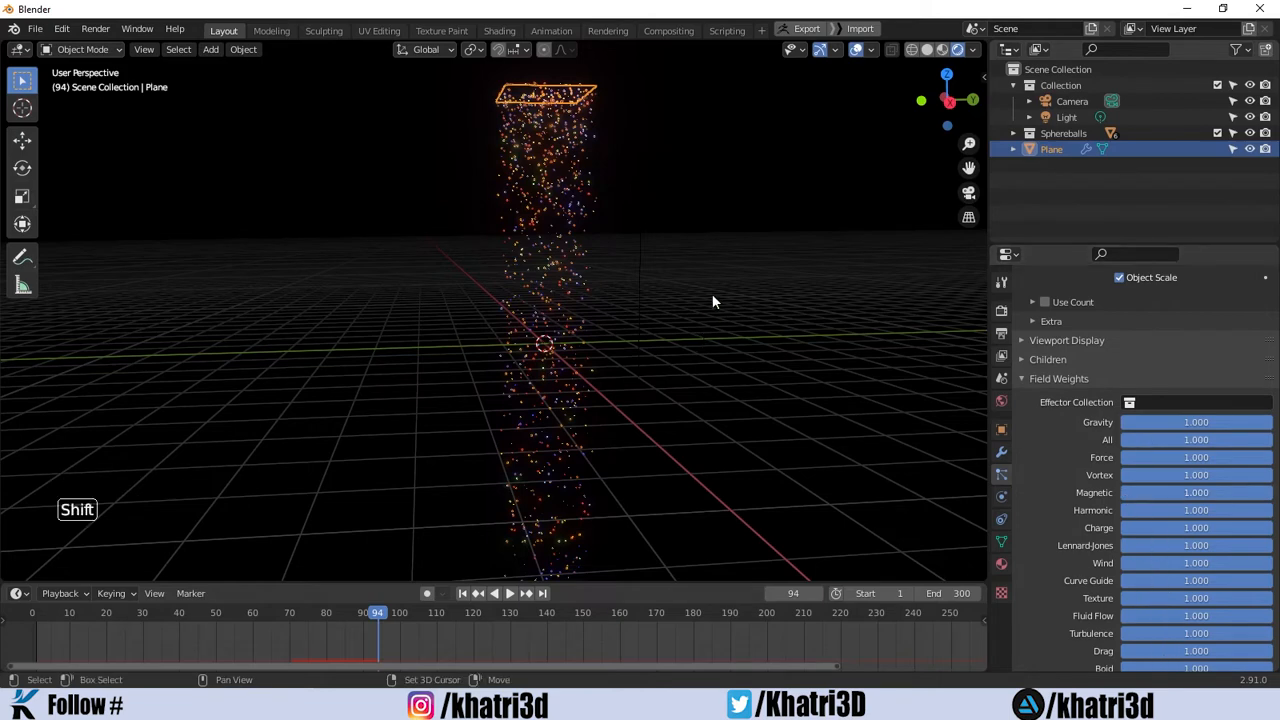
{"action": "key", "text": "shift+a"}
{"action": "mouse_move", "coordinate": [713, 301]}
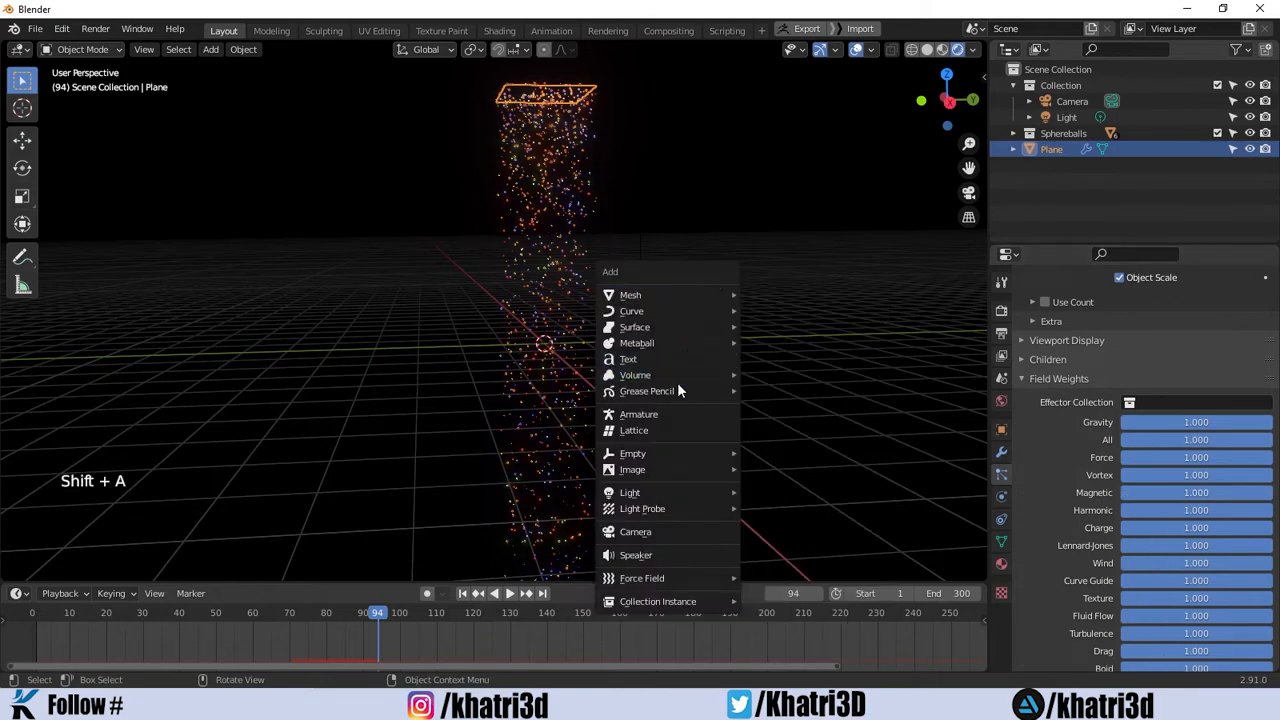
{"action": "mouse_move", "coordinate": [687, 580]}
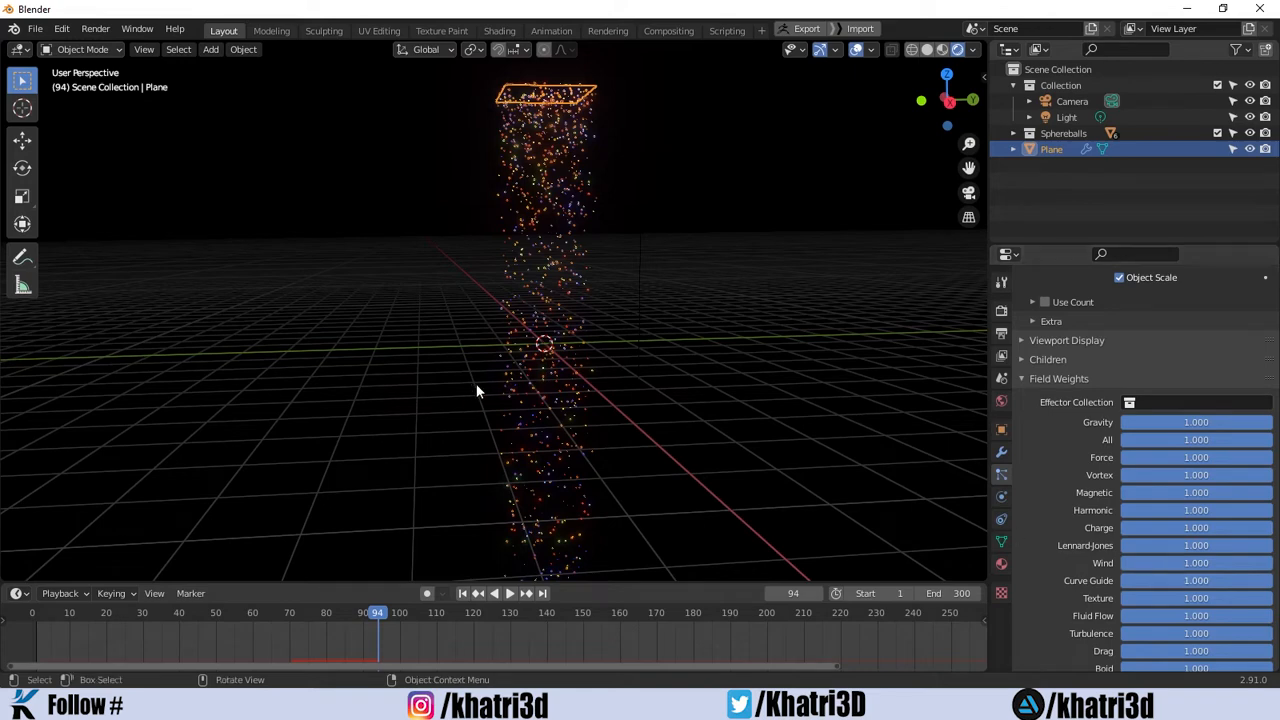
Add a Wind force field at the world origin.
{"action": "key", "text": "shift+a"}
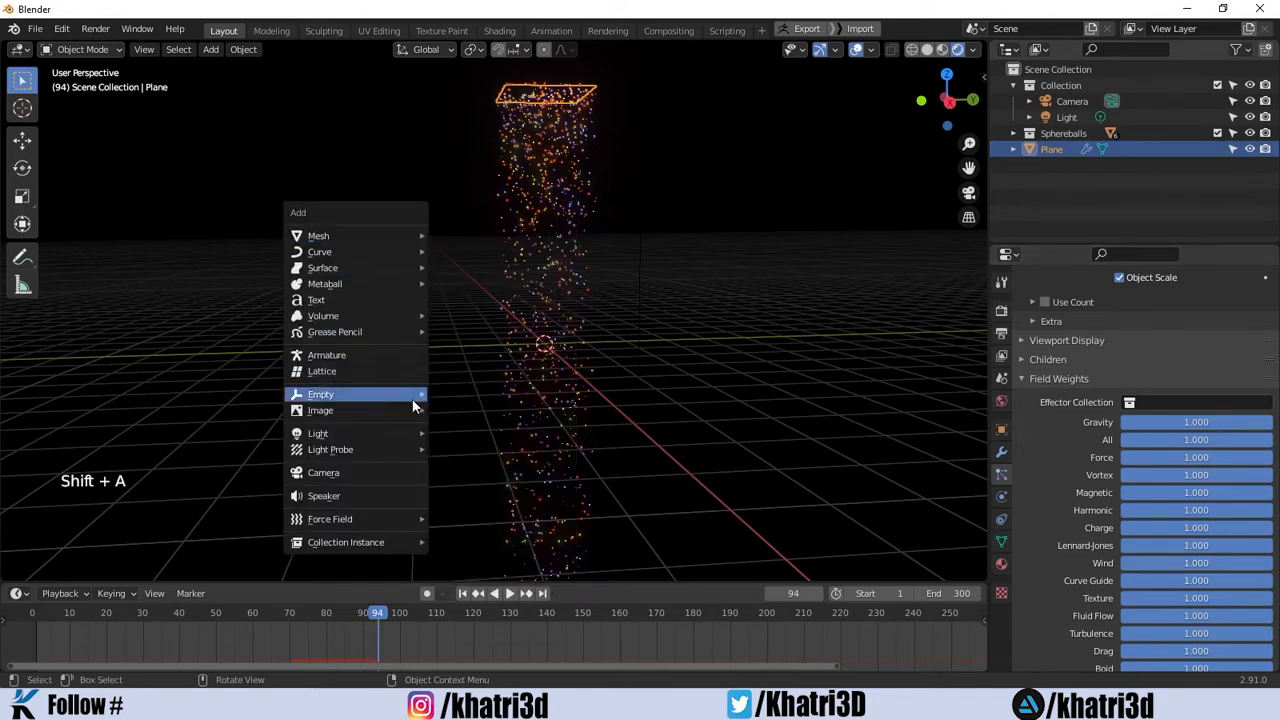
{"action": "mouse_move", "coordinate": [401, 527]}
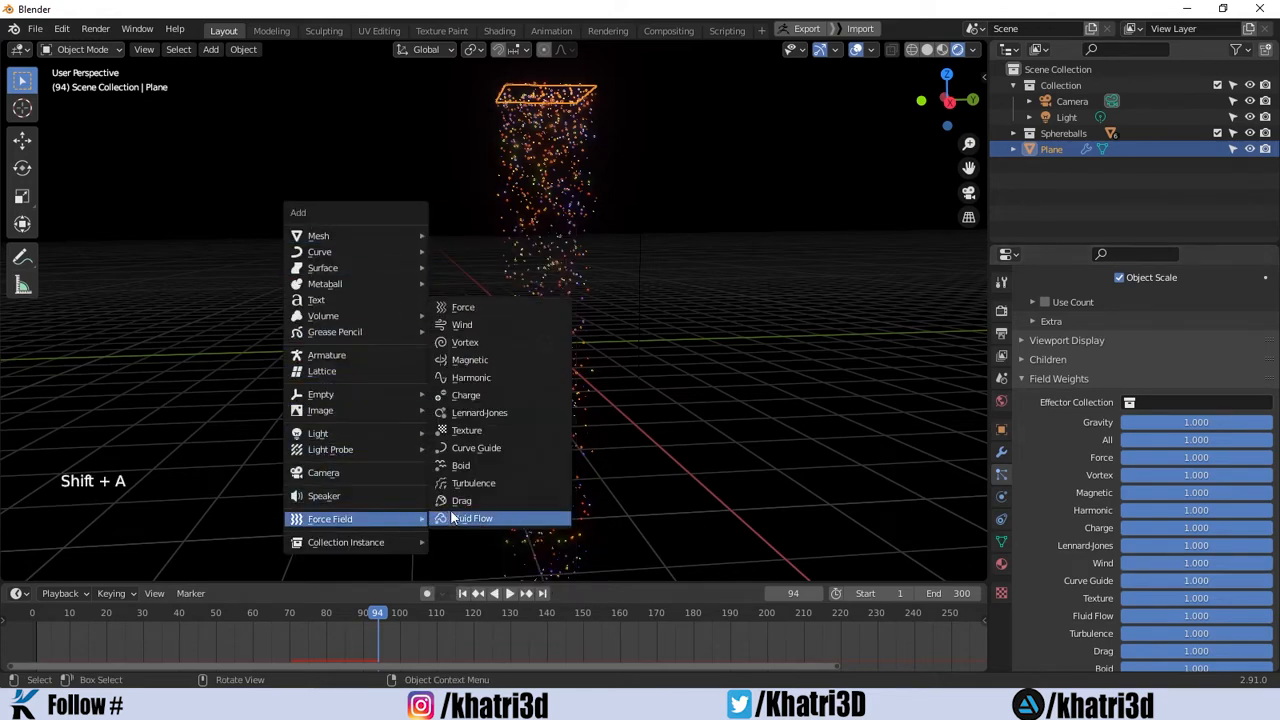
{"action": "left_click", "coordinate": [479, 324]}
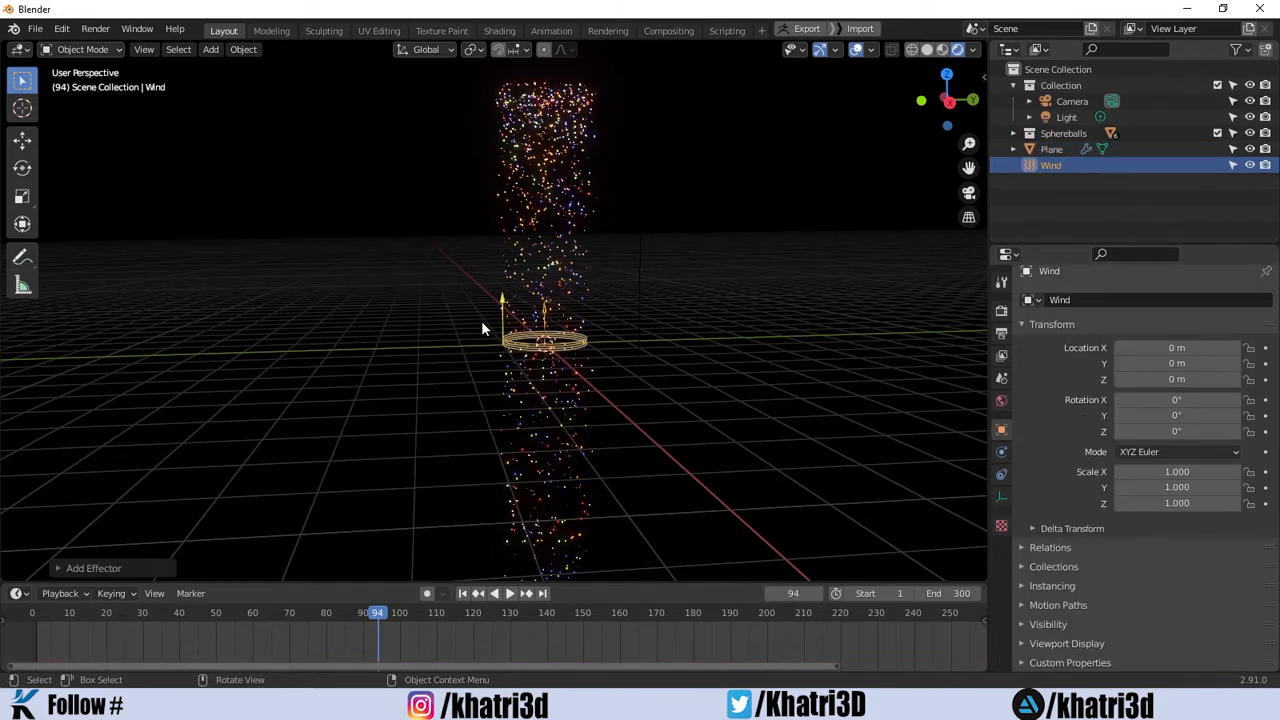
{"action": "scroll", "coordinate": [481, 320], "scroll_direction": "down", "scroll_amount": 1}
{"action": "scroll", "coordinate": [515, 332], "scroll_direction": "up", "scroll_amount": 1}
{"action": "scroll", "coordinate": [515, 332], "scroll_direction": "down", "scroll_amount": 1}
{"action": "scroll", "coordinate": [520, 289], "scroll_direction": "up", "scroll_amount": 1}
Rotate the Wind force field -90° about the global X axis.
{"action": "key", "text": "r"}
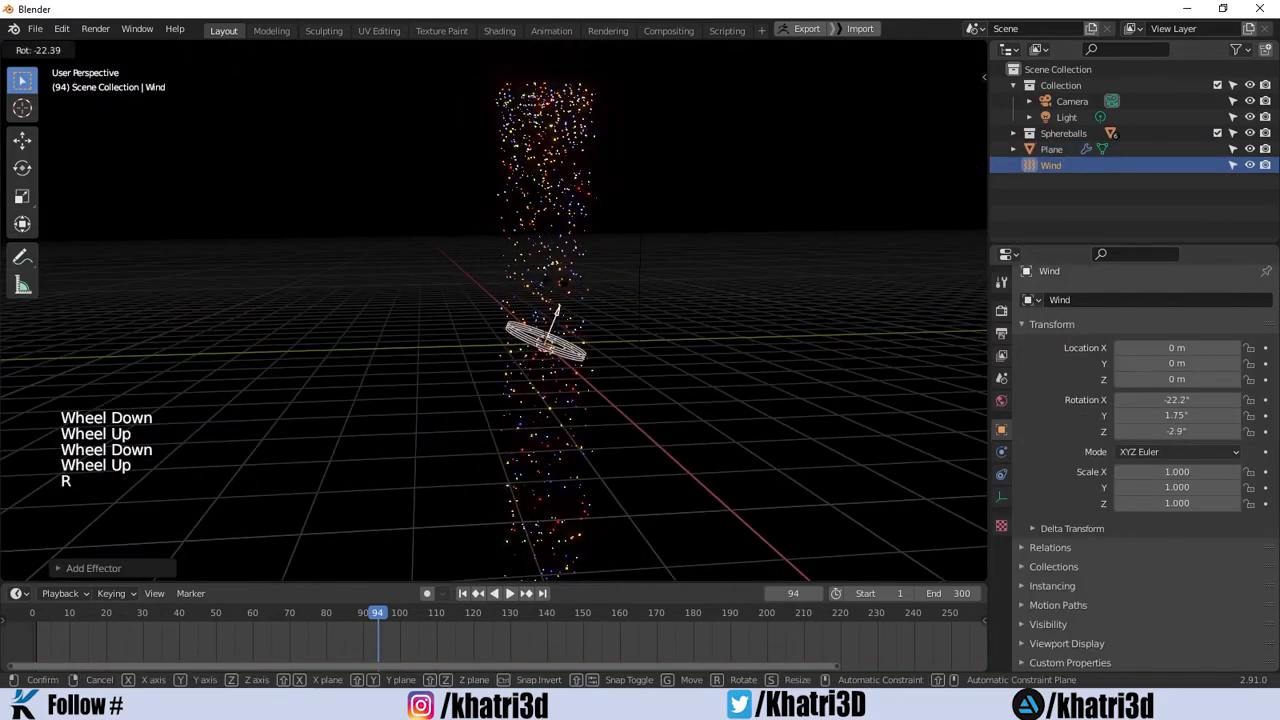
{"action": "key", "text": "x"}
{"action": "key", "text": "ctrl"}
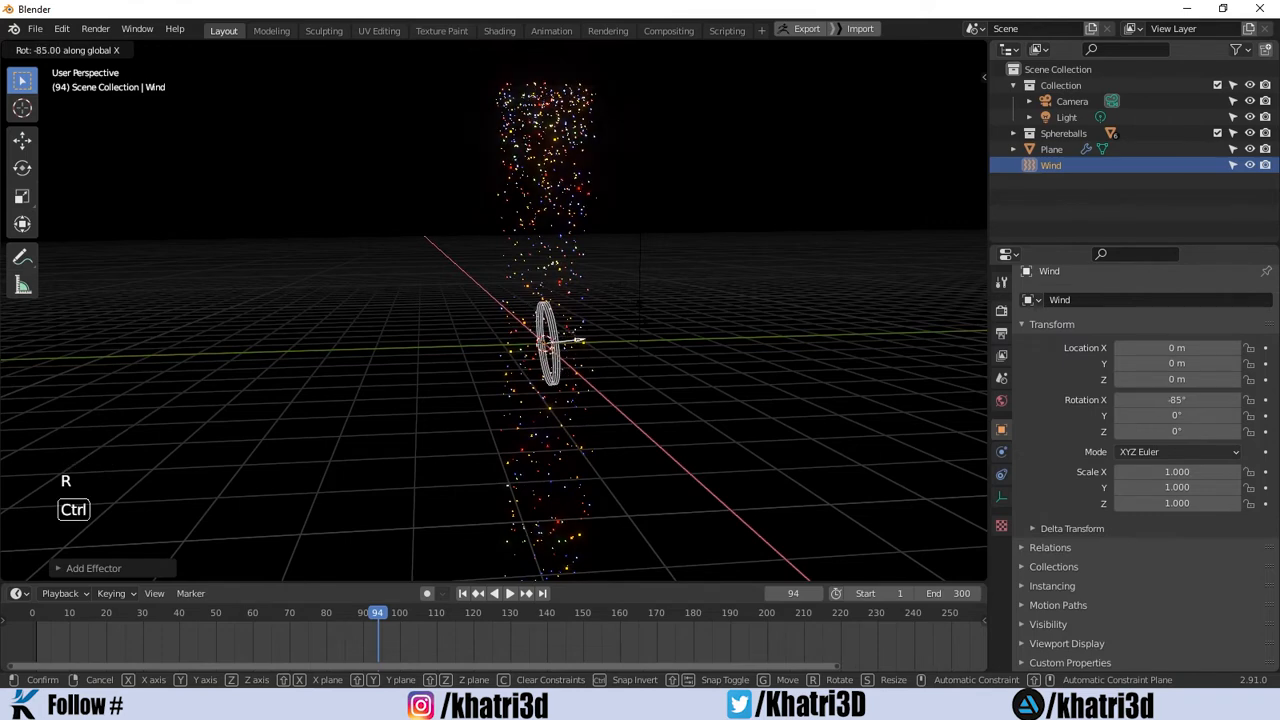
{"action": "left_click", "coordinate": [655, 328]}
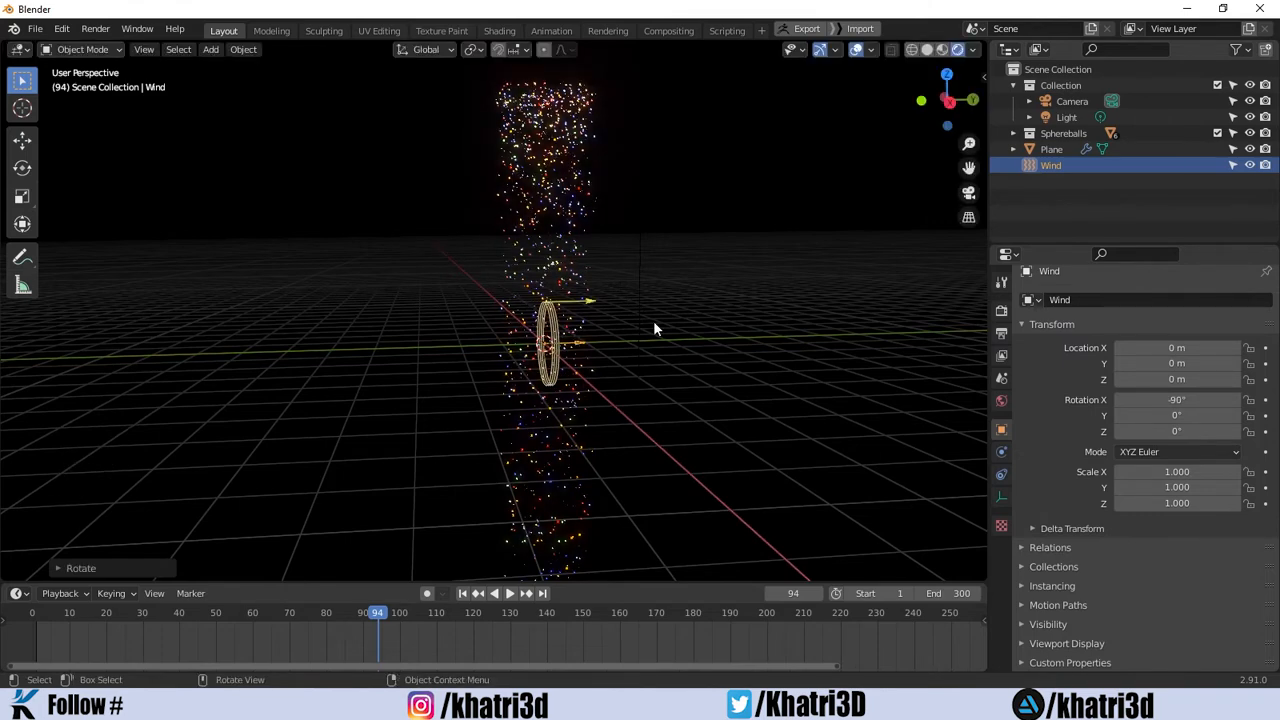
In the right orthographic view, move the Wind field beside the particle column, to about Y -3.45 m and Z 2.97 m.
{"action": "left_click", "coordinate": [947, 102]}
{"action": "key", "text": "g"}
{"action": "left_click", "coordinate": [736, 66]}
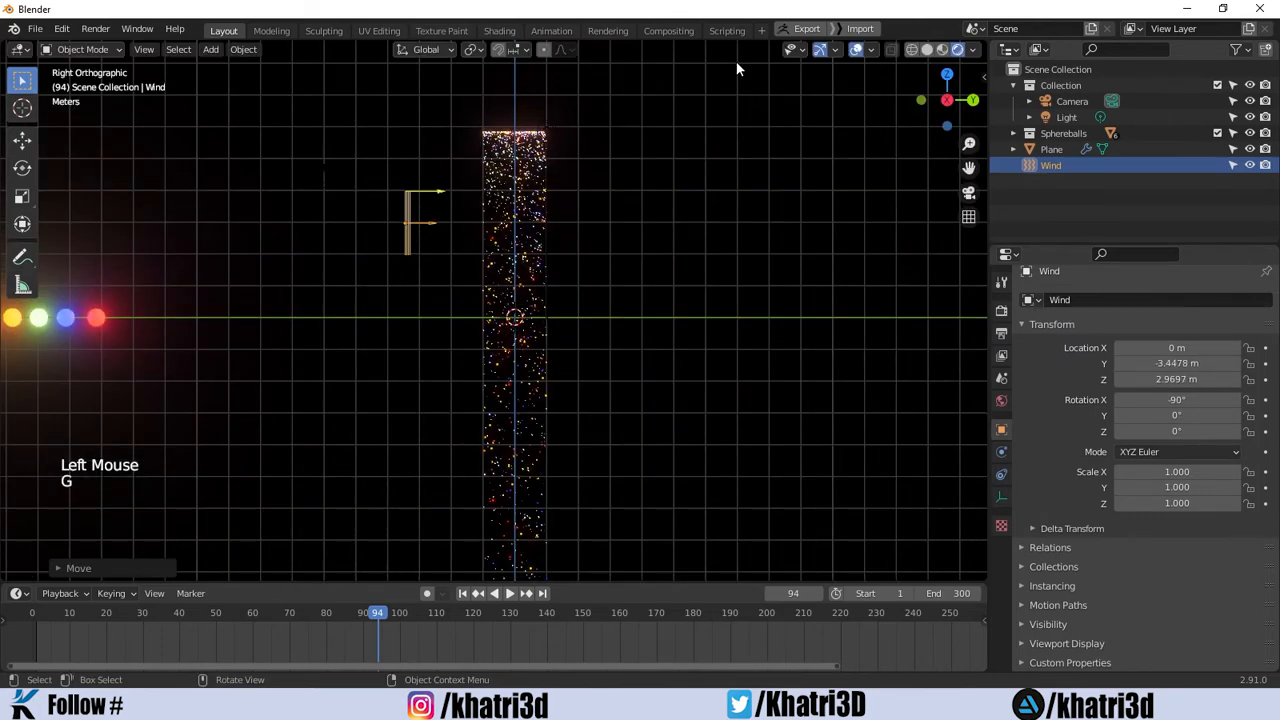
Return the animation to frame 1 and show the Wind field's physics settings.
{"action": "left_click_drag", "start_coordinate": [383, 618], "coordinate": [241, 618]}
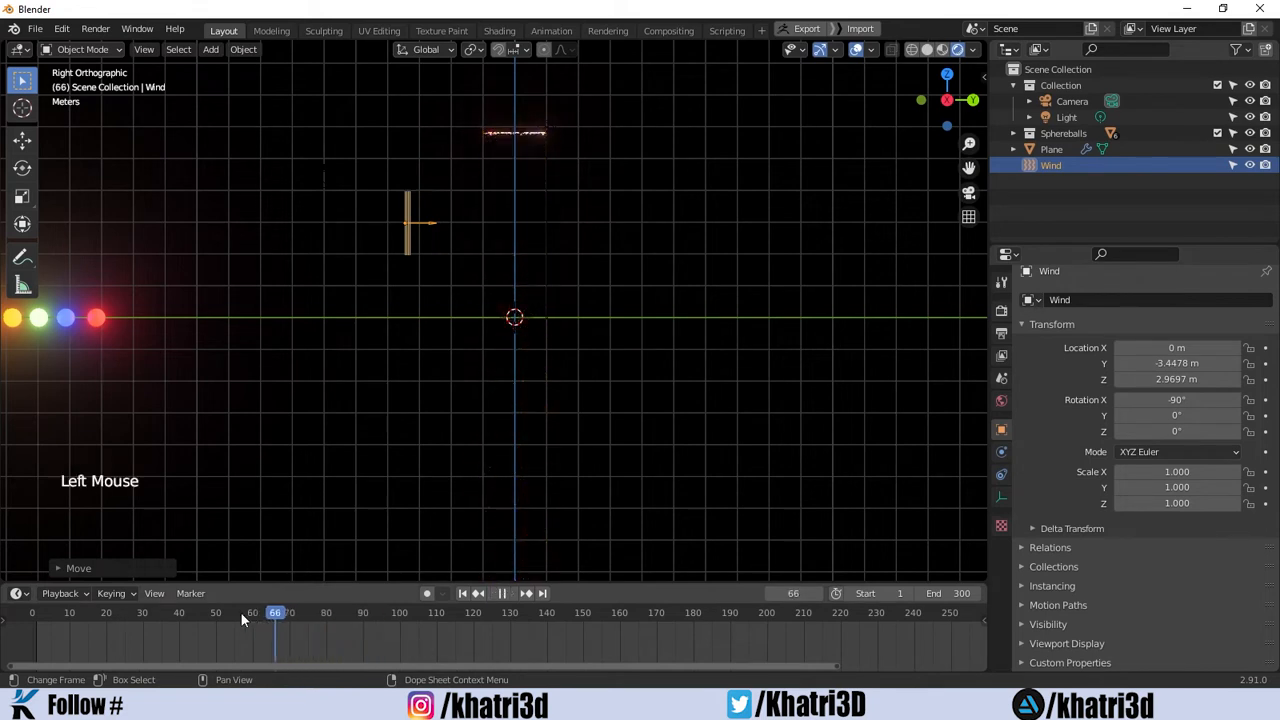
{"action": "left_click_drag", "start_coordinate": [38, 620], "coordinate": [38, 620]}
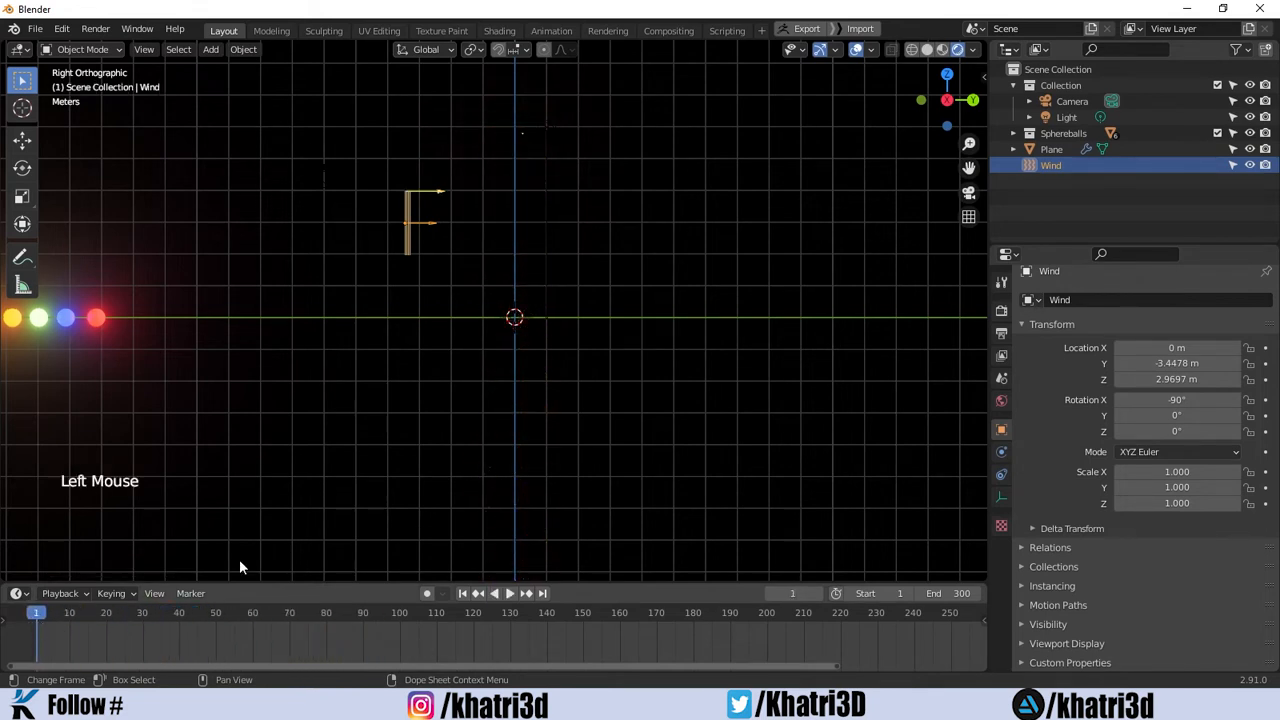
{"action": "left_click", "coordinate": [1001, 497]}
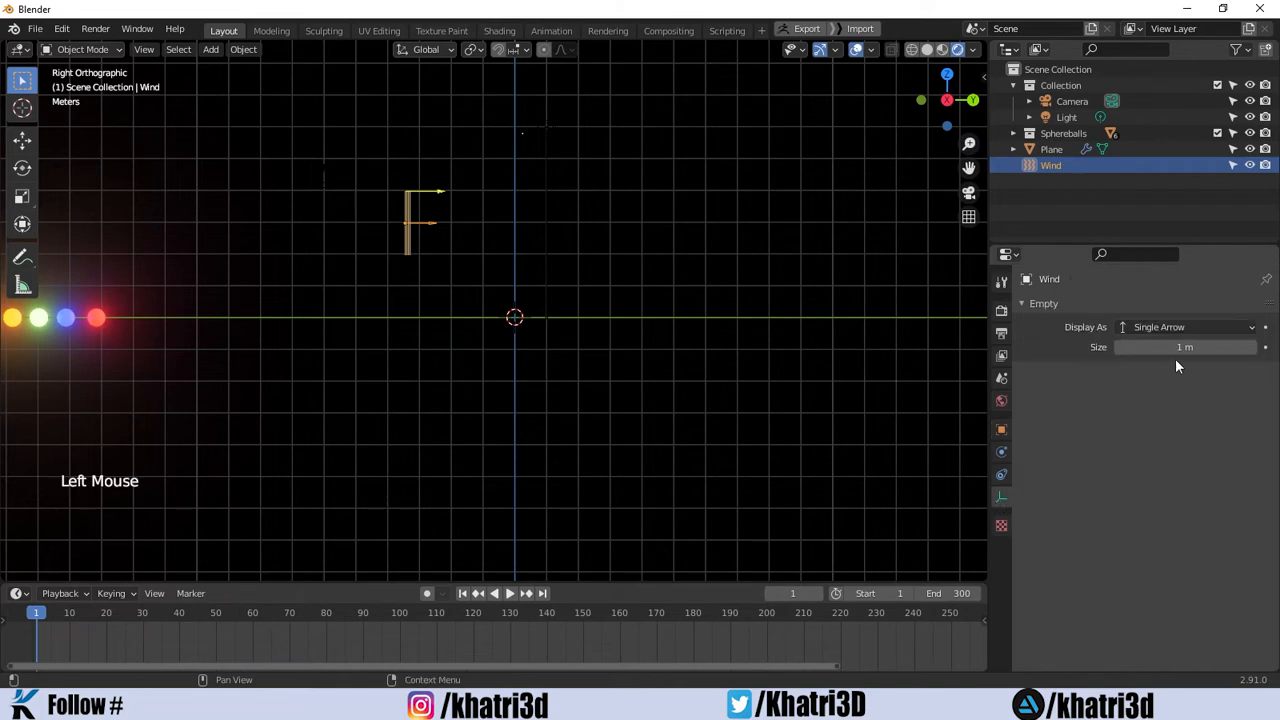
{"action": "left_click", "coordinate": [1001, 474]}
{"action": "left_click", "coordinate": [1001, 451]}
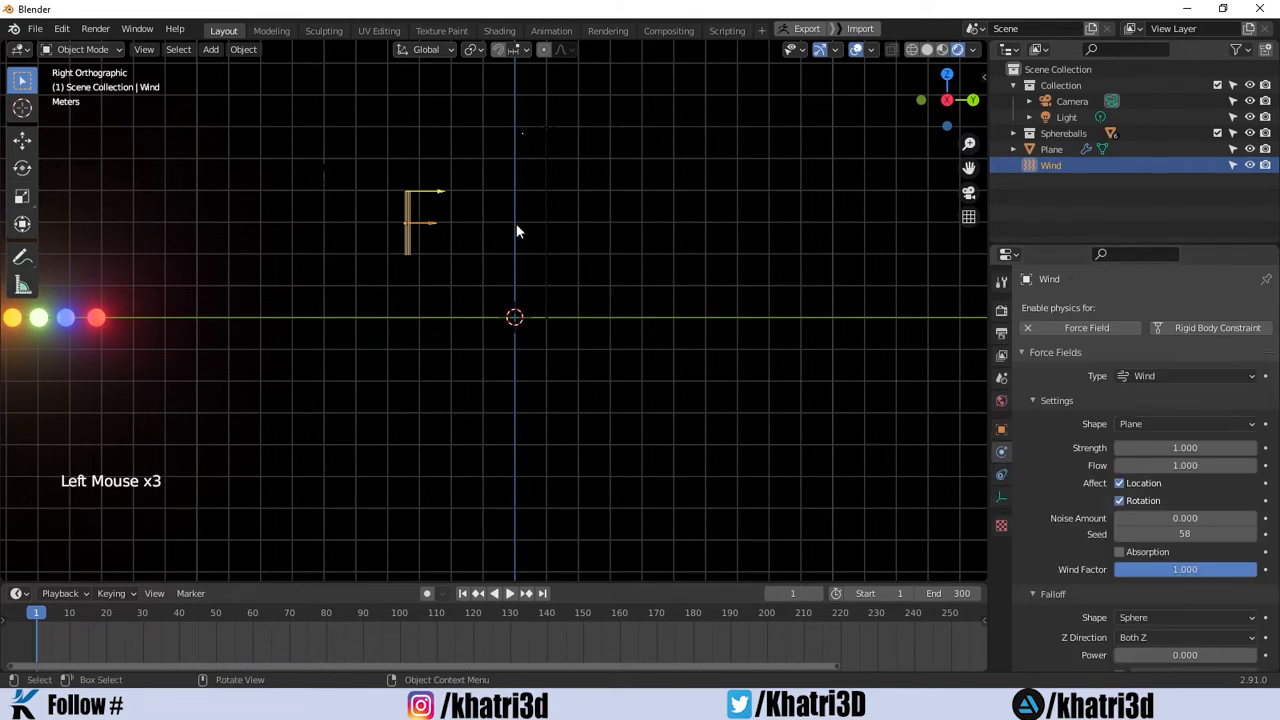
Play the animation and move the Wind field closer to the particle column, to about Y -2.41 m and Z 2.85 m.
{"action": "middle_click_drag", "start_coordinate": [516, 231], "coordinate": [537, 289]}
{"action": "key", "text": "space"}
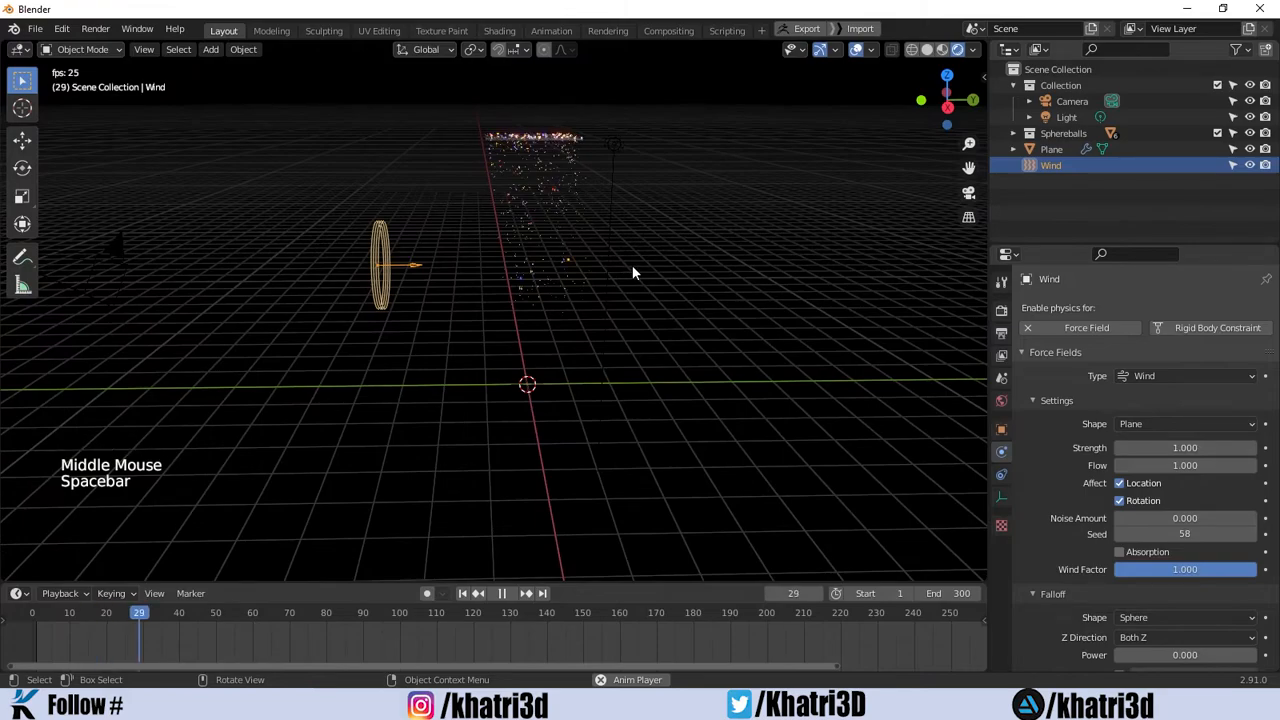
{"action": "scroll", "coordinate": [632, 265], "scroll_direction": "up", "scroll_amount": 2}
{"action": "middle_click_drag", "start_coordinate": [632, 265], "coordinate": [635, 242]}
{"action": "key", "text": "g"}
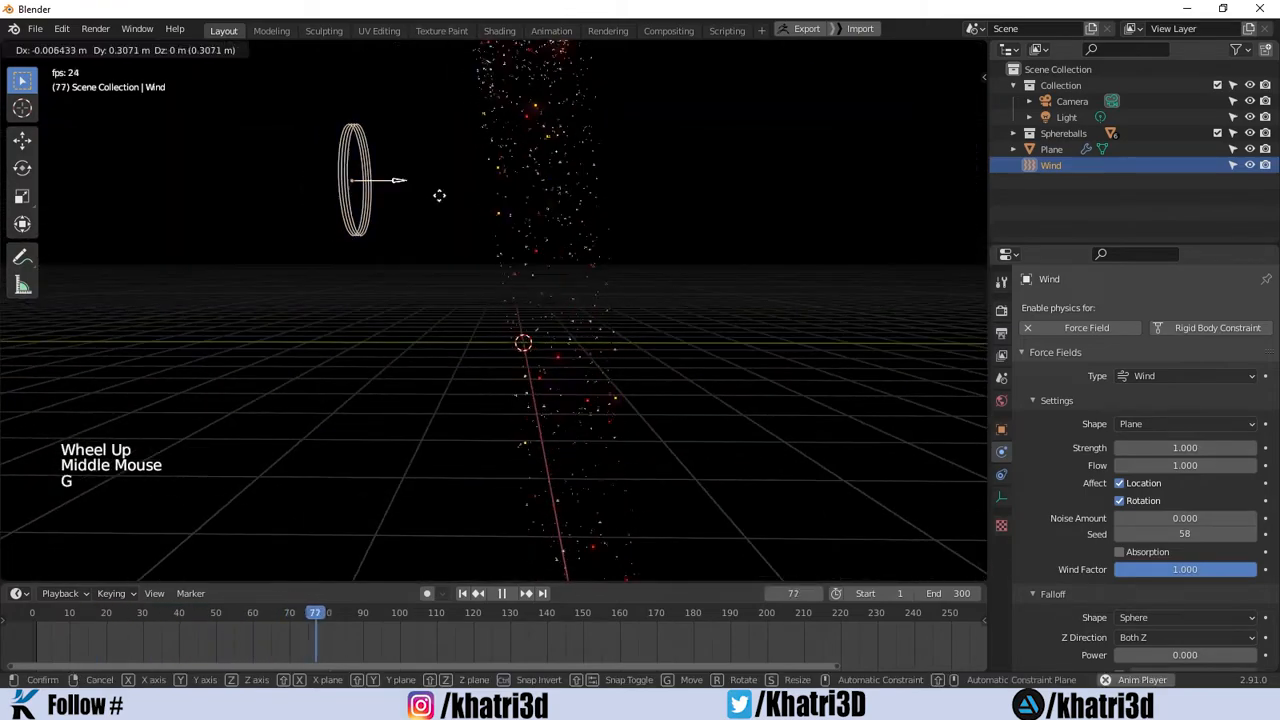
{"action": "left_click", "coordinate": [479, 201]}
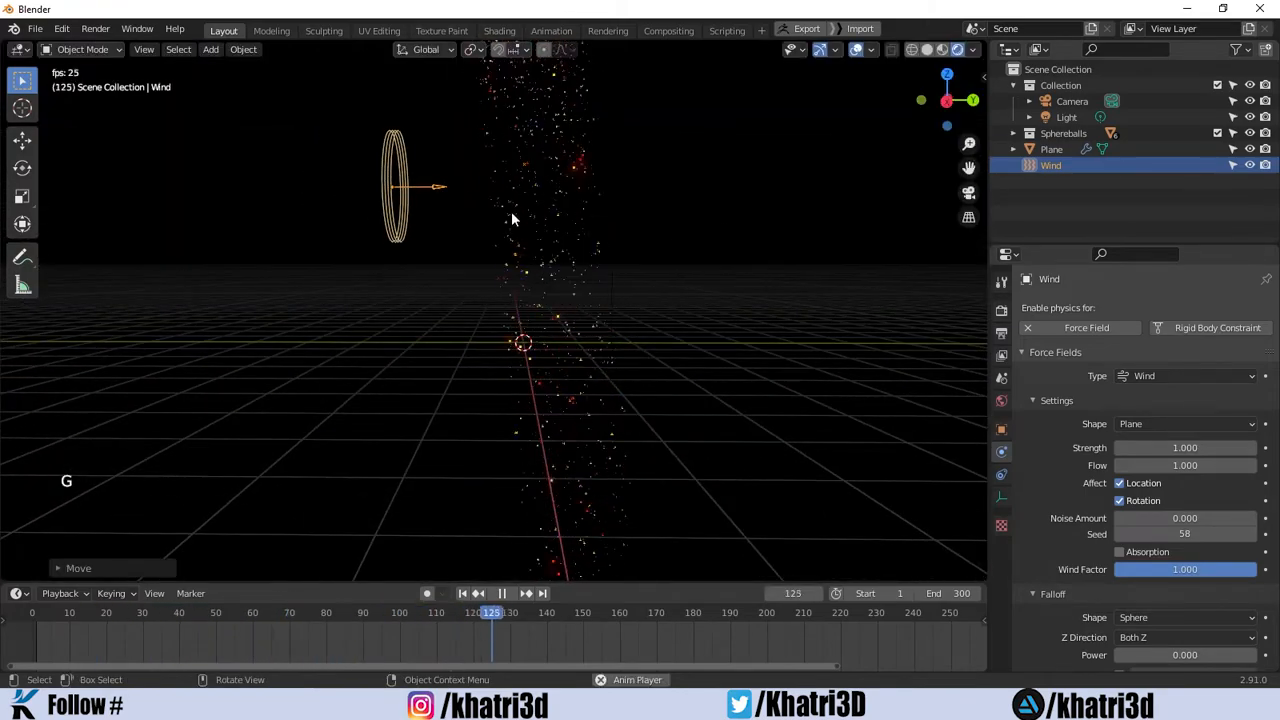
{"action": "middle_click_drag", "start_coordinate": [511, 218], "coordinate": [534, 251]}
{"action": "middle_click_drag", "start_coordinate": [574, 351], "coordinate": [532, 248]}
{"action": "key", "text": "space"}
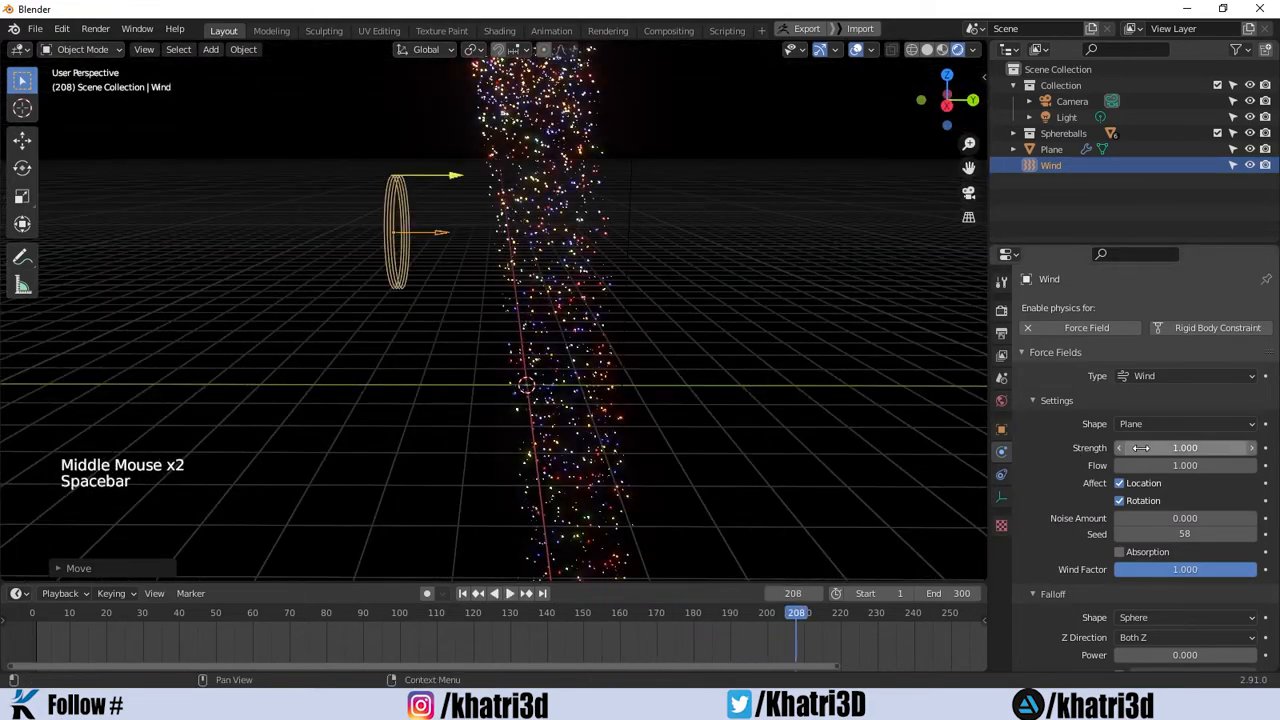
Set the Wind field's strength to 10 and play the animation to examine how the particles react.
{"action": "left_click", "coordinate": [1155, 448]}
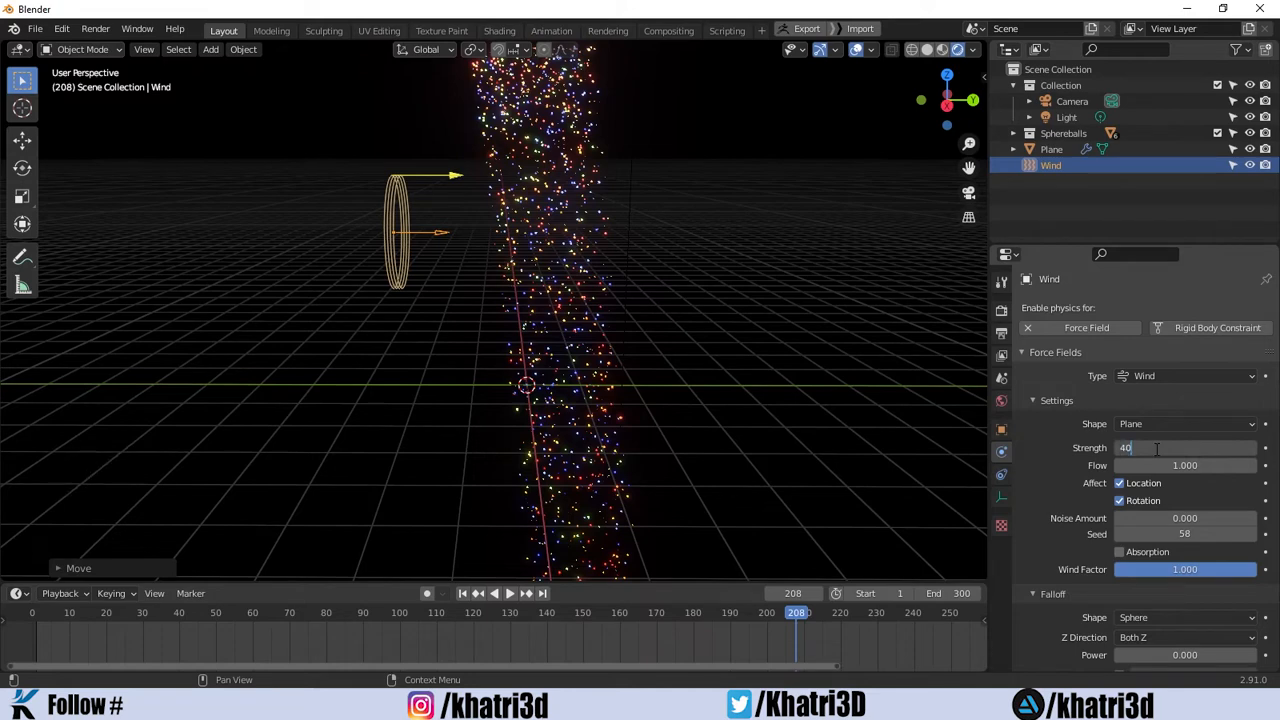
{"action": "type", "text": "10"}
{"action": "key", "text": "Return"}
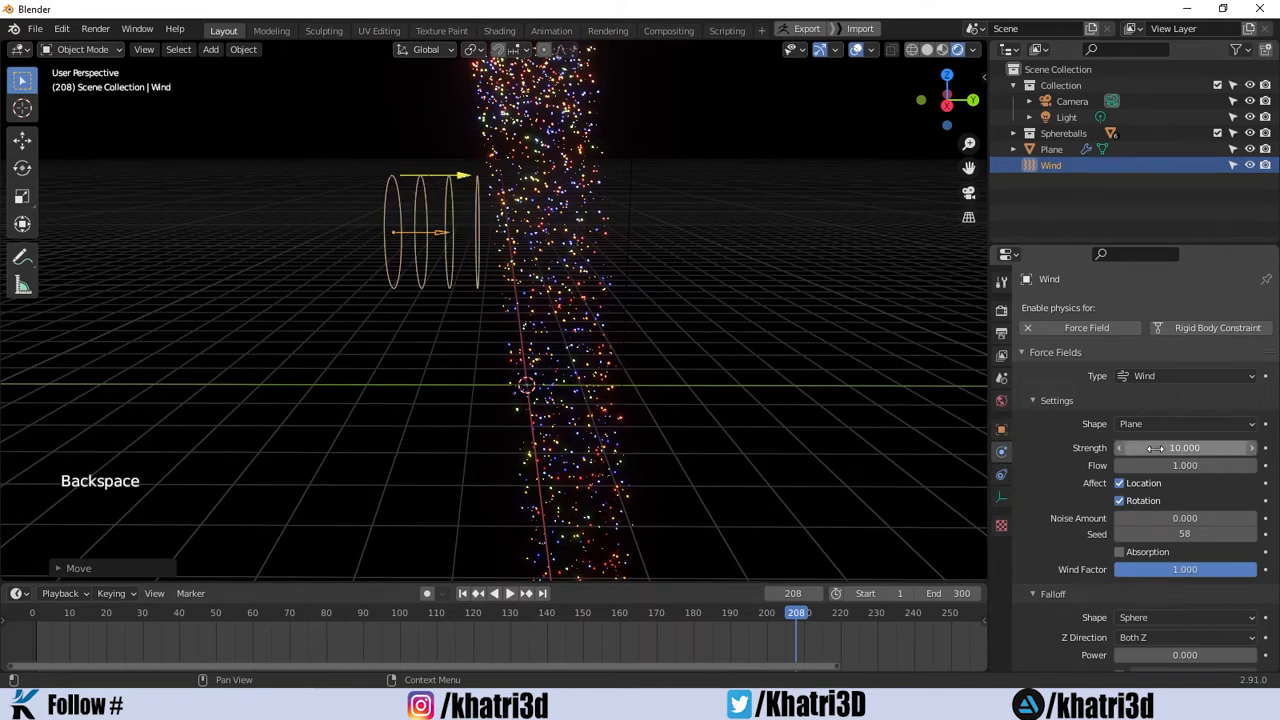
{"action": "key", "text": "space"}
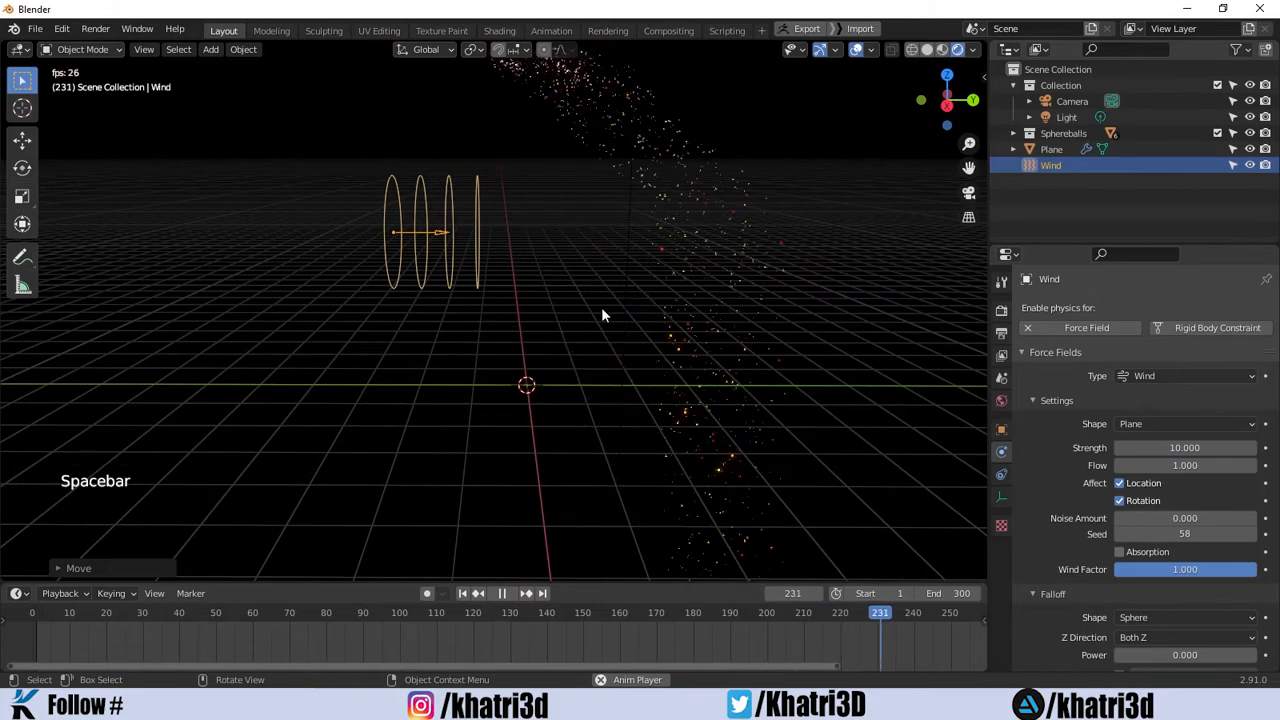
{"action": "scroll", "coordinate": [601, 300], "scroll_direction": "down", "scroll_amount": 1}
{"action": "scroll", "coordinate": [601, 285], "scroll_direction": "up", "scroll_amount": 1}
{"action": "scroll", "coordinate": [601, 268], "scroll_direction": "down", "scroll_amount": 1}
{"action": "scroll", "coordinate": [501, 238], "scroll_direction": "up", "scroll_amount": 1}
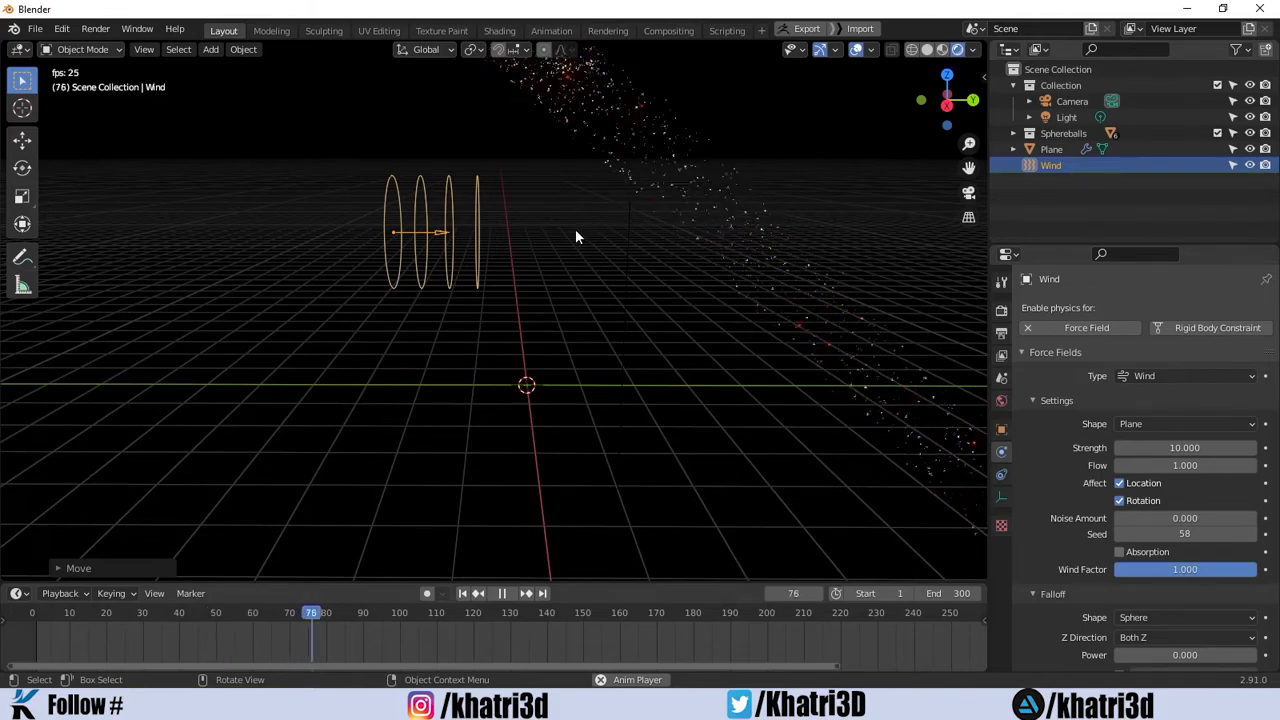
{"action": "middle_click_drag", "start_coordinate": [577, 232], "coordinate": [747, 325]}
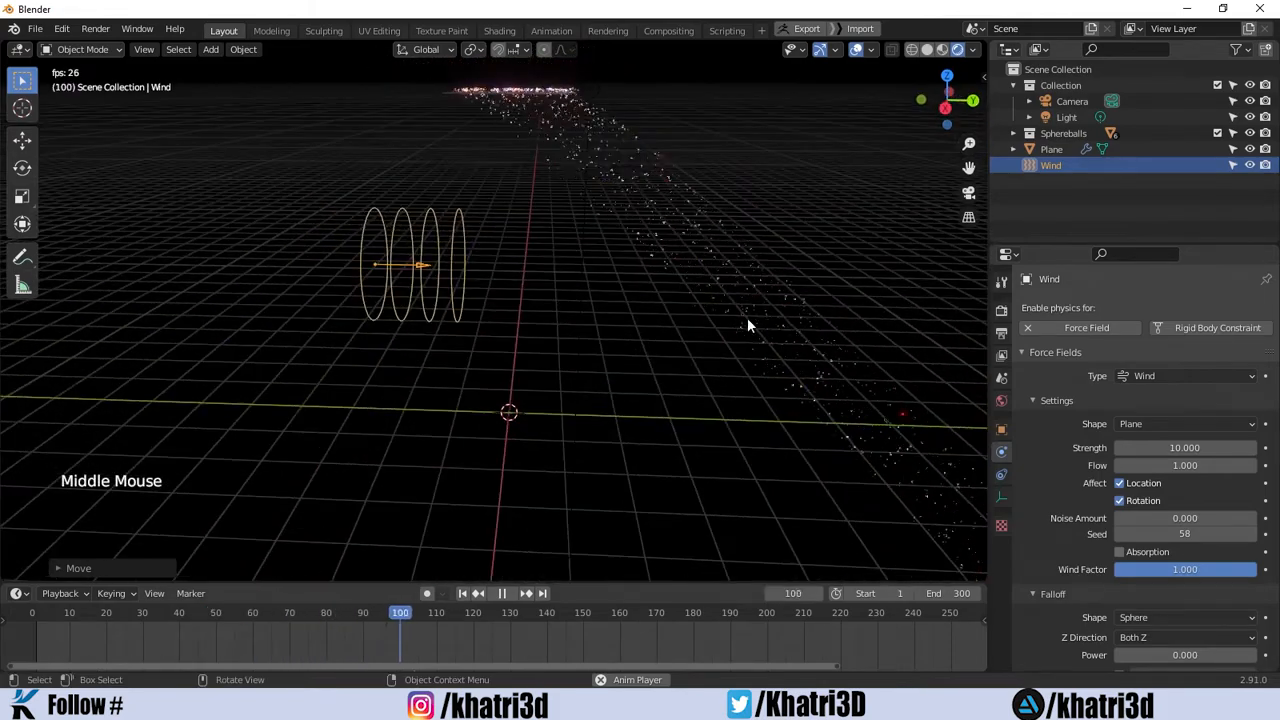
Select the plane and lower the Wind field weight of its particle system to 0.651 during playback.
{"action": "left_click", "coordinate": [531, 89]}
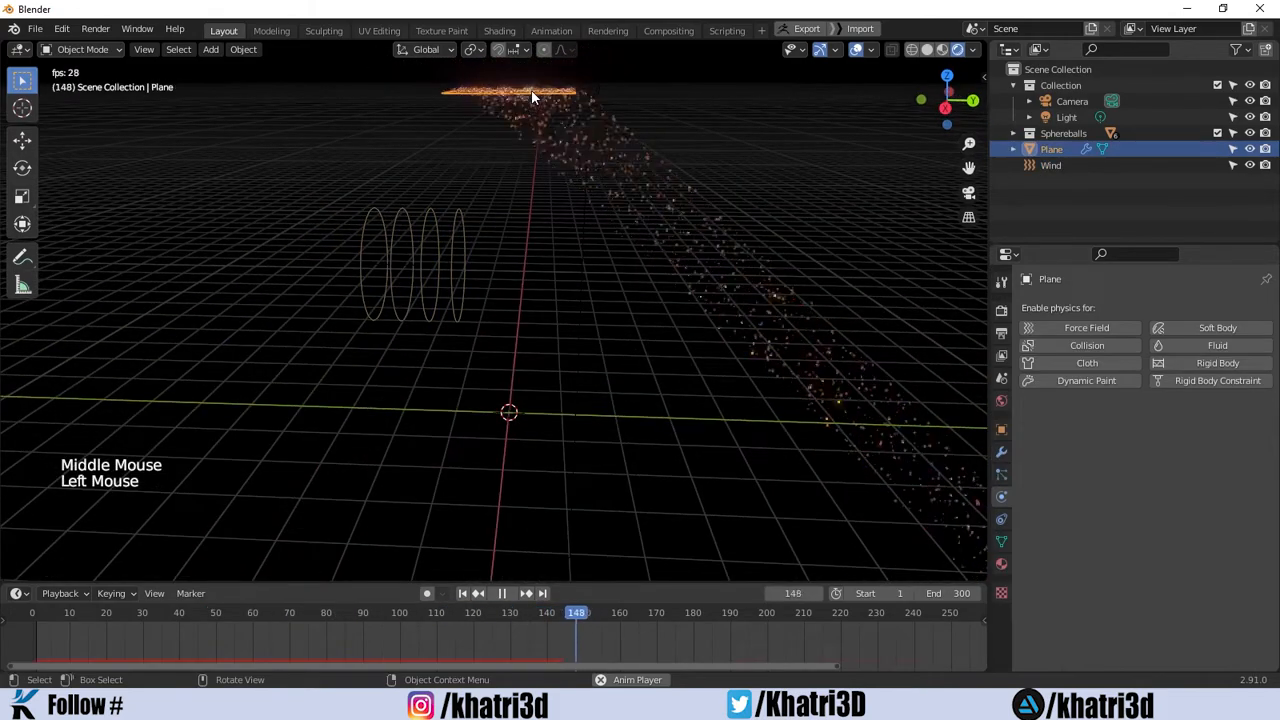
{"action": "left_click", "coordinate": [1001, 474]}
{"action": "scroll", "coordinate": [1064, 513], "scroll_direction": "up", "scroll_amount": 1}
{"action": "scroll", "coordinate": [1064, 513], "scroll_direction": "down", "scroll_amount": 11}
{"action": "scroll", "coordinate": [1064, 513], "scroll_direction": "up", "scroll_amount": 2}
{"action": "scroll", "coordinate": [1064, 513], "scroll_direction": "down", "scroll_amount": 1}
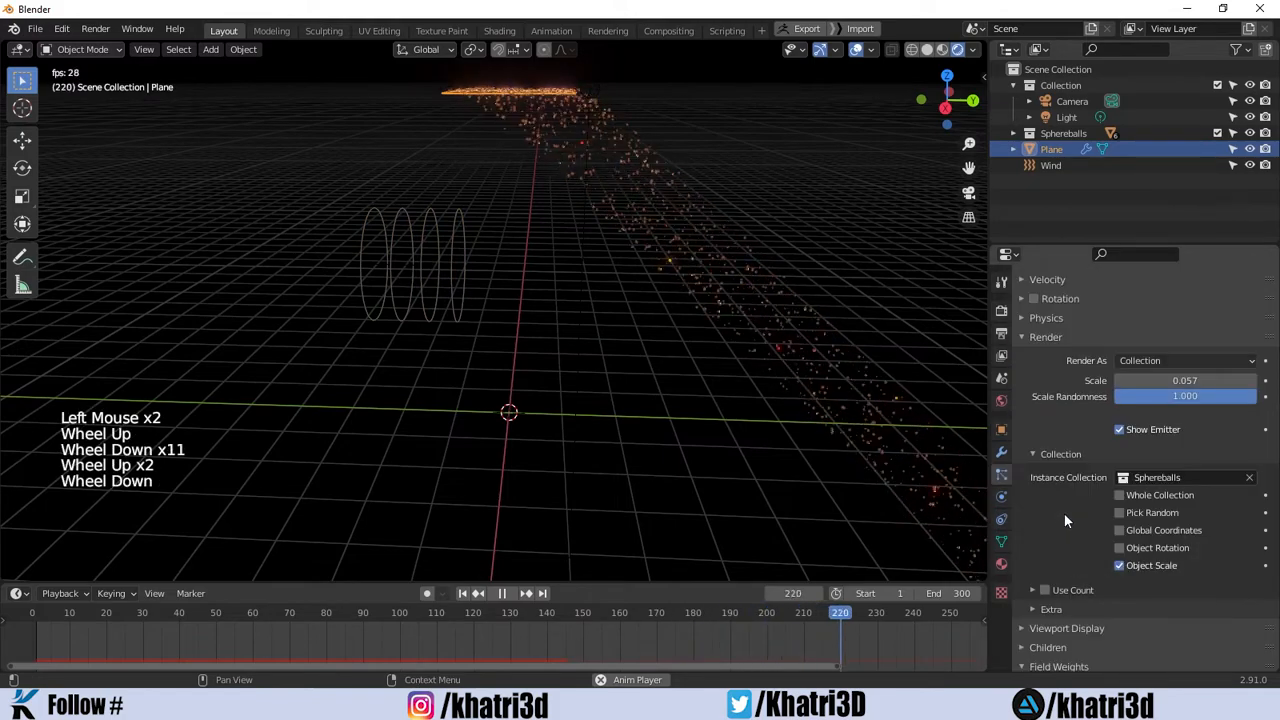
{"action": "scroll", "coordinate": [1064, 513], "scroll_direction": "down", "scroll_amount": 2}
{"action": "scroll", "coordinate": [1064, 513], "scroll_direction": "up", "scroll_amount": 1}
{"action": "scroll", "coordinate": [1064, 513], "scroll_direction": "down", "scroll_amount": 5}
{"action": "scroll", "coordinate": [1064, 513], "scroll_direction": "up", "scroll_amount": 1}
{"action": "scroll", "coordinate": [1064, 513], "scroll_direction": "down", "scroll_amount": 5}
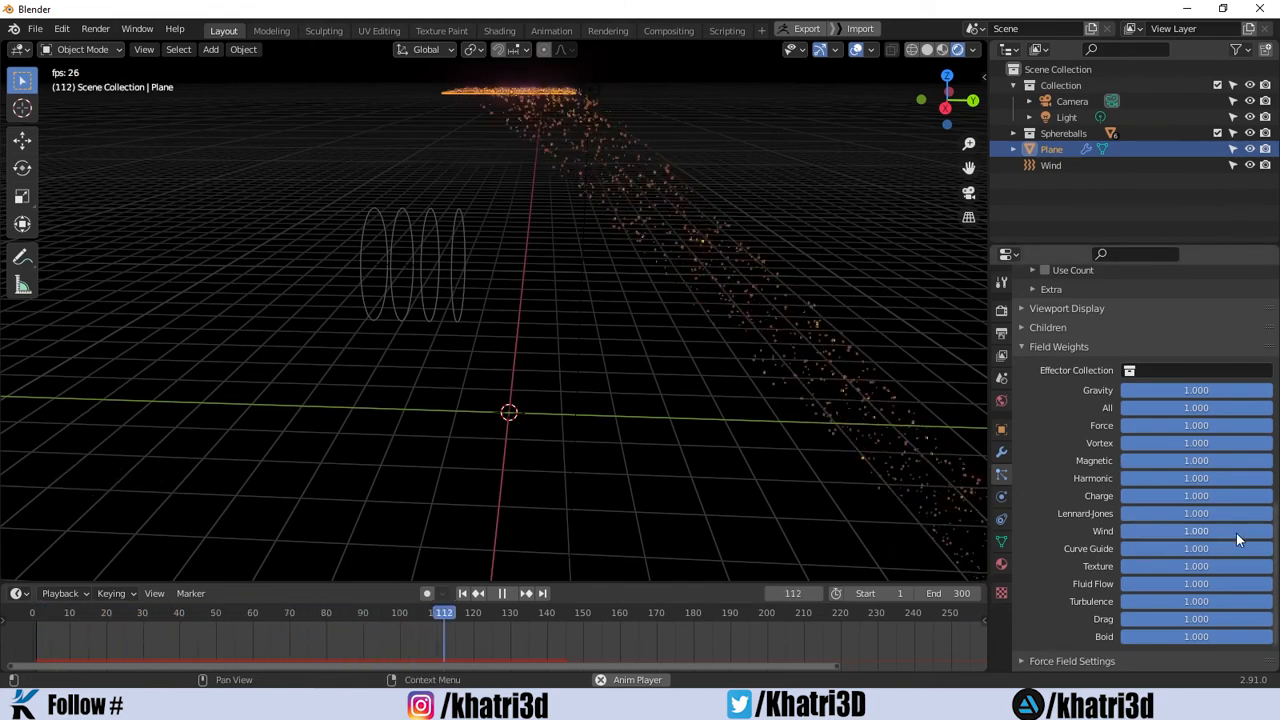
{"action": "left_click_drag", "start_coordinate": [1232, 531], "coordinate": [1162, 531]}
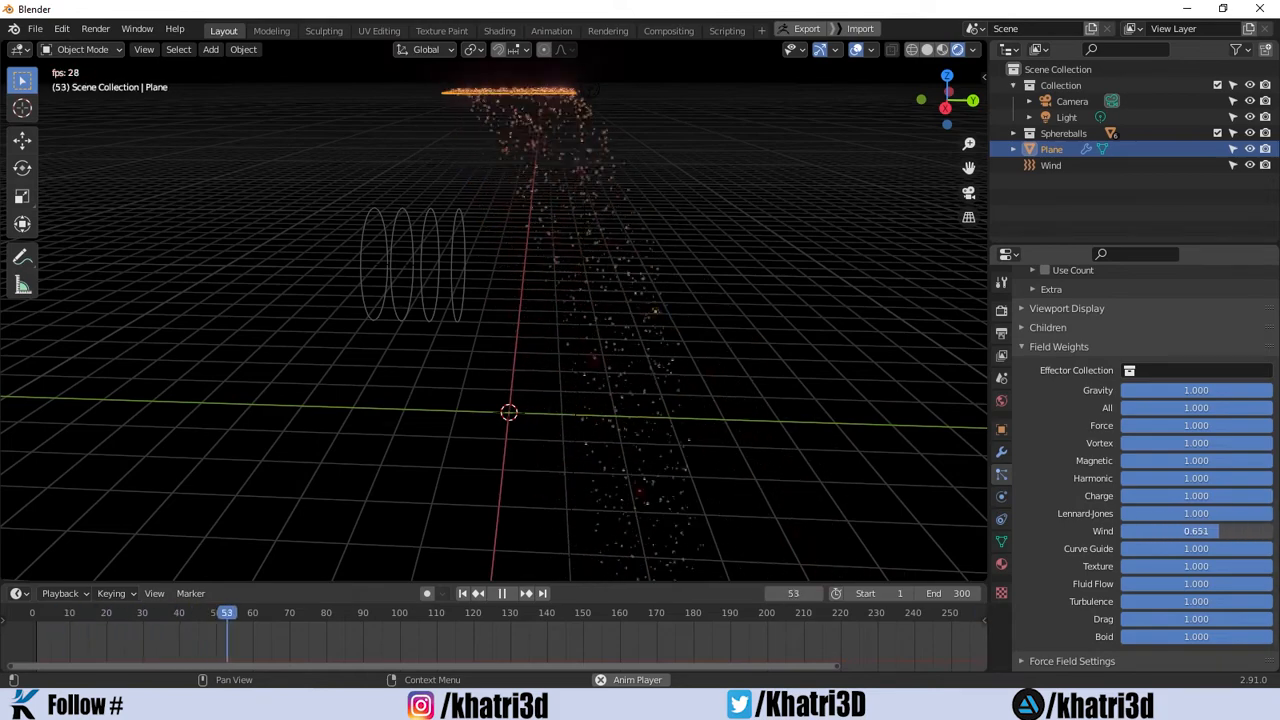
Try Wind field weights of 1.000 and 0.365 for the plane's particles and settle on 0.839.
{"action": "left_click_drag", "start_coordinate": [1182, 531], "coordinate": [1212, 531]}
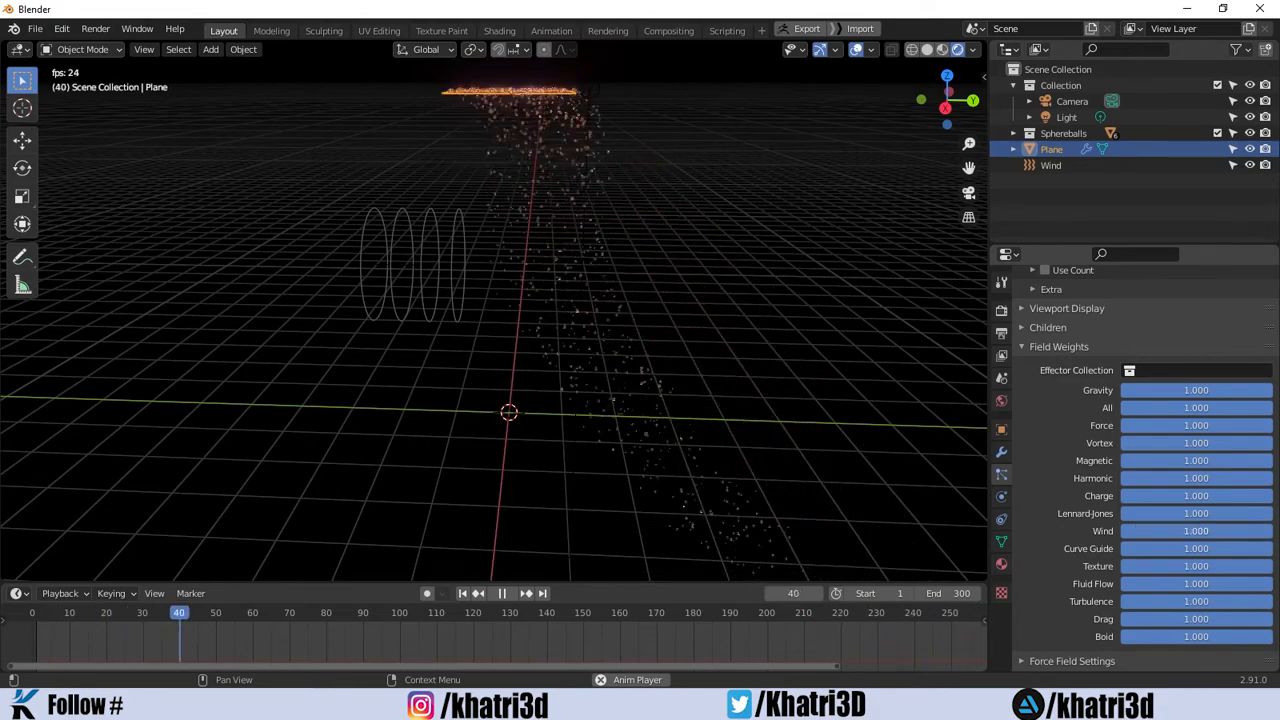
{"action": "left_click_drag", "start_coordinate": [1258, 531], "coordinate": [1127, 531]}
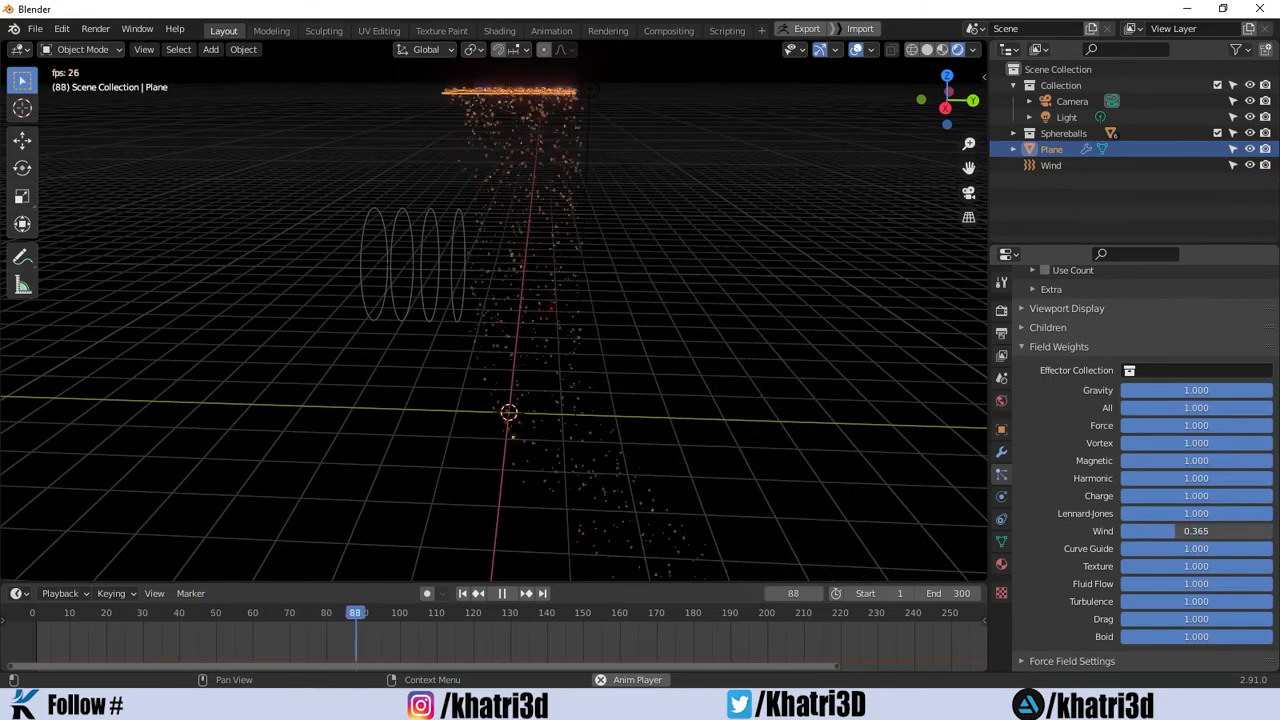
{"action": "mouse_move", "coordinate": [1259, 531]}
{"action": "left_mouse_down"}
{"action": "mouse_move", "coordinate": [1140, 531]}
{"action": "mouse_move", "coordinate": [1264, 531]}
{"action": "mouse_move", "coordinate": [1222, 531]}
{"action": "mouse_move", "coordinate": [1250, 537]}
{"action": "left_mouse_up"}
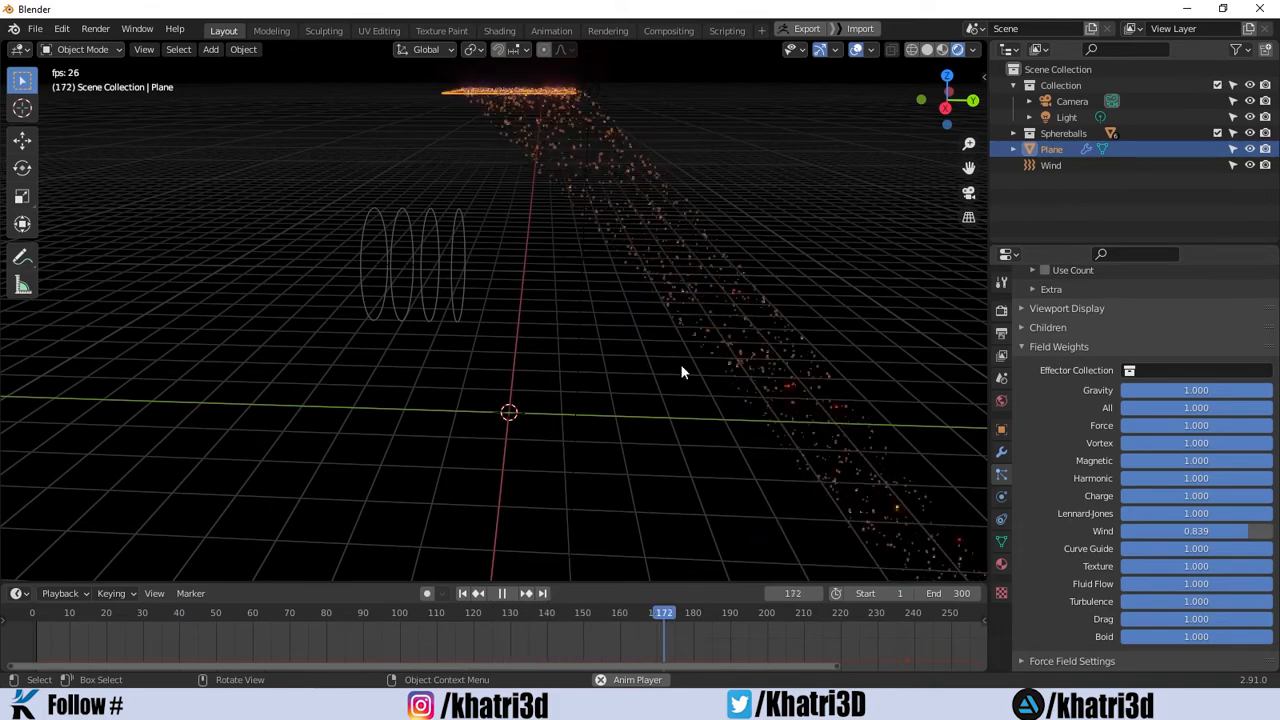
Stop the playback and delete the Wind force field.
{"action": "key", "text": "space"}
{"action": "left_click", "coordinate": [449, 292]}
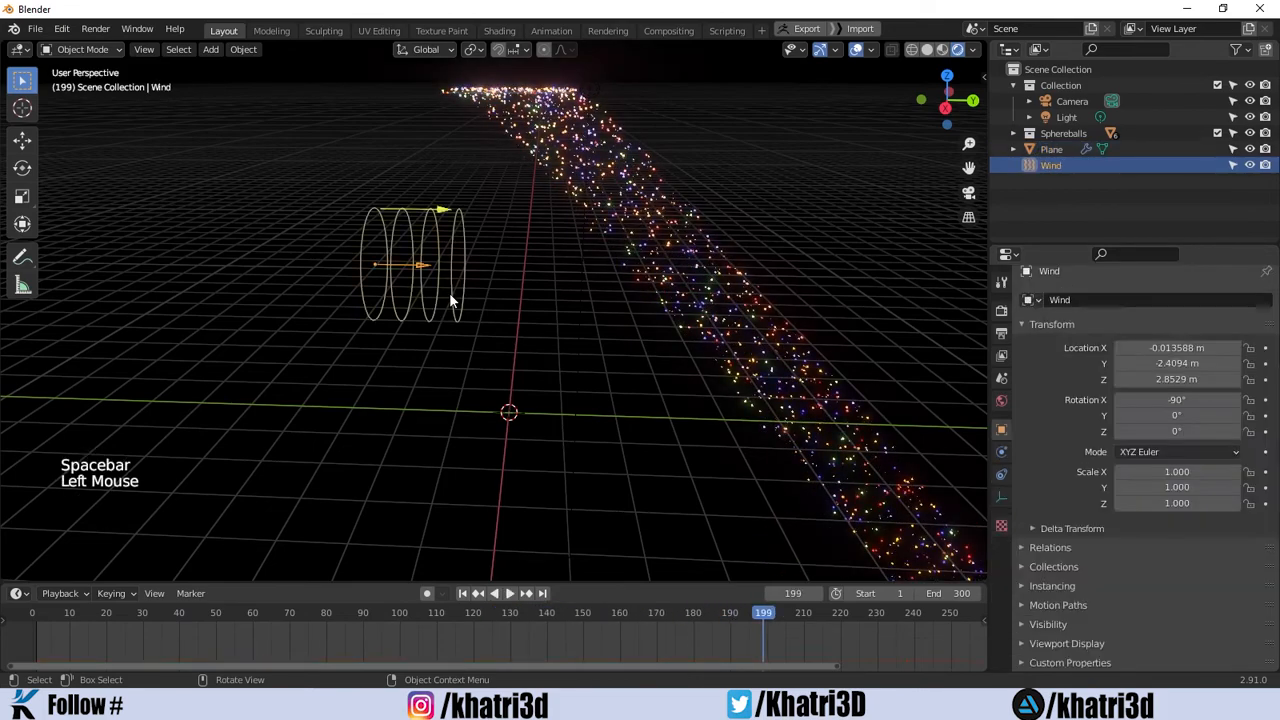
{"action": "key", "text": "Delete"}
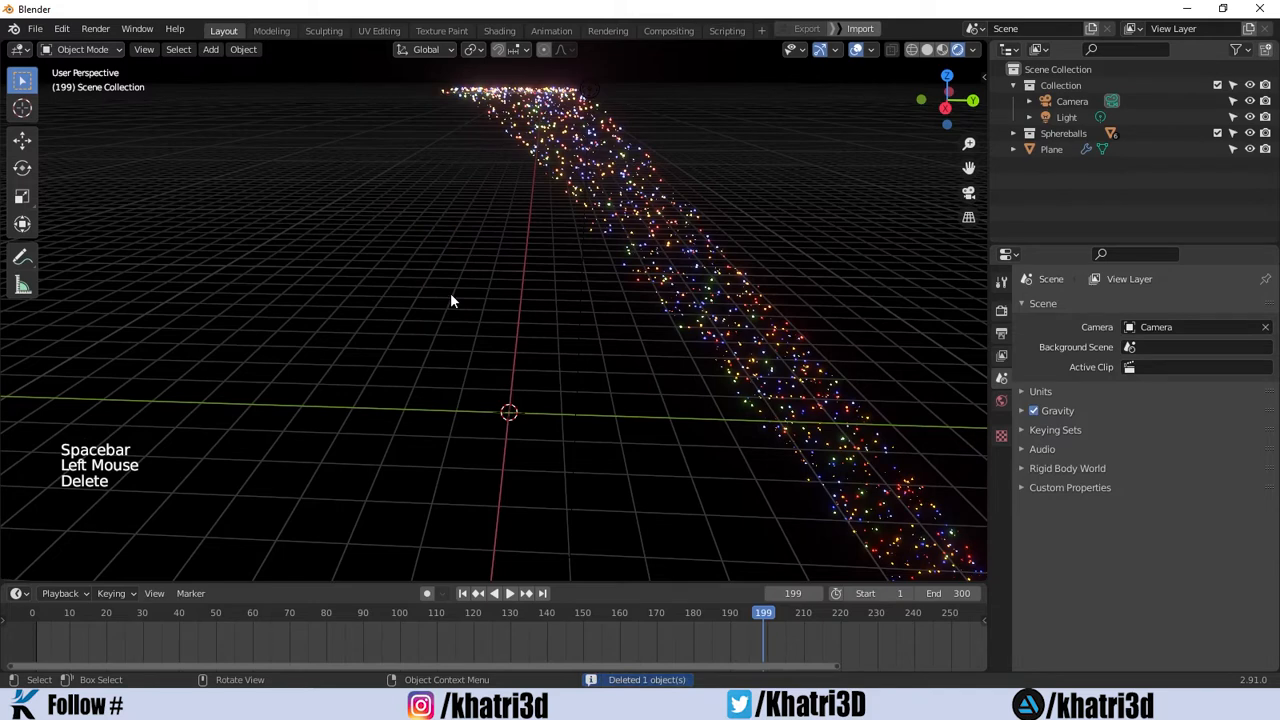
Replay the animation from the beginning without the wind and return it to frame 1.
{"action": "left_click_drag", "start_coordinate": [756, 614], "coordinate": [30, 632]}
{"action": "key", "text": "space"}
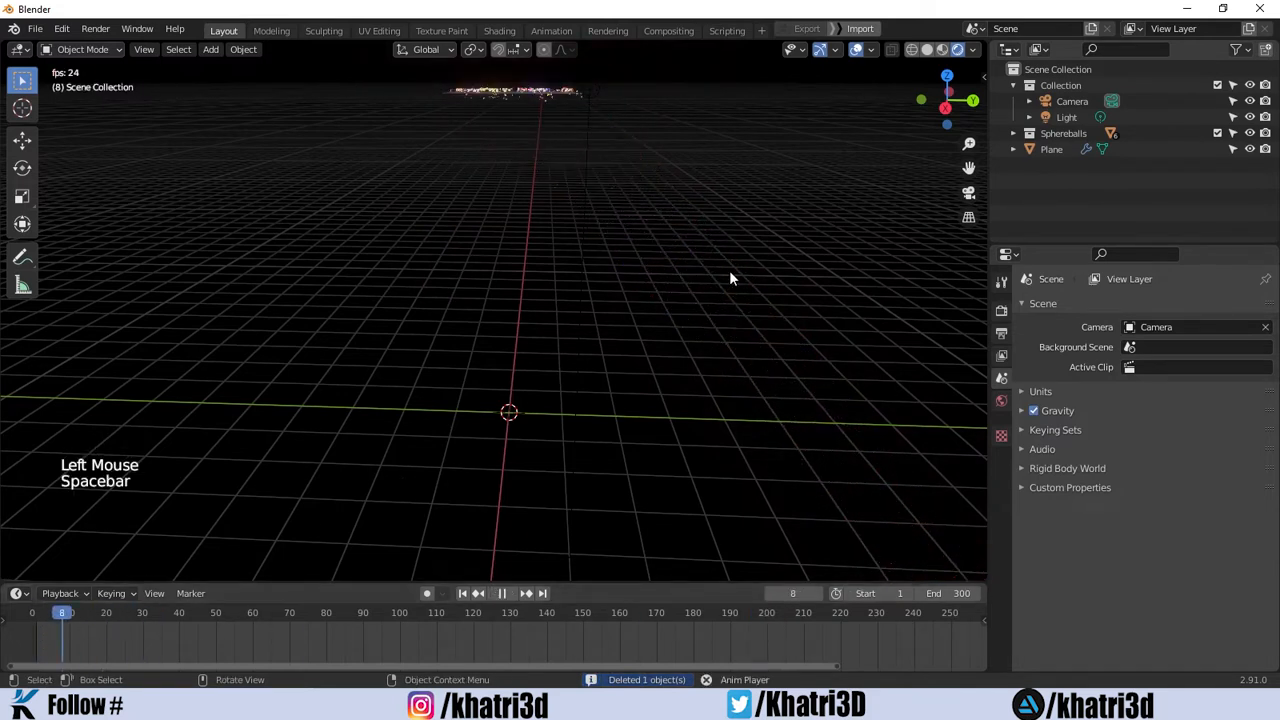
{"action": "key", "text": "space"}
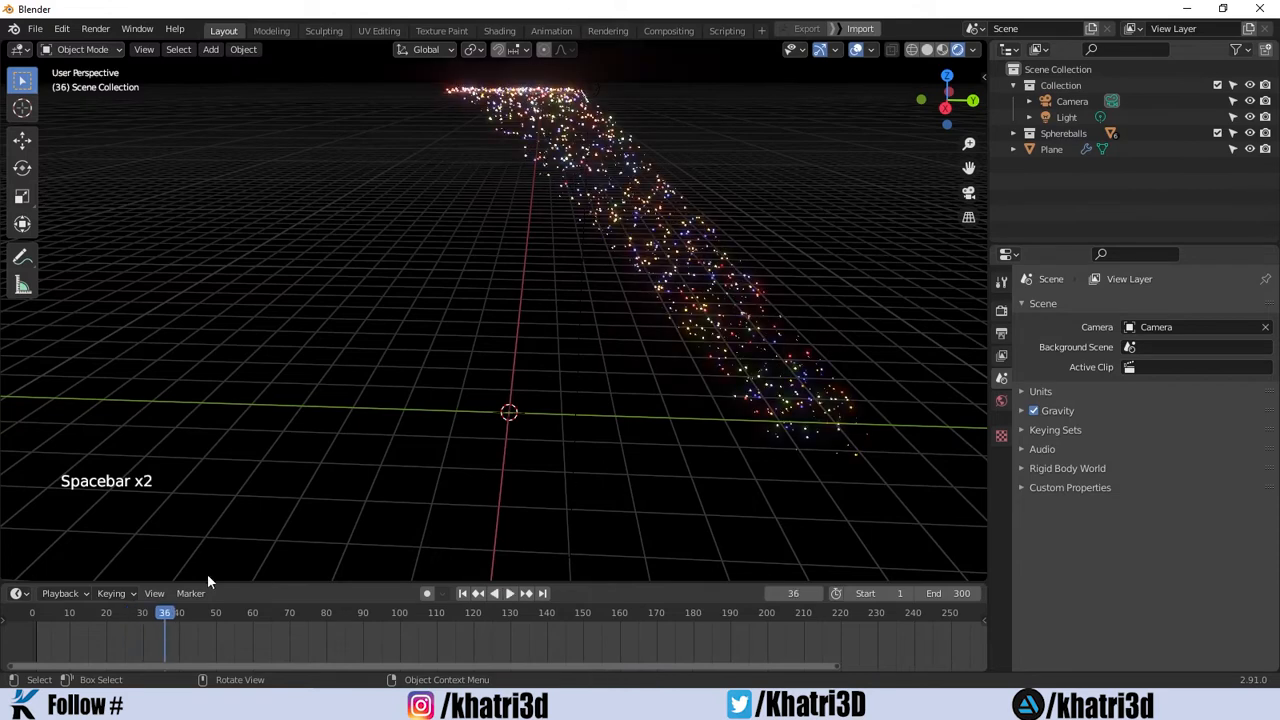
{"action": "left_click", "coordinate": [139, 617]}
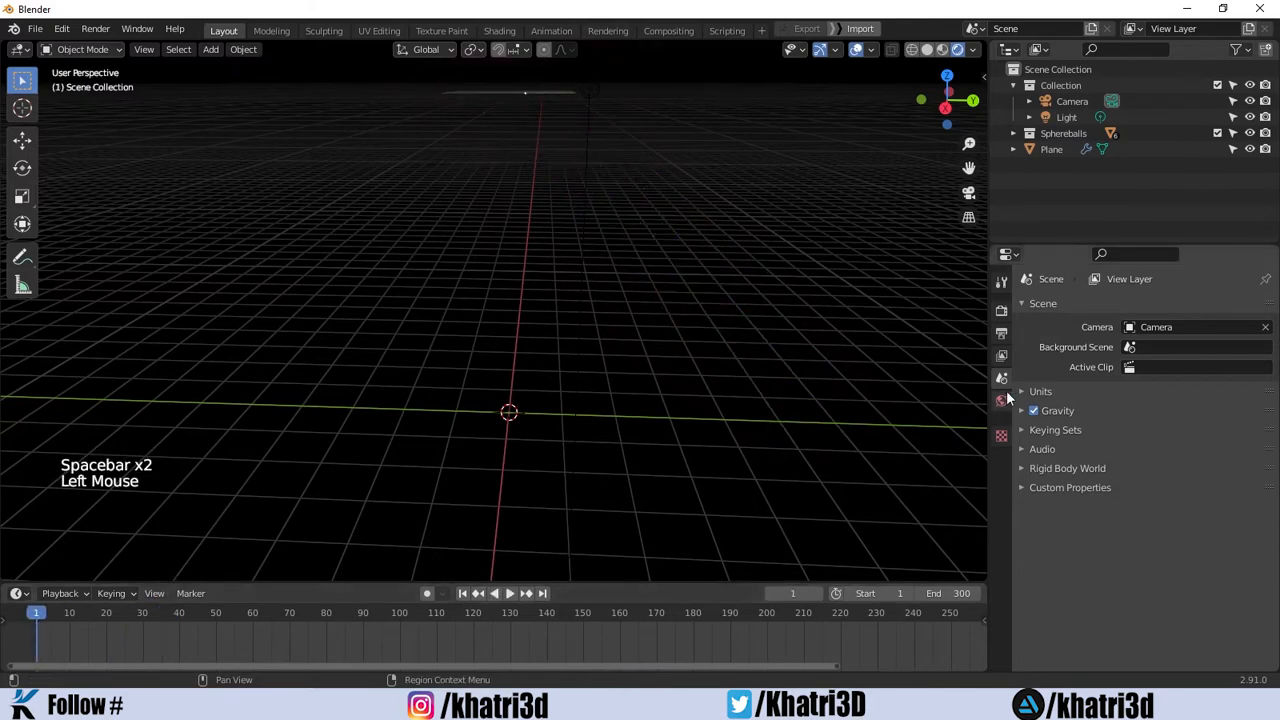
Select the plane and review its particle emission, render and field weight settings.
{"action": "left_click", "coordinate": [482, 93]}
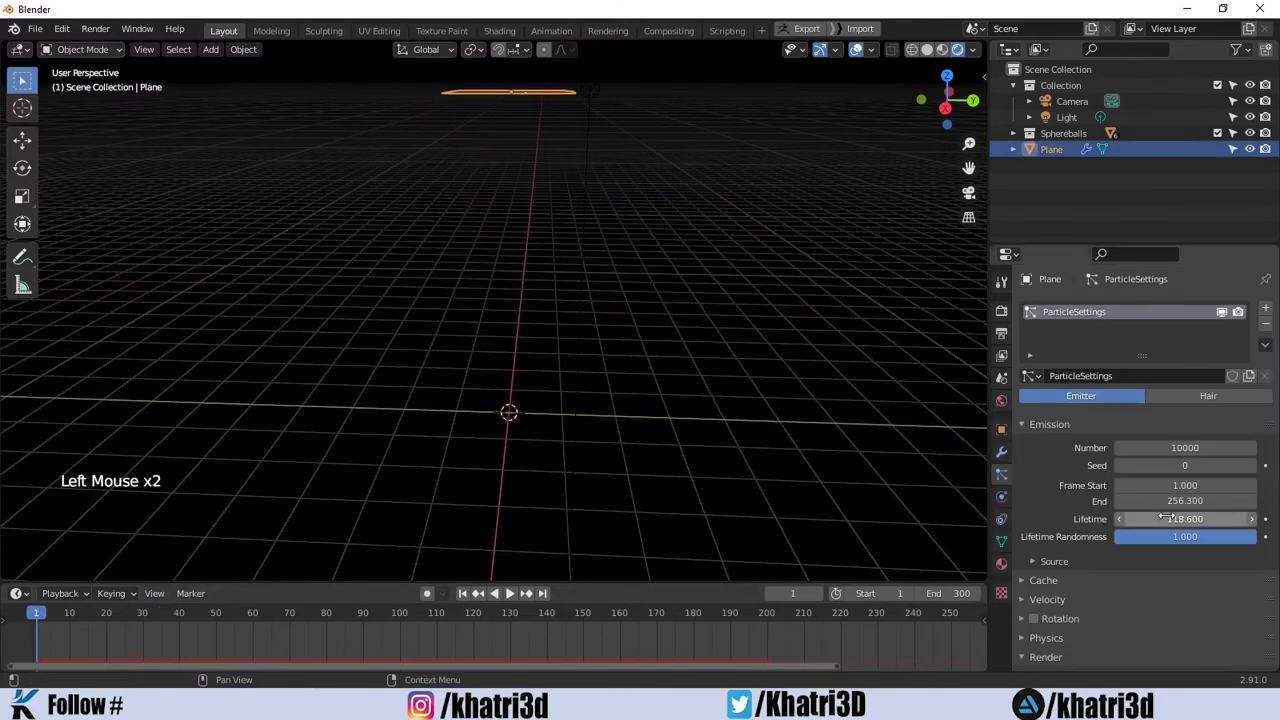
{"action": "scroll", "coordinate": [1094, 524], "scroll_direction": "up", "scroll_amount": 1}
{"action": "scroll", "coordinate": [1094, 524], "scroll_direction": "down", "scroll_amount": 2}
{"action": "scroll", "coordinate": [1094, 524], "scroll_direction": "up", "scroll_amount": 1}
{"action": "scroll", "coordinate": [1094, 524], "scroll_direction": "down", "scroll_amount": 7}
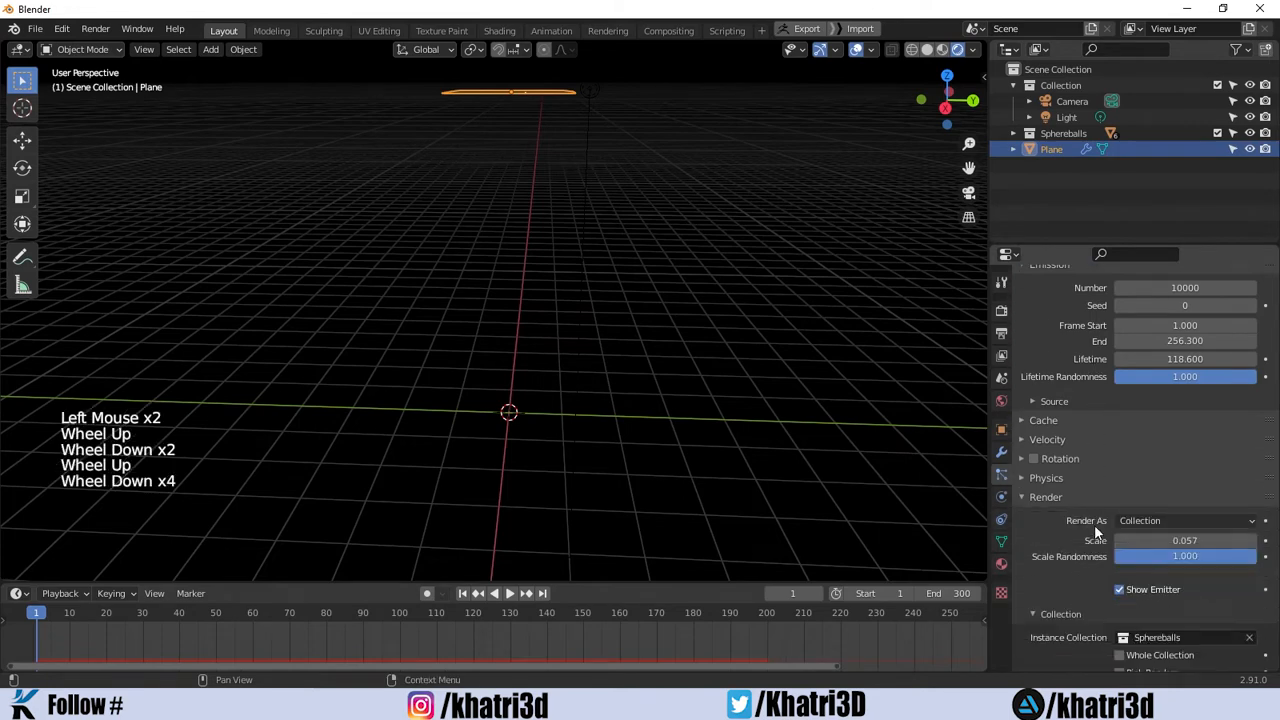
{"action": "scroll", "coordinate": [1050, 440], "scroll_direction": "down", "scroll_amount": 4}
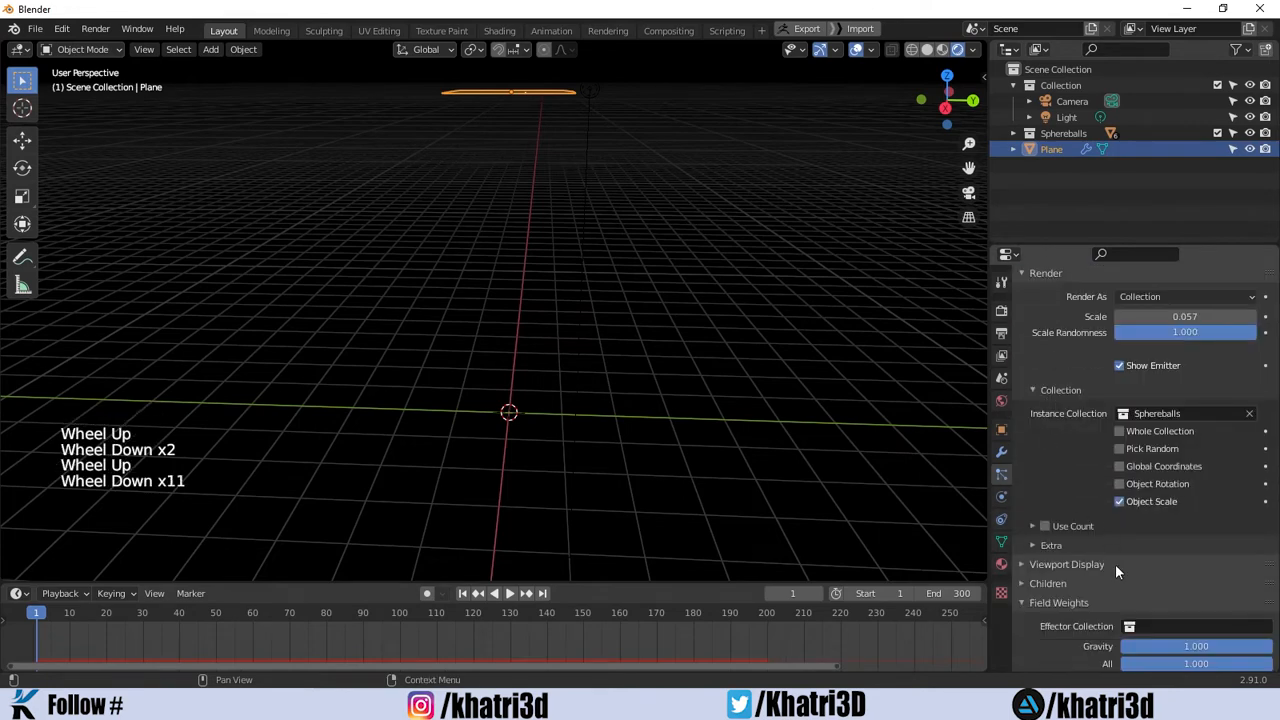
{"action": "scroll", "coordinate": [1106, 628], "scroll_direction": "down", "scroll_amount": 3}
{"action": "scroll", "coordinate": [1100, 525], "scroll_direction": "up", "scroll_amount": 1}
{"action": "scroll", "coordinate": [1100, 525], "scroll_direction": "down", "scroll_amount": 5}
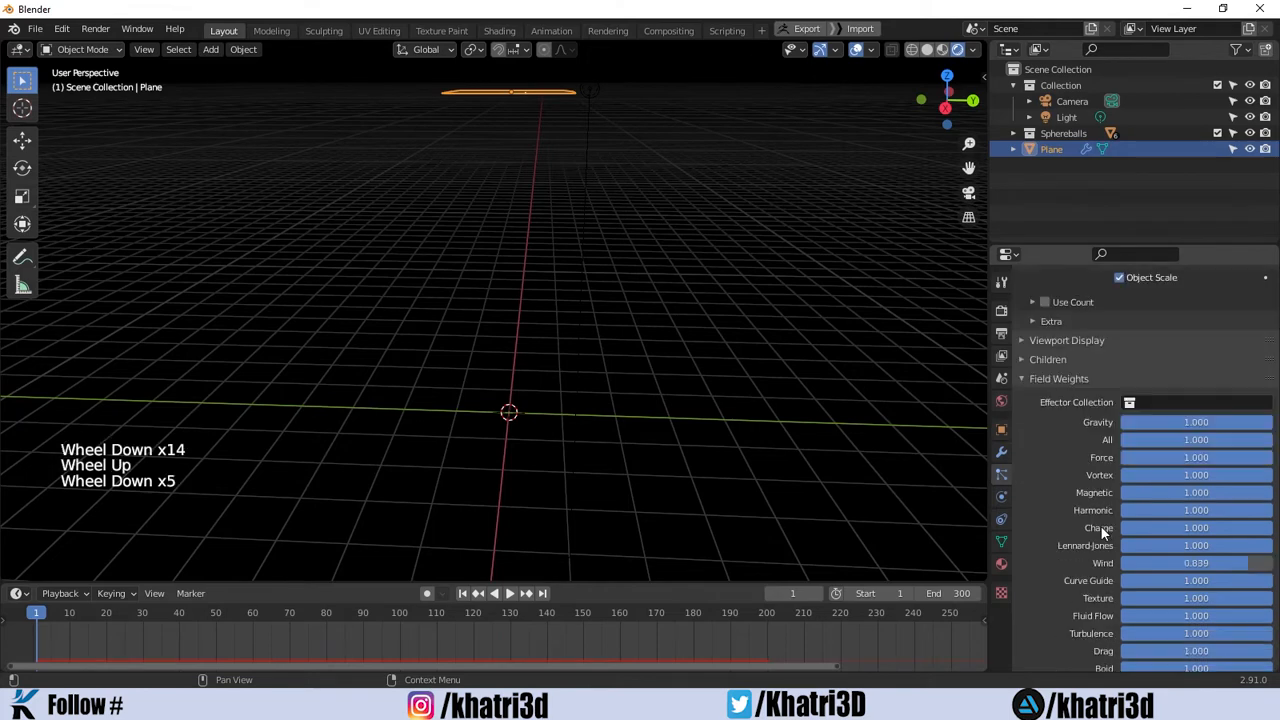
{"action": "scroll", "coordinate": [1100, 525], "scroll_direction": "up", "scroll_amount": 1}
{"action": "scroll", "coordinate": [1100, 525], "scroll_direction": "down", "scroll_amount": 3}
{"action": "scroll", "coordinate": [1100, 525], "scroll_direction": "up", "scroll_amount": 5}
{"action": "scroll", "coordinate": [1100, 525], "scroll_direction": "down", "scroll_amount": 1}
{"action": "scroll", "coordinate": [1100, 525], "scroll_direction": "up", "scroll_amount": 1}
{"action": "scroll", "coordinate": [1103, 533], "scroll_direction": "up", "scroll_amount": 3}
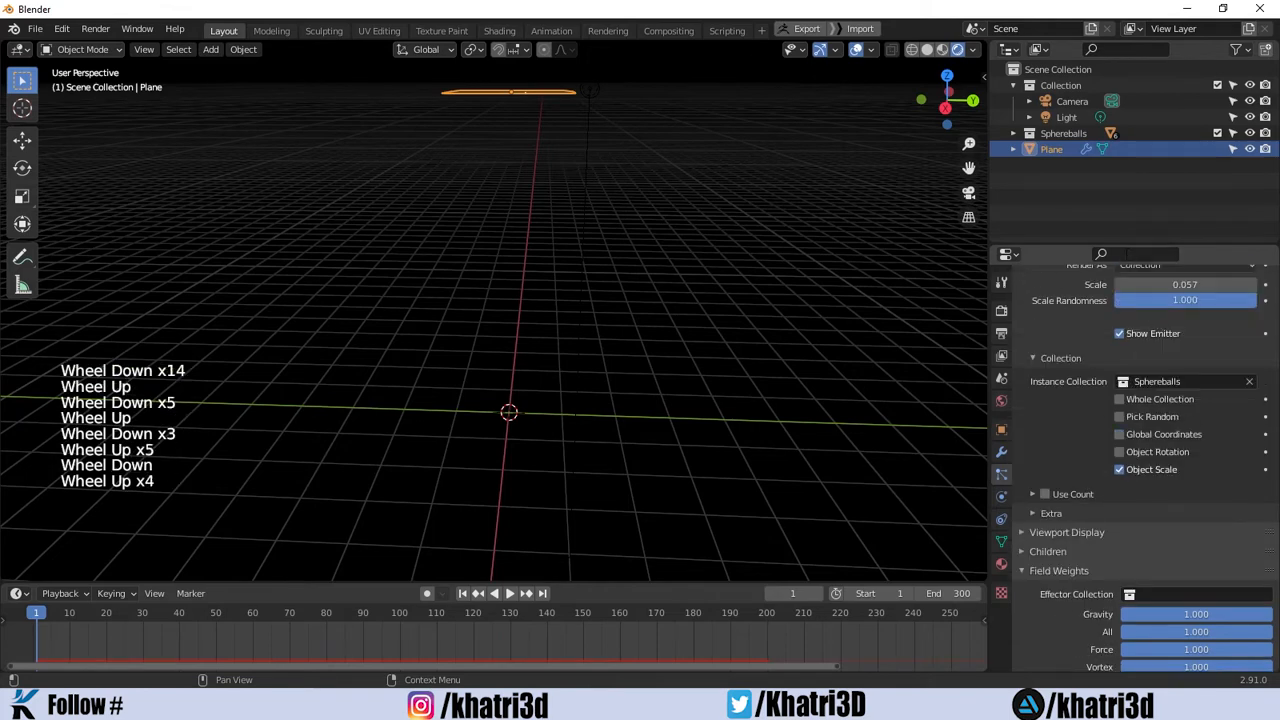
Find the cache settings of the plane's particle system, bake the simulation and play the baked animation briefly.
{"action": "left_click", "coordinate": [1135, 254]}
{"action": "type", "text": "cac"}
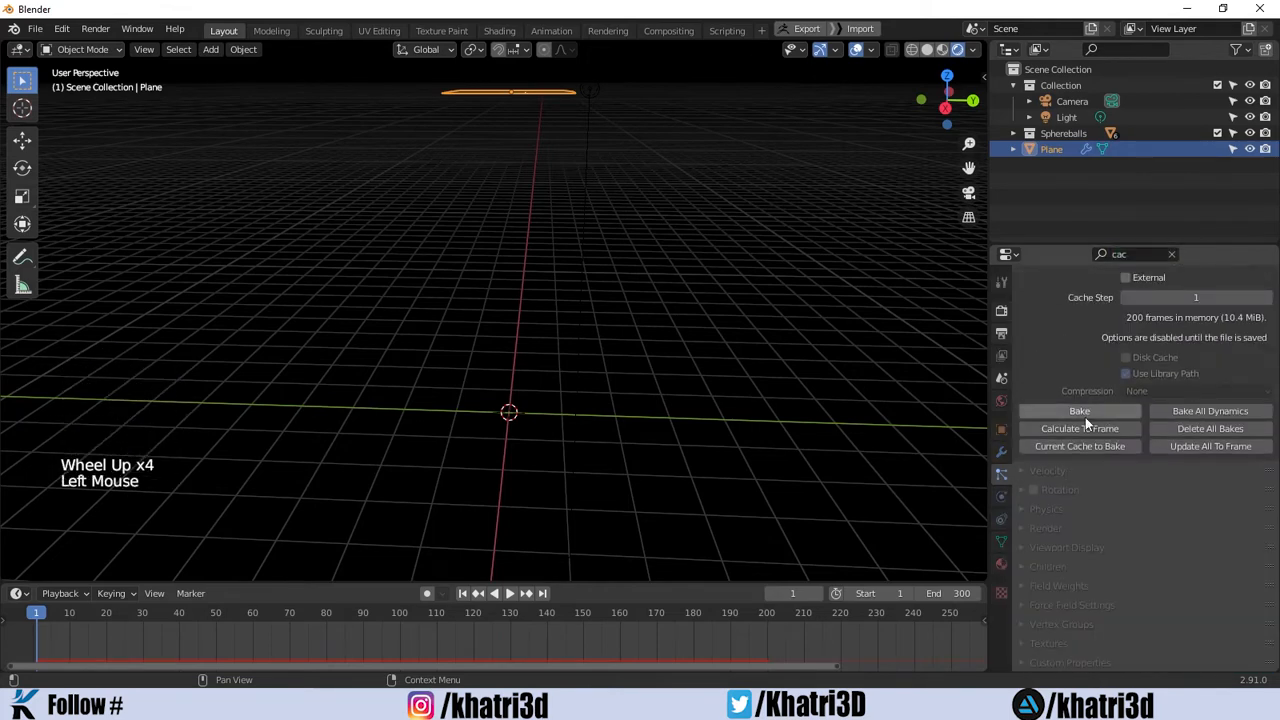
{"action": "left_click", "coordinate": [1081, 412]}
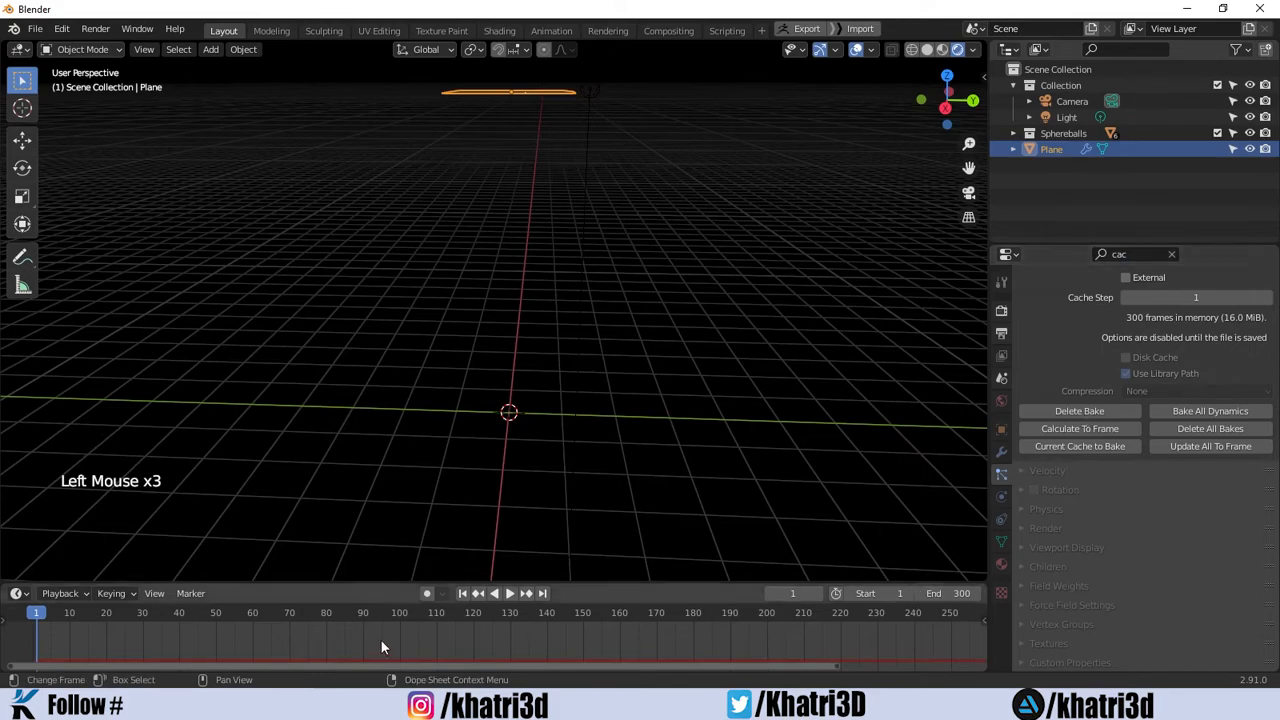
{"action": "key", "text": "space"}
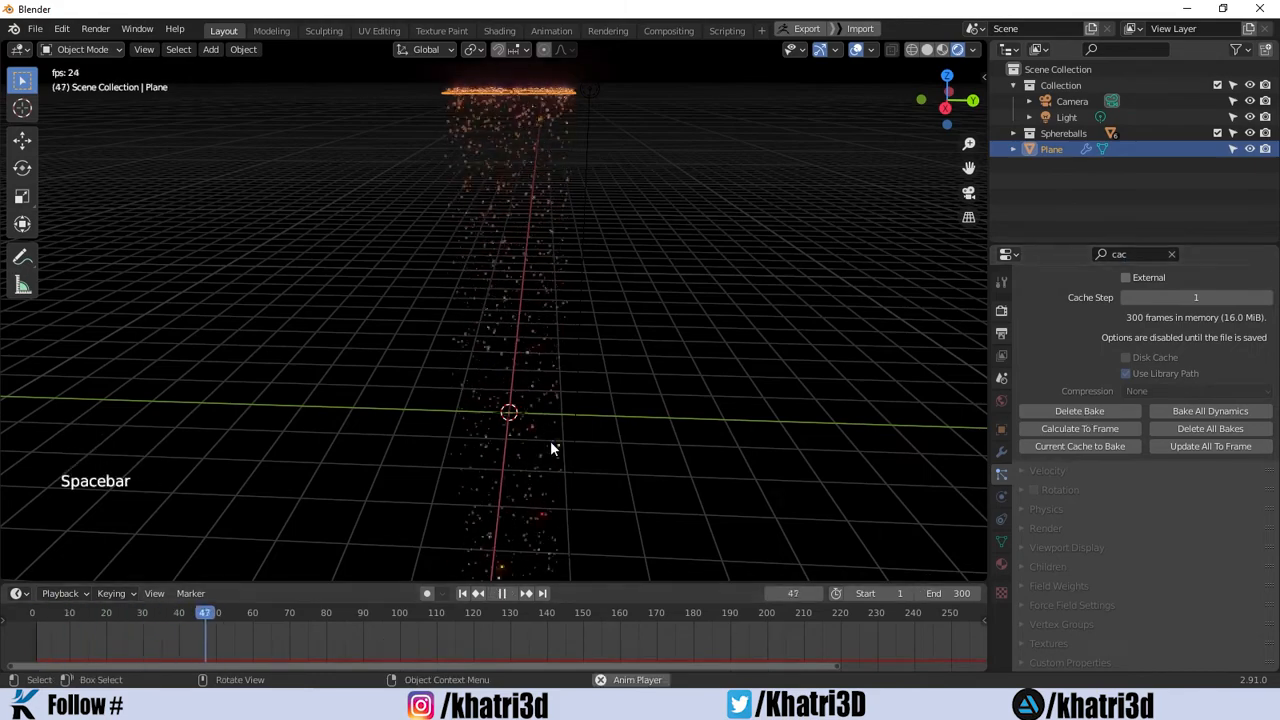
{"action": "key", "text": "space"}
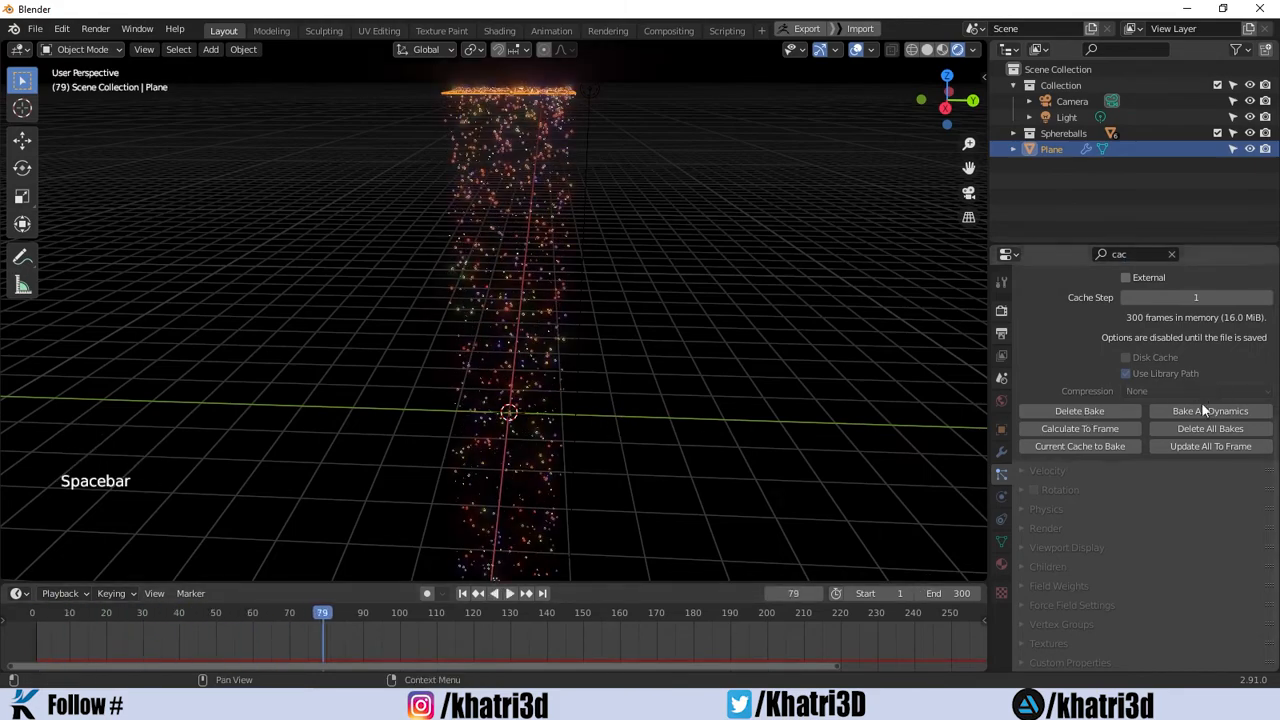
Delete the particle bake, replay the animation from the beginning and return it to frame 1.
{"action": "left_click", "coordinate": [1089, 411]}
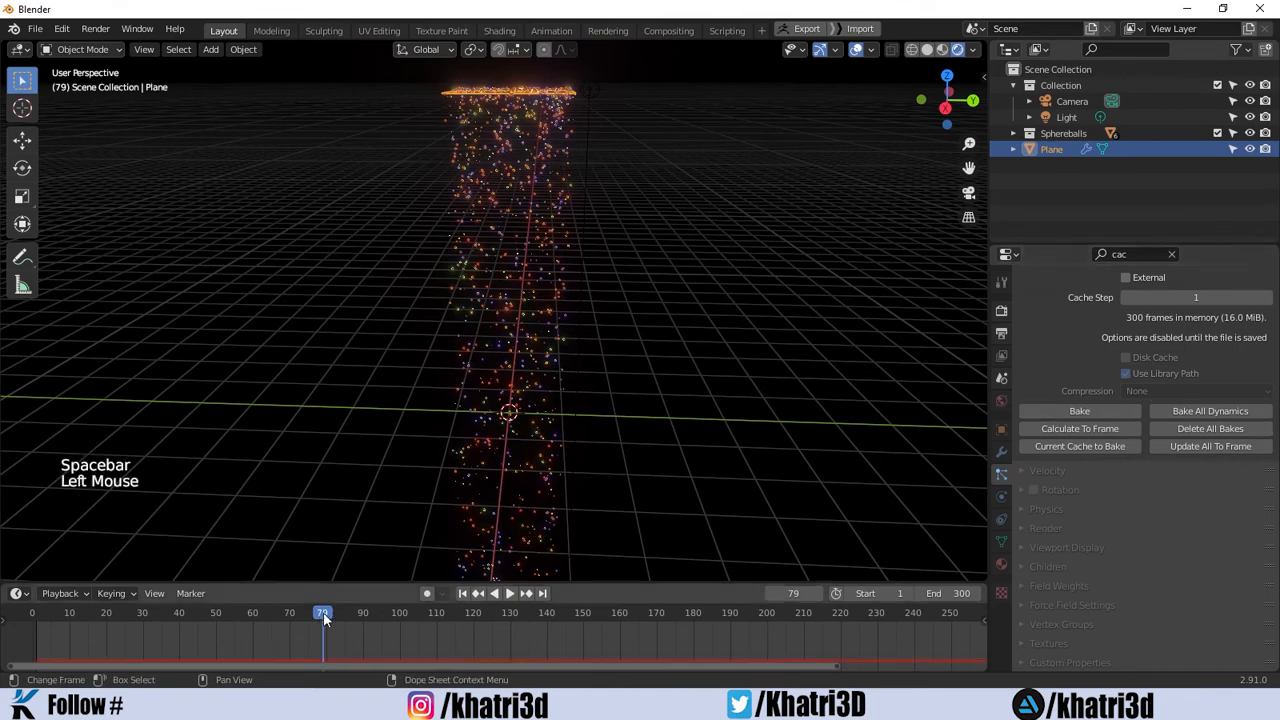
{"action": "left_click_drag", "start_coordinate": [323, 612], "coordinate": [35, 620]}
{"action": "key", "text": "space"}
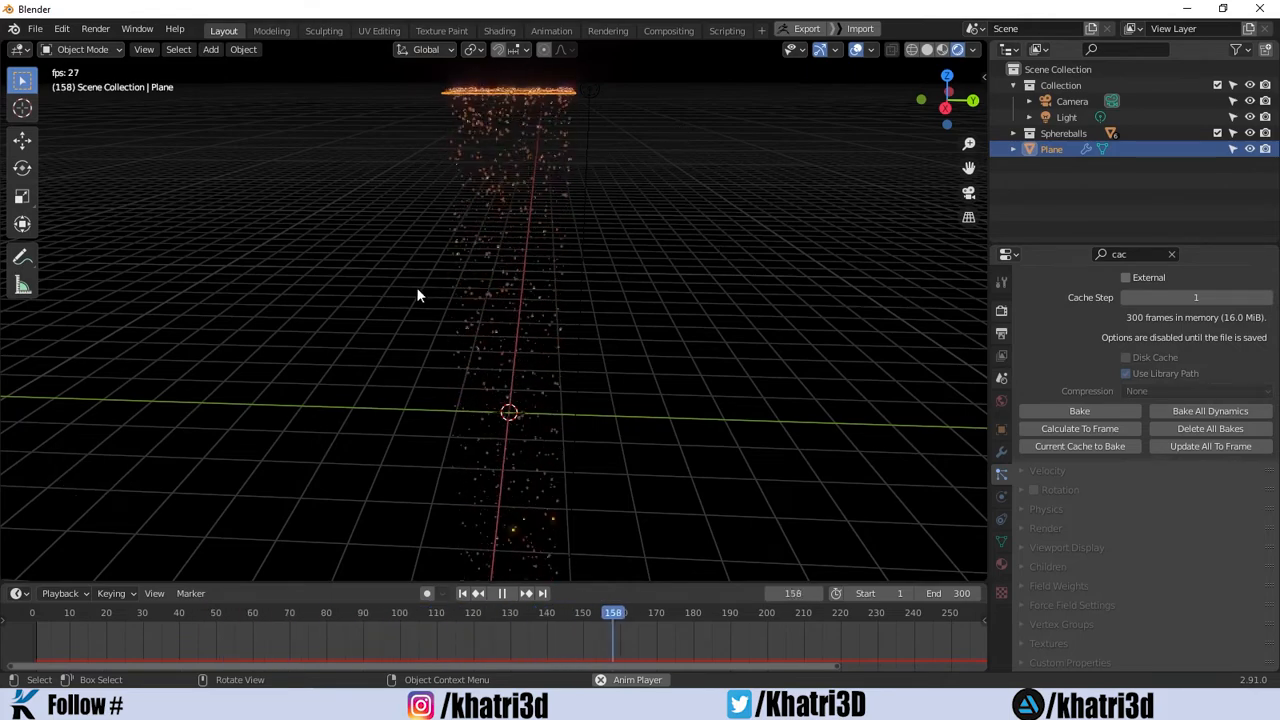
{"action": "scroll", "coordinate": [422, 293], "scroll_direction": "up", "scroll_amount": 2}
{"action": "scroll", "coordinate": [440, 298], "scroll_direction": "down", "scroll_amount": 3}
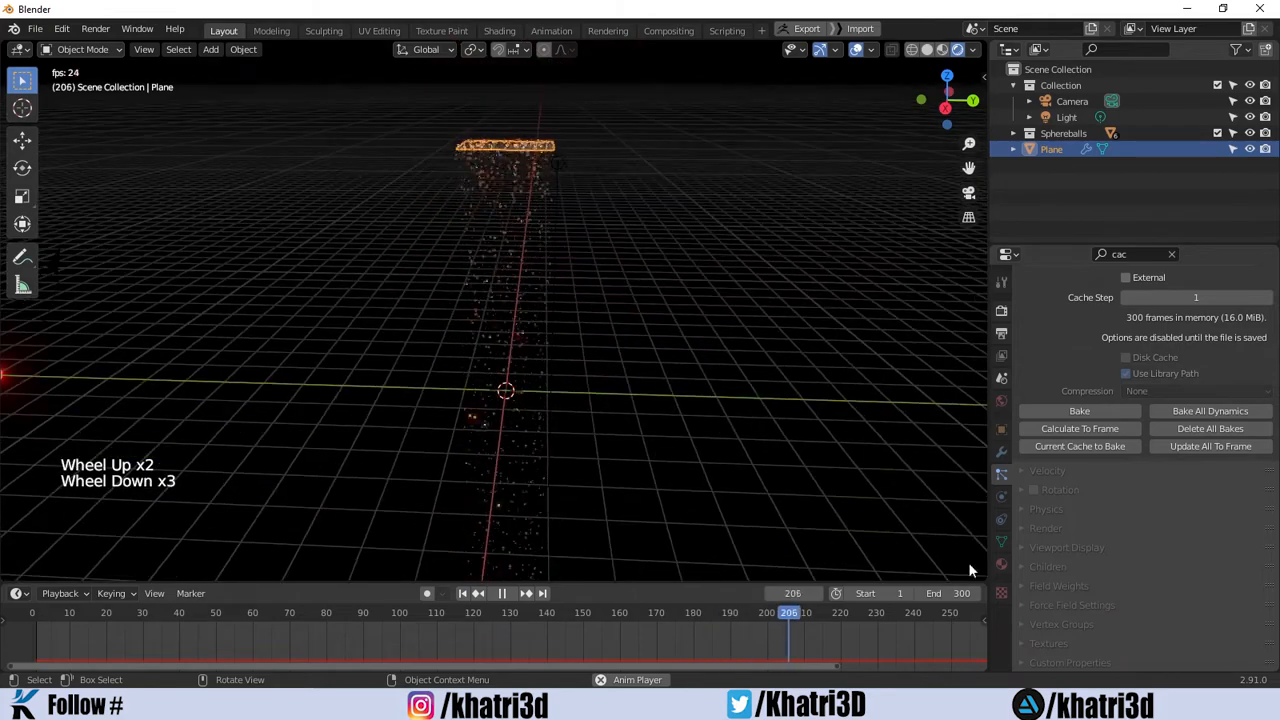
{"action": "key", "text": "space"}
{"action": "left_click_drag", "start_coordinate": [847, 613], "coordinate": [38, 625]}
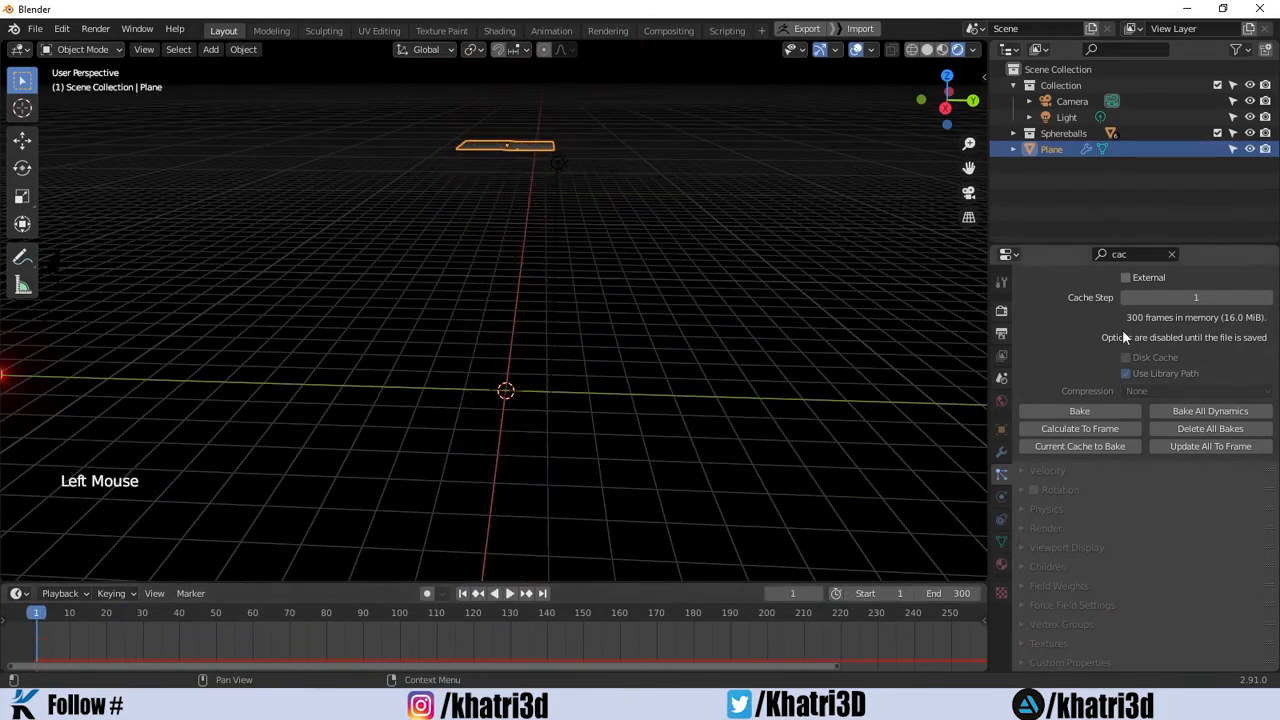
Clear the settings search, lower the Gravity field weight of the plane's particles to 0.203 and start playback.
{"action": "left_click", "coordinate": [1172, 255]}
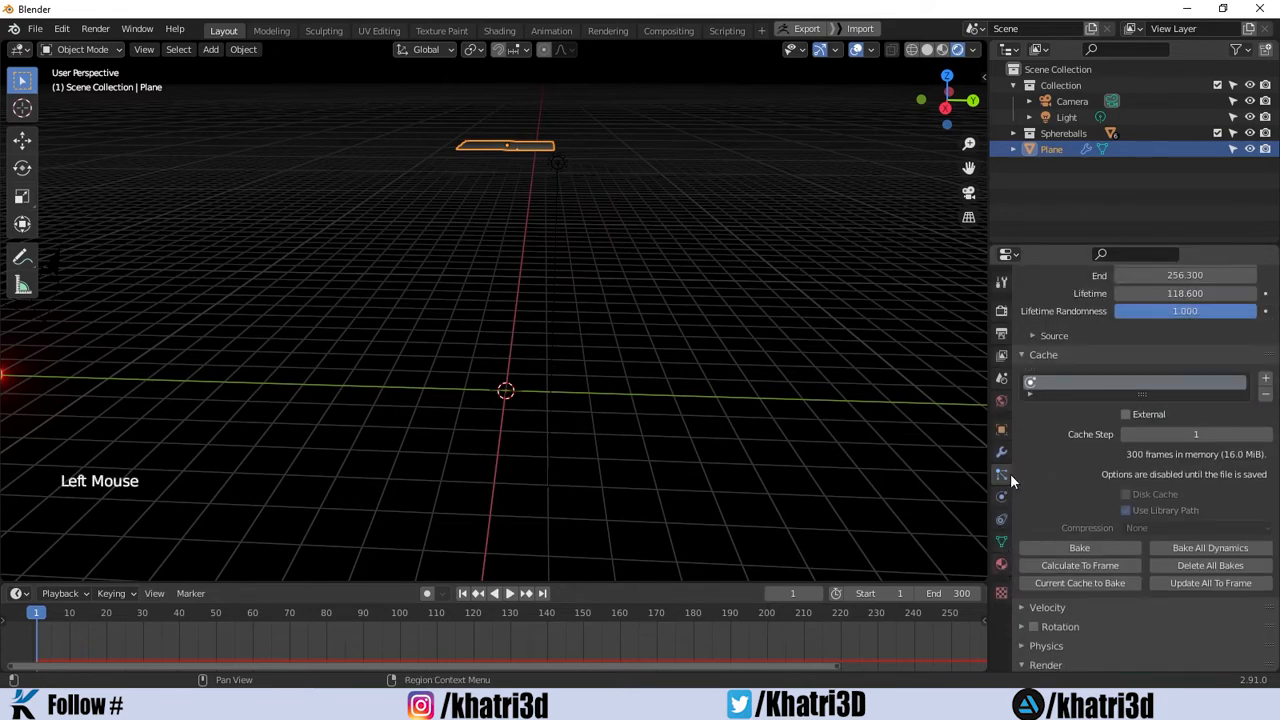
{"action": "scroll", "coordinate": [1049, 497], "scroll_direction": "down", "scroll_amount": 7}
{"action": "scroll", "coordinate": [1049, 497], "scroll_direction": "up", "scroll_amount": 1}
{"action": "scroll", "coordinate": [1049, 497], "scroll_direction": "down", "scroll_amount": 7}
{"action": "scroll", "coordinate": [1049, 497], "scroll_direction": "up", "scroll_amount": 1}
{"action": "scroll", "coordinate": [1049, 497], "scroll_direction": "down", "scroll_amount": 9}
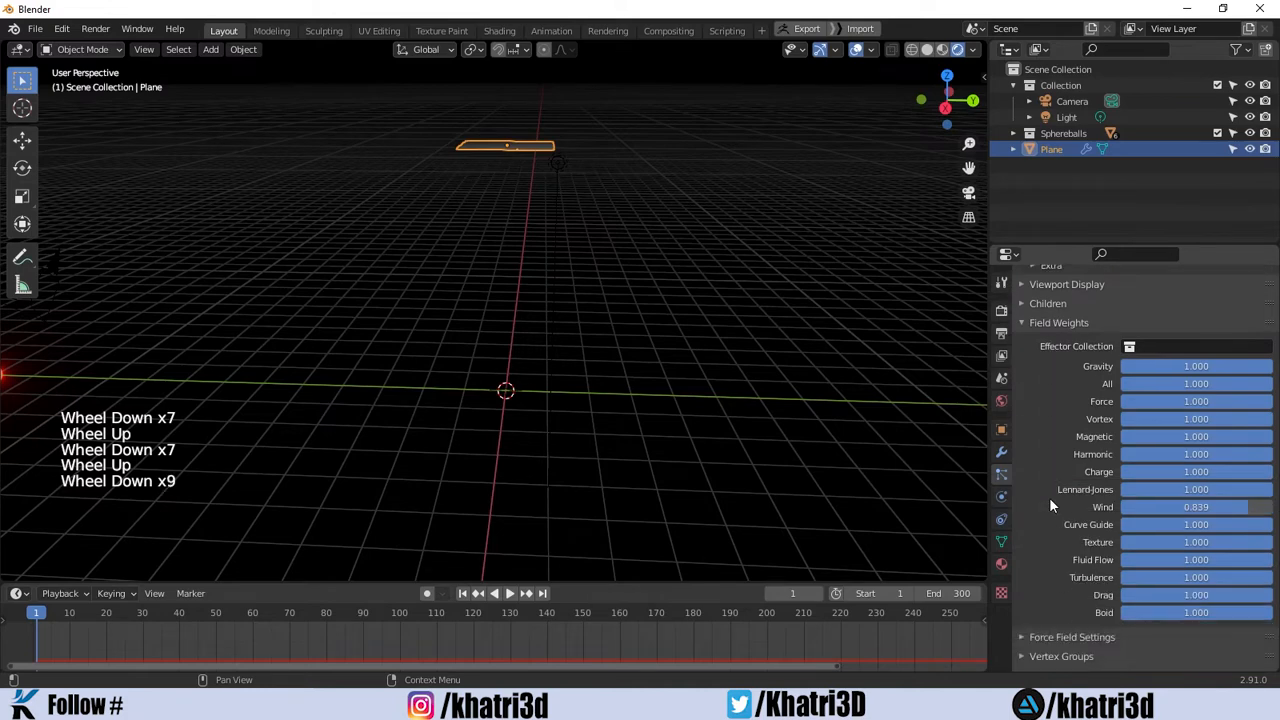
{"action": "left_click", "coordinate": [1190, 367]}
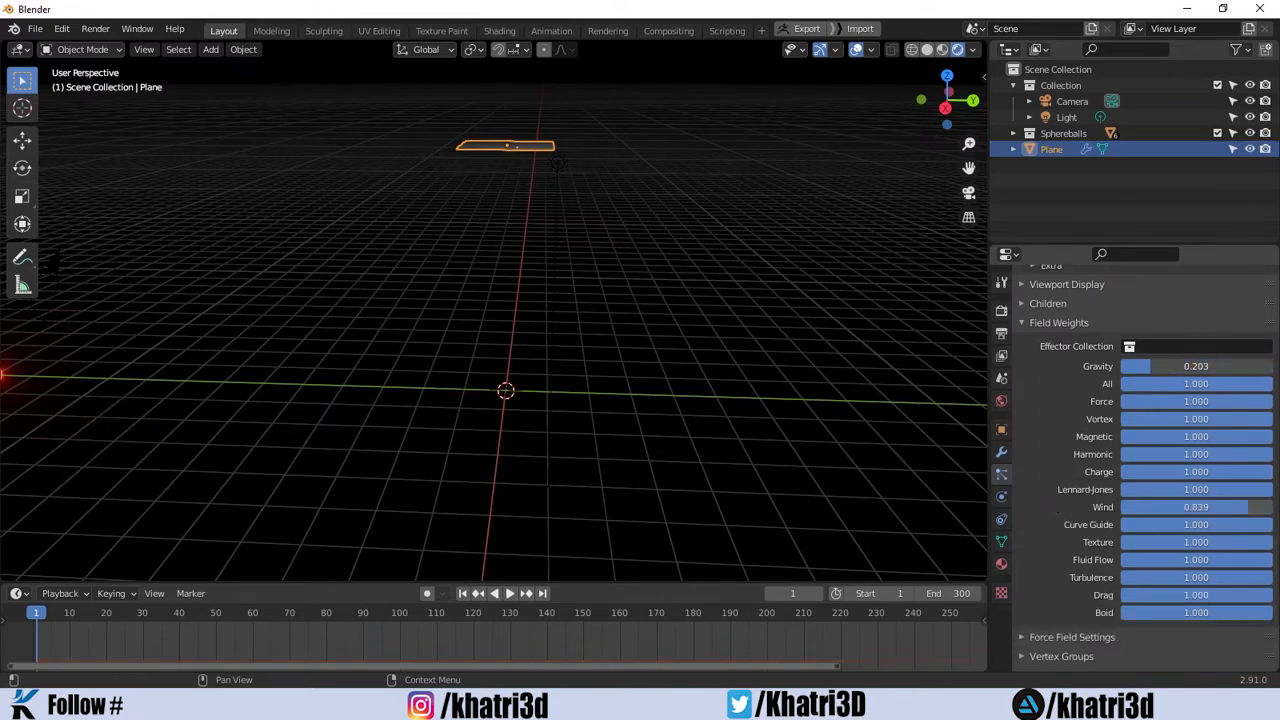
{"action": "key", "text": "space"}
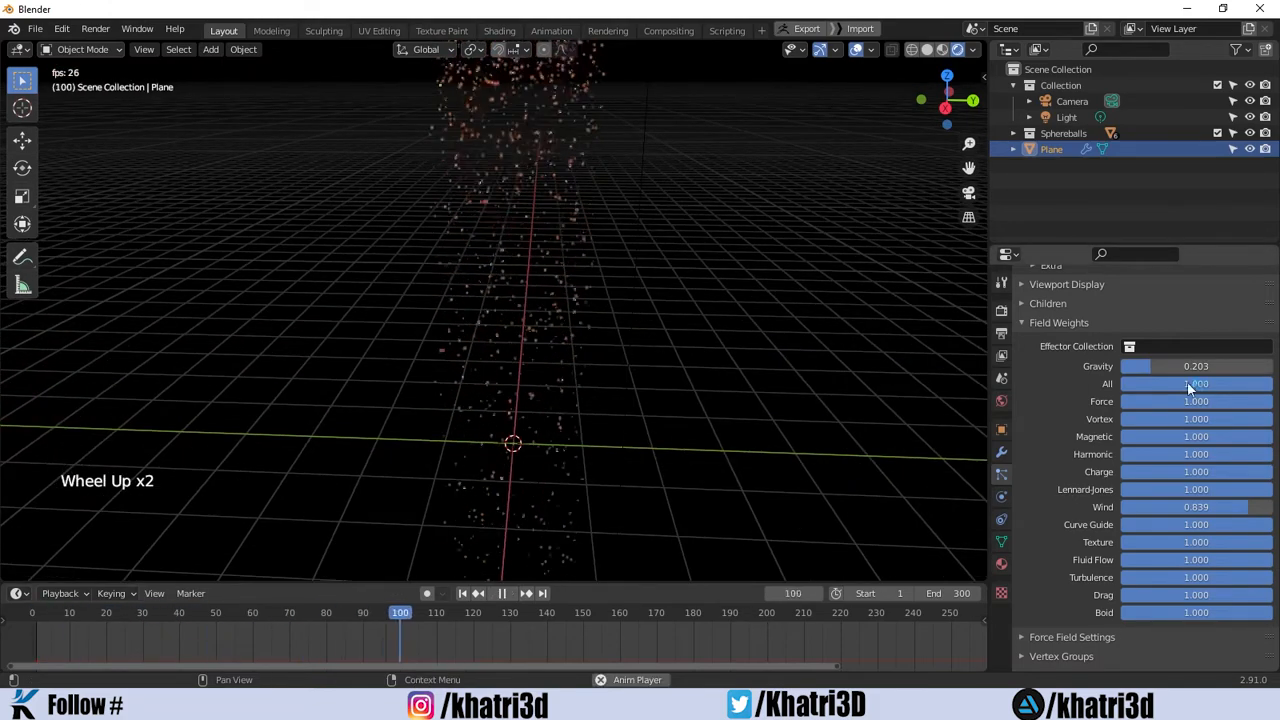
Lower the Gravity field weight to 0.091 during playback, watch the particles fall and stop the animation.
{"action": "left_click_drag", "start_coordinate": [1149, 367], "coordinate": [1014, 367], "text": "shift"}
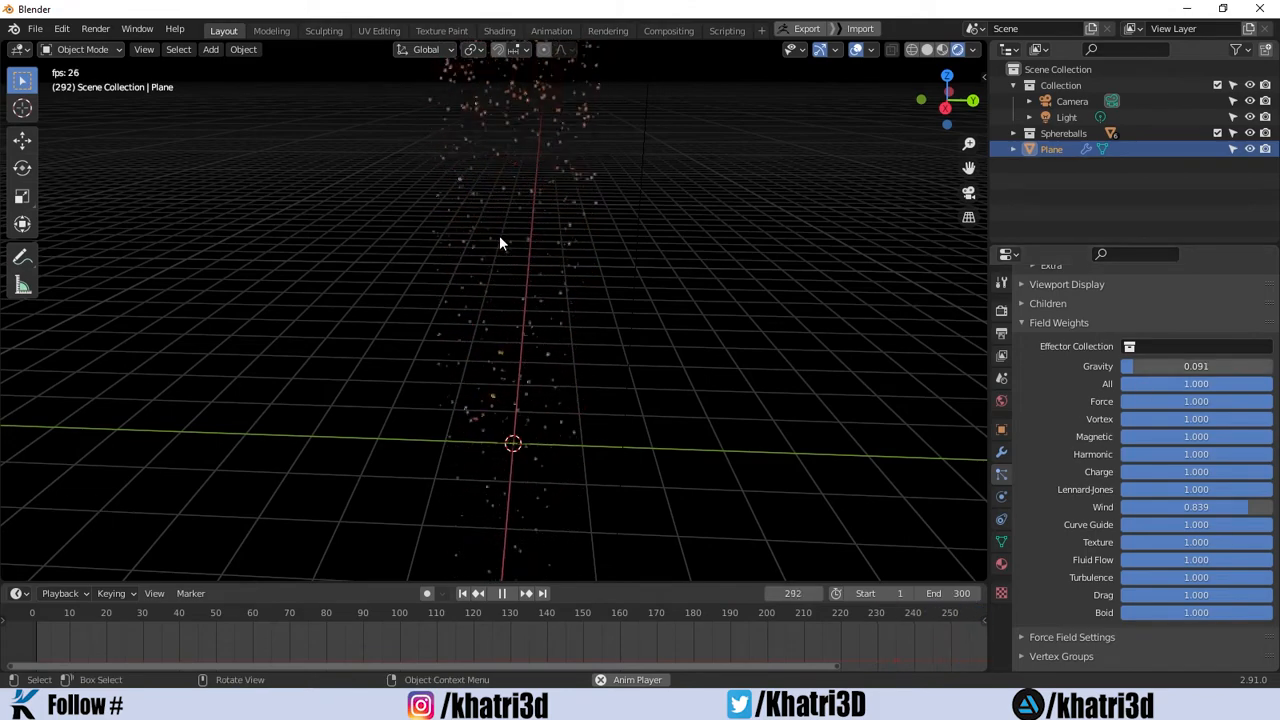
{"action": "mouse_move", "coordinate": [500, 243]}
{"action": "middle_mouse_down"}
{"action": "mouse_move", "coordinate": [534, 251]}
{"action": "mouse_move", "coordinate": [517, 235]}
{"action": "middle_mouse_up"}
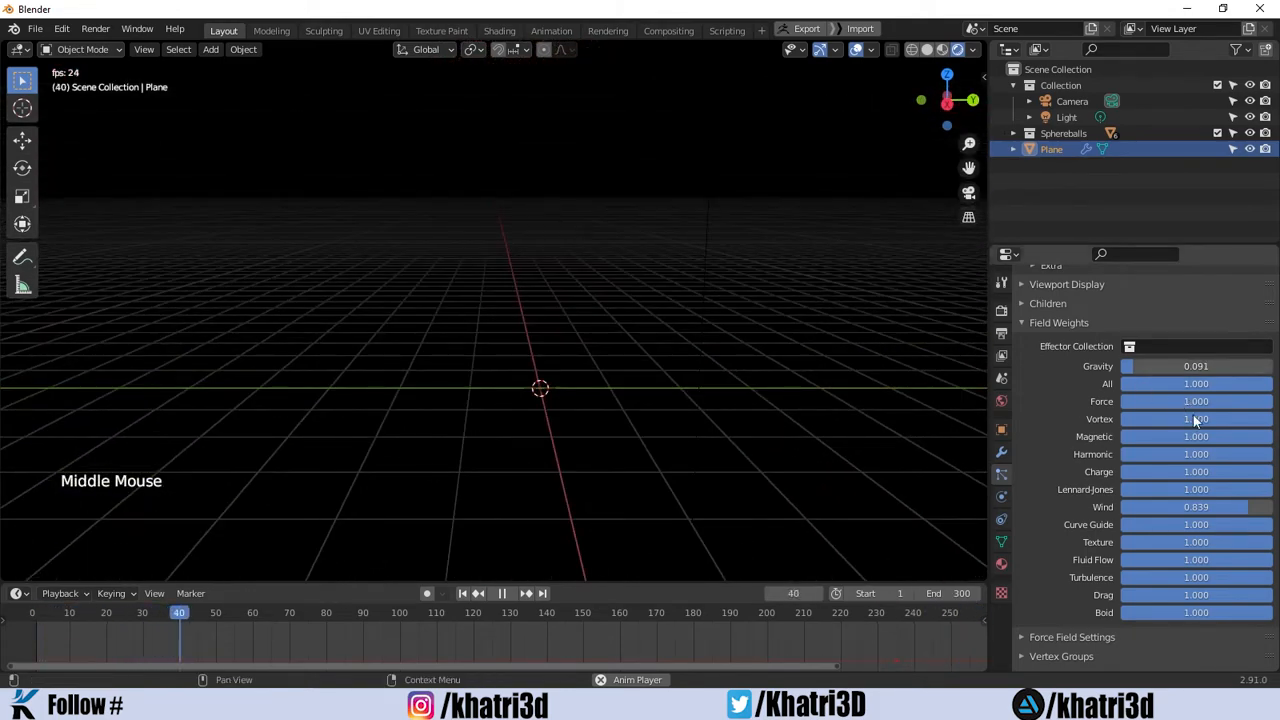
{"action": "scroll", "coordinate": [589, 364], "scroll_direction": "up", "scroll_amount": 3}
{"action": "scroll", "coordinate": [589, 364], "scroll_direction": "down", "scroll_amount": 7}
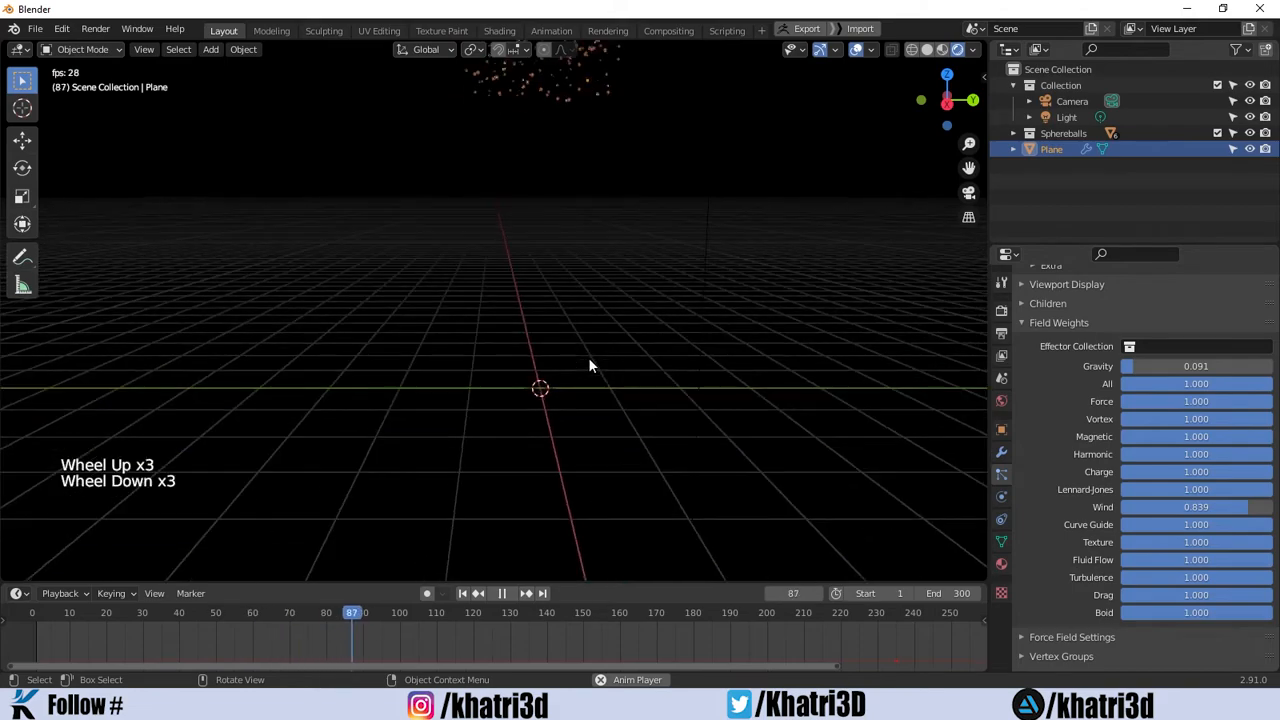
{"action": "scroll", "coordinate": [623, 280], "scroll_direction": "up", "scroll_amount": 4}
{"action": "middle_click_drag", "start_coordinate": [617, 200], "coordinate": [553, 261], "text": "shift"}
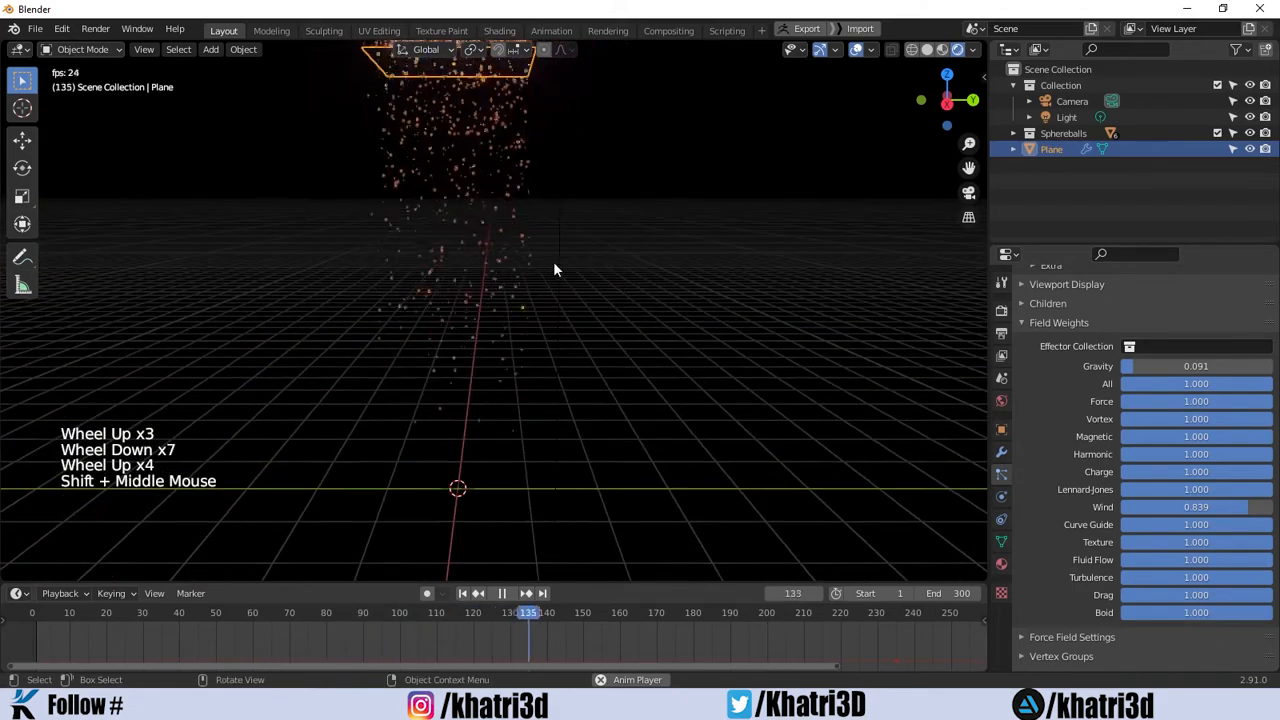
{"action": "scroll", "coordinate": [506, 216], "scroll_direction": "up", "scroll_amount": 1}
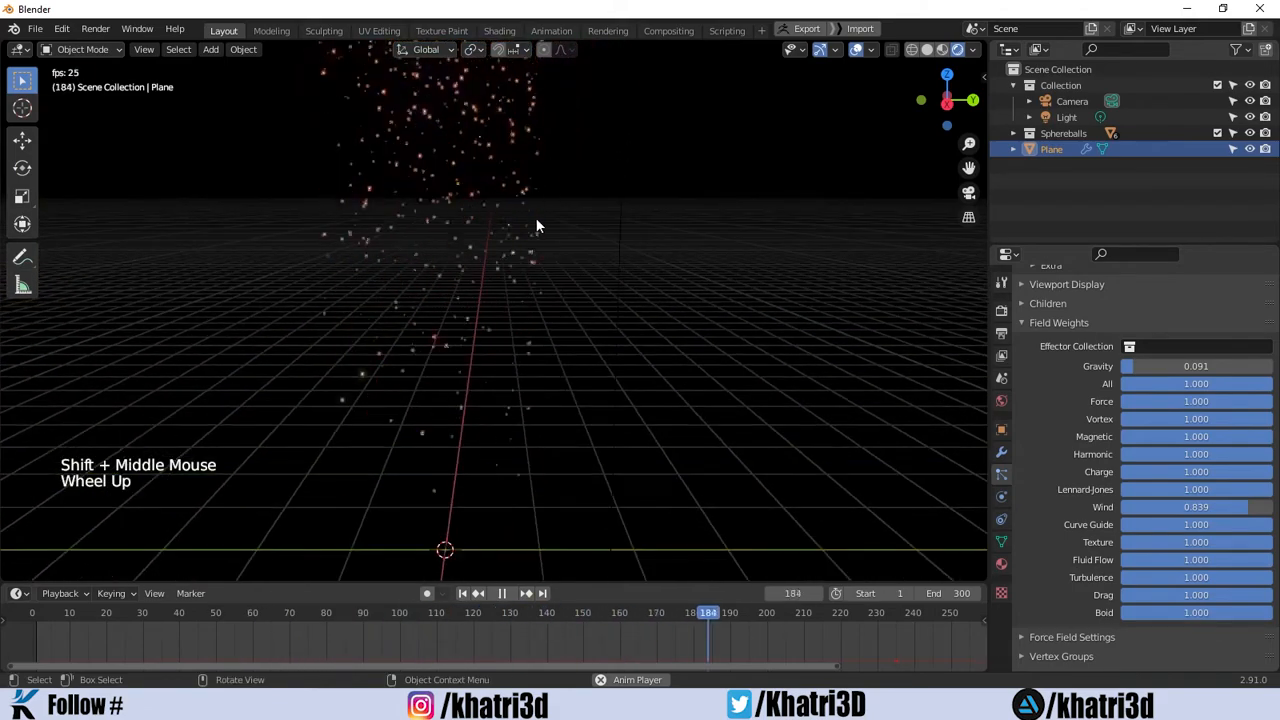
{"action": "key", "text": "space"}
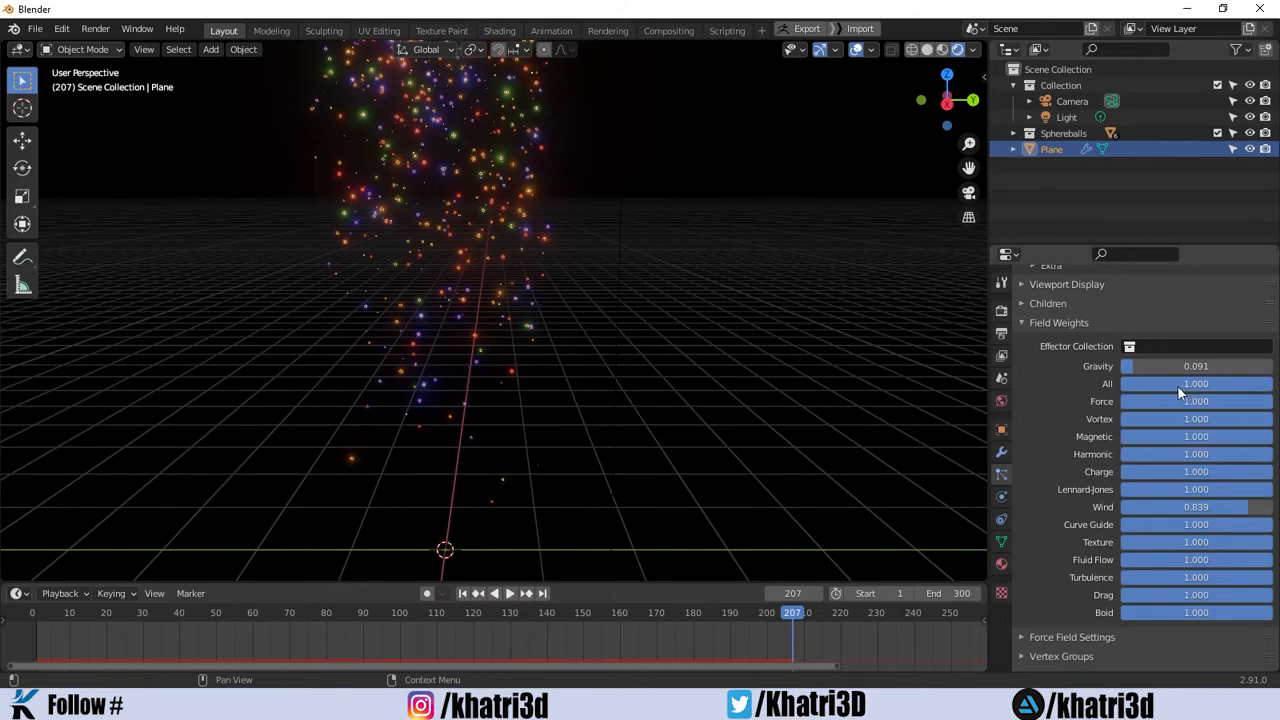
Deselect the plane and add a mesh cube at the world origin beneath the falling particles.
{"action": "scroll", "coordinate": [740, 250], "scroll_direction": "down", "scroll_amount": 6}
{"action": "scroll", "coordinate": [448, 283], "scroll_direction": "up", "scroll_amount": 4}
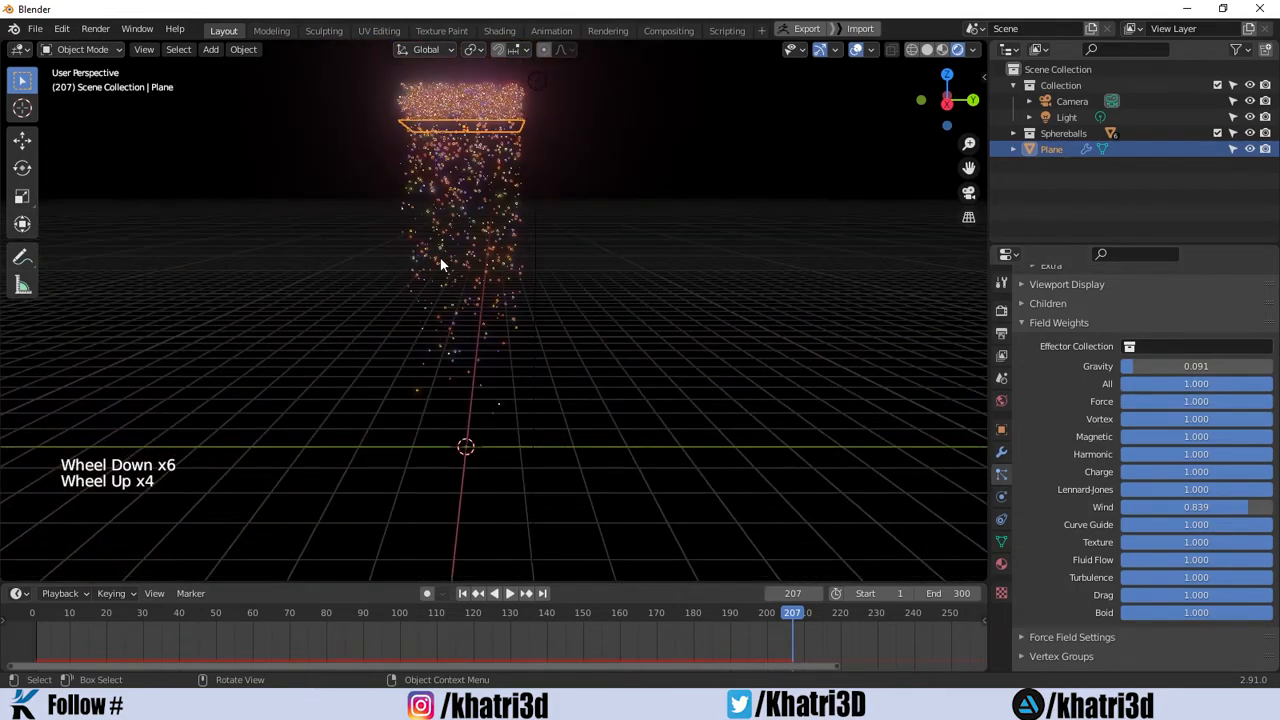
{"action": "middle_click_drag", "start_coordinate": [440, 263], "coordinate": [527, 260]}
{"action": "left_click", "coordinate": [532, 261]}
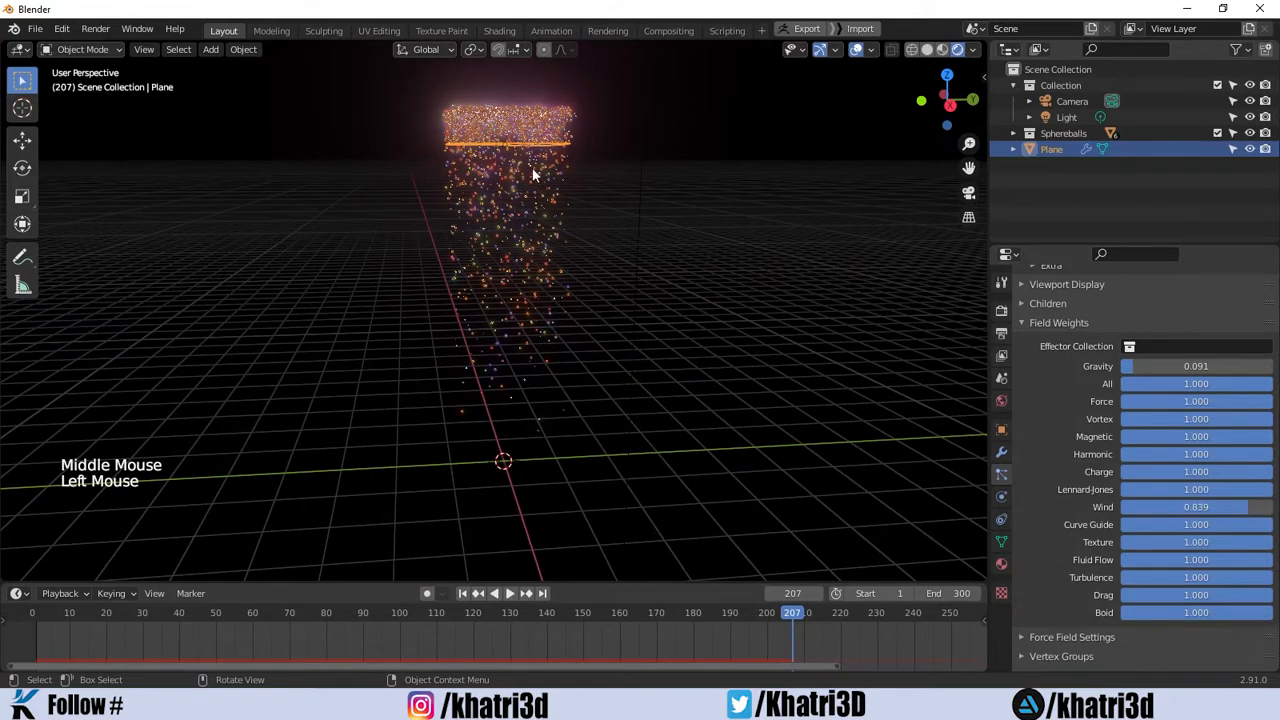
{"action": "left_click", "coordinate": [639, 286]}
{"action": "left_click", "coordinate": [639, 286]}
{"action": "key", "text": "shift+a"}
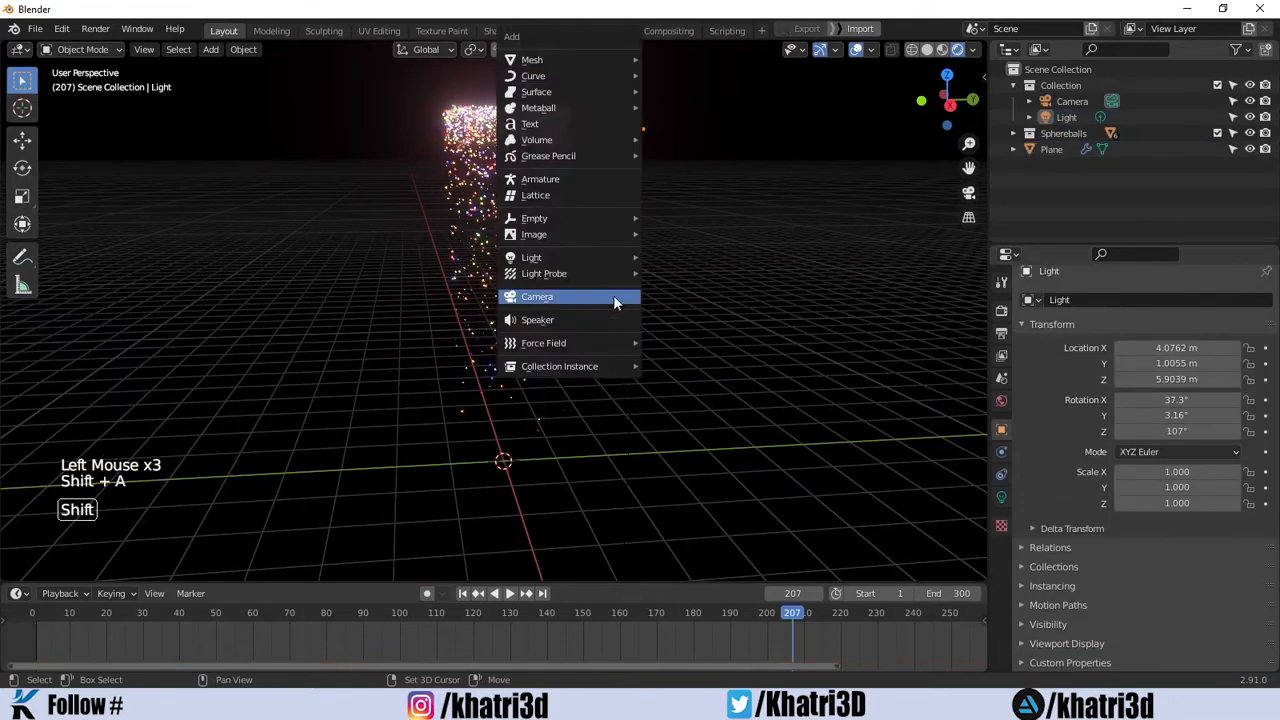
{"action": "mouse_move", "coordinate": [553, 59]}
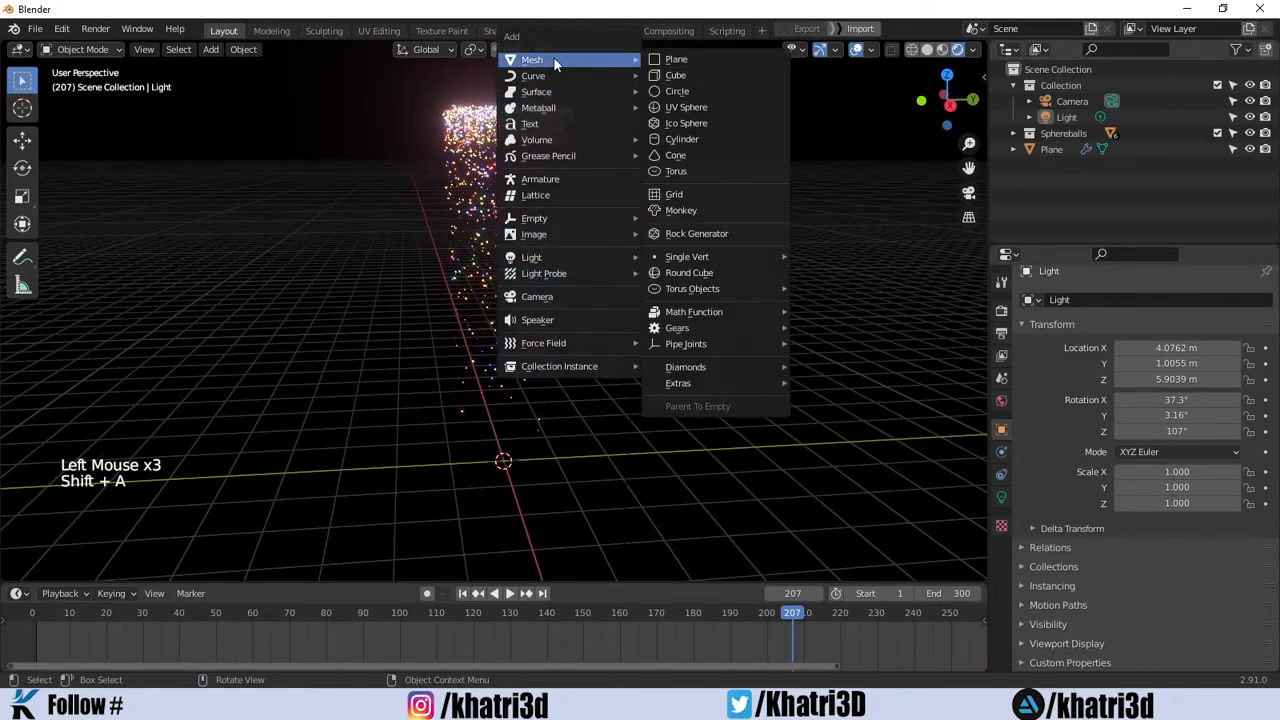
{"action": "left_click", "coordinate": [695, 77]}
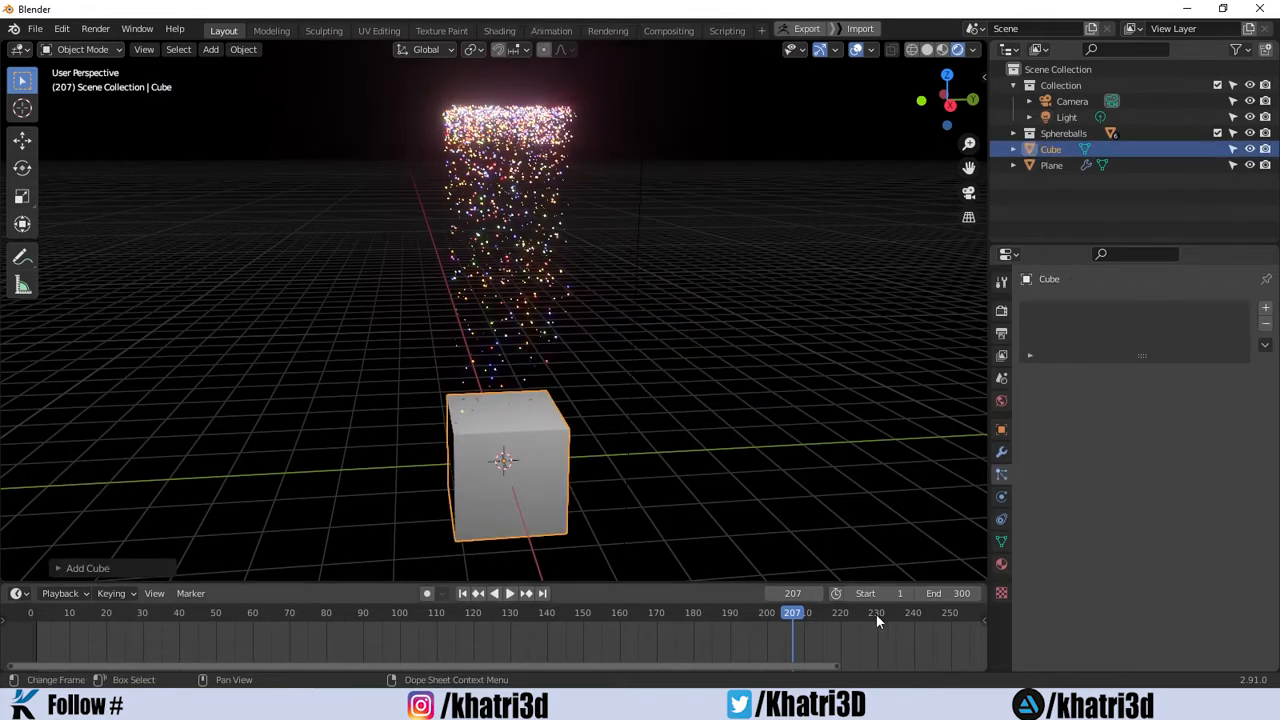
Return the animation to frame 1 and scale the new cube down.
{"action": "left_click", "coordinate": [802, 593]}
{"action": "type", "text": "1"}
{"action": "key", "text": "Return"}
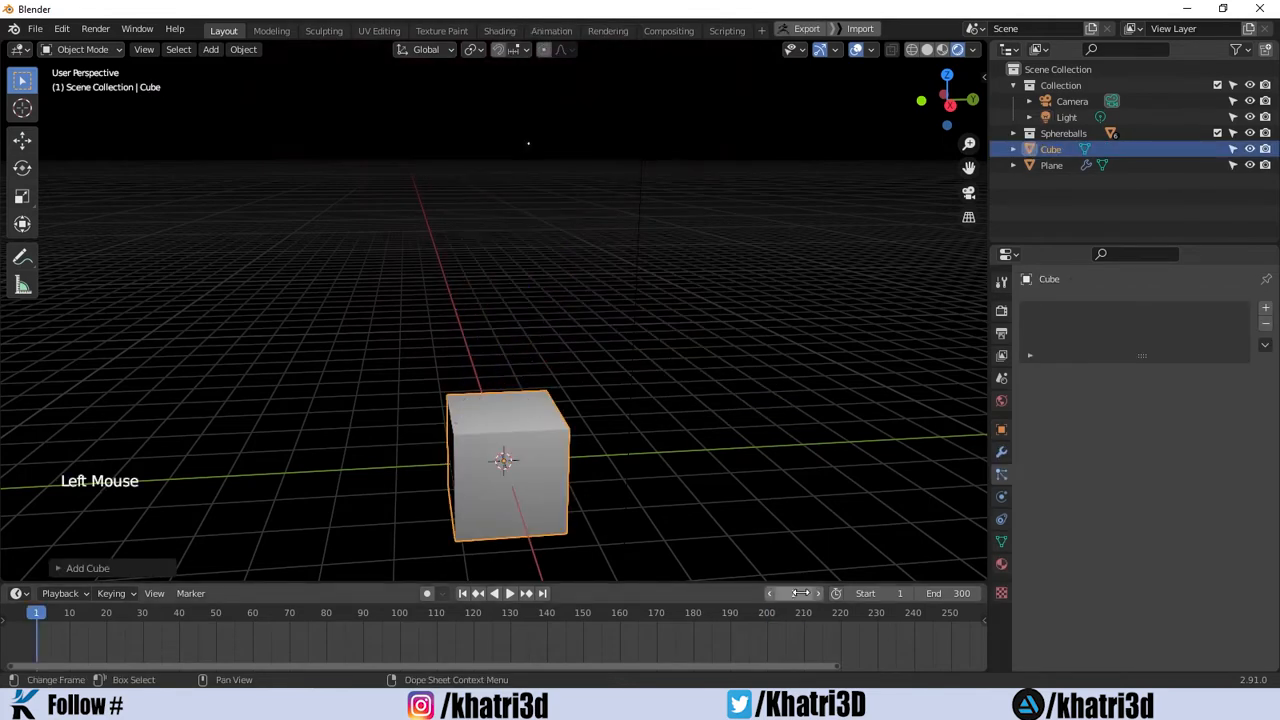
{"action": "middle_click_drag", "start_coordinate": [520, 217], "coordinate": [660, 450]}
{"action": "key", "text": "s"}
{"action": "left_click", "coordinate": [676, 548]}
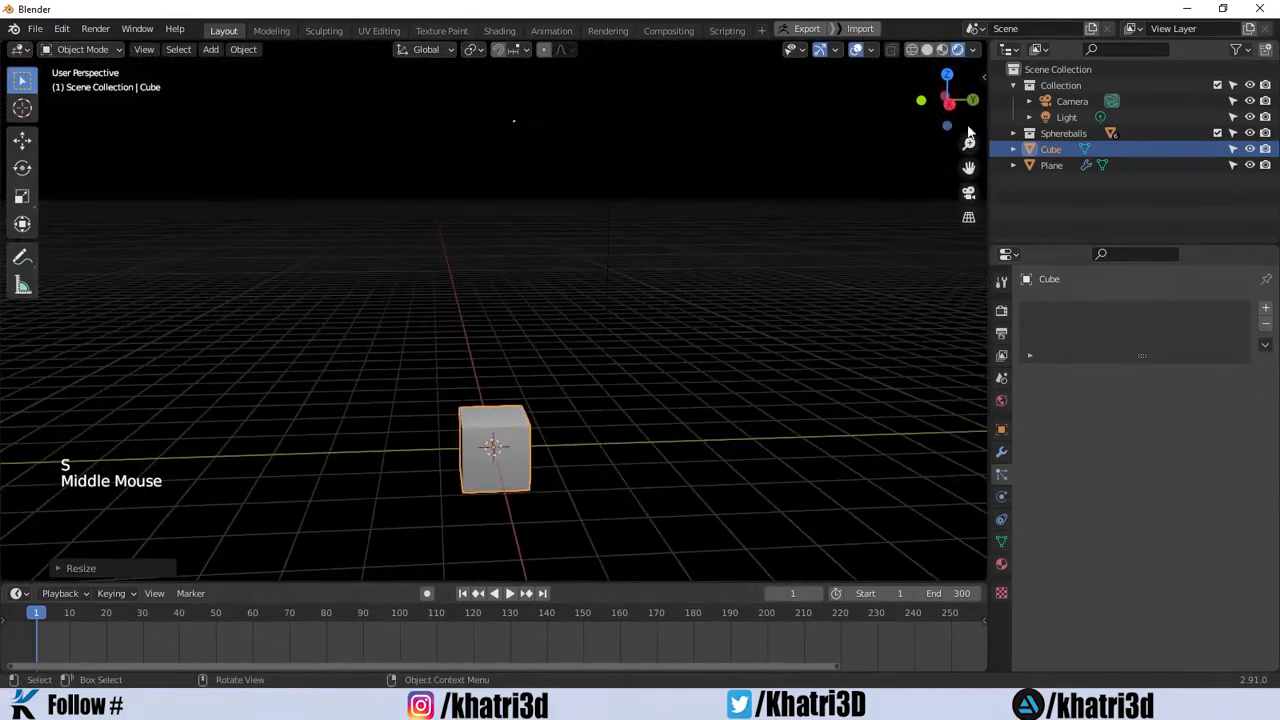
Switch to solid shading and, in the right view, move the cube about 1.87 m along Y and 1.74 m along Z.
{"action": "left_click", "coordinate": [950, 104]}
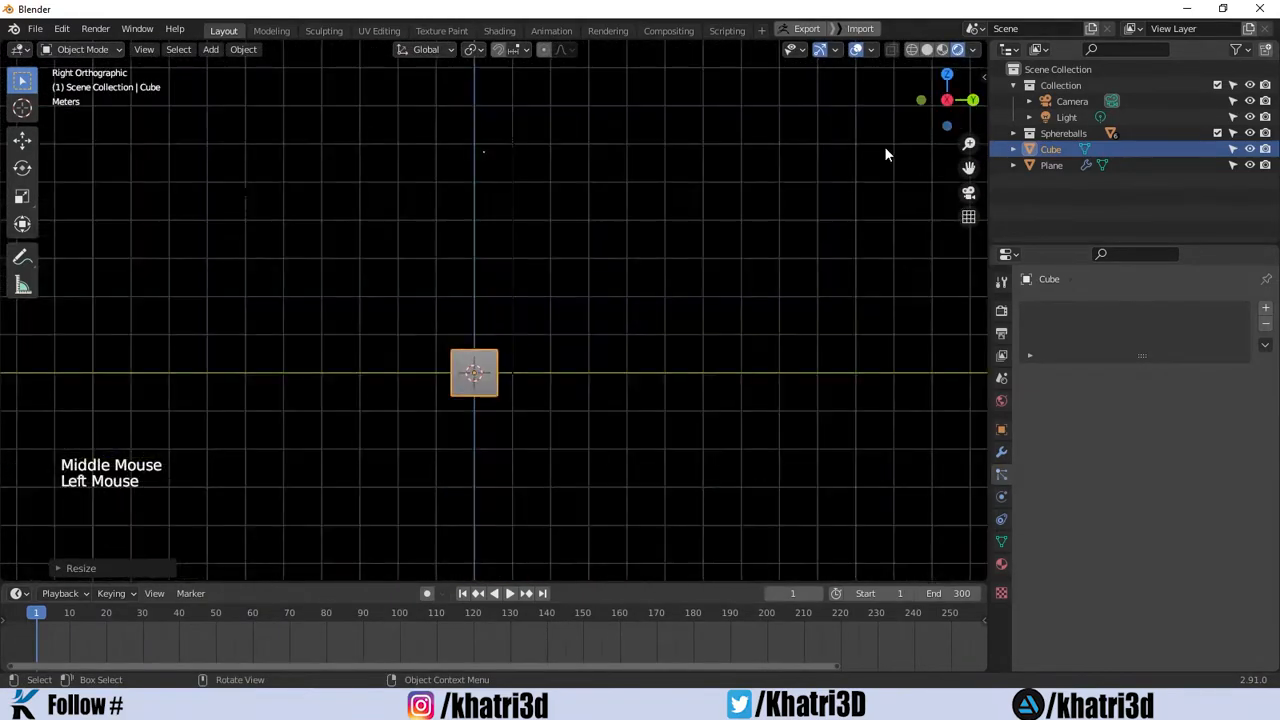
{"action": "left_click", "coordinate": [927, 49]}
{"action": "key", "text": "g"}
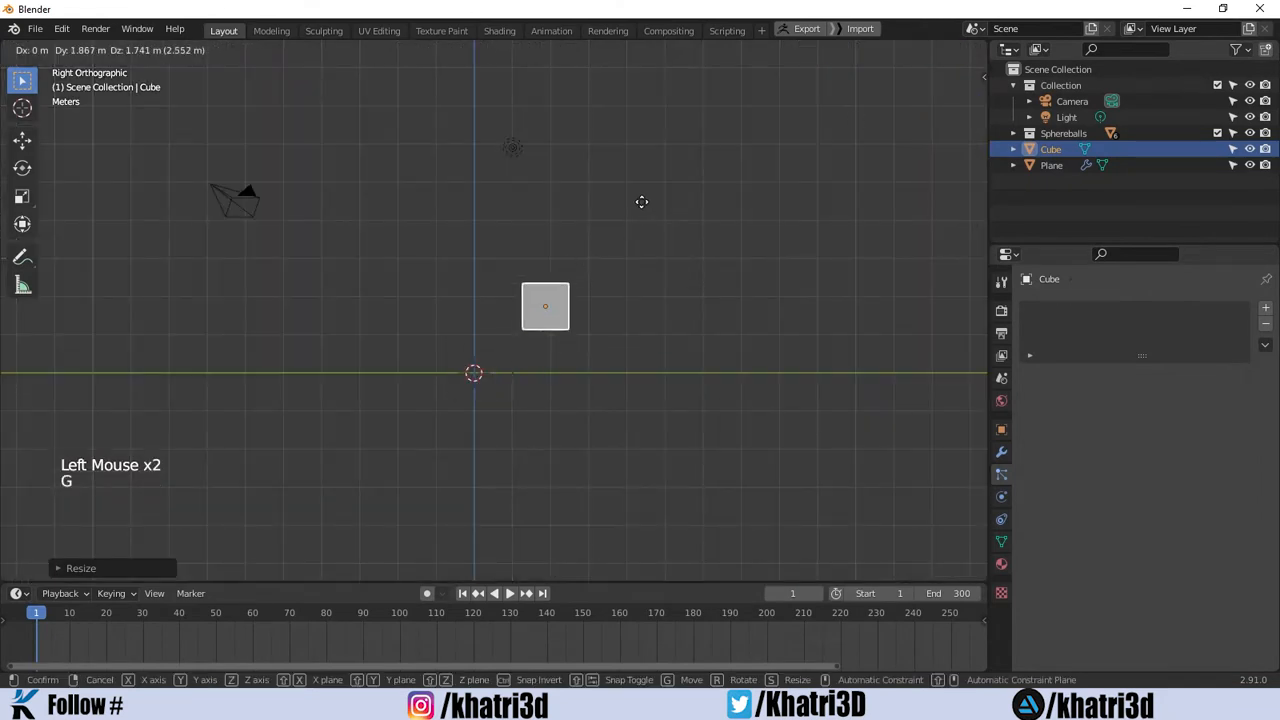
{"action": "left_click", "coordinate": [640, 203]}
{"action": "middle_click_drag", "start_coordinate": [641, 205], "coordinate": [640, 363]}
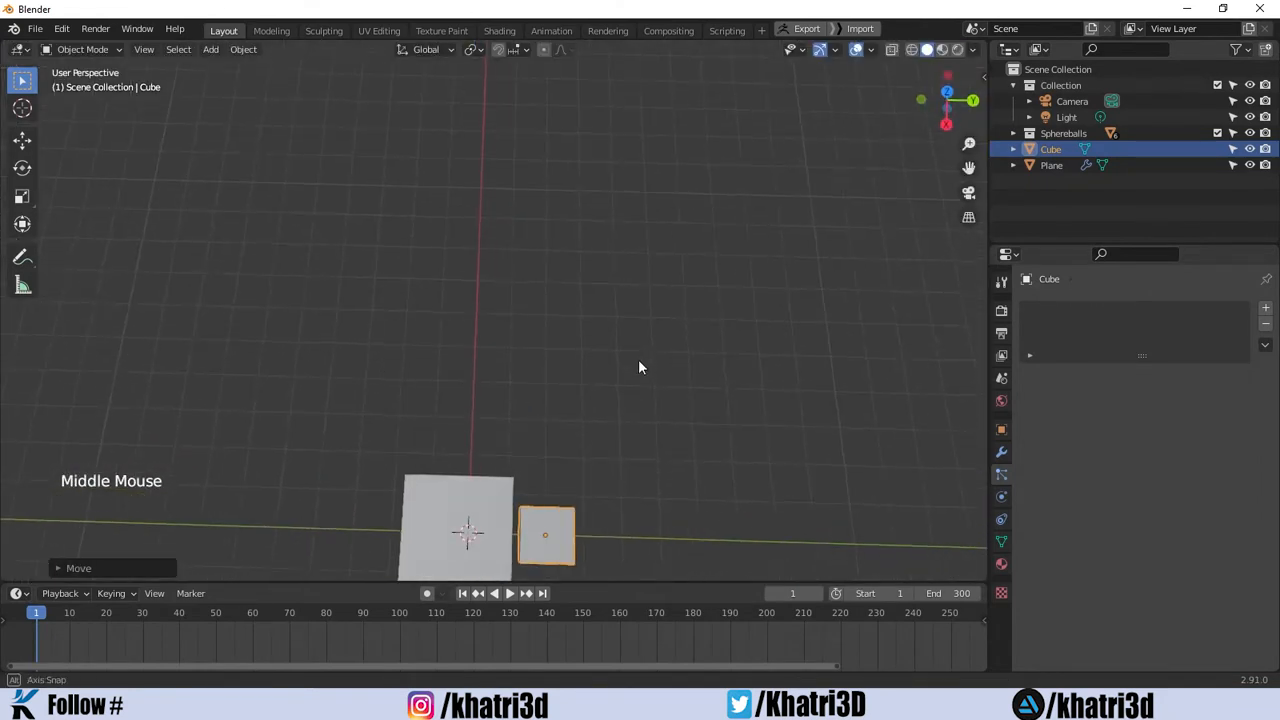
In top view, move the cube along negative Y until it partly overlaps the plane's footprint, and fine-tune its position in perspective.
{"action": "left_click", "coordinate": [946, 97]}
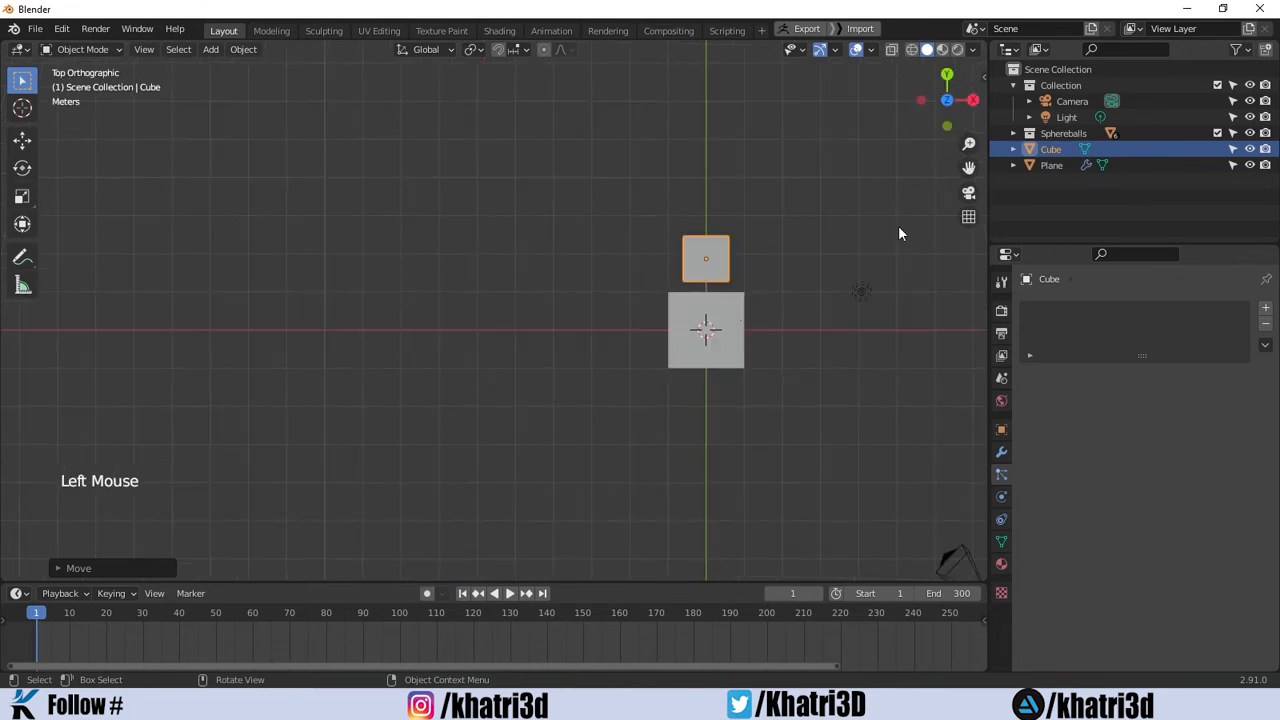
{"action": "key", "text": "g"}
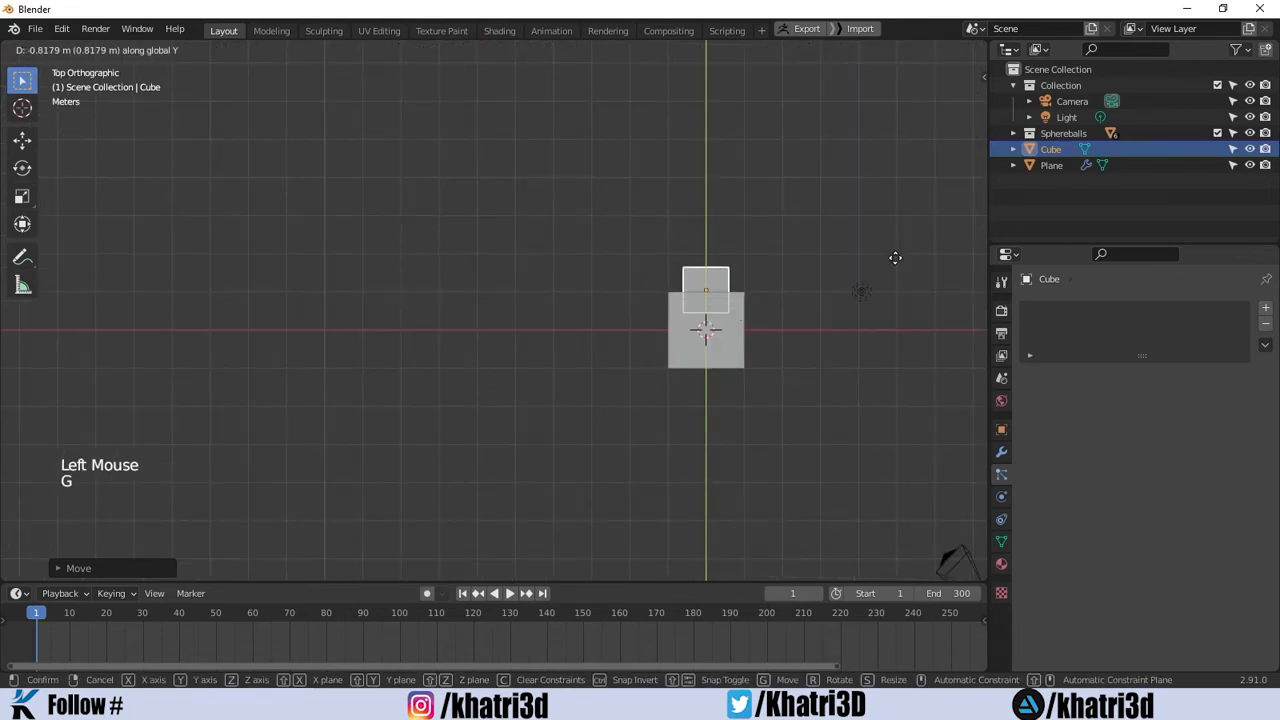
{"action": "left_click", "coordinate": [894, 265]}
{"action": "middle_click_drag", "start_coordinate": [894, 271], "coordinate": [643, 216]}
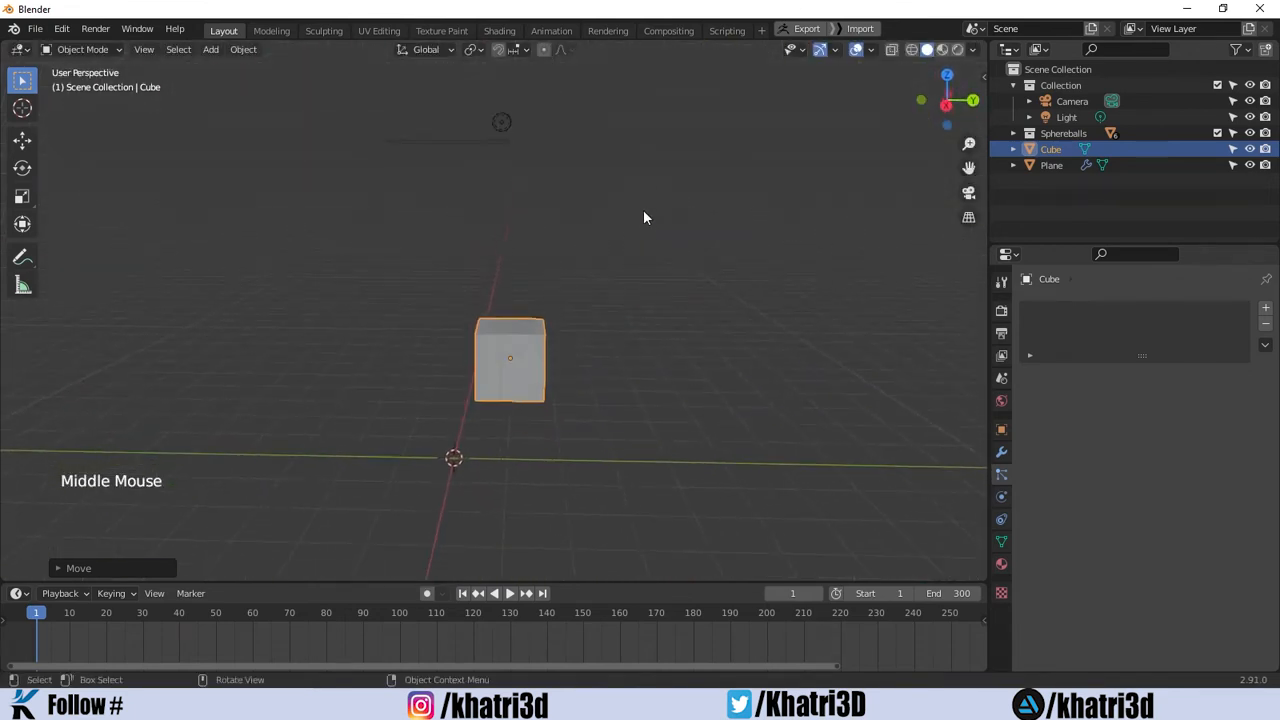
{"action": "key", "text": "g"}
{"action": "left_click", "coordinate": [632, 208]}
Select the plane and set its particle system's Gravity field weight to 1.000.
{"action": "left_click", "coordinate": [469, 142]}
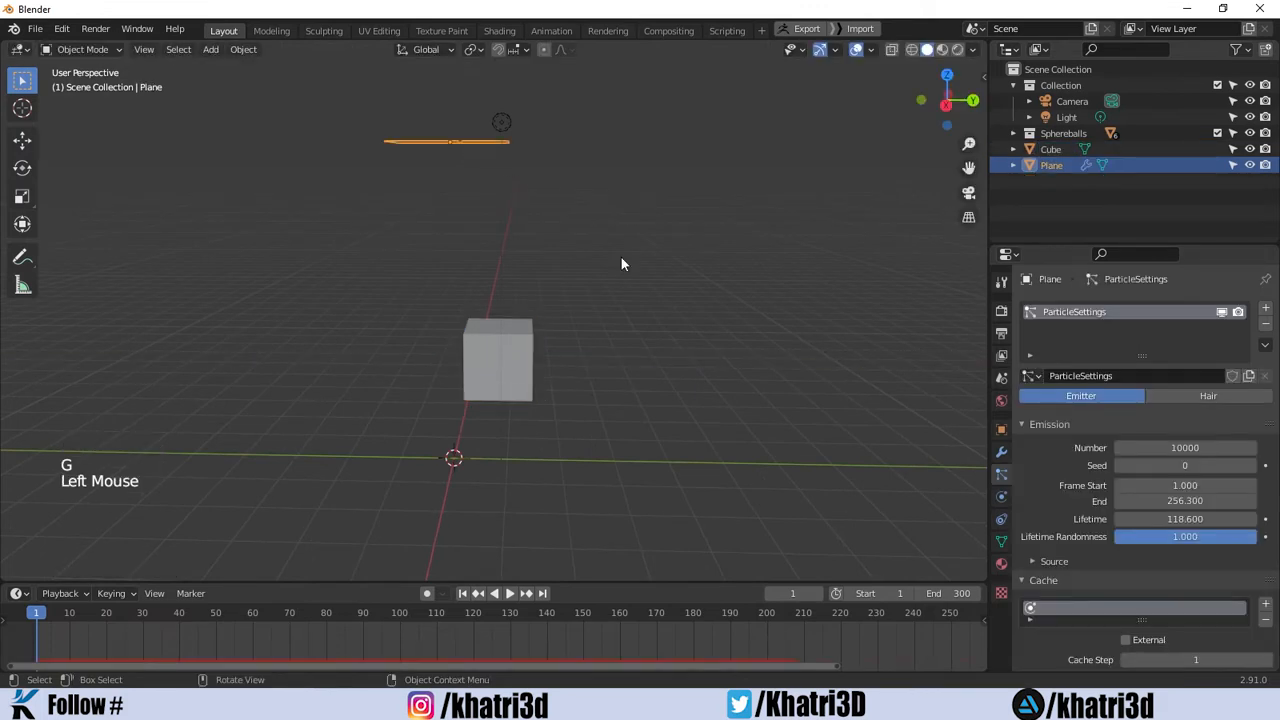
{"action": "double_click", "coordinate": [1001, 542]}
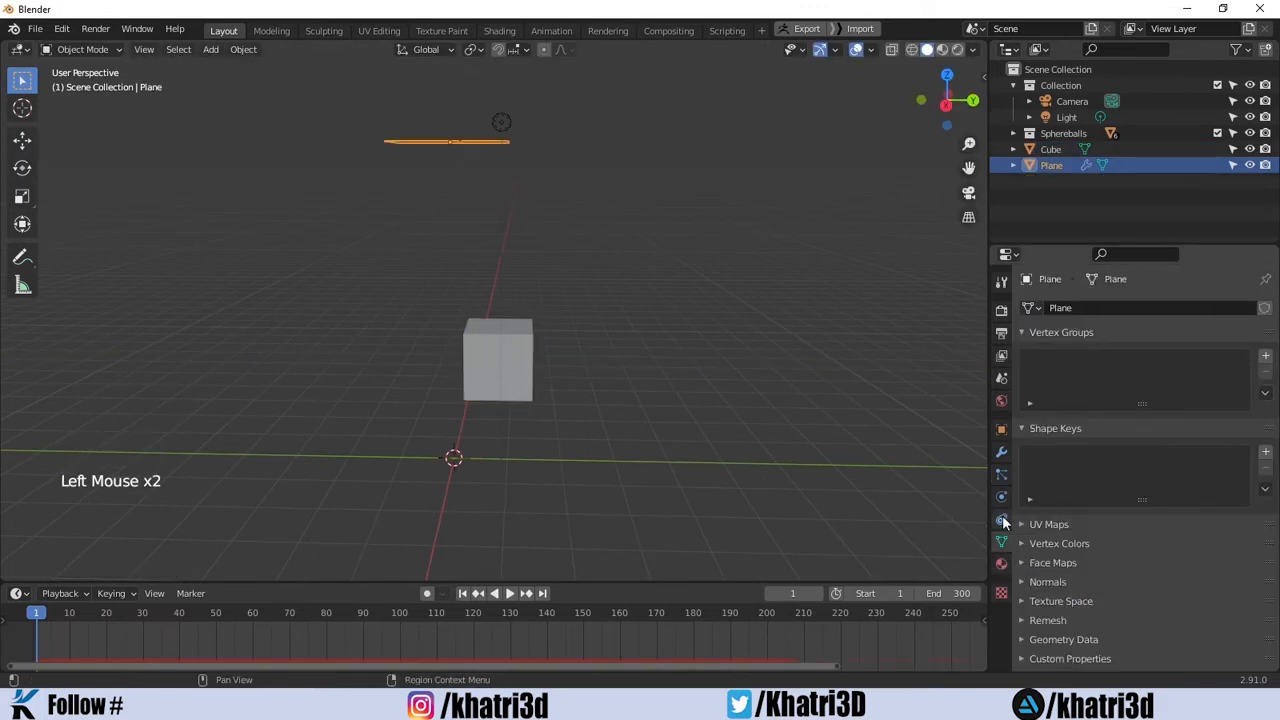
{"action": "left_click", "coordinate": [1002, 520]}
{"action": "scroll", "coordinate": [1084, 500], "scroll_direction": "down", "scroll_amount": 5}
{"action": "scroll", "coordinate": [1086, 504], "scroll_direction": "up", "scroll_amount": 1}
{"action": "scroll", "coordinate": [1086, 504], "scroll_direction": "down", "scroll_amount": 8}
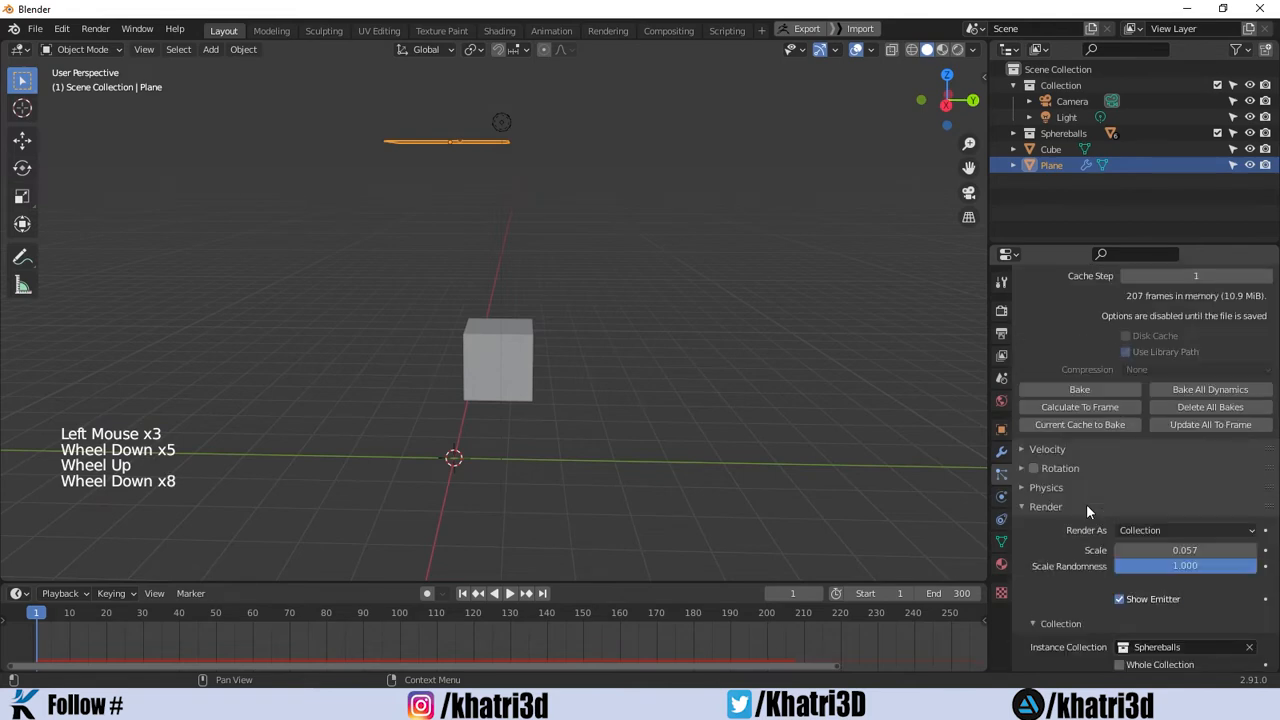
{"action": "scroll", "coordinate": [1088, 510], "scroll_direction": "down", "scroll_amount": 3}
{"action": "scroll", "coordinate": [1088, 510], "scroll_direction": "up", "scroll_amount": 1}
{"action": "scroll", "coordinate": [1088, 510], "scroll_direction": "down", "scroll_amount": 3}
{"action": "scroll", "coordinate": [1088, 510], "scroll_direction": "up", "scroll_amount": 1}
{"action": "scroll", "coordinate": [1090, 513], "scroll_direction": "down", "scroll_amount": 9}
{"action": "scroll", "coordinate": [1092, 516], "scroll_direction": "up", "scroll_amount": 1}
{"action": "scroll", "coordinate": [1092, 516], "scroll_direction": "down", "scroll_amount": 1}
{"action": "left_click_drag", "start_coordinate": [1155, 463], "coordinate": [1107, 465], "text": "shift"}
{"action": "key", "text": "Escape"}
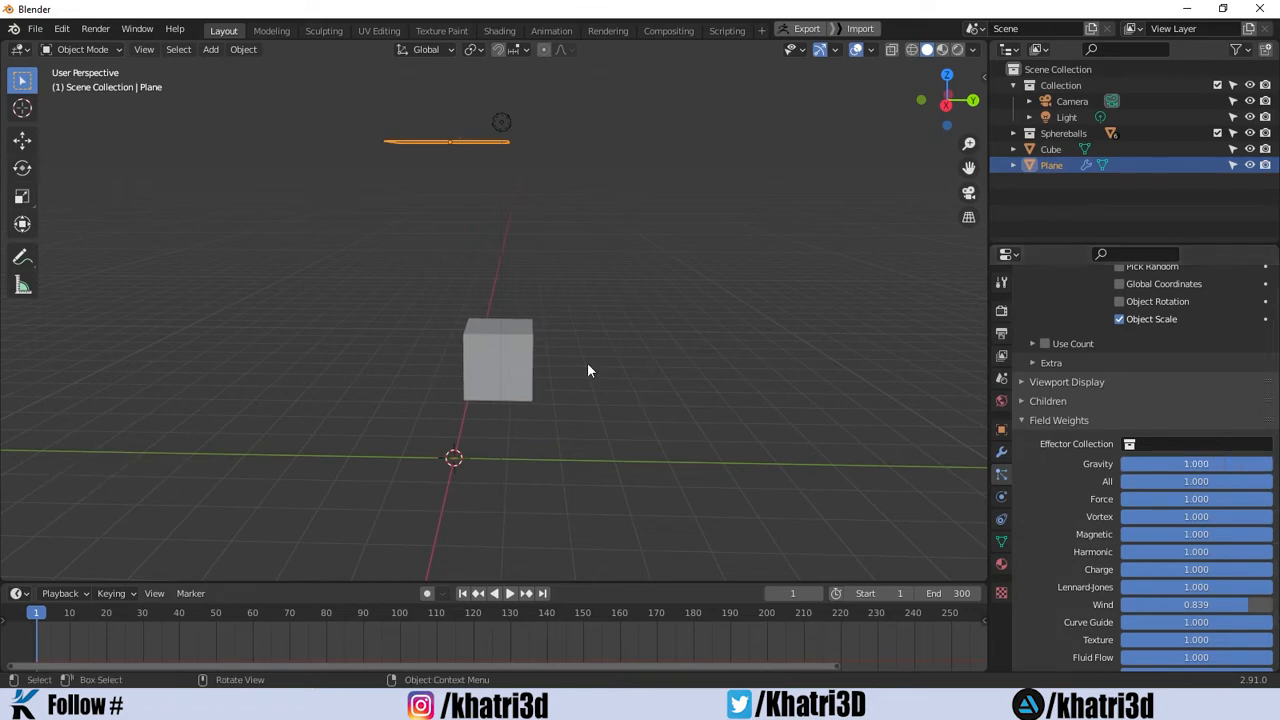
Switch to rendered shading with the plane selected, play the falling particles briefly and return to frame 1.
{"action": "left_click", "coordinate": [521, 240]}
{"action": "left_click", "coordinate": [459, 145]}
{"action": "left_click", "coordinate": [957, 49]}
{"action": "key", "text": "space"}
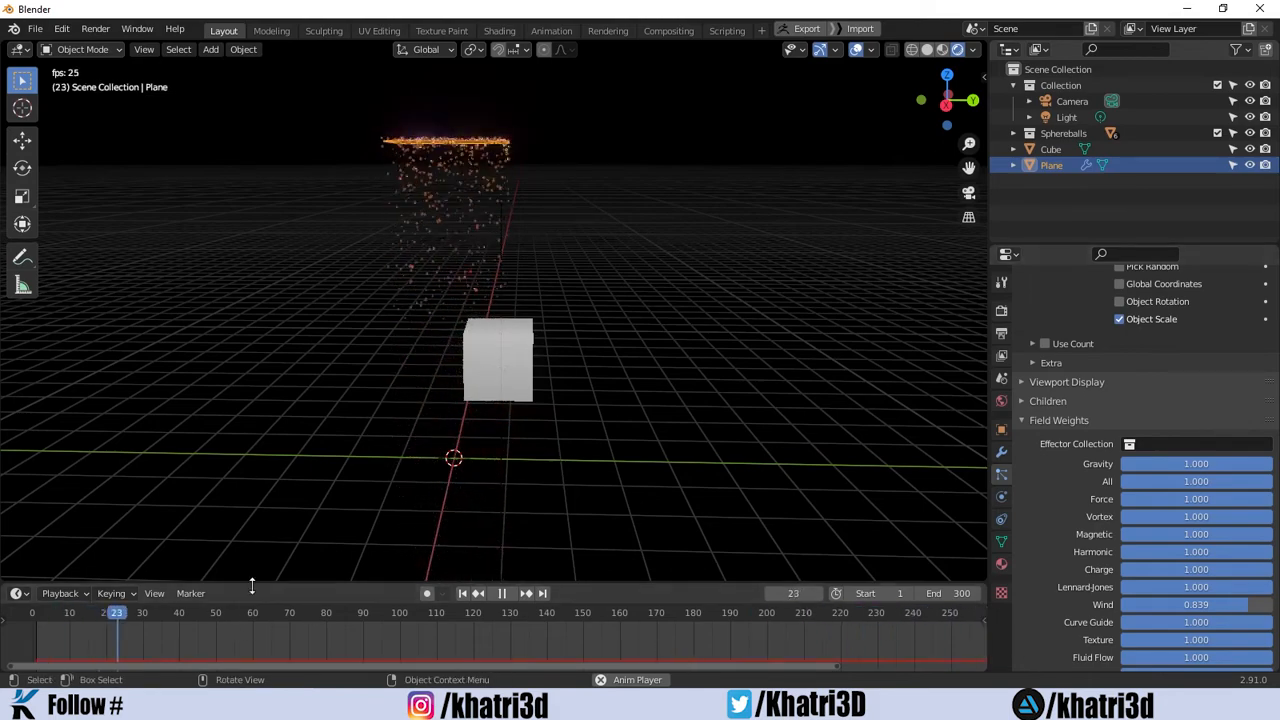
{"action": "key", "text": "space"}
{"action": "left_click", "coordinate": [70, 624]}
{"action": "left_click", "coordinate": [39, 625]}
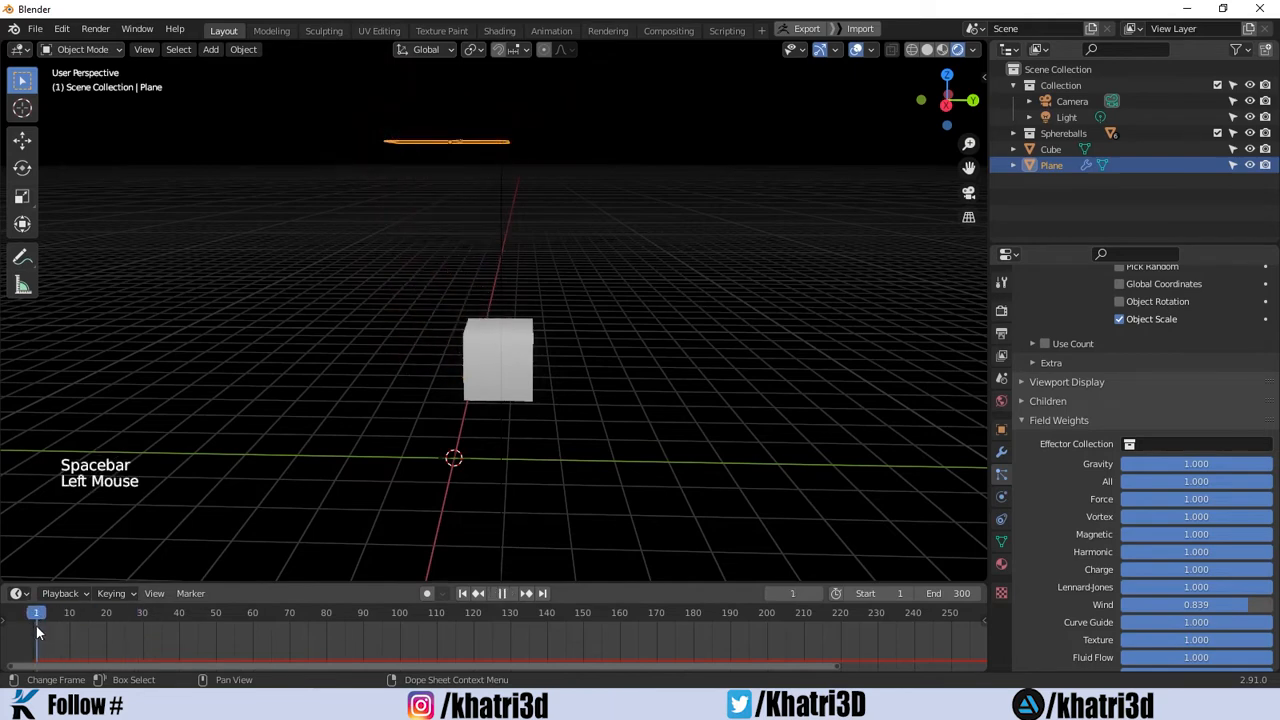
Select the cube, enable Collision physics on it and review its particle collision options.
{"action": "left_click", "coordinate": [522, 360]}
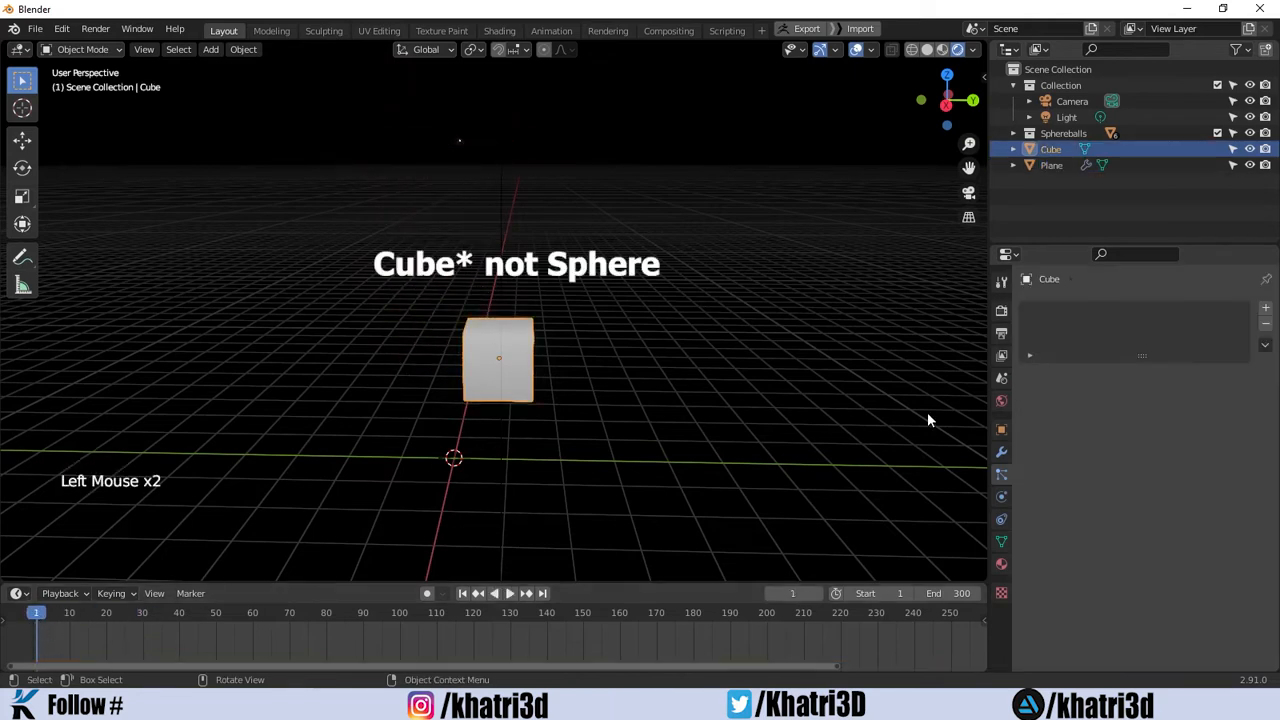
{"action": "left_click", "coordinate": [1001, 497]}
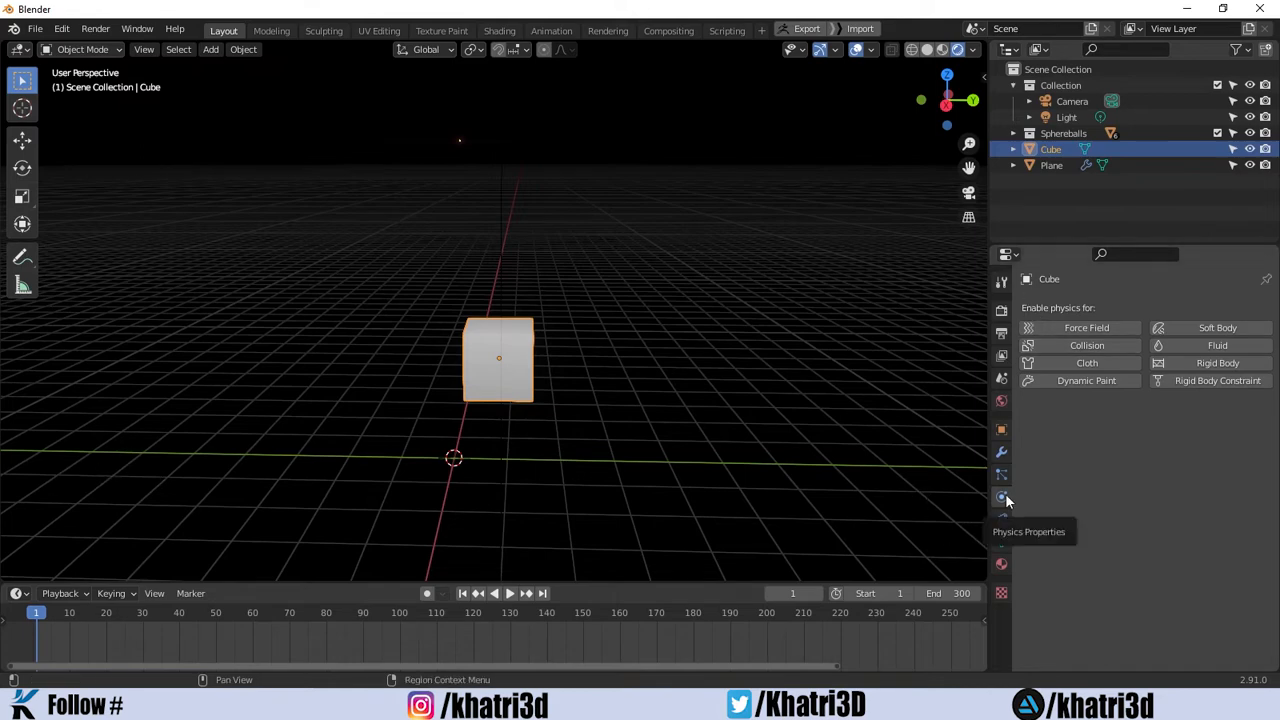
{"action": "left_click", "coordinate": [1076, 345]}
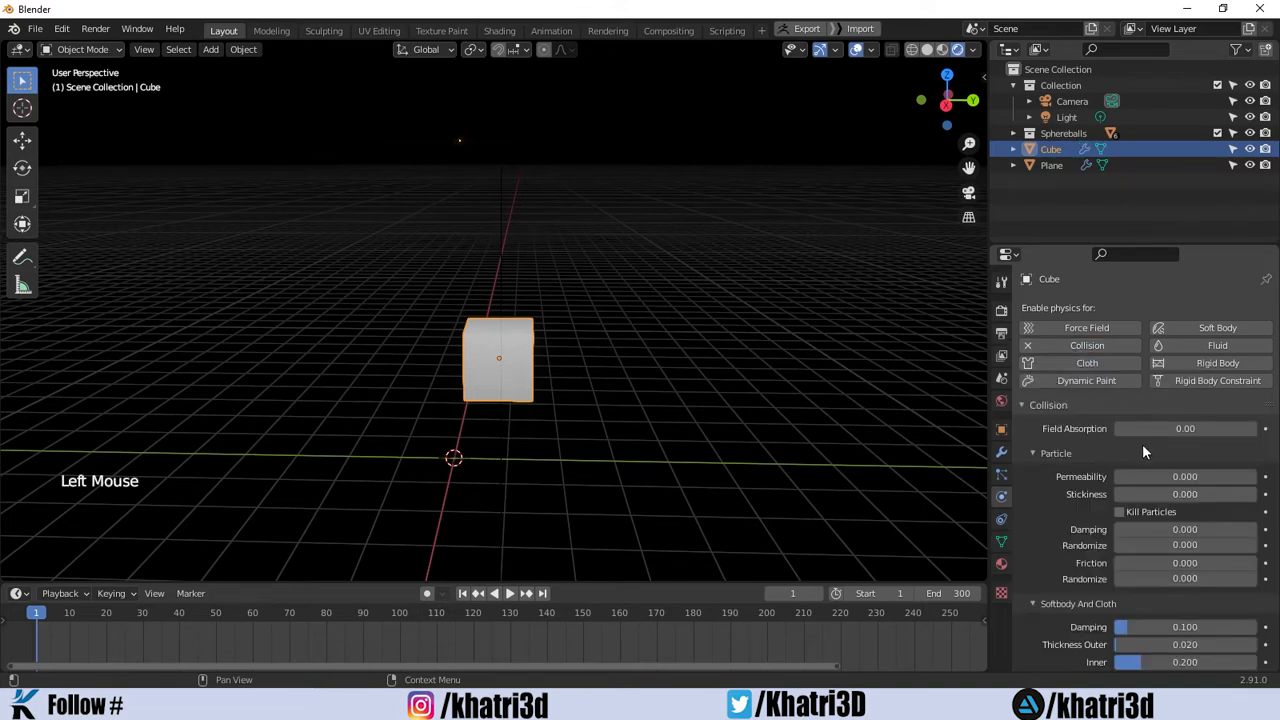
{"action": "scroll", "coordinate": [1142, 450], "scroll_direction": "down", "scroll_amount": 3}
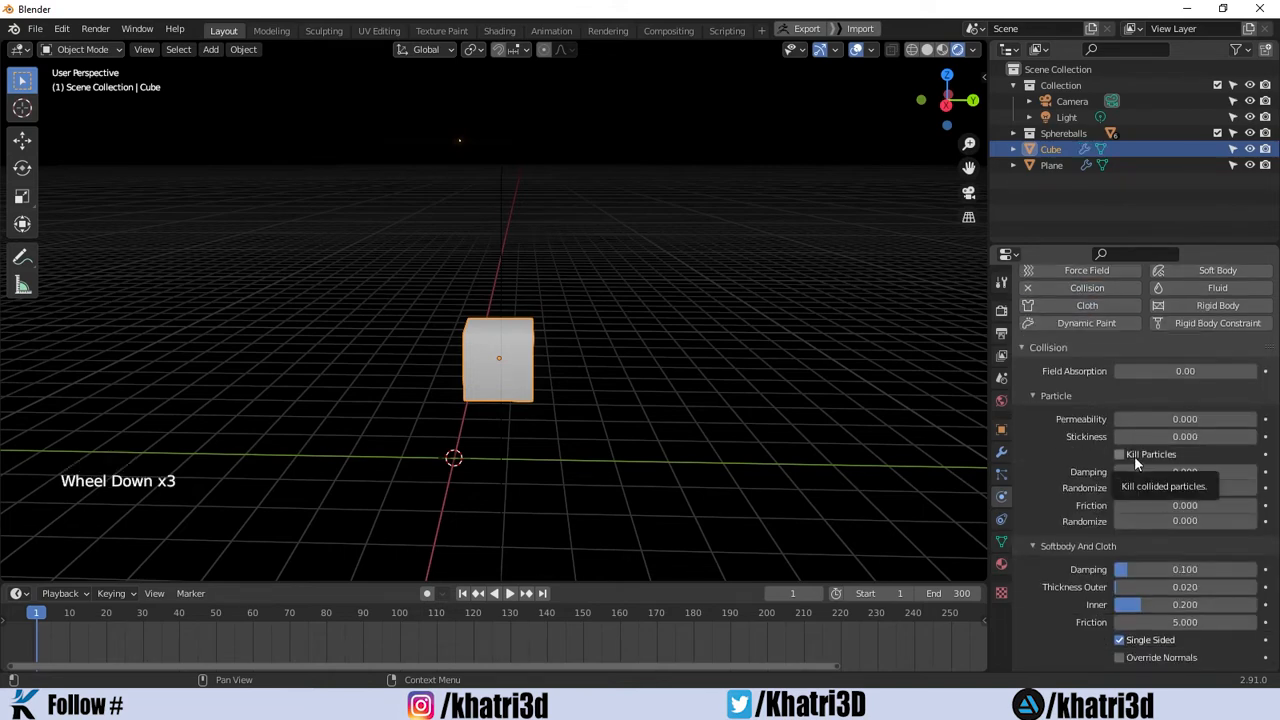
{"action": "scroll", "coordinate": [1149, 586], "scroll_direction": "down", "scroll_amount": 2}
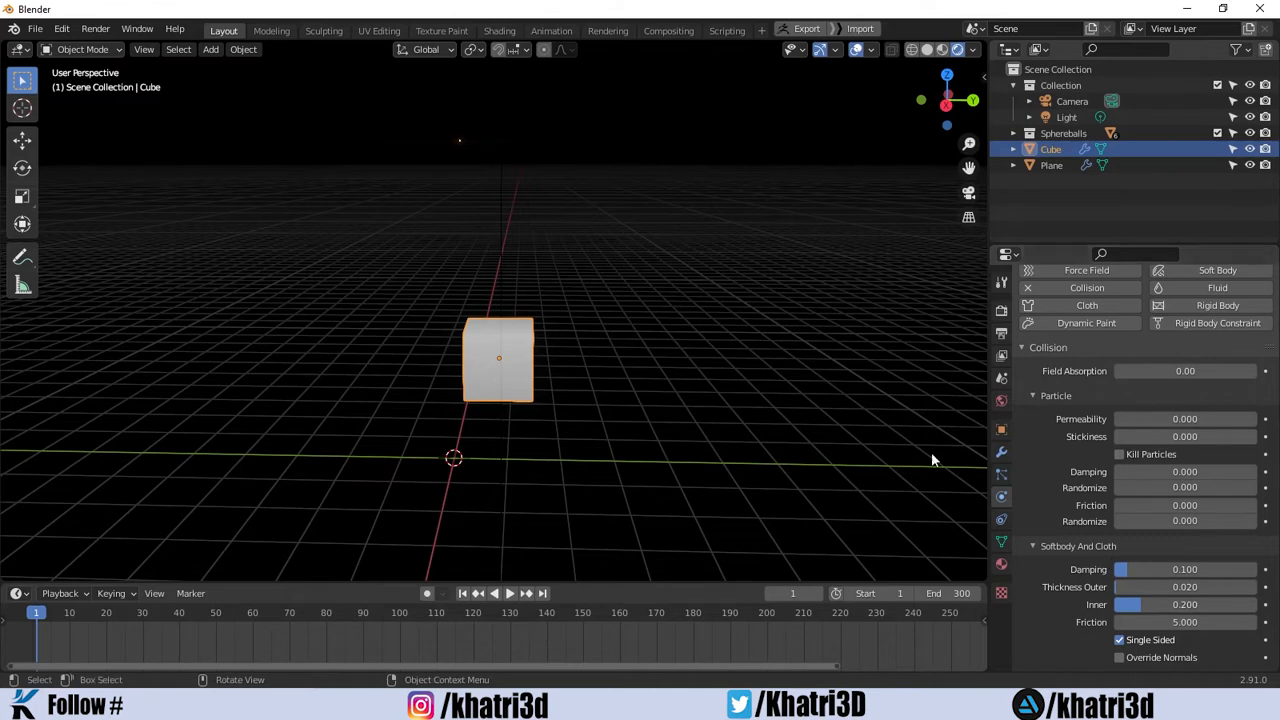
Select the plane, play the animation to check how the particles meet the cube up close, and stop playback.
{"action": "left_click", "coordinate": [455, 141]}
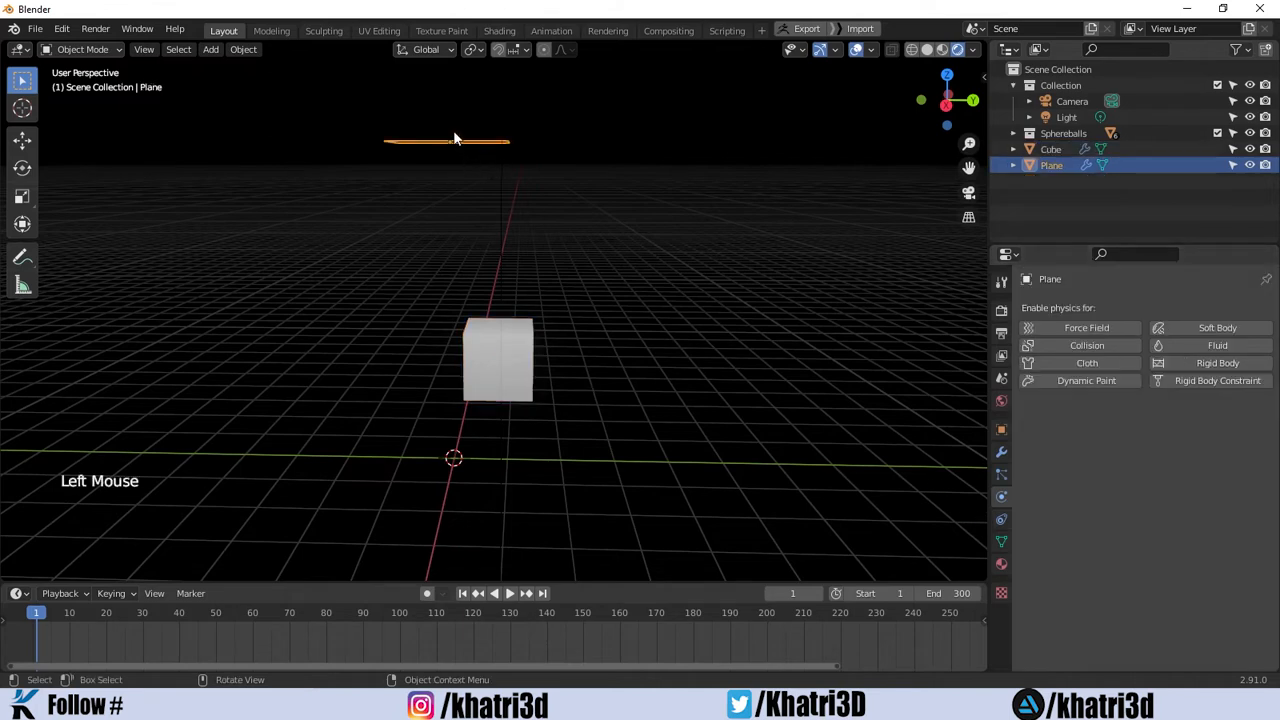
{"action": "key", "text": "space"}
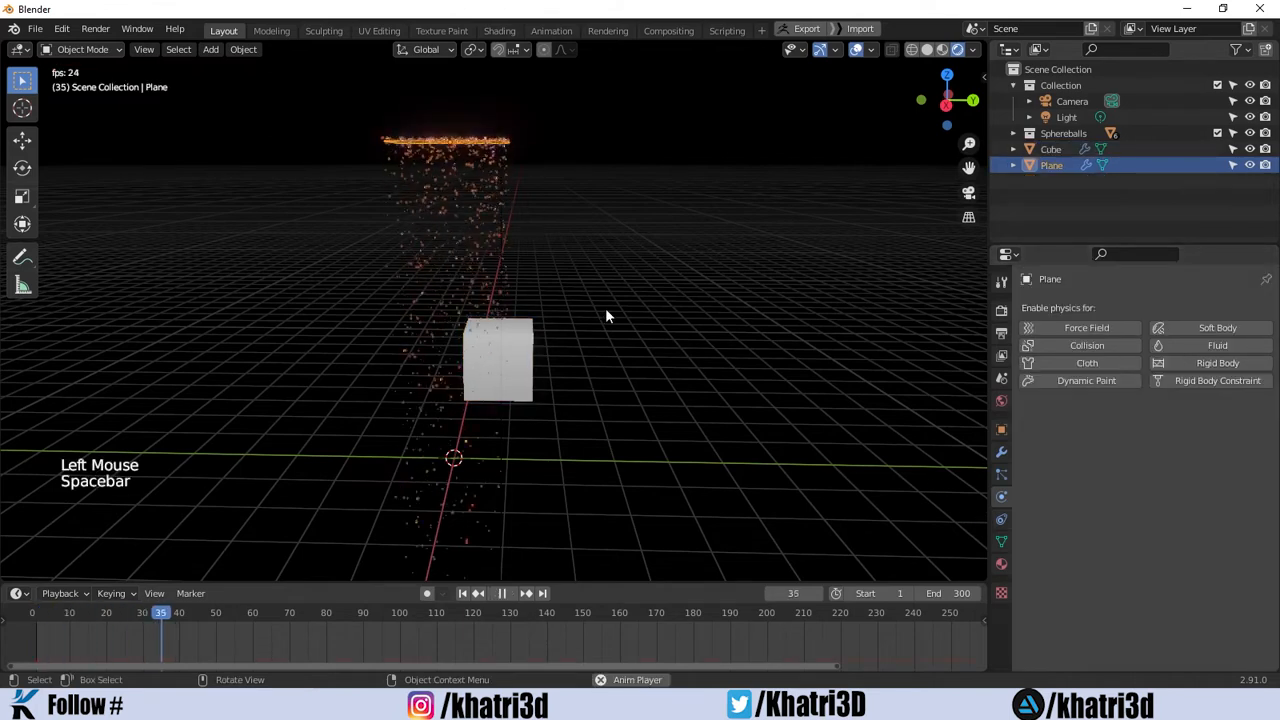
{"action": "scroll", "coordinate": [550, 340], "scroll_direction": "up", "scroll_amount": 3}
{"action": "middle_click_drag", "start_coordinate": [636, 390], "coordinate": [523, 397]}
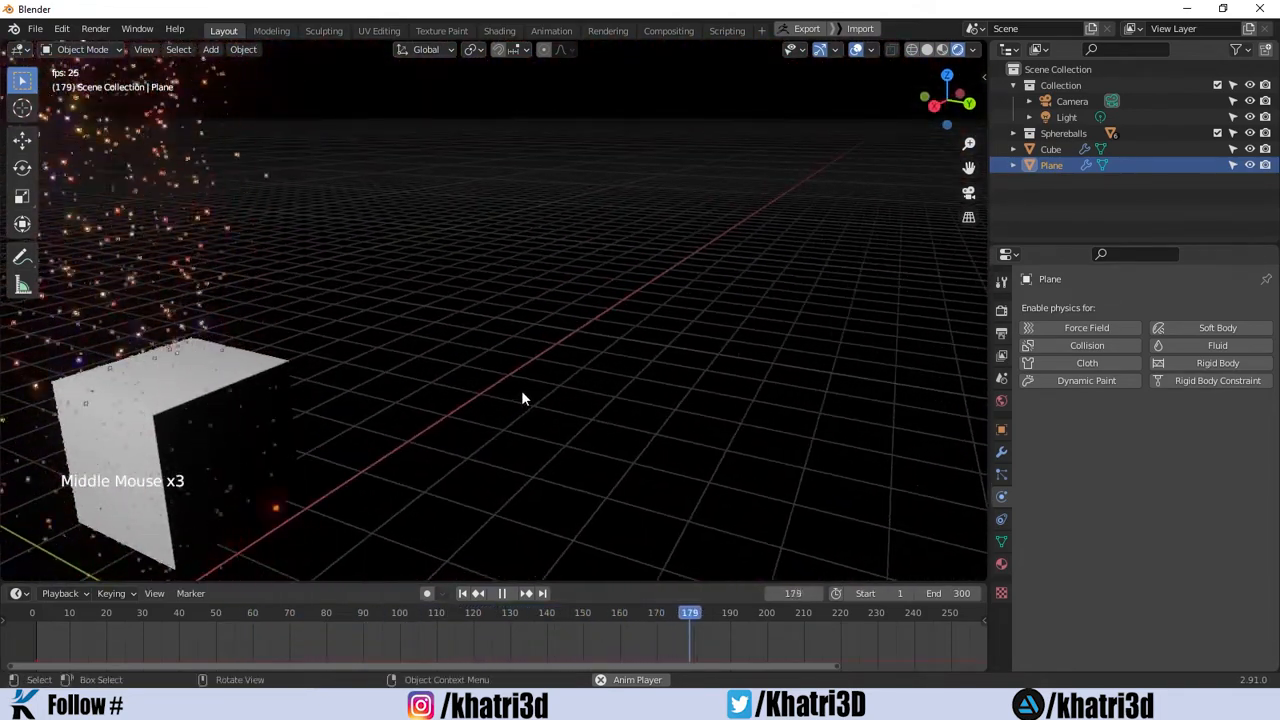
{"action": "key", "text": "space"}
Enable Collision physics on the plane and replay the animation from frame 1 to check the particles around the cube.
{"action": "left_click", "coordinate": [1086, 344]}
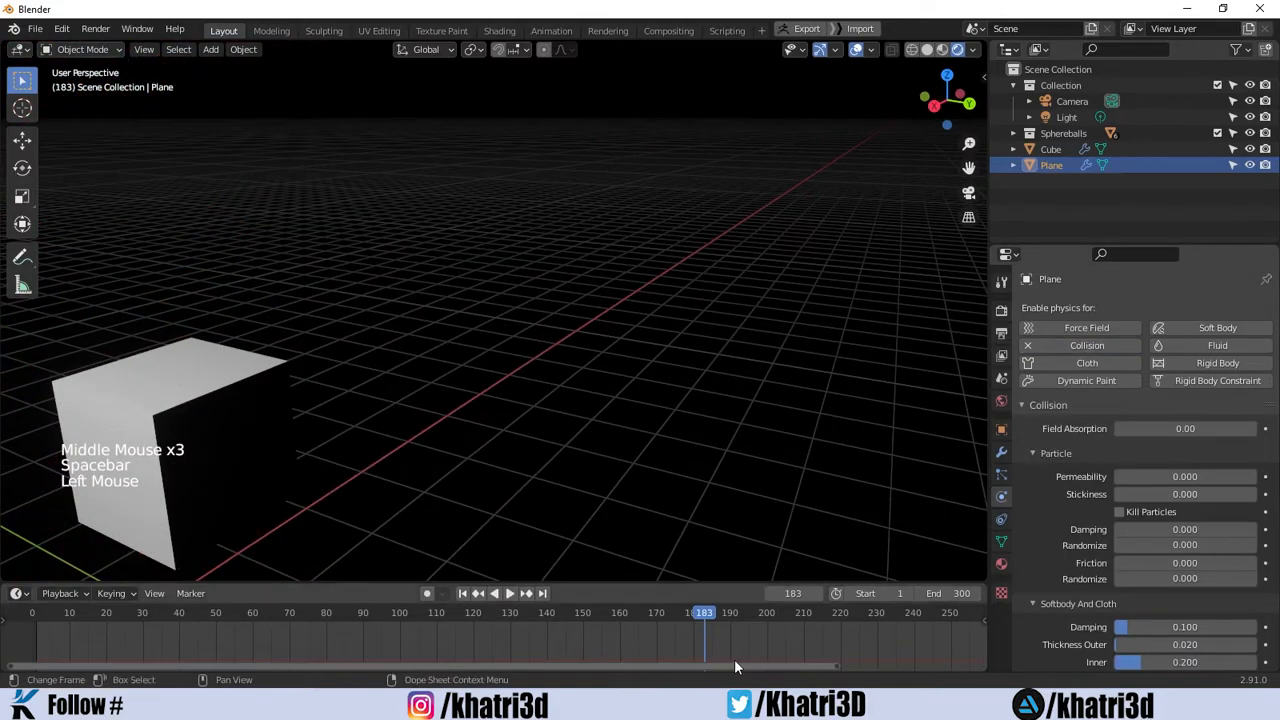
{"action": "left_click_drag", "start_coordinate": [709, 614], "coordinate": [226, 626]}
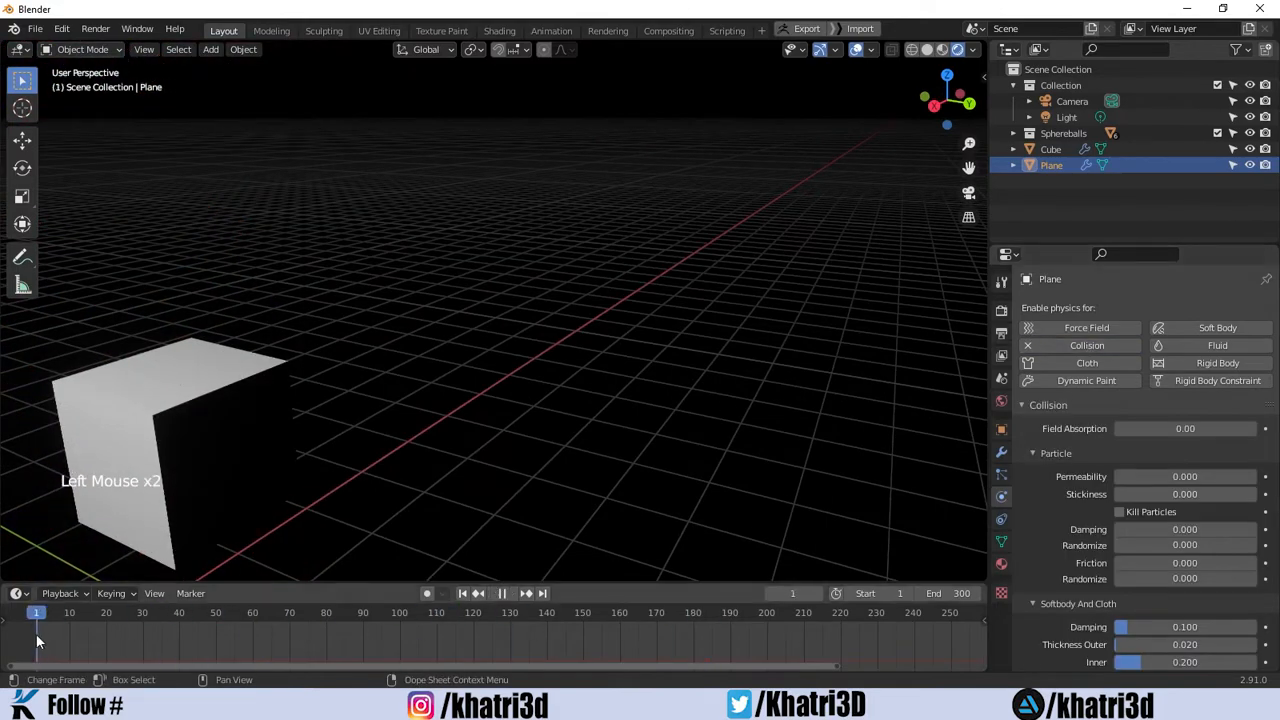
{"action": "scroll", "coordinate": [420, 434], "scroll_direction": "down", "scroll_amount": 3}
{"action": "middle_click_drag", "start_coordinate": [430, 420], "coordinate": [543, 340]}
{"action": "key", "text": "space"}
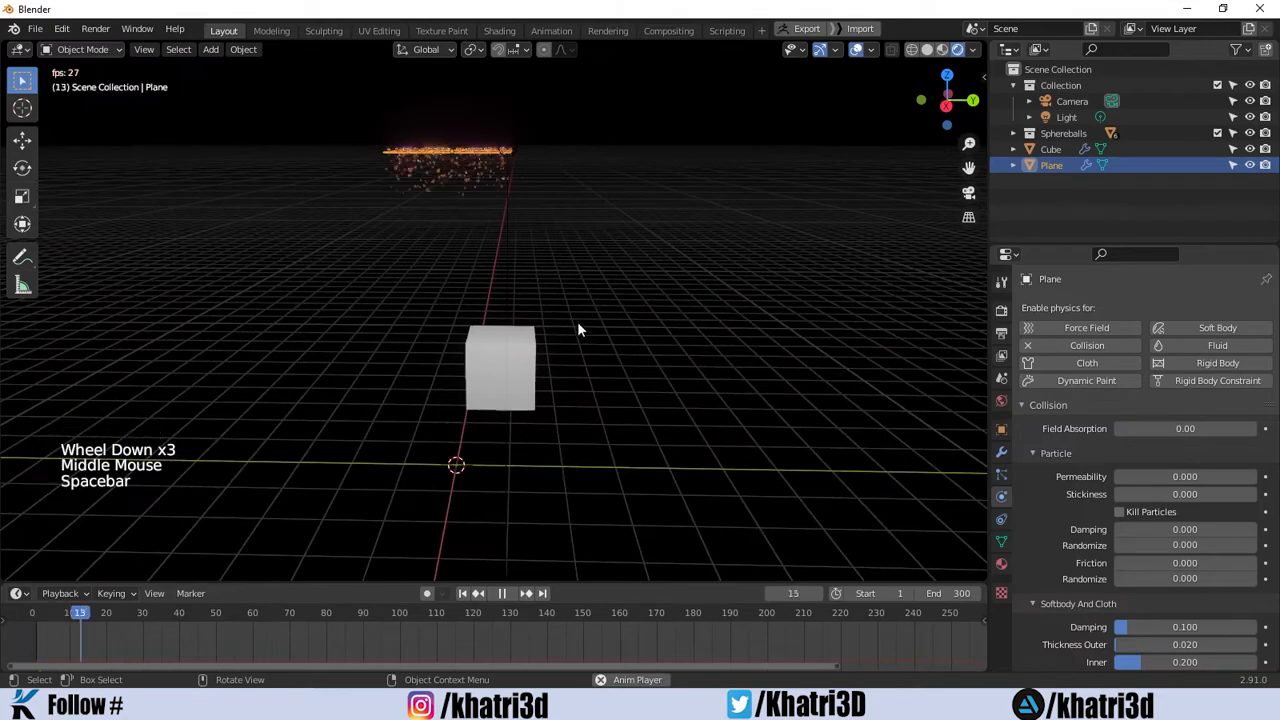
{"action": "middle_click_drag", "start_coordinate": [590, 402], "coordinate": [558, 396]}
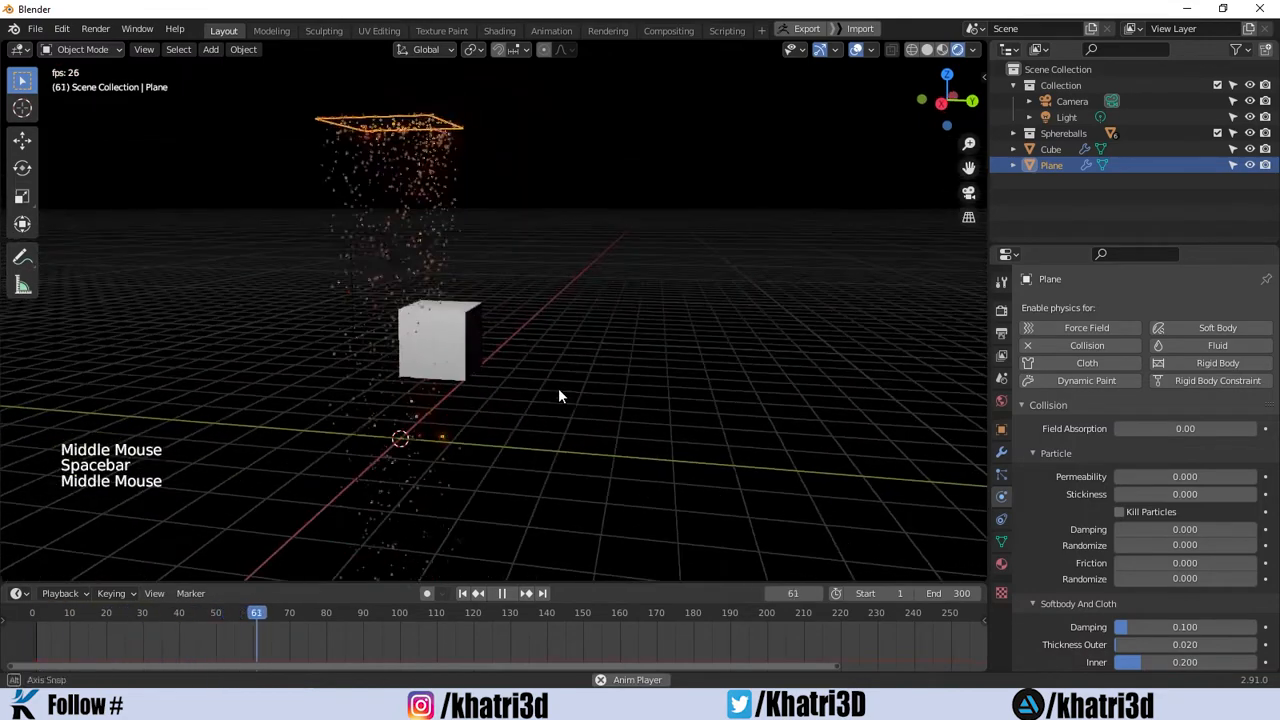
{"action": "scroll", "coordinate": [485, 342], "scroll_direction": "up", "scroll_amount": 3}
{"action": "key", "text": "space"}
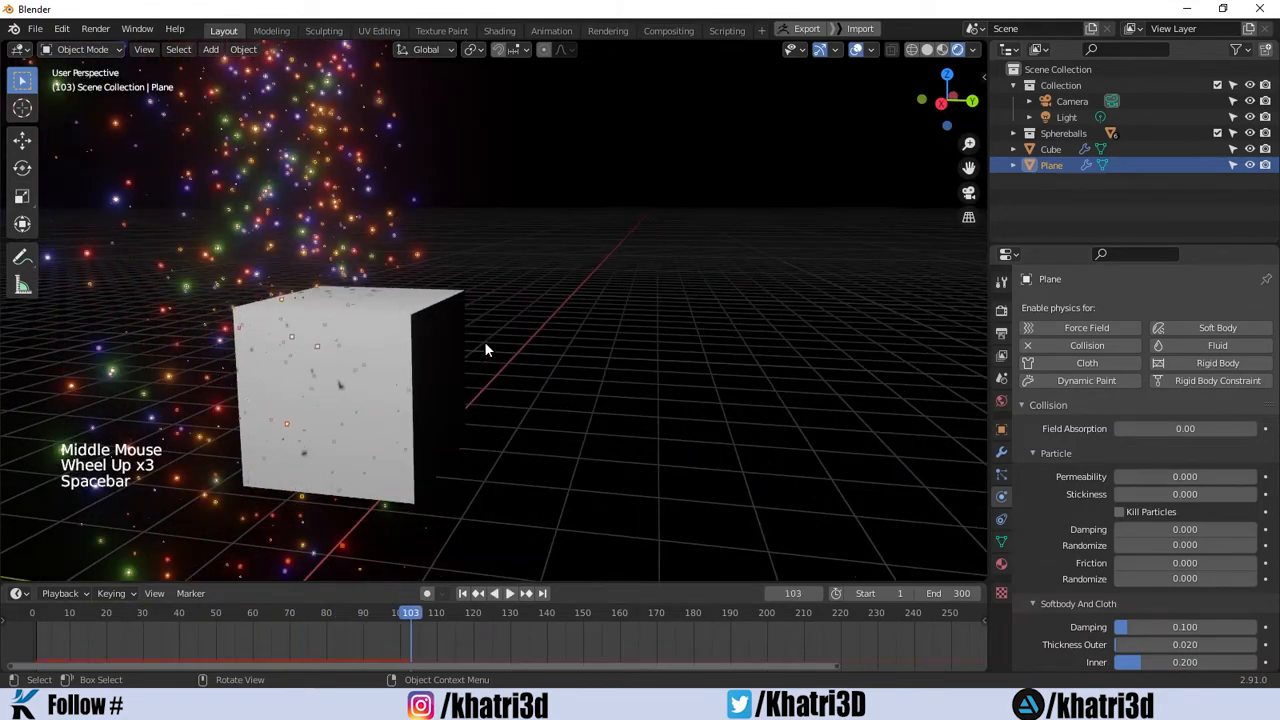
{"action": "middle_click_drag", "start_coordinate": [485, 349], "coordinate": [411, 583]}
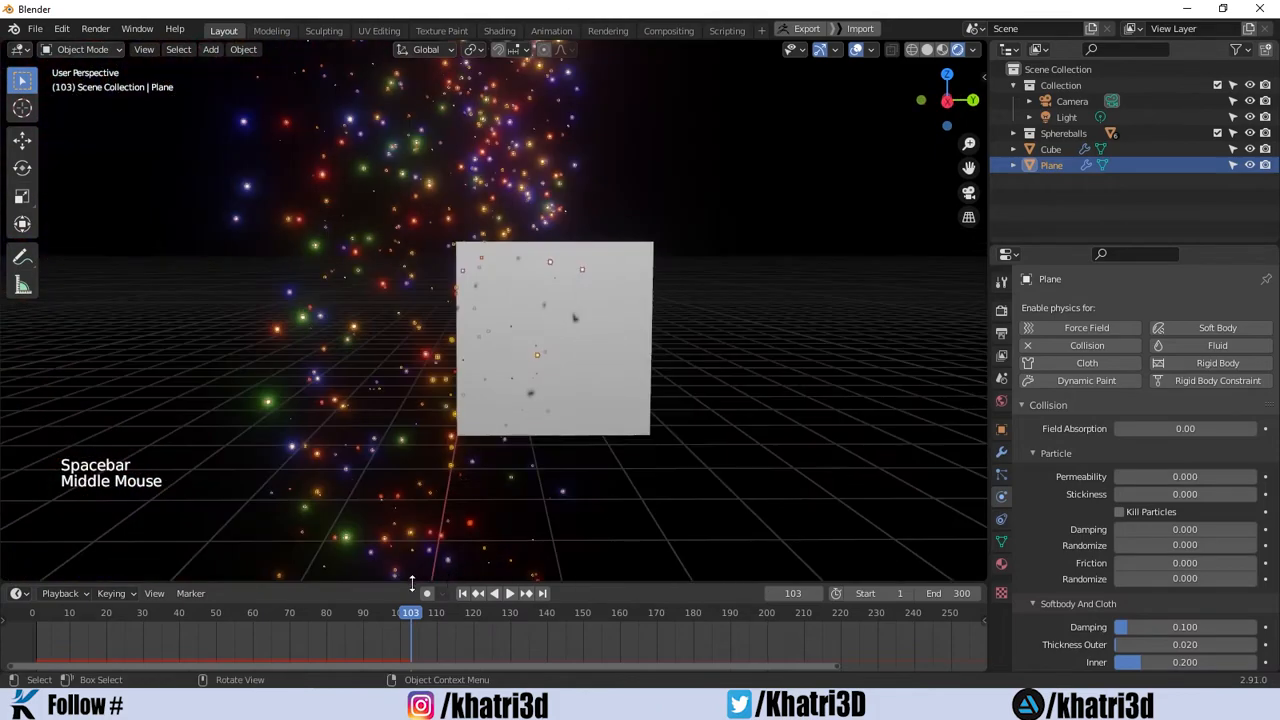
Return to frame 1 and bake the cache of the plane's particle system.
{"action": "left_click_drag", "start_coordinate": [414, 612], "coordinate": [37, 625]}
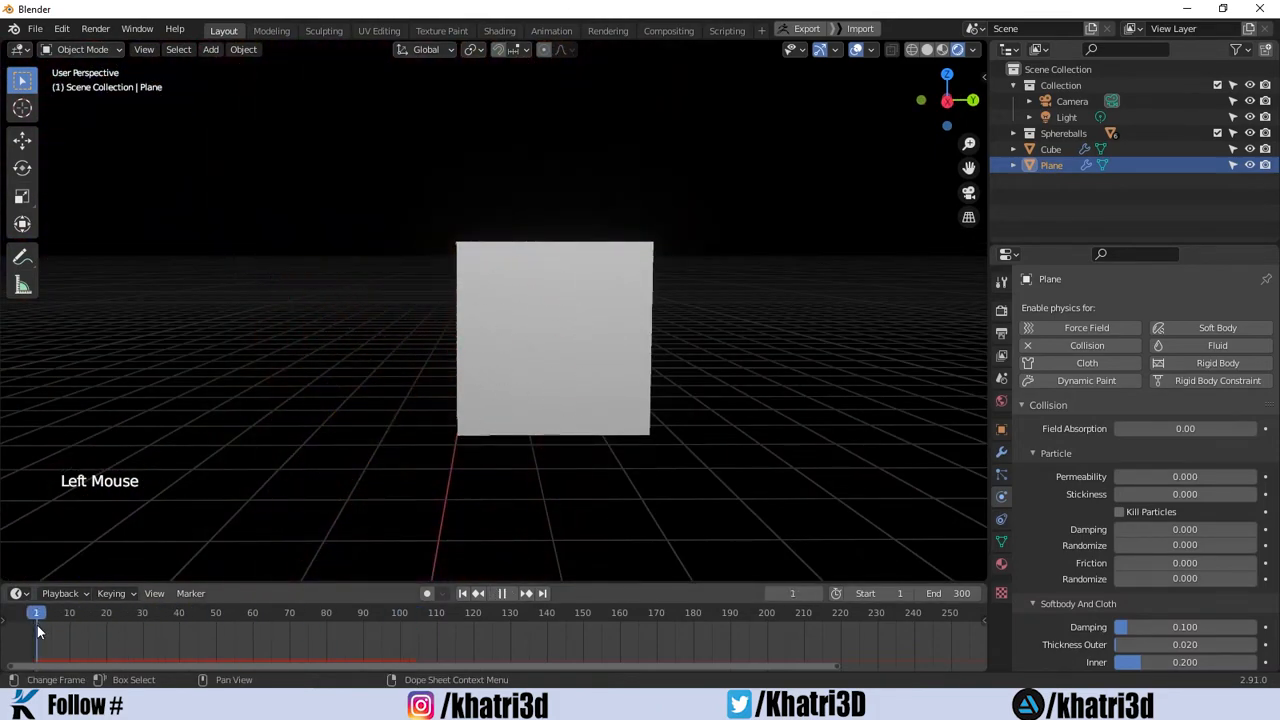
{"action": "left_click", "coordinate": [1001, 475]}
{"action": "scroll", "coordinate": [1032, 491], "scroll_direction": "down", "scroll_amount": 3}
{"action": "scroll", "coordinate": [1032, 493], "scroll_direction": "up", "scroll_amount": 1}
{"action": "scroll", "coordinate": [1032, 493], "scroll_direction": "down", "scroll_amount": 2}
{"action": "scroll", "coordinate": [1032, 494], "scroll_direction": "up", "scroll_amount": 1}
{"action": "scroll", "coordinate": [1032, 495], "scroll_direction": "down", "scroll_amount": 5}
{"action": "scroll", "coordinate": [1050, 505], "scroll_direction": "up", "scroll_amount": 1}
{"action": "scroll", "coordinate": [1060, 510], "scroll_direction": "down", "scroll_amount": 1}
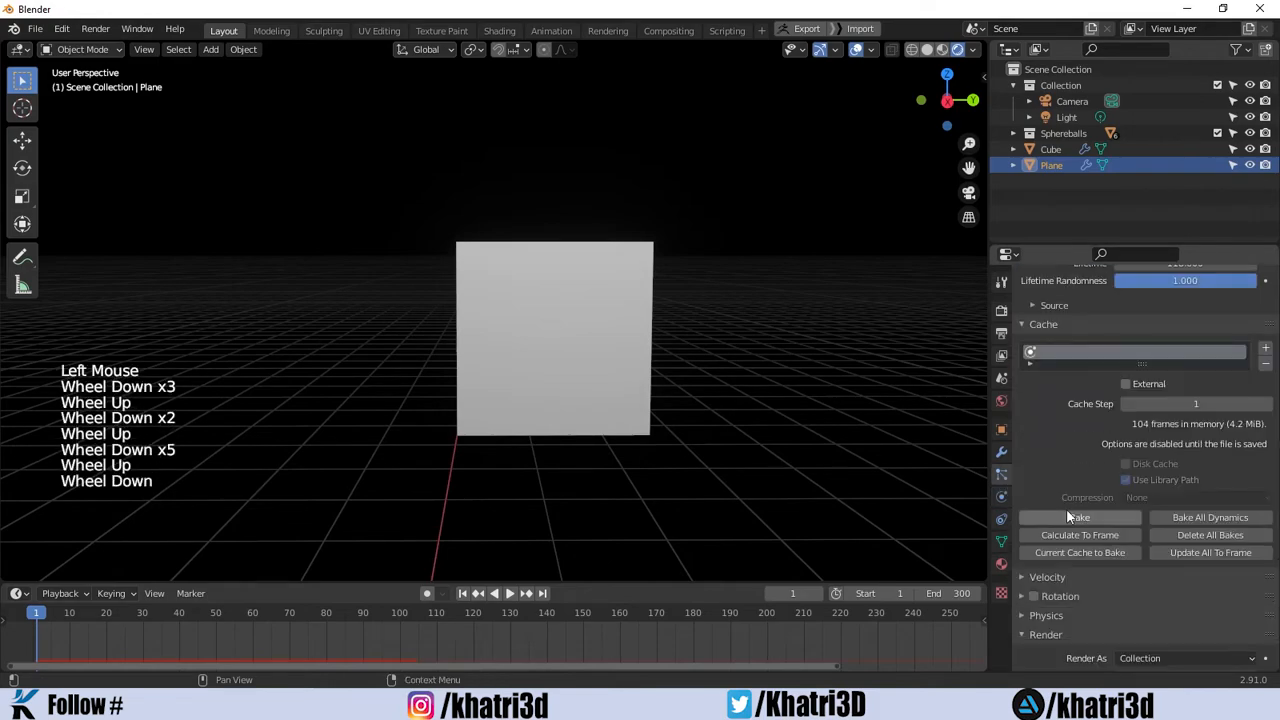
{"action": "left_click", "coordinate": [1067, 514]}
{"action": "scroll", "coordinate": [679, 309], "scroll_direction": "down", "scroll_amount": 4}
{"action": "scroll", "coordinate": [691, 283], "scroll_direction": "up", "scroll_amount": 1}
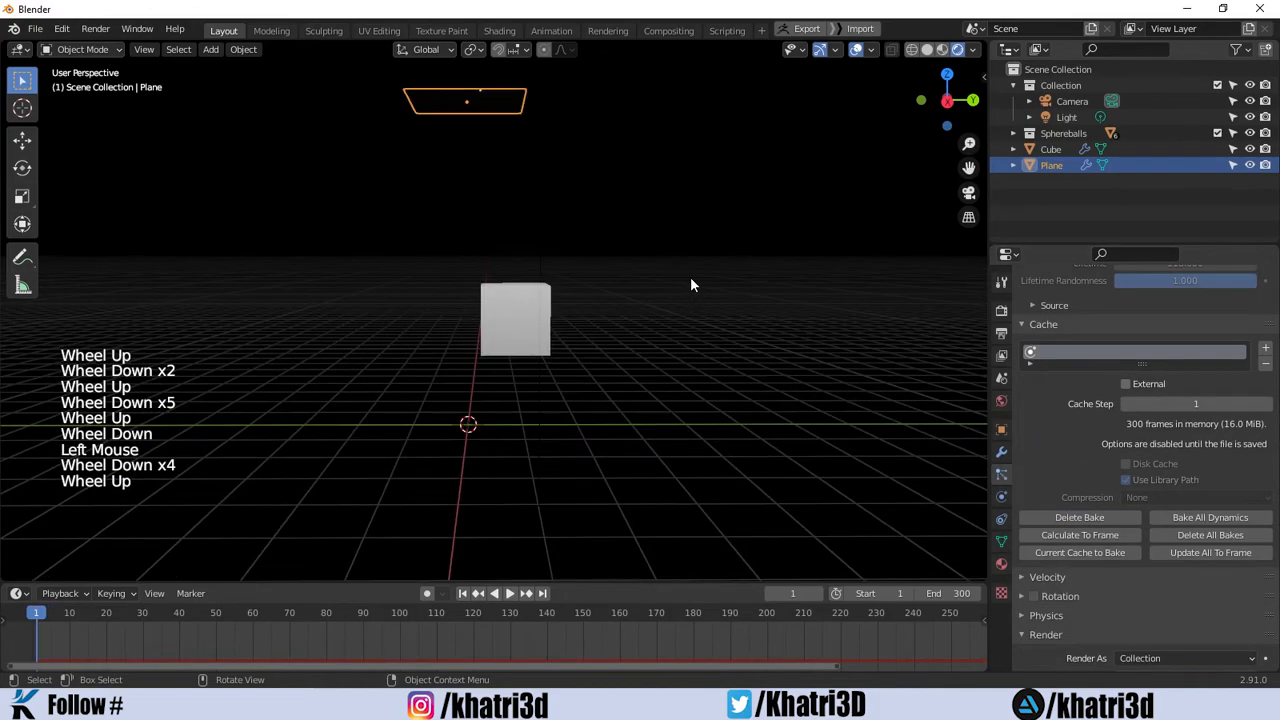
Play the baked animation, inspect the particles hitting the cube from several sides, select the cube and stop playback.
{"action": "mouse_move", "coordinate": [691, 283]}
{"action": "middle_mouse_down"}
{"action": "mouse_move", "coordinate": [660, 309]}
{"action": "mouse_move", "coordinate": [689, 303]}
{"action": "middle_mouse_up"}
{"action": "key", "text": "space"}
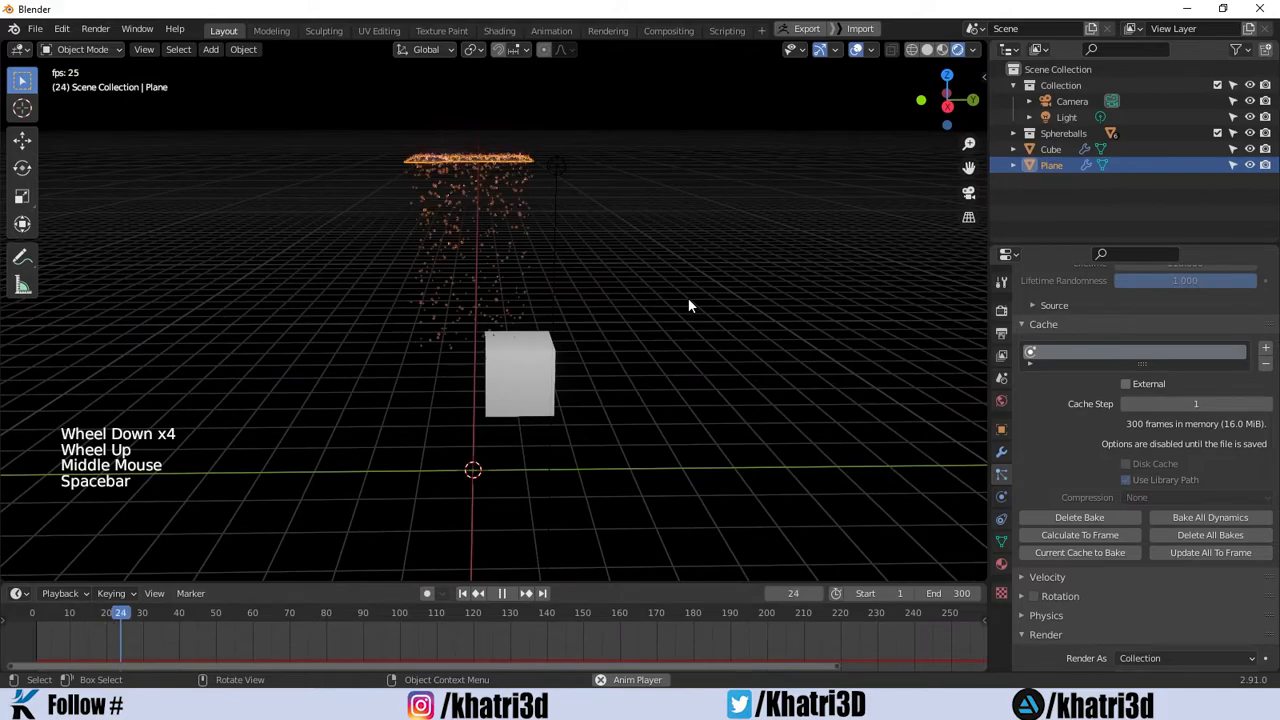
{"action": "scroll", "coordinate": [615, 348], "scroll_direction": "up", "scroll_amount": 3}
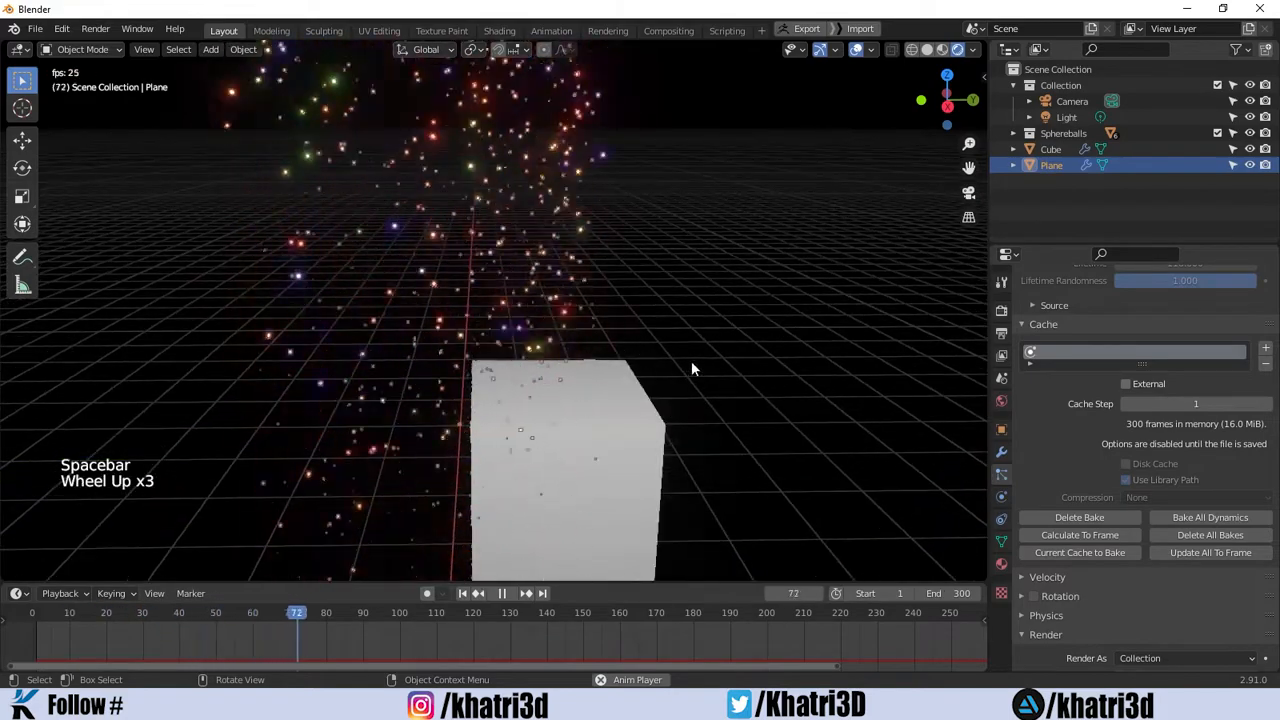
{"action": "middle_click_drag", "start_coordinate": [691, 363], "coordinate": [666, 343]}
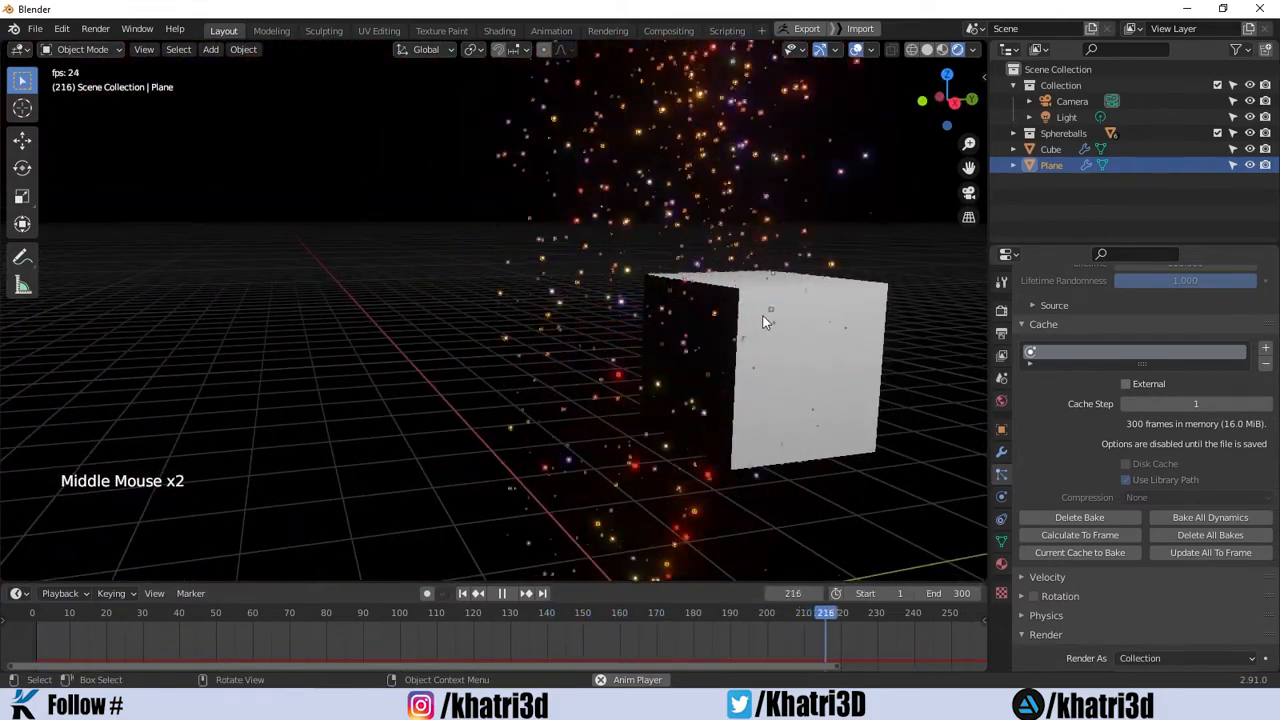
{"action": "middle_click_drag", "start_coordinate": [851, 306], "coordinate": [641, 319]}
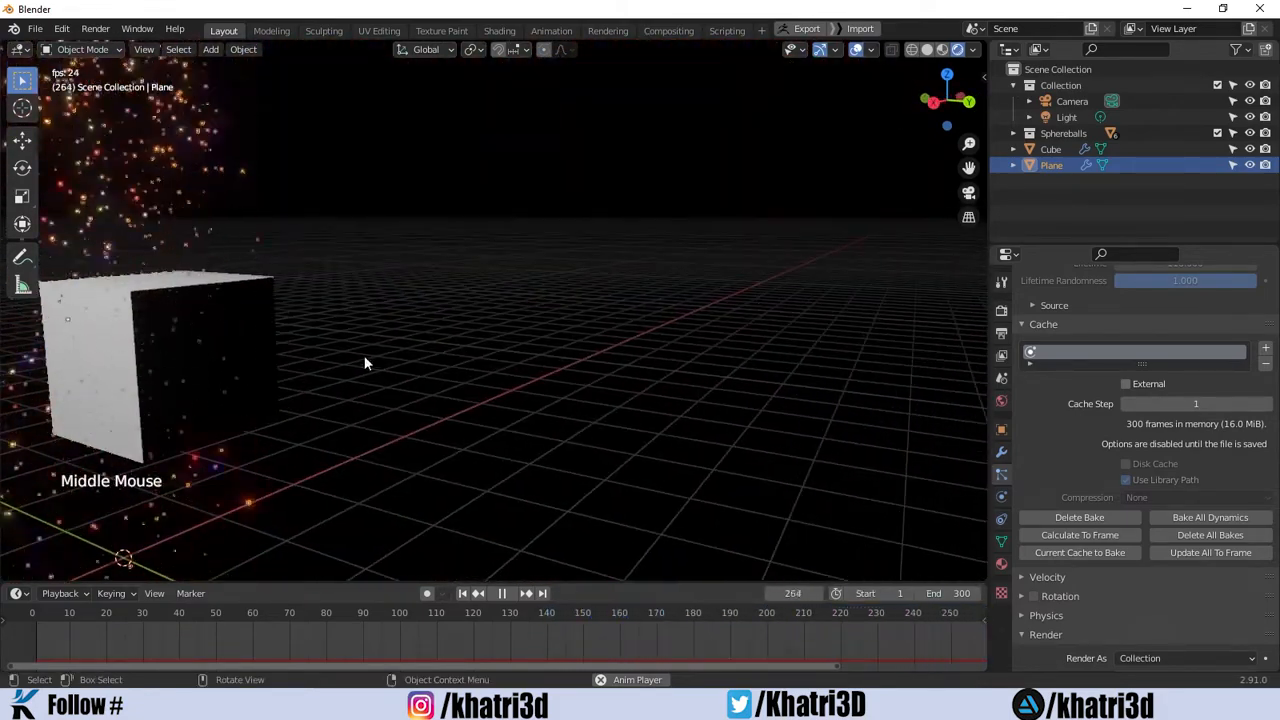
{"action": "left_click", "coordinate": [258, 352]}
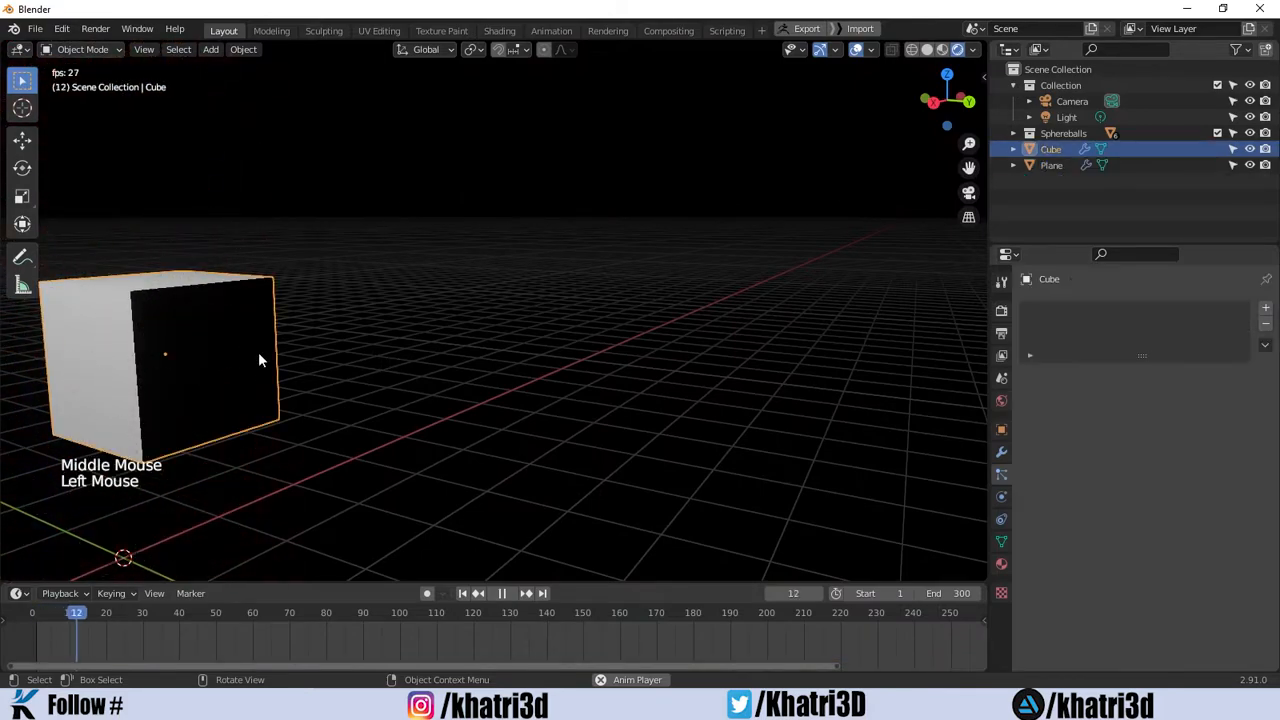
{"action": "key", "text": "space"}
Select the plane, delete its particle bake, return to frame 1 and expand the particle system's Physics and Deflection settings.
{"action": "scroll", "coordinate": [440, 360], "scroll_direction": "down", "scroll_amount": 2}
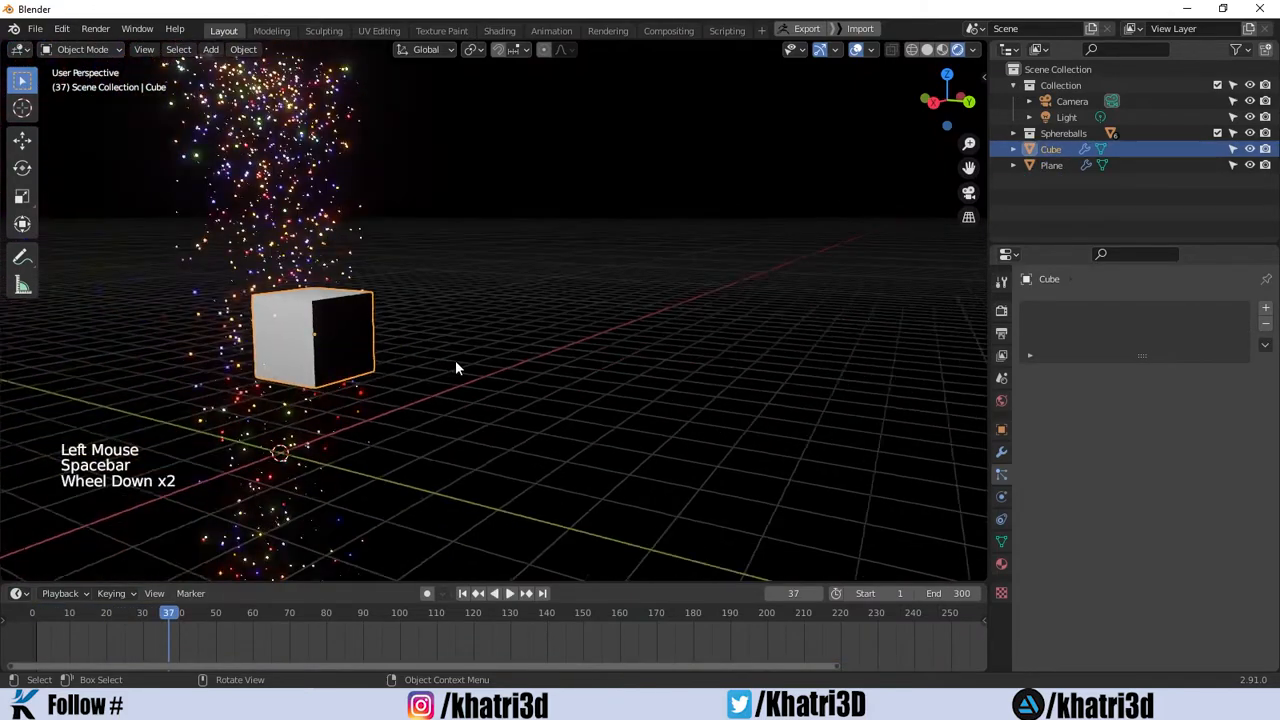
{"action": "middle_click_drag", "start_coordinate": [457, 366], "coordinate": [450, 140]}
{"action": "left_click", "coordinate": [457, 117]}
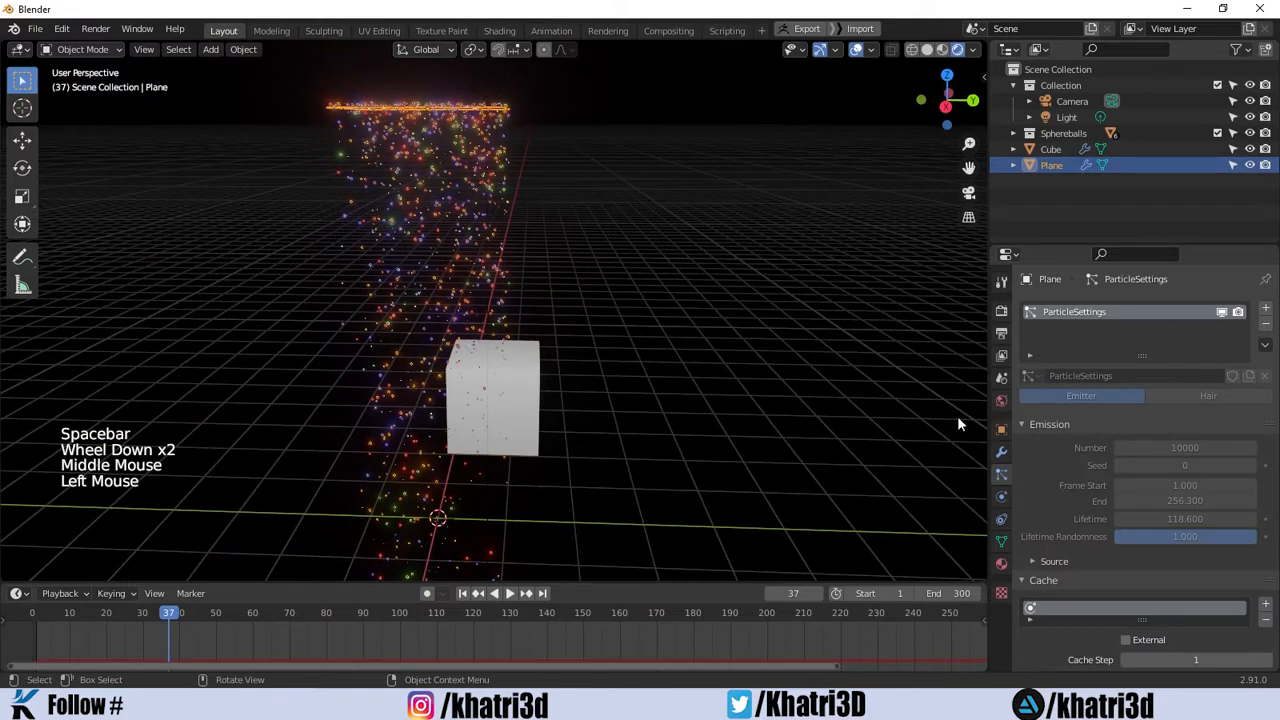
{"action": "scroll", "coordinate": [1088, 462], "scroll_direction": "up", "scroll_amount": 1}
{"action": "scroll", "coordinate": [1088, 462], "scroll_direction": "down", "scroll_amount": 5}
{"action": "scroll", "coordinate": [1088, 462], "scroll_direction": "up", "scroll_amount": 1}
{"action": "scroll", "coordinate": [1088, 462], "scroll_direction": "down", "scroll_amount": 6}
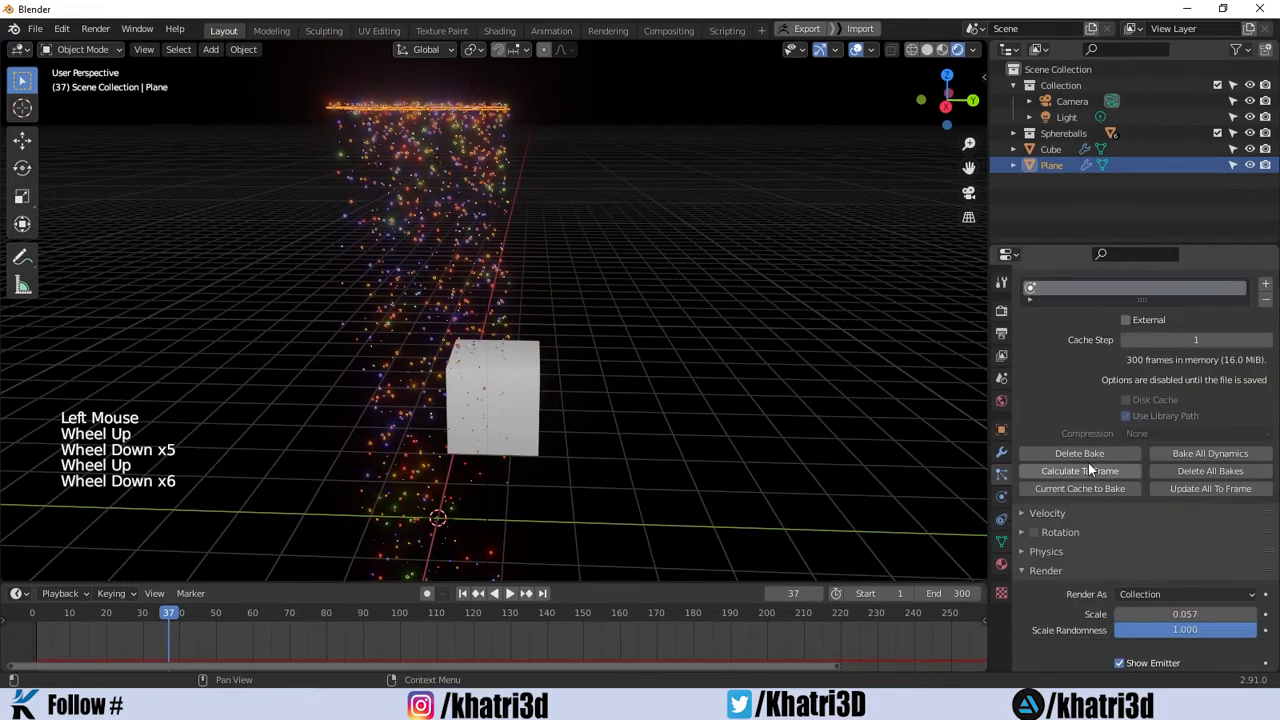
{"action": "scroll", "coordinate": [1089, 470], "scroll_direction": "down", "scroll_amount": 3}
{"action": "scroll", "coordinate": [1083, 450], "scroll_direction": "down", "scroll_amount": 2}
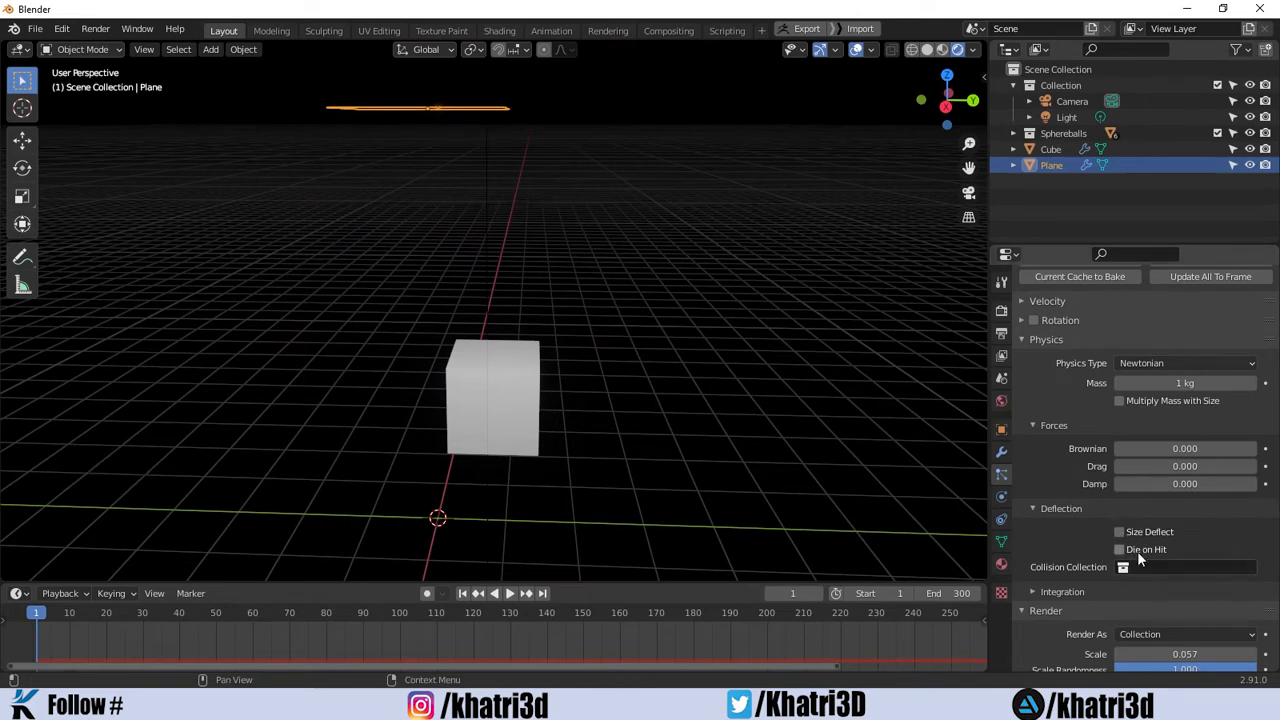
Enable Size Deflect in the Deflection settings of the plane's particle system.
{"action": "left_click", "coordinate": [518, 428]}
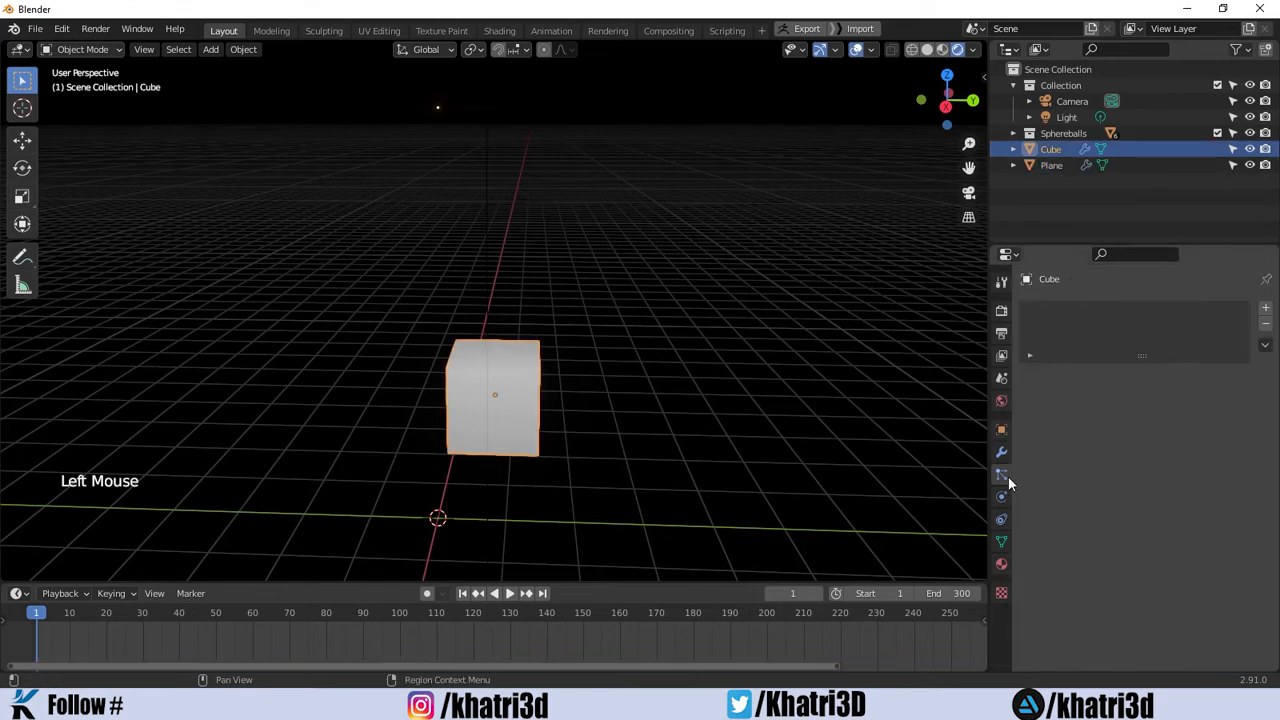
{"action": "scroll", "coordinate": [553, 205], "scroll_direction": "down", "scroll_amount": 3}
{"action": "left_click", "coordinate": [477, 222]}
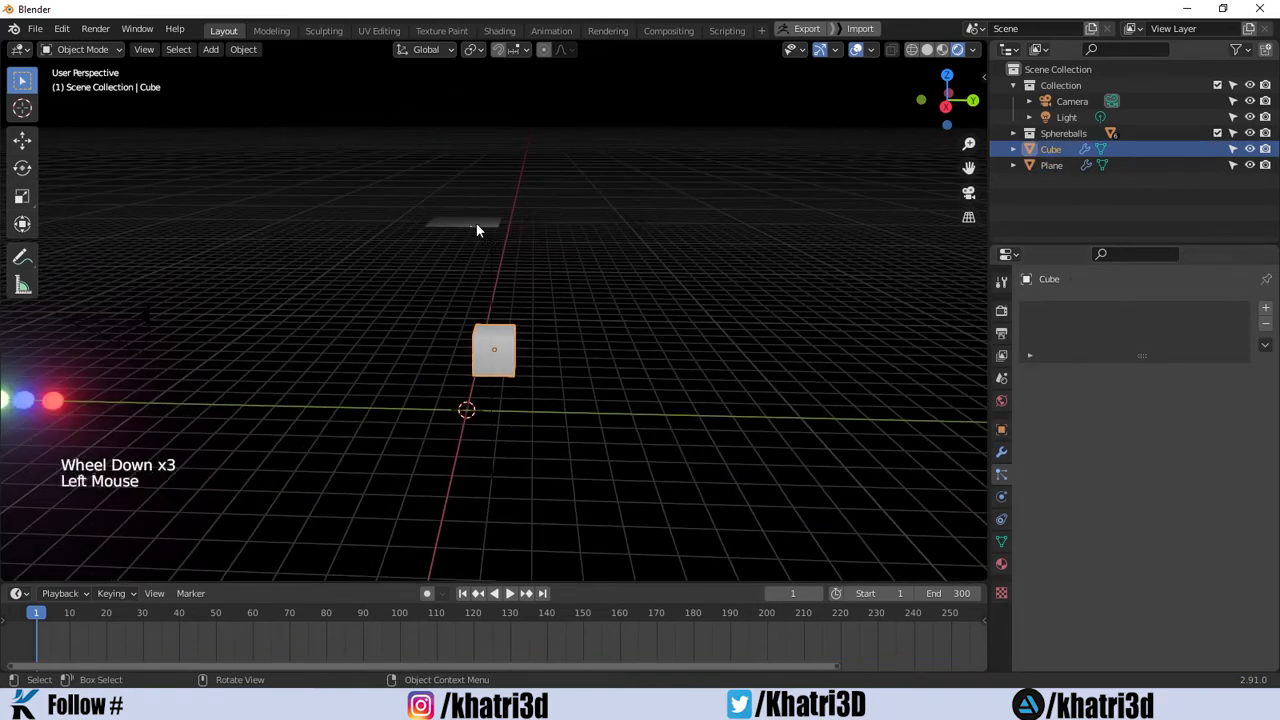
{"action": "scroll", "coordinate": [580, 360], "scroll_direction": "up", "scroll_amount": 1}
{"action": "scroll", "coordinate": [590, 375], "scroll_direction": "down", "scroll_amount": 1}
{"action": "scroll", "coordinate": [585, 390], "scroll_direction": "up", "scroll_amount": 2}
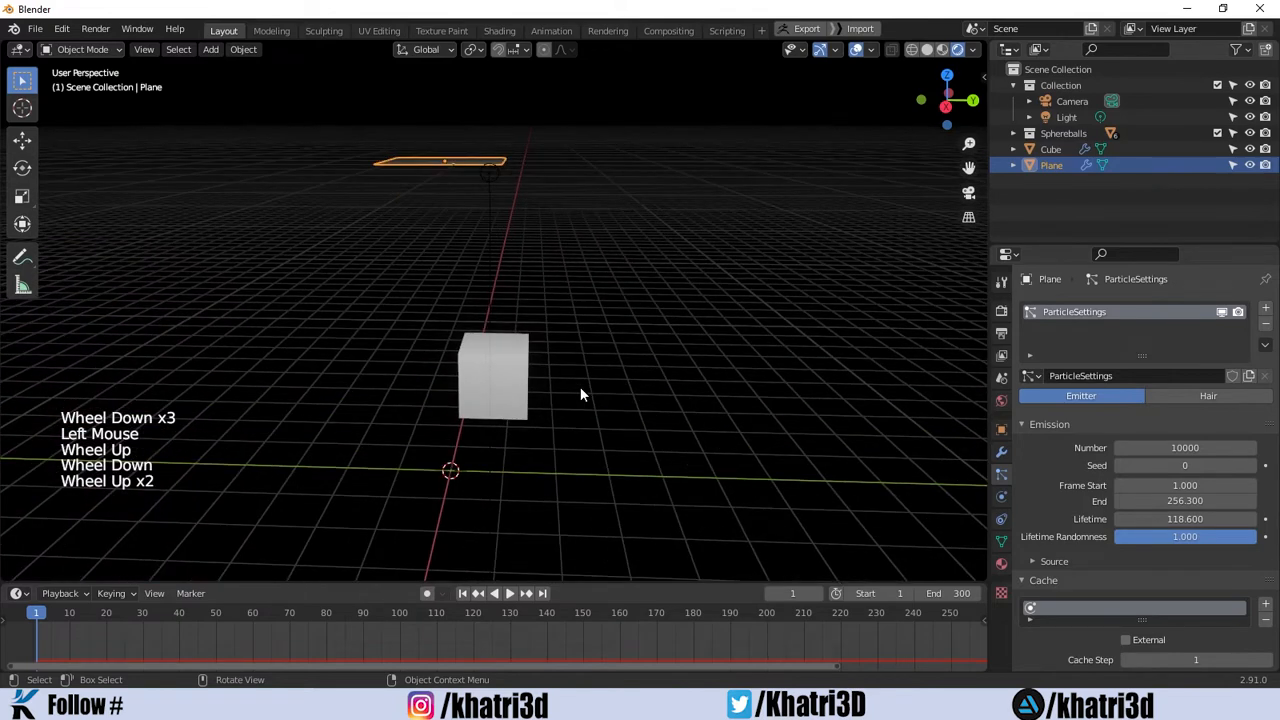
{"action": "scroll", "coordinate": [746, 428], "scroll_direction": "down", "scroll_amount": 1}
{"action": "scroll", "coordinate": [746, 428], "scroll_direction": "up", "scroll_amount": 1}
{"action": "scroll", "coordinate": [746, 428], "scroll_direction": "down", "scroll_amount": 1}
{"action": "scroll", "coordinate": [1110, 533], "scroll_direction": "down", "scroll_amount": 9}
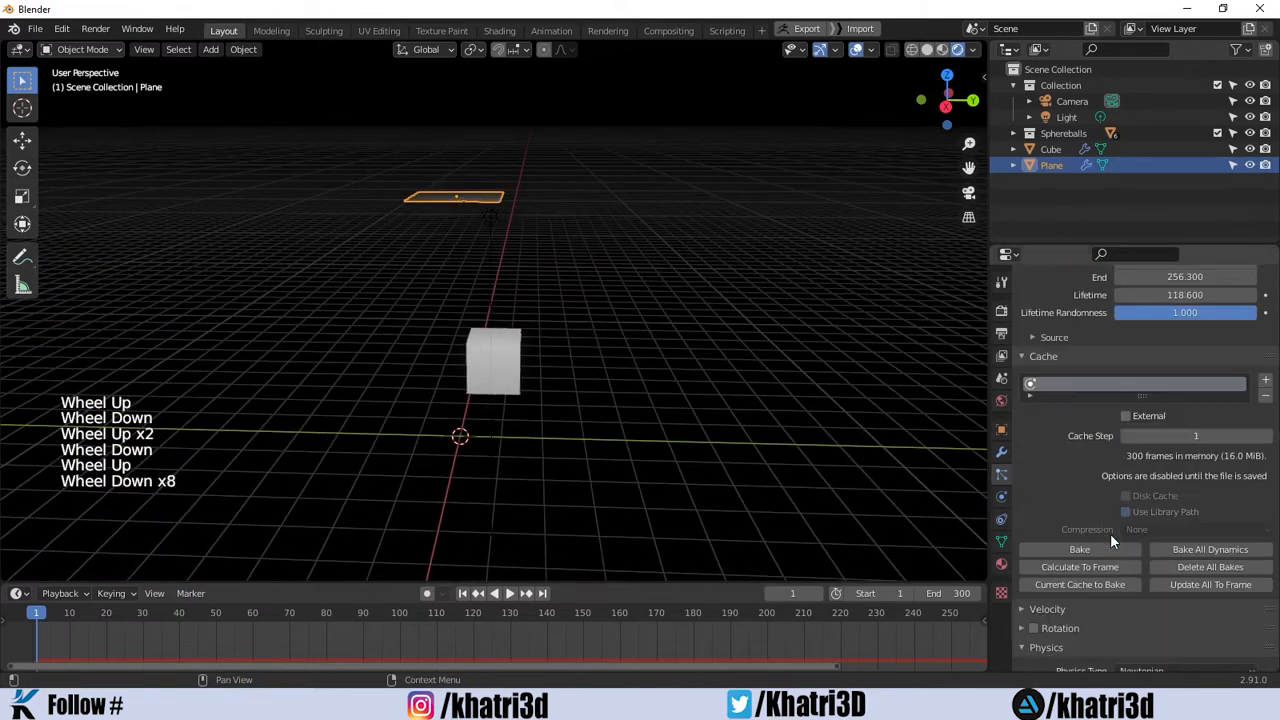
{"action": "scroll", "coordinate": [1110, 533], "scroll_direction": "up", "scroll_amount": 1}
{"action": "scroll", "coordinate": [1110, 533], "scroll_direction": "down", "scroll_amount": 4}
{"action": "scroll", "coordinate": [1110, 533], "scroll_direction": "down", "scroll_amount": 2}
{"action": "scroll", "coordinate": [1110, 533], "scroll_direction": "up", "scroll_amount": 1}
{"action": "scroll", "coordinate": [1110, 533], "scroll_direction": "down", "scroll_amount": 3}
{"action": "scroll", "coordinate": [1110, 533], "scroll_direction": "up", "scroll_amount": 1}
{"action": "scroll", "coordinate": [1110, 533], "scroll_direction": "down", "scroll_amount": 3}
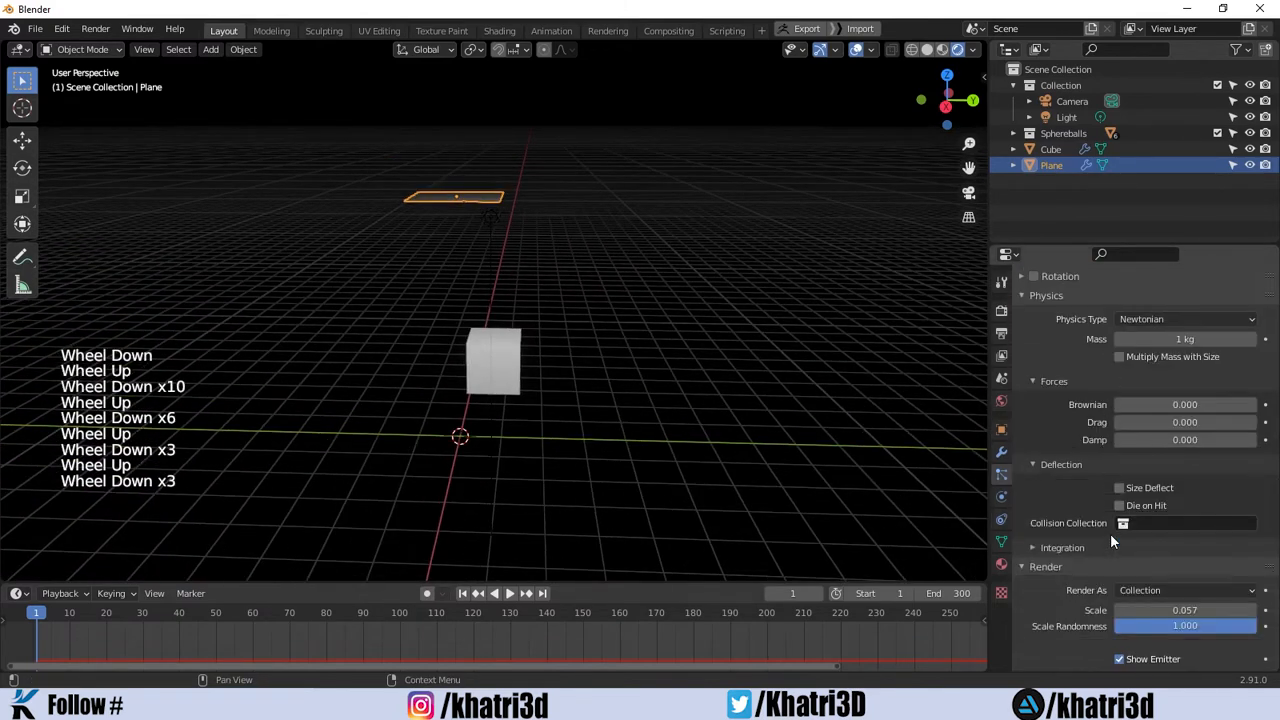
{"action": "left_click", "coordinate": [1149, 490]}
Play the animation and inspect from several angles how the particles meet the cube.
{"action": "scroll", "coordinate": [483, 413], "scroll_direction": "up", "scroll_amount": 4}
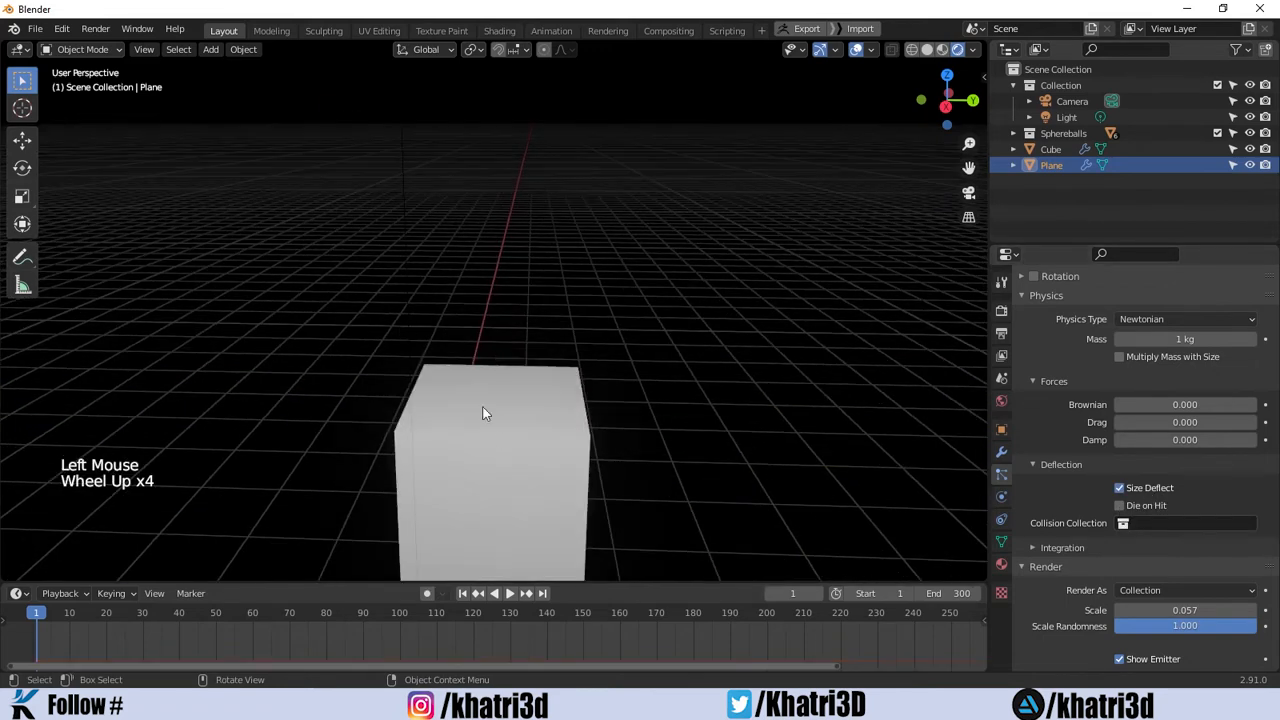
{"action": "scroll", "coordinate": [381, 341], "scroll_direction": "down", "scroll_amount": 3}
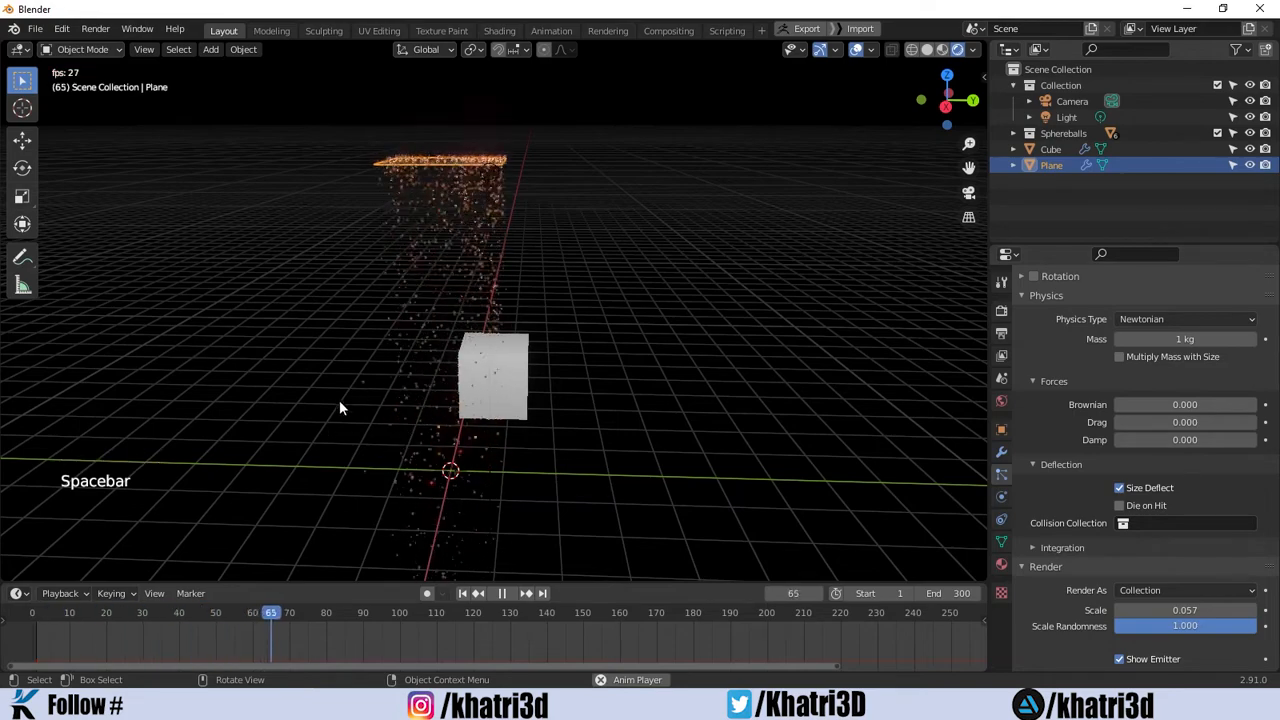
{"action": "middle_click_drag", "start_coordinate": [339, 407], "coordinate": [460, 360]}
{"action": "scroll", "coordinate": [473, 360], "scroll_direction": "up", "scroll_amount": 2}
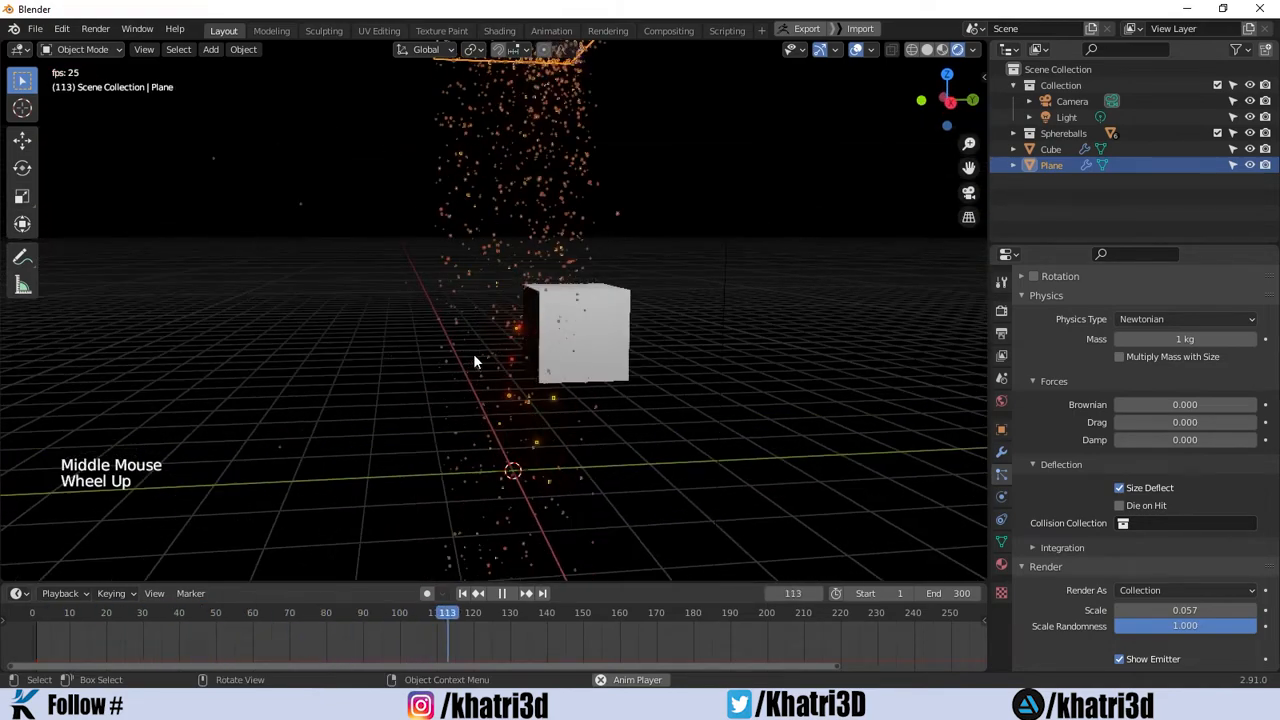
{"action": "scroll", "coordinate": [589, 295], "scroll_direction": "up", "scroll_amount": 2}
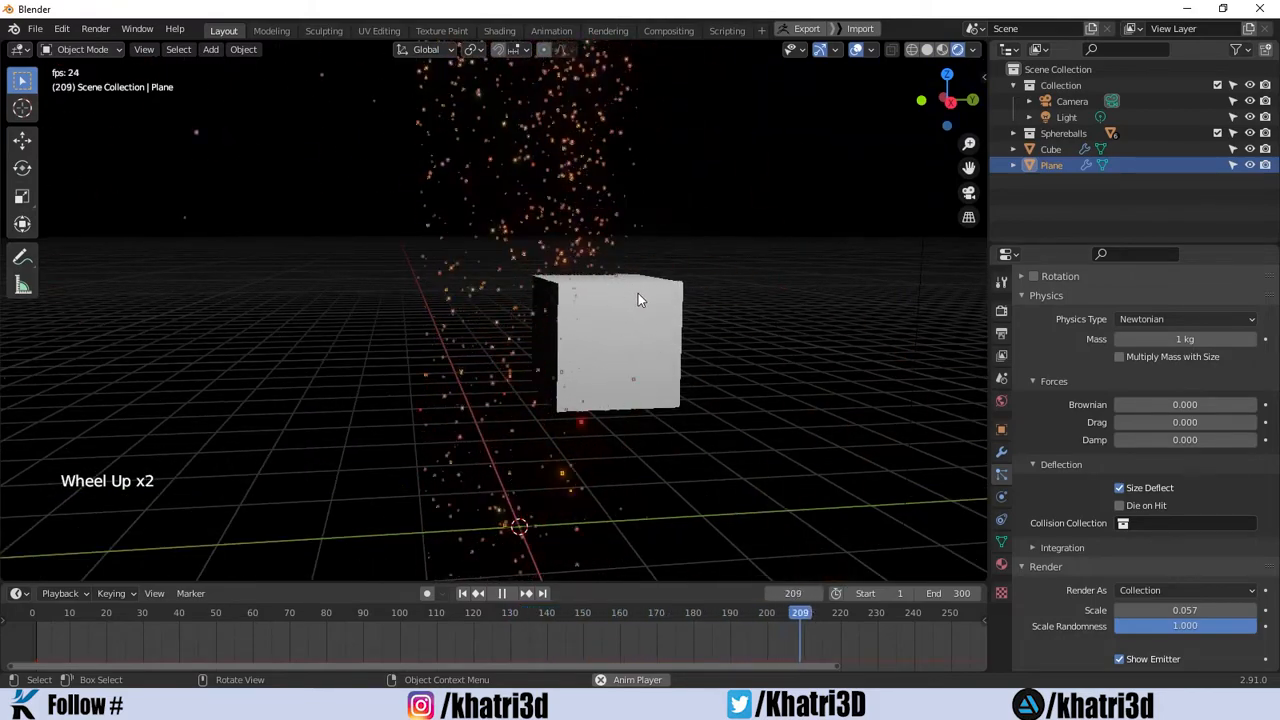
Select the cube, open its Collision physics settings and examine the particles around it during playback.
{"action": "left_click", "coordinate": [672, 326]}
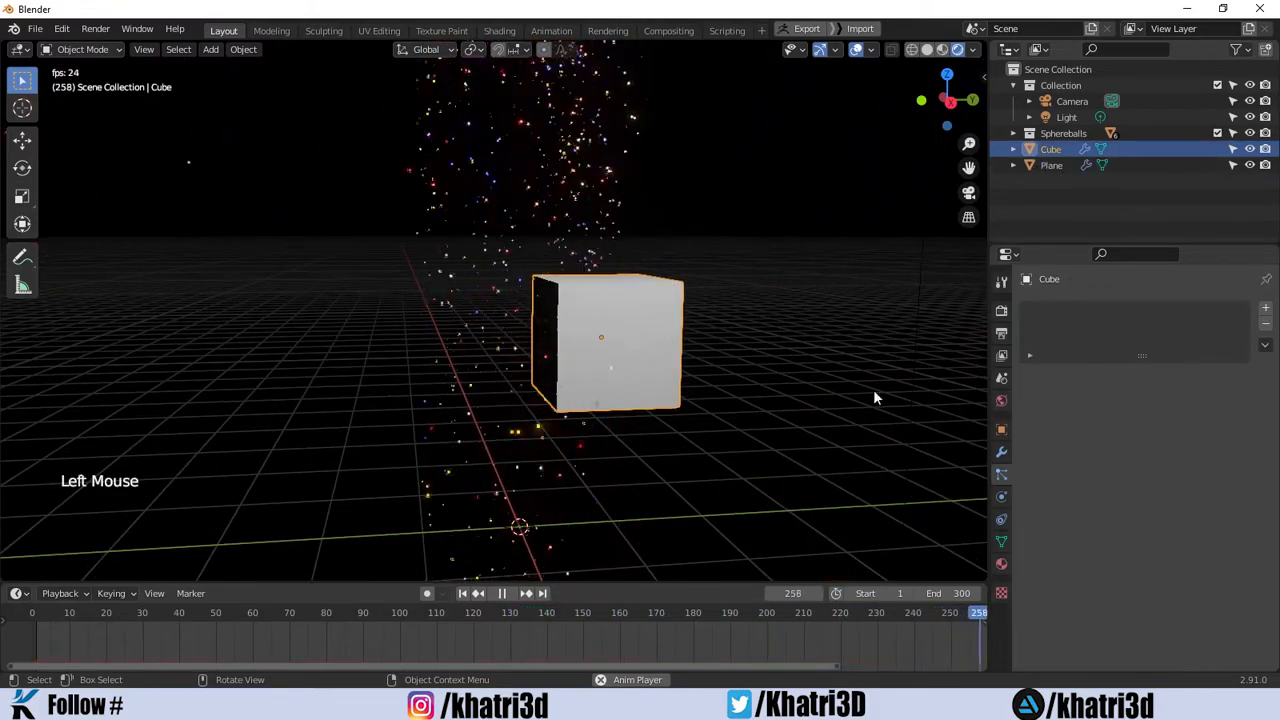
{"action": "left_click", "coordinate": [1002, 497]}
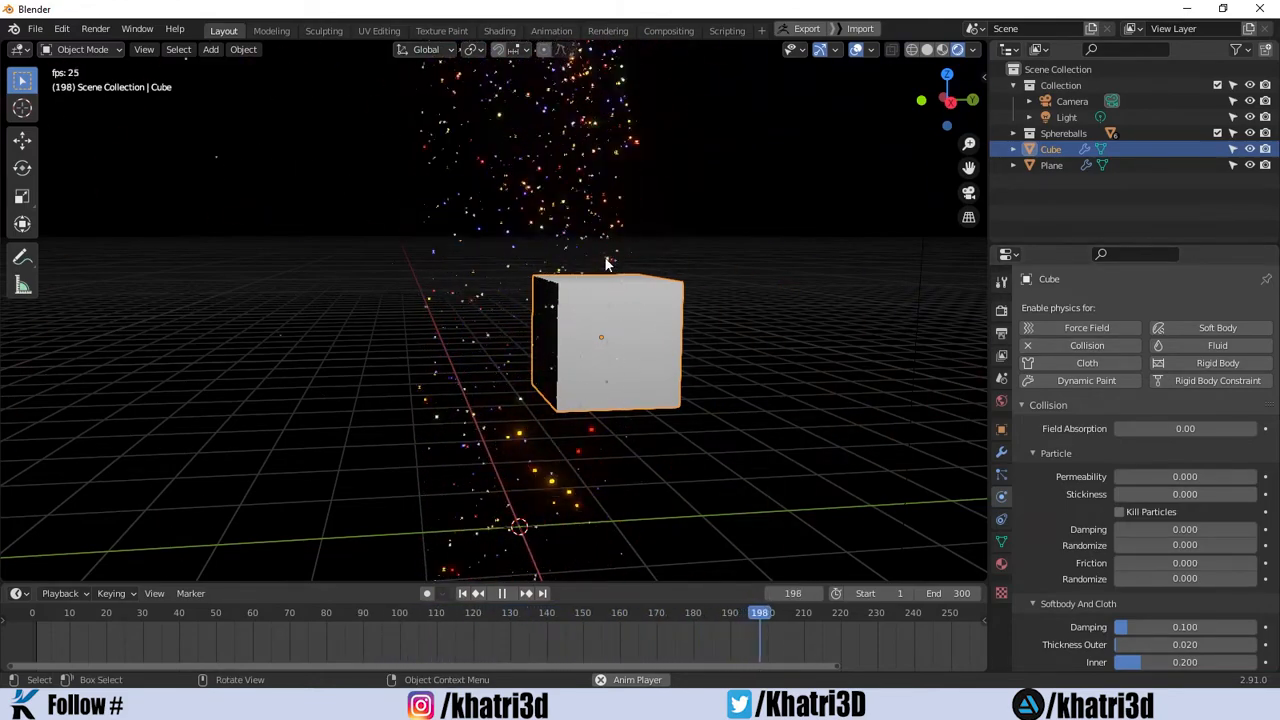
{"action": "scroll", "coordinate": [608, 262], "scroll_direction": "up", "scroll_amount": 4}
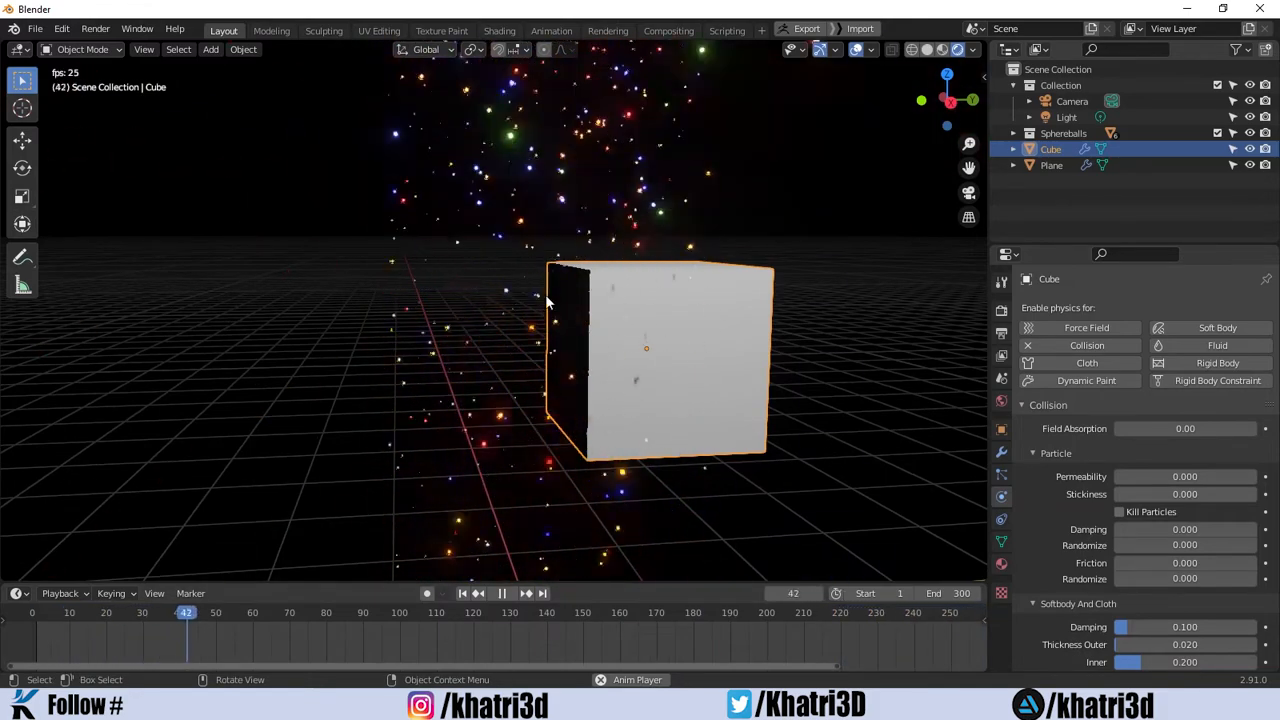
{"action": "scroll", "coordinate": [583, 306], "scroll_direction": "down", "scroll_amount": 2}
{"action": "scroll", "coordinate": [580, 290], "scroll_direction": "down", "scroll_amount": 2}
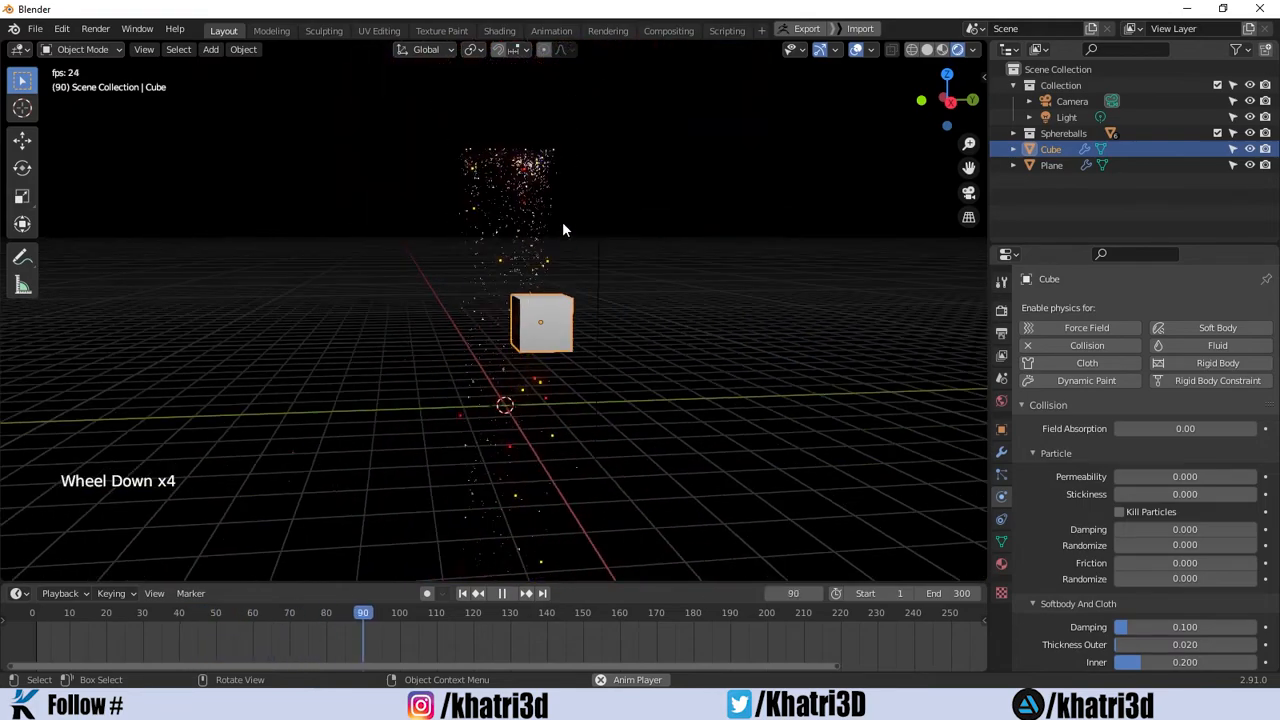
{"action": "scroll", "coordinate": [563, 366], "scroll_direction": "up", "scroll_amount": 5}
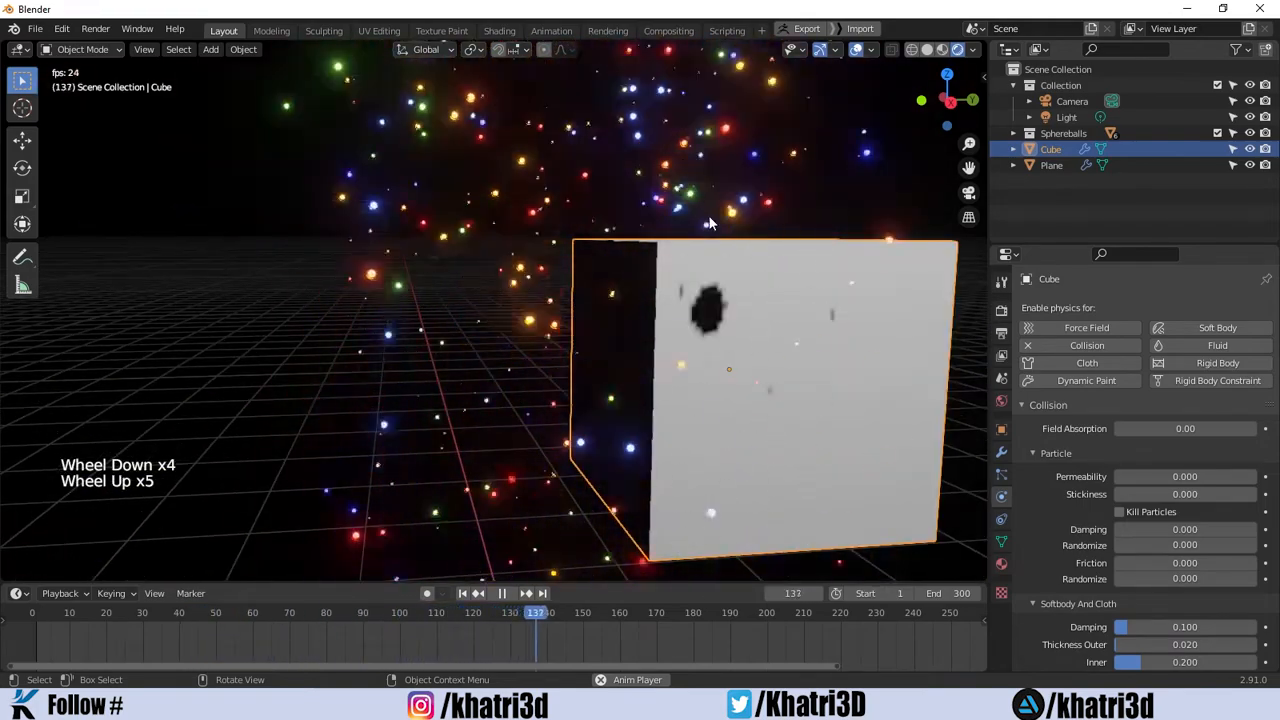
{"action": "scroll", "coordinate": [725, 242], "scroll_direction": "down", "scroll_amount": 2}
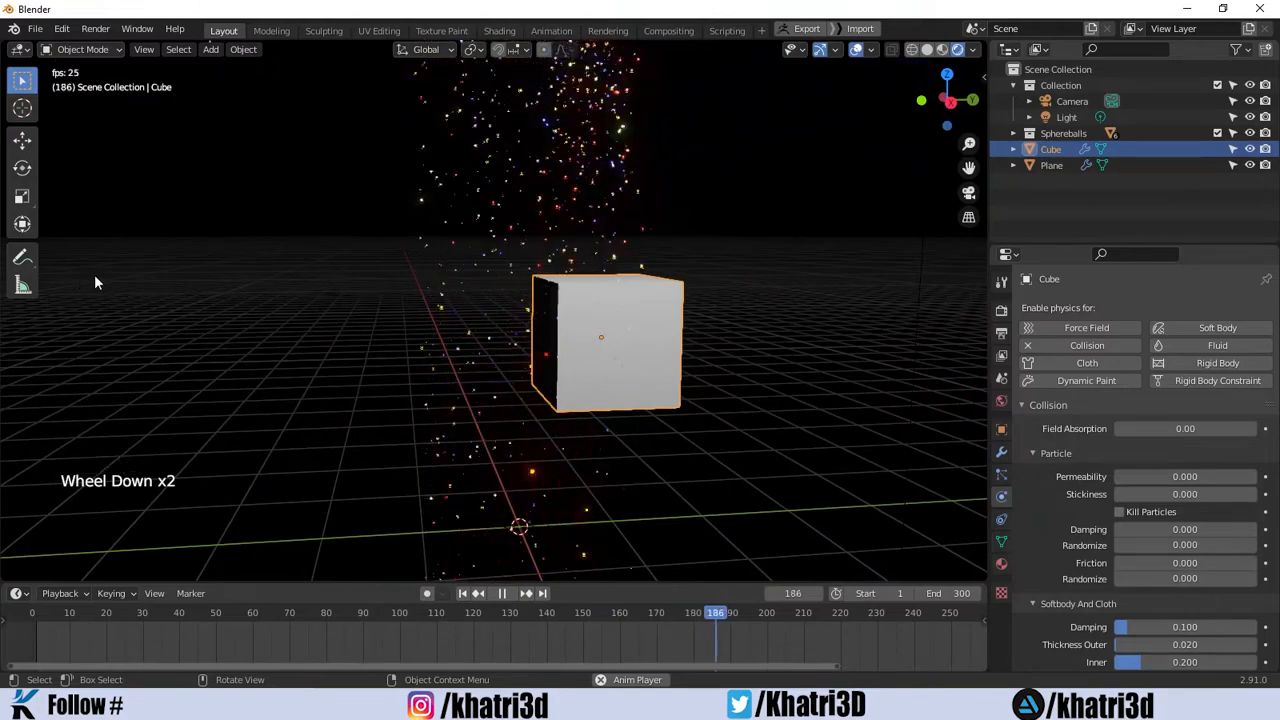
{"action": "middle_click_drag", "start_coordinate": [510, 287], "coordinate": [367, 303]}
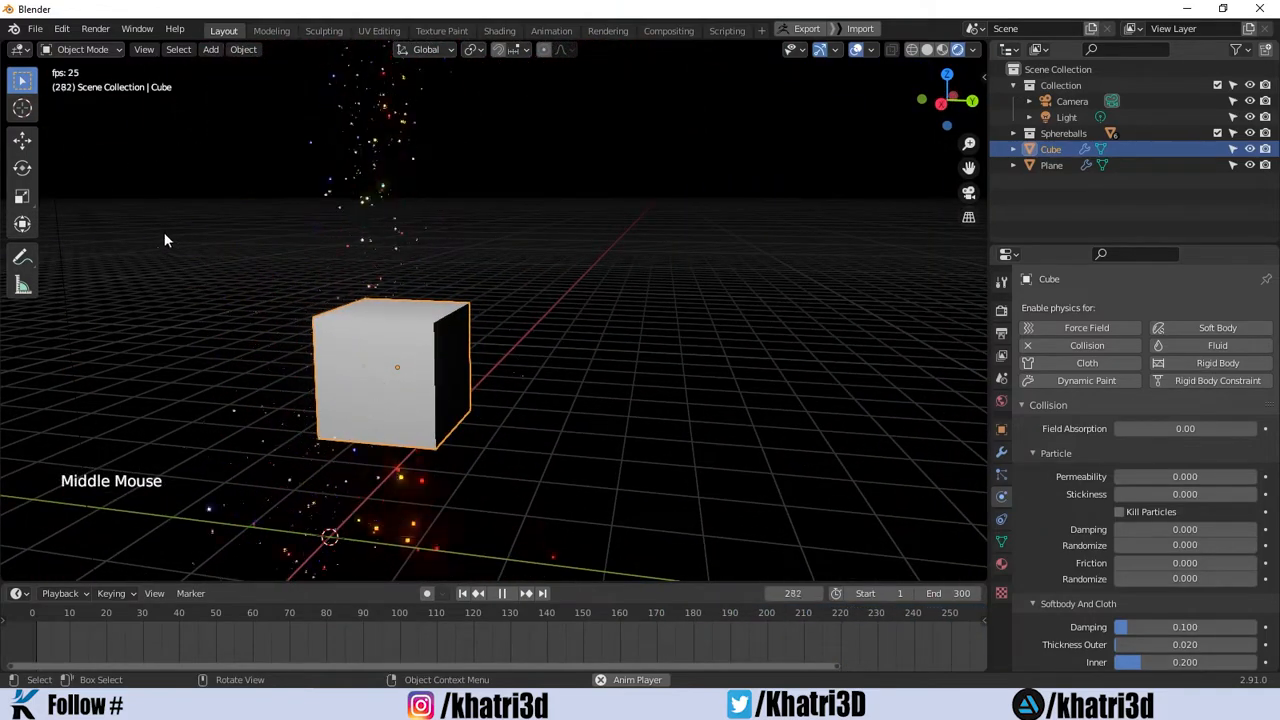
Select the plane, turn off Size Deflect and enable Die on Hit in its particle system's Deflection settings.
{"action": "scroll", "coordinate": [557, 399], "scroll_direction": "down", "scroll_amount": 3}
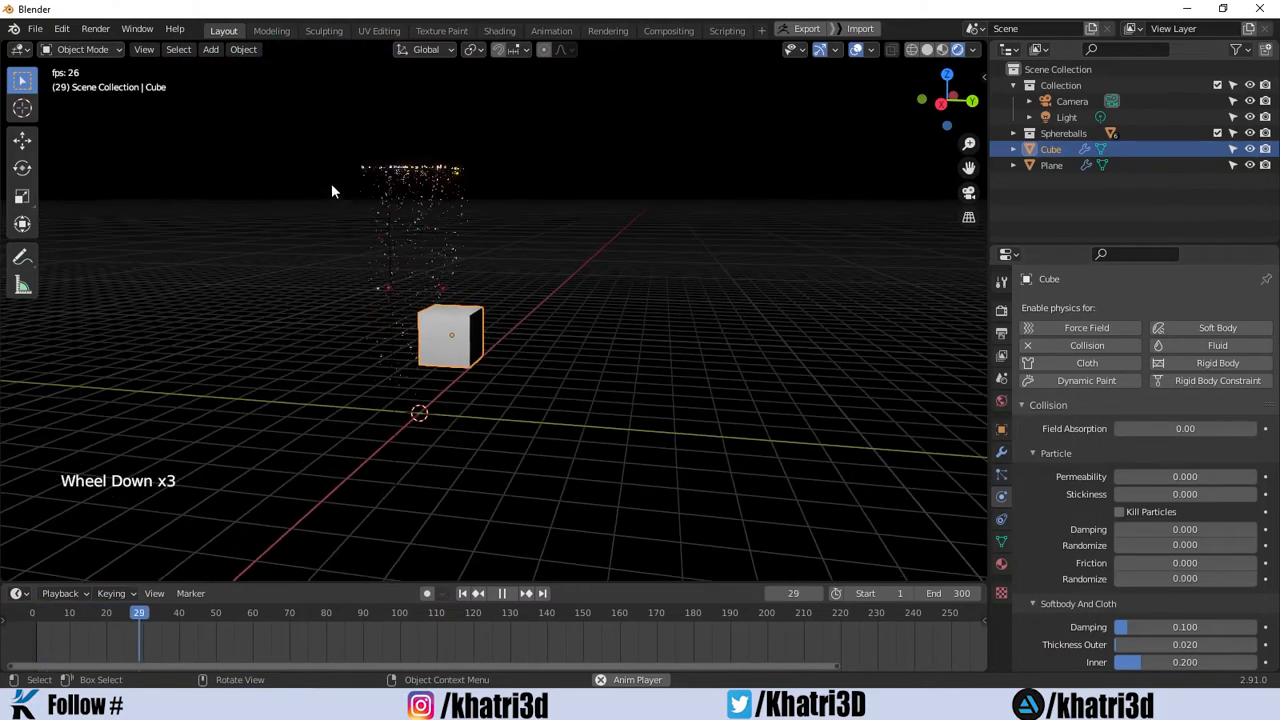
{"action": "left_click", "coordinate": [384, 167]}
{"action": "scroll", "coordinate": [590, 312], "scroll_direction": "up", "scroll_amount": 1}
{"action": "scroll", "coordinate": [588, 325], "scroll_direction": "down", "scroll_amount": 1}
{"action": "scroll", "coordinate": [588, 325], "scroll_direction": "up", "scroll_amount": 2}
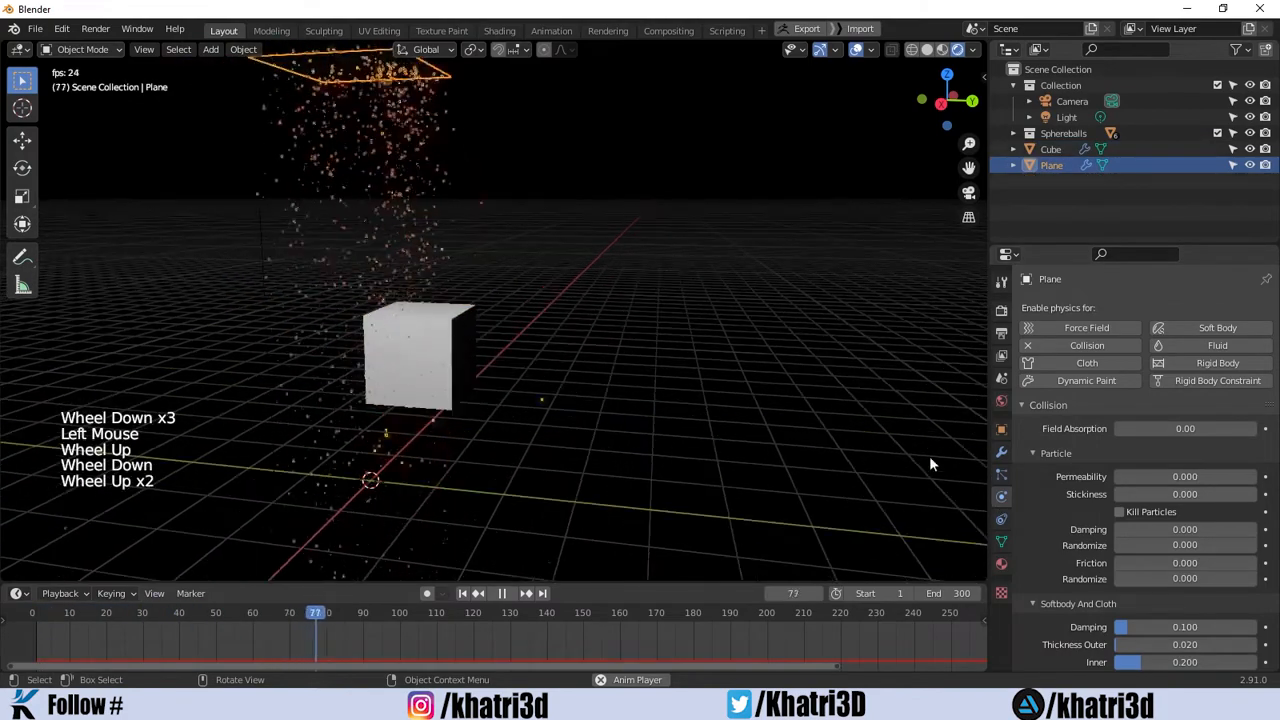
{"action": "left_click", "coordinate": [1001, 474]}
{"action": "scroll", "coordinate": [1101, 479], "scroll_direction": "down", "scroll_amount": 8}
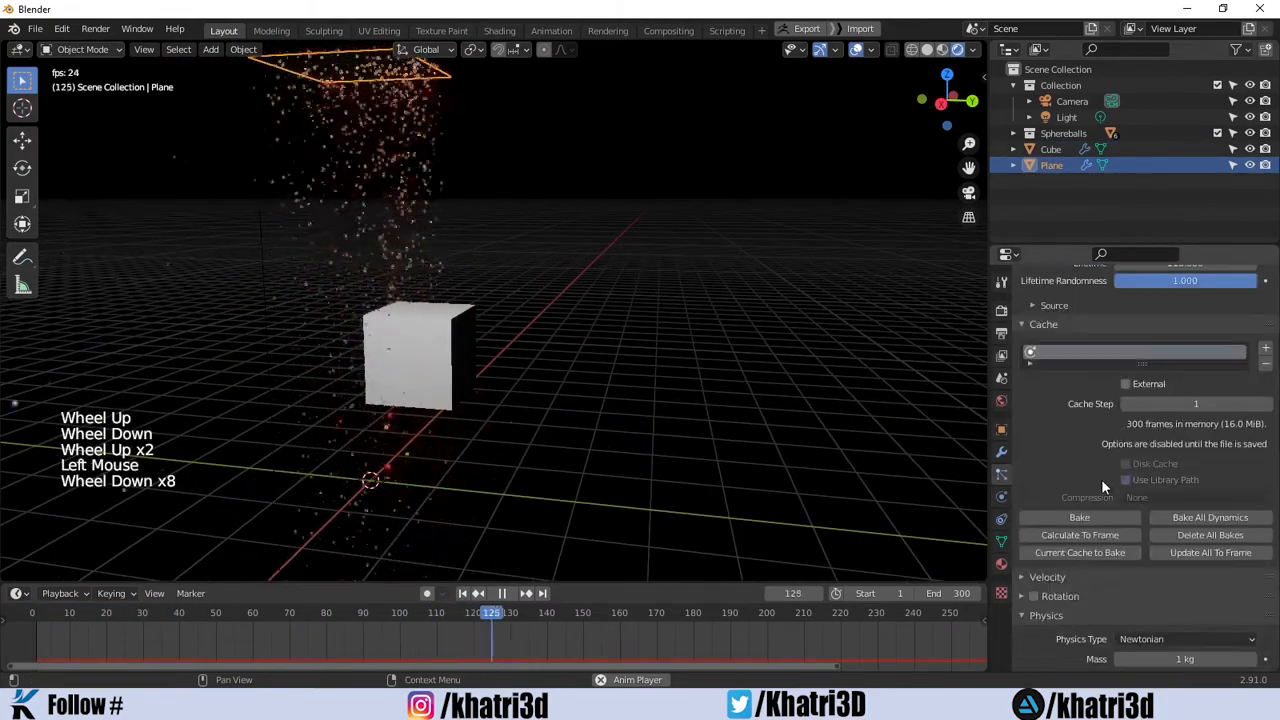
{"action": "scroll", "coordinate": [1101, 479], "scroll_direction": "up", "scroll_amount": 1}
{"action": "scroll", "coordinate": [1101, 479], "scroll_direction": "down", "scroll_amount": 7}
{"action": "scroll", "coordinate": [1101, 479], "scroll_direction": "down", "scroll_amount": 4}
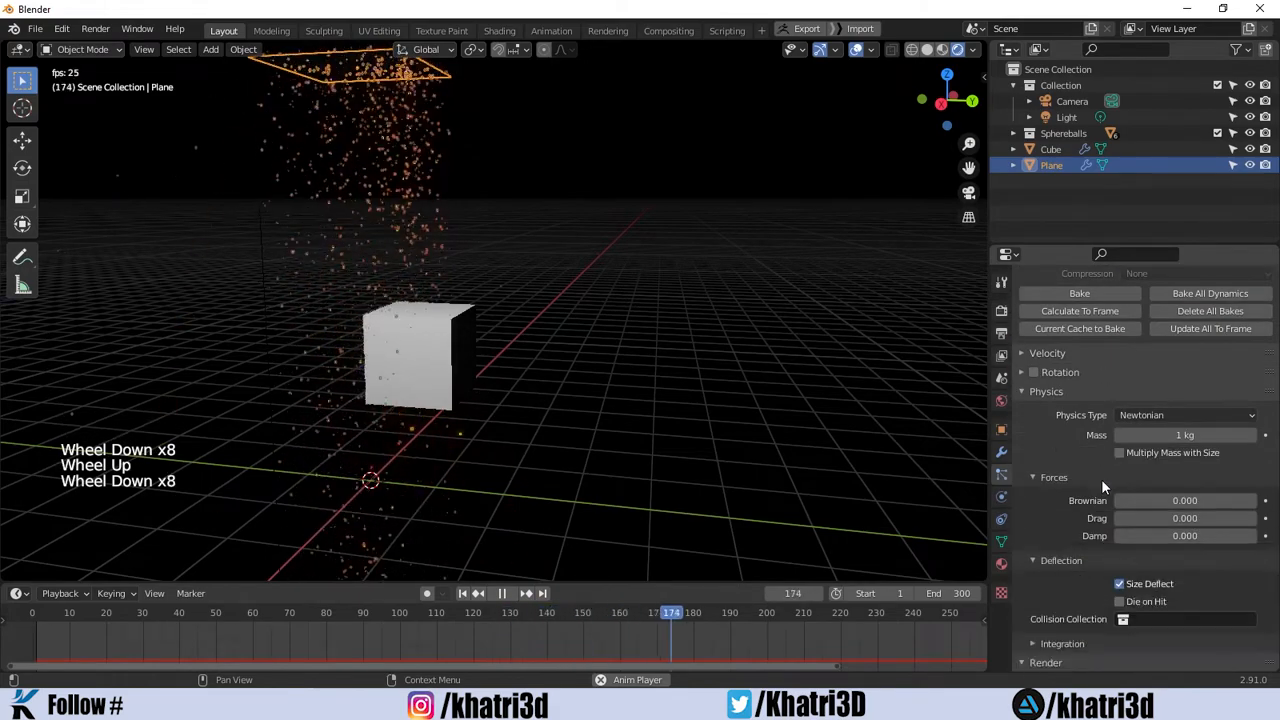
{"action": "left_click", "coordinate": [1121, 487]}
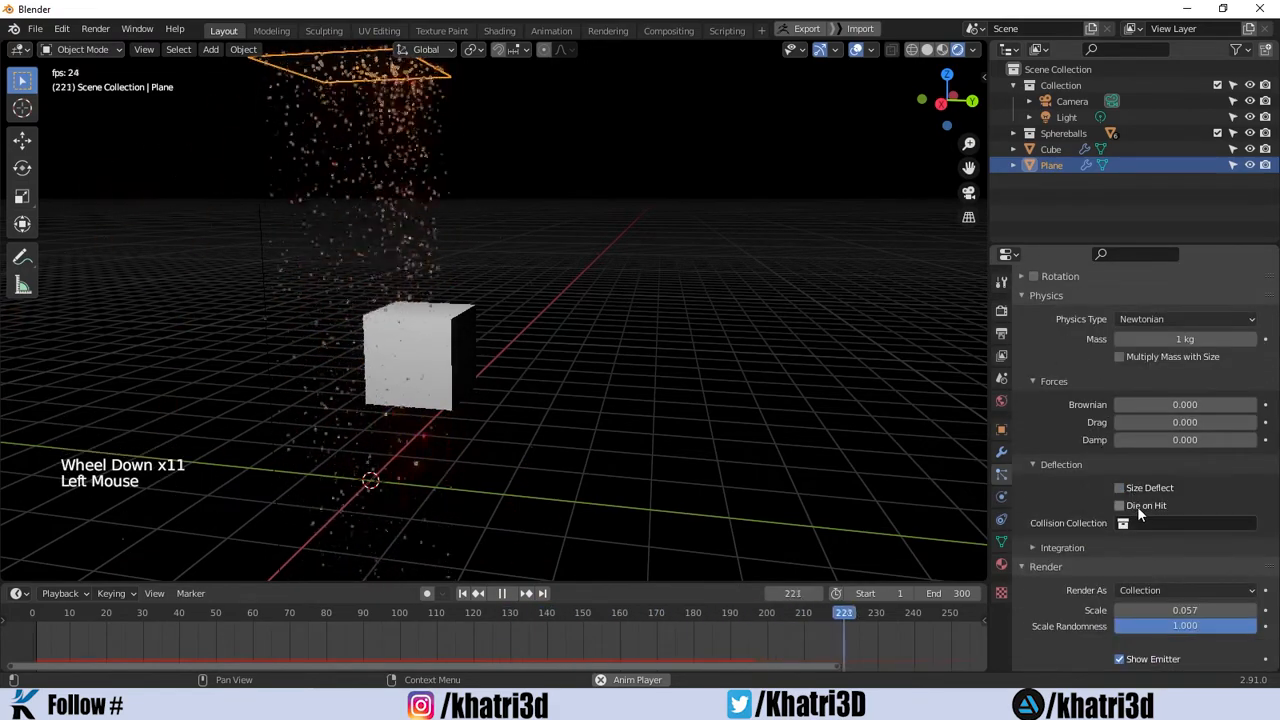
{"action": "left_click", "coordinate": [1137, 506]}
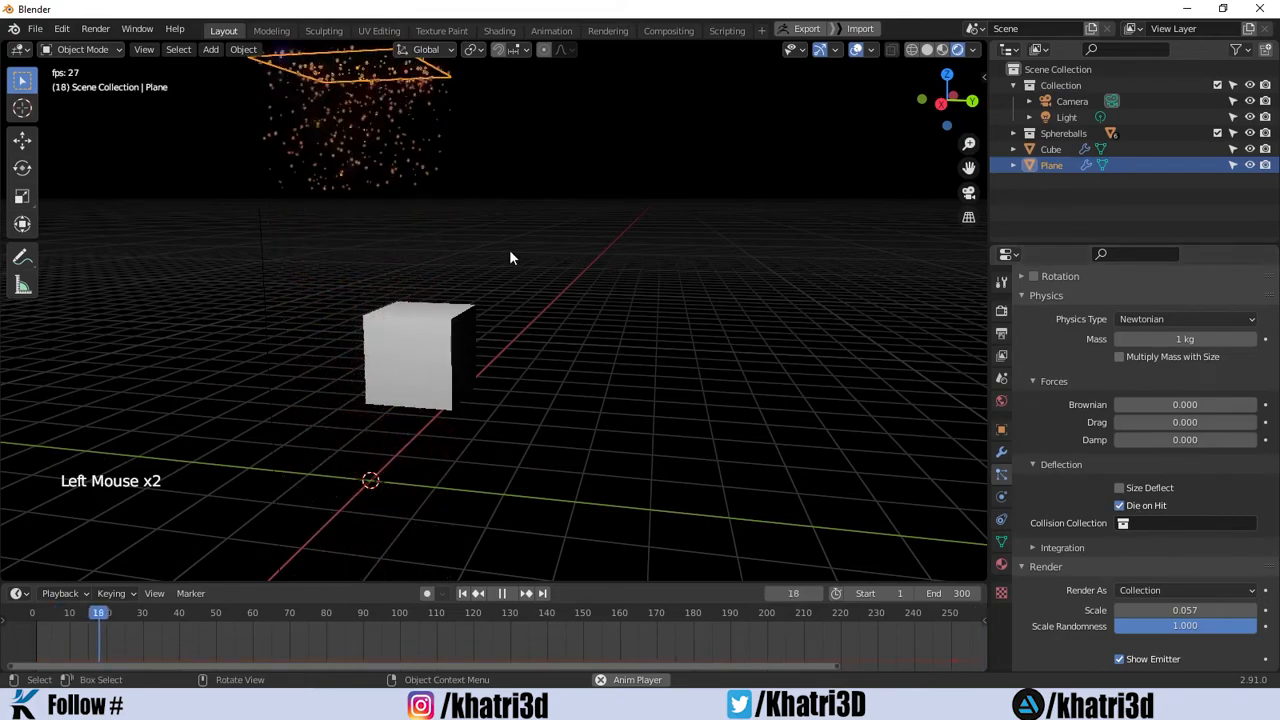
Check the particles hitting the cube during playback, and delete the cube.
{"action": "scroll", "coordinate": [514, 383], "scroll_direction": "up", "scroll_amount": 2}
{"action": "mouse_move", "coordinate": [511, 391]}
{"action": "middle_mouse_down"}
{"action": "mouse_move", "coordinate": [504, 318]}
{"action": "mouse_move", "coordinate": [522, 332]}
{"action": "mouse_move", "coordinate": [530, 375]}
{"action": "mouse_move", "coordinate": [510, 396]}
{"action": "middle_mouse_up"}
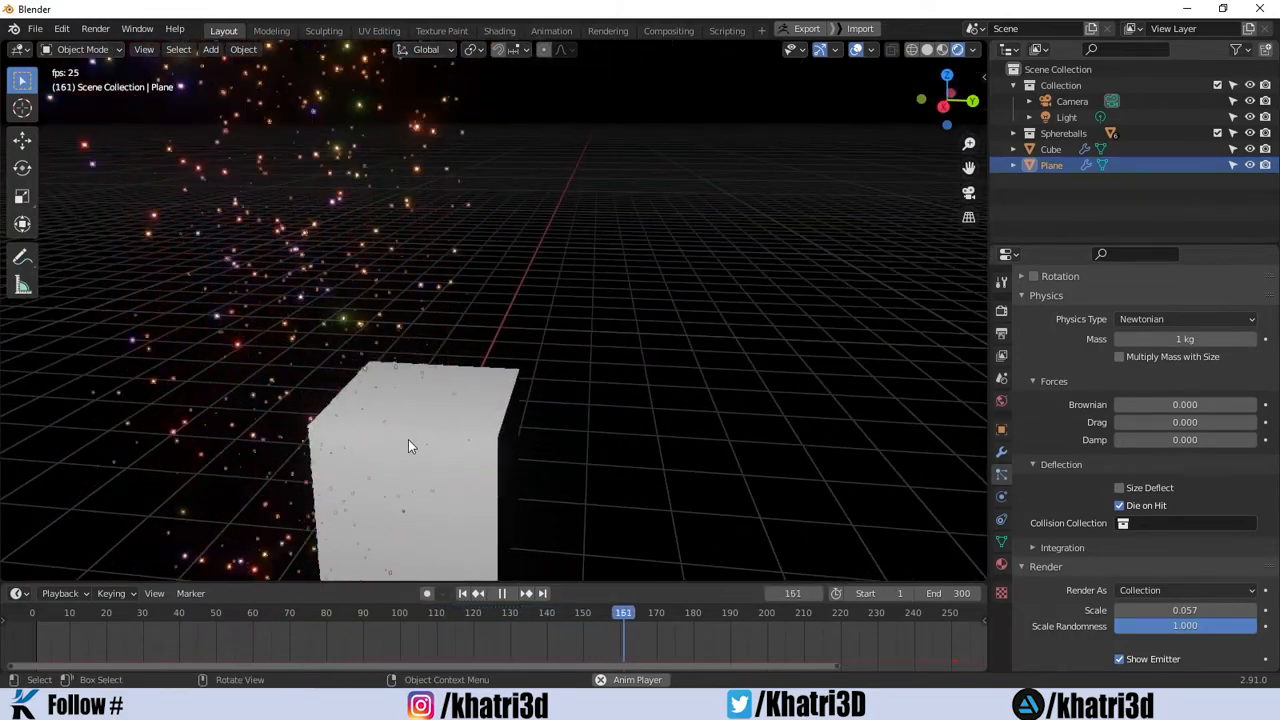
{"action": "scroll", "coordinate": [364, 430], "scroll_direction": "down", "scroll_amount": 3}
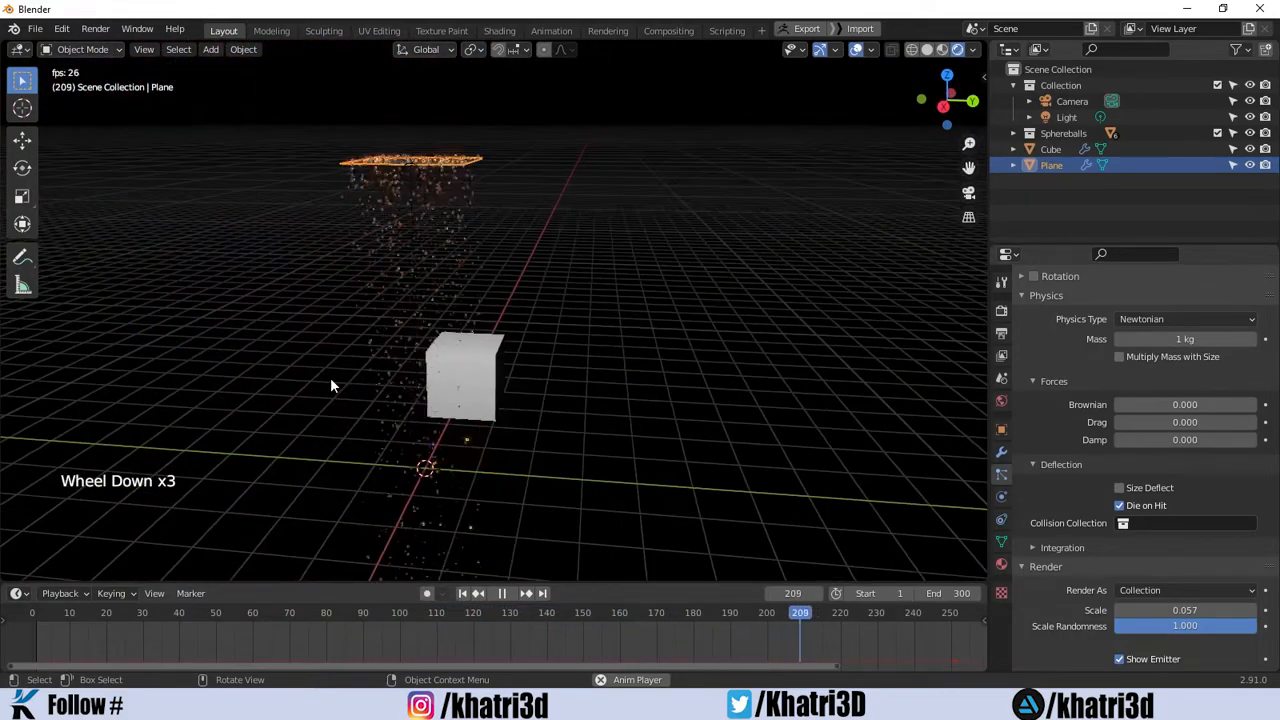
{"action": "mouse_move", "coordinate": [333, 385]}
{"action": "middle_mouse_down"}
{"action": "mouse_move", "coordinate": [534, 346]}
{"action": "mouse_move", "coordinate": [338, 365]}
{"action": "middle_mouse_up"}
{"action": "left_click", "coordinate": [479, 319]}
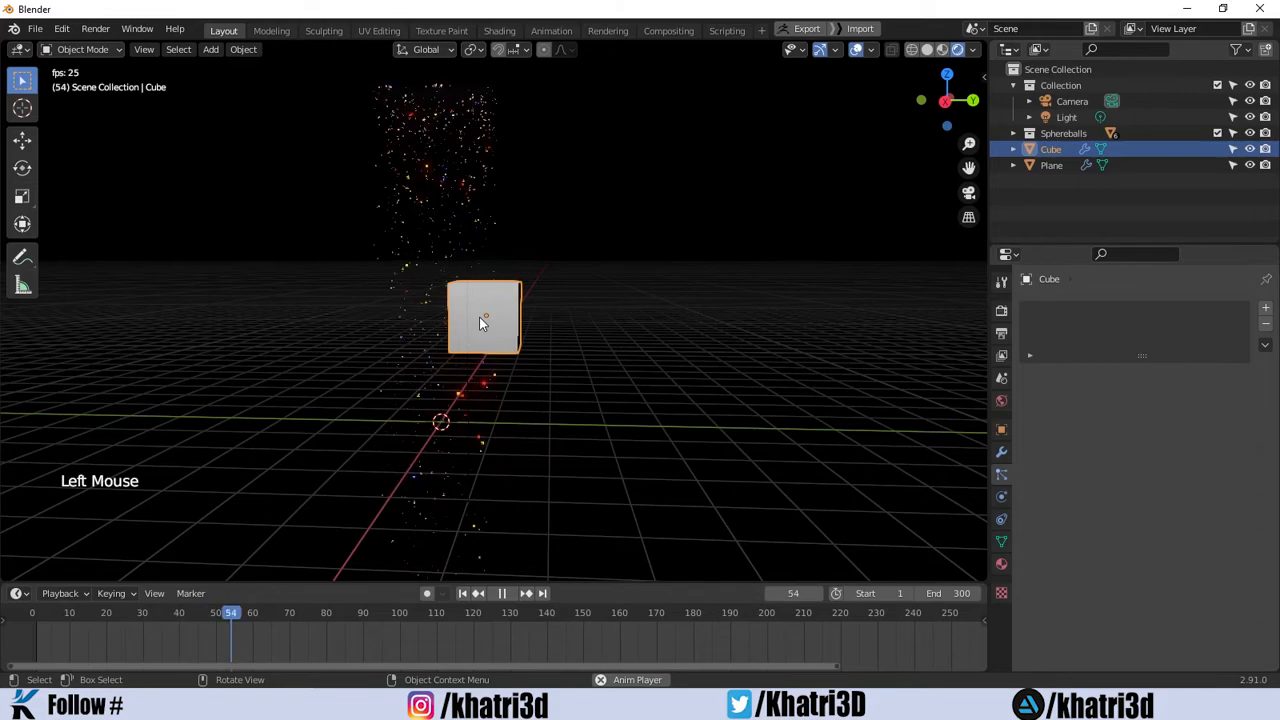
{"action": "key", "text": "Delete"}
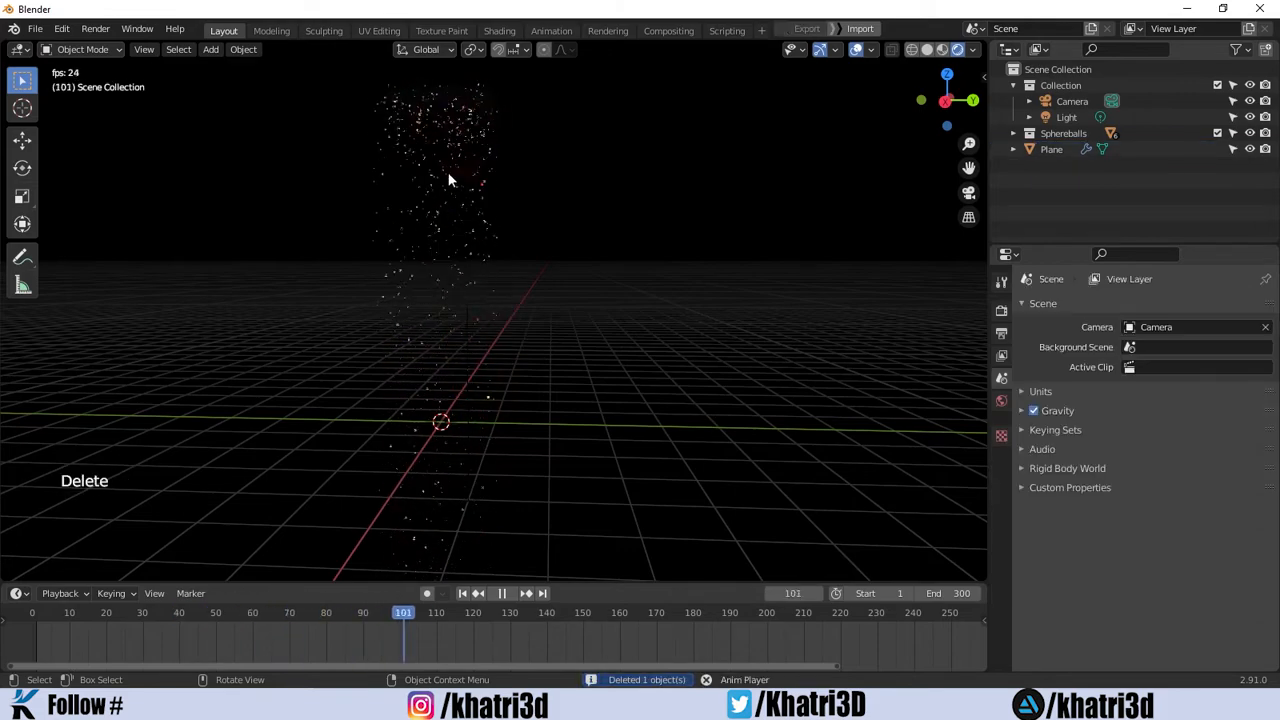
Select the plane and filter its particle system's settings for "child".
{"action": "left_click", "coordinate": [459, 100]}
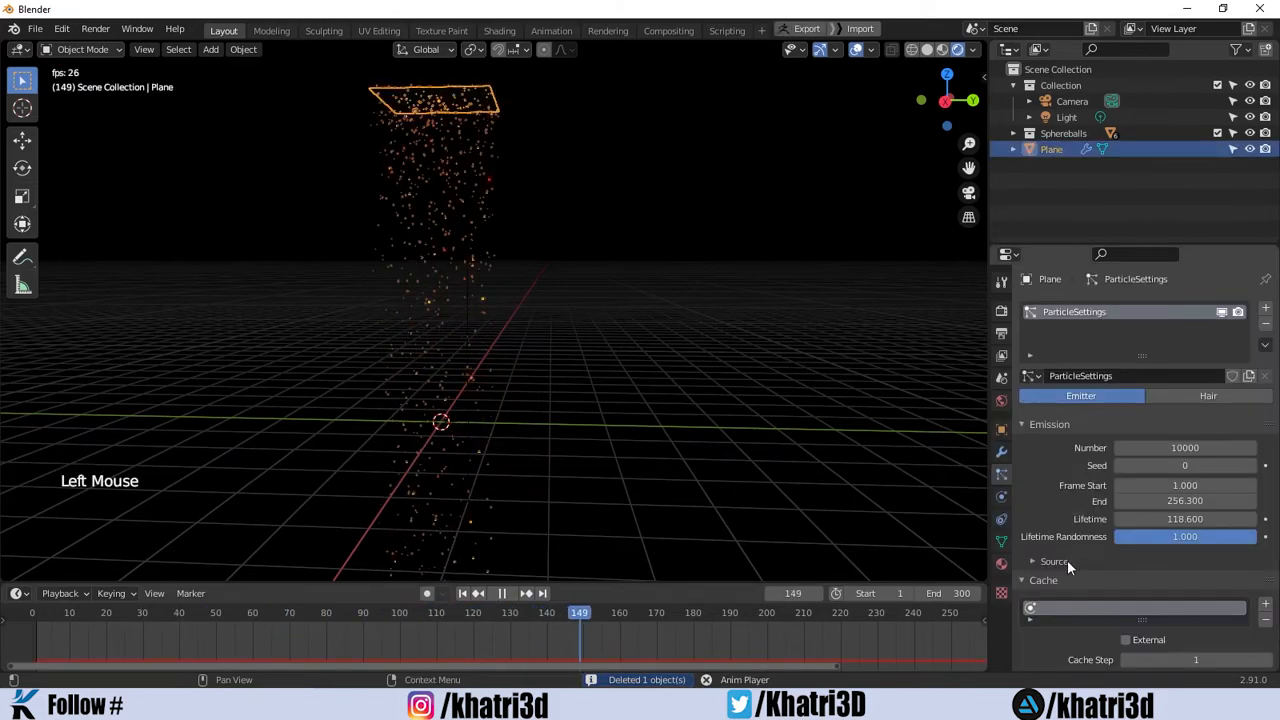
{"action": "scroll", "coordinate": [1019, 526], "scroll_direction": "down", "scroll_amount": 5}
{"action": "scroll", "coordinate": [1020, 550], "scroll_direction": "up", "scroll_amount": 1}
{"action": "scroll", "coordinate": [1020, 569], "scroll_direction": "down", "scroll_amount": 7}
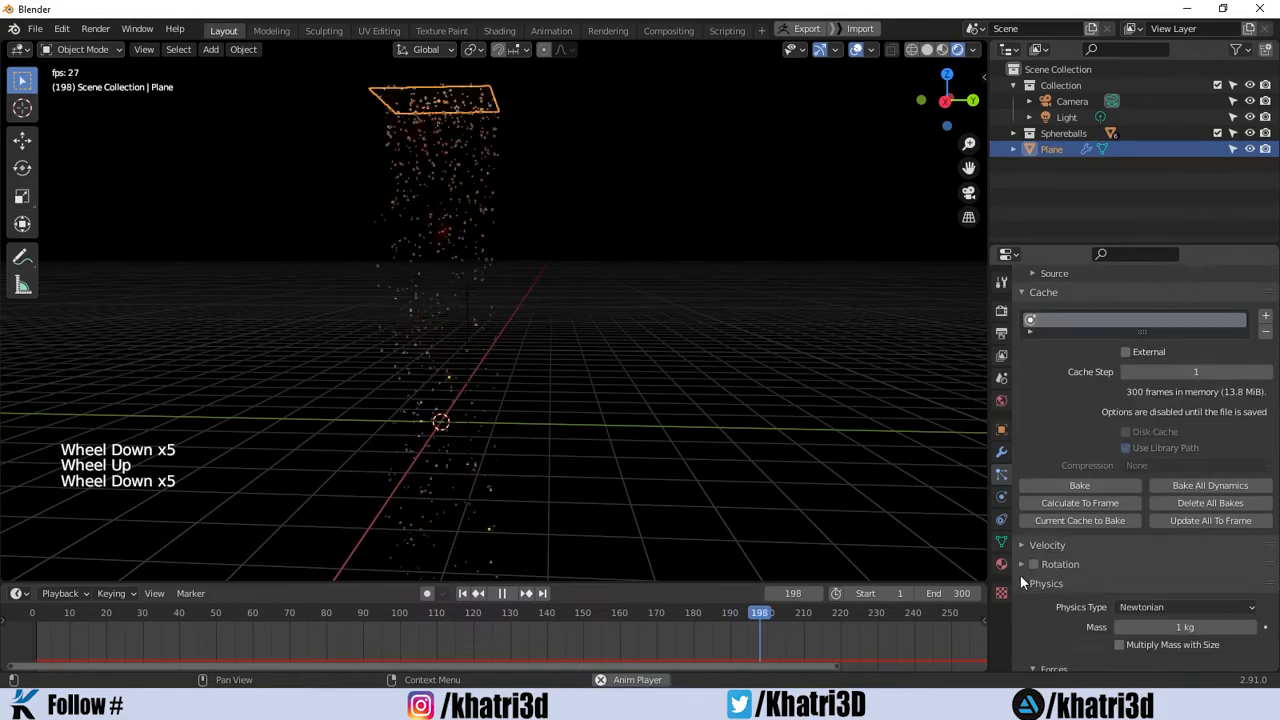
{"action": "scroll", "coordinate": [1061, 528], "scroll_direction": "down", "scroll_amount": 7}
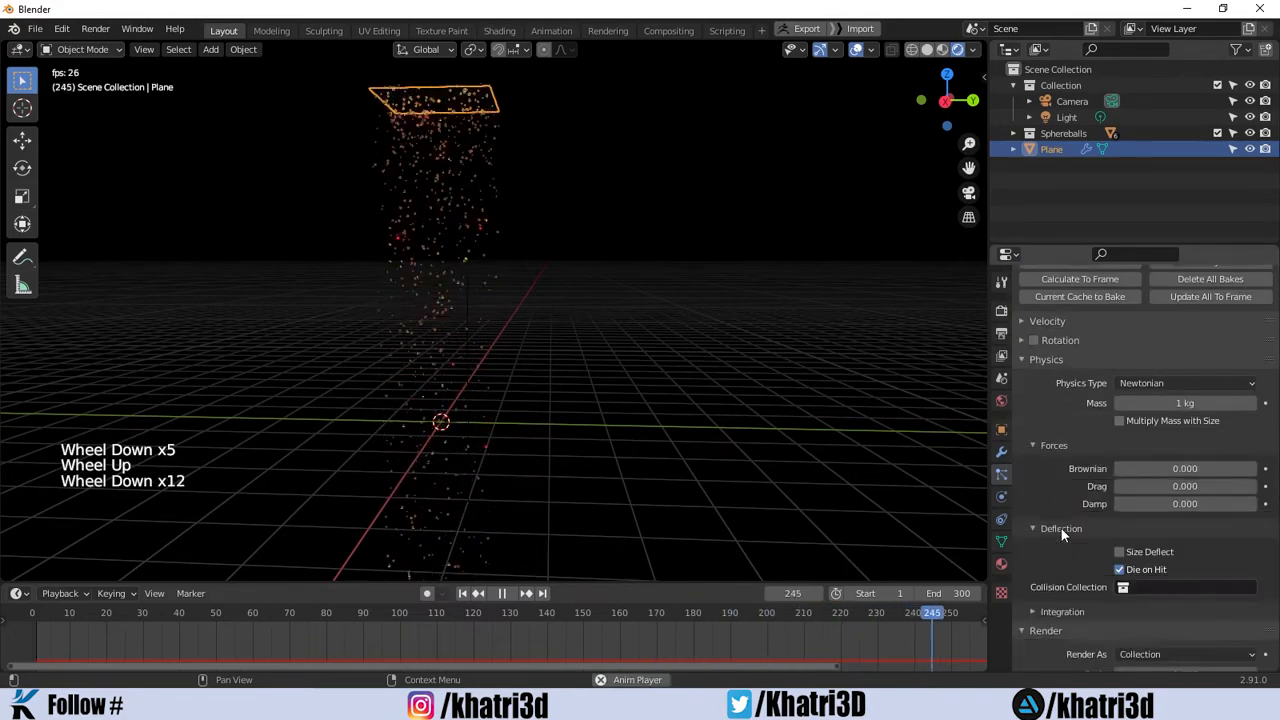
{"action": "scroll", "coordinate": [1135, 531], "scroll_direction": "down", "scroll_amount": 3}
{"action": "scroll", "coordinate": [1134, 532], "scroll_direction": "up", "scroll_amount": 1}
{"action": "scroll", "coordinate": [1133, 534], "scroll_direction": "down", "scroll_amount": 6}
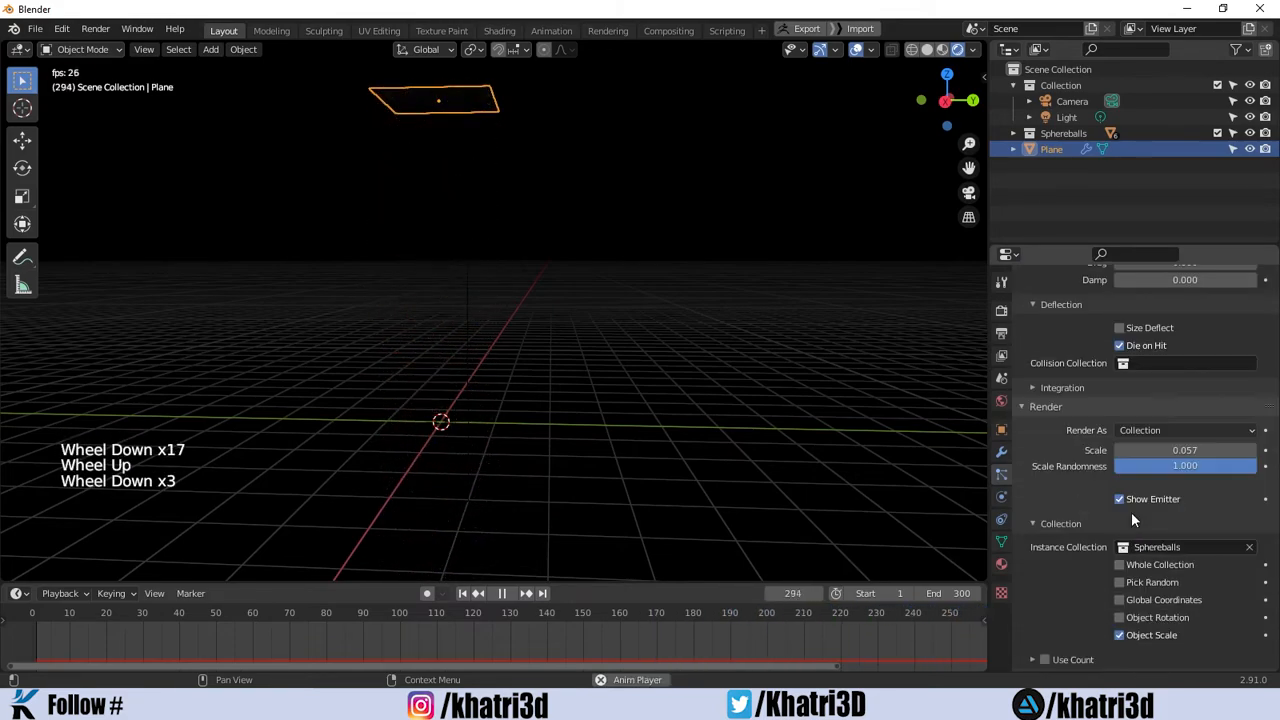
{"action": "left_click", "coordinate": [1141, 256]}
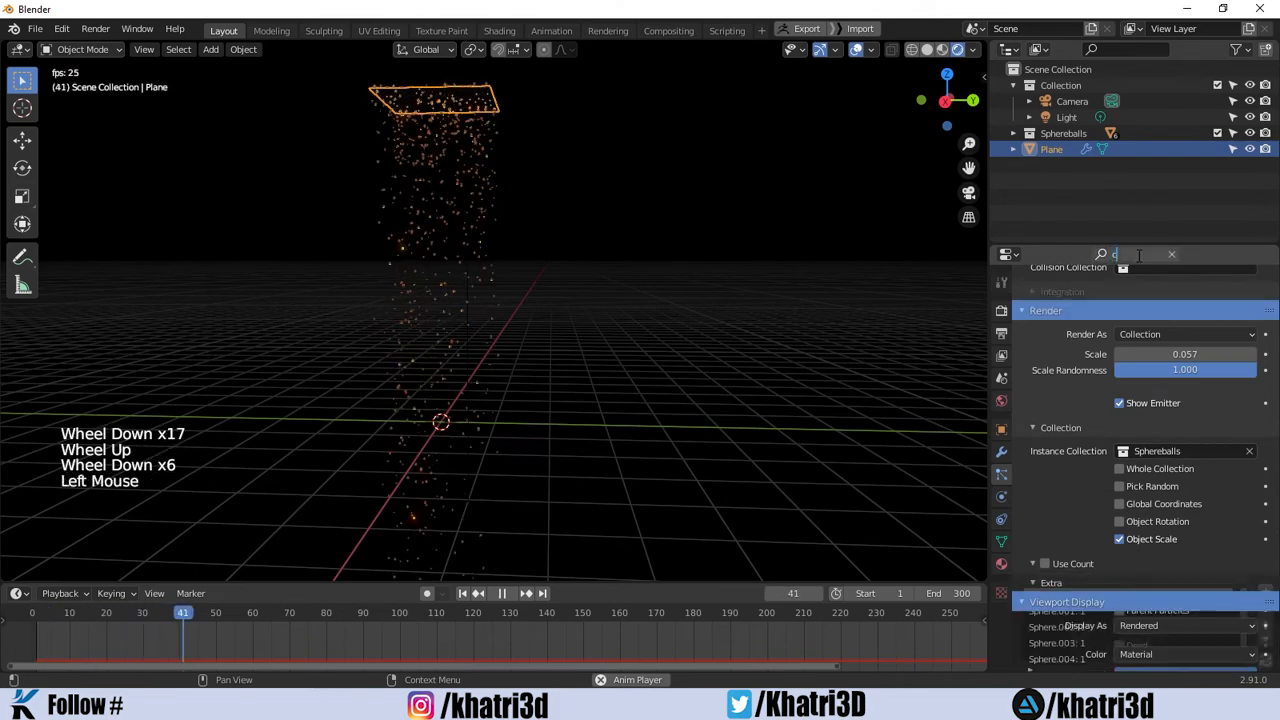
{"action": "type", "text": "ch"}
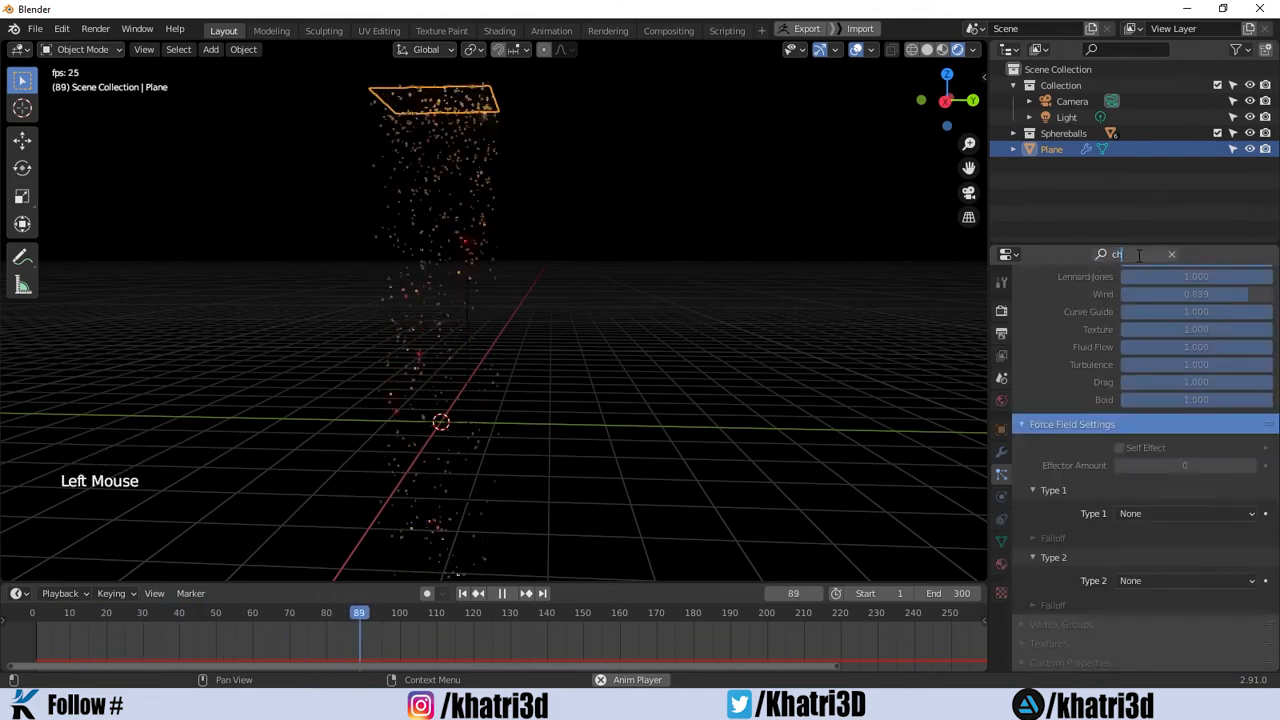
{"action": "type", "text": "ild"}
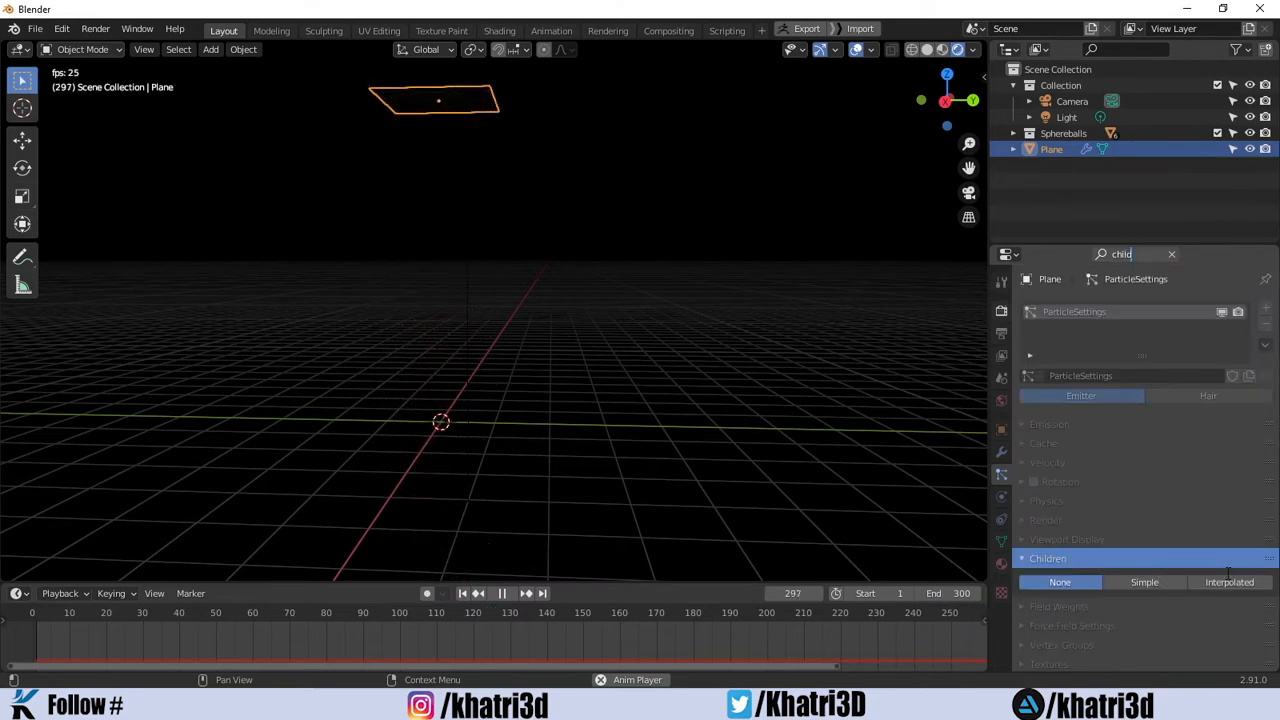
{"action": "key", "text": "Return"}
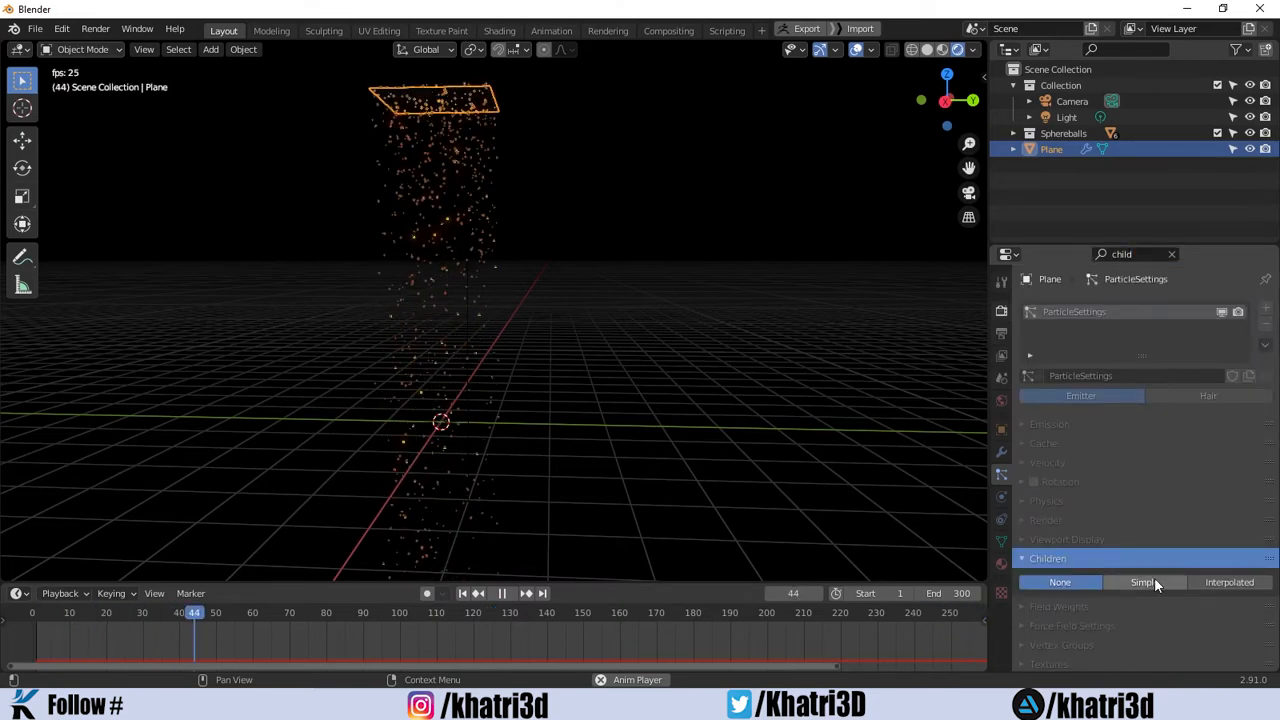
Try the Simple and Interpolated child types on the plane's particle system.
{"action": "left_click", "coordinate": [1144, 582]}
{"action": "scroll", "coordinate": [470, 300], "scroll_direction": "up", "scroll_amount": 2}
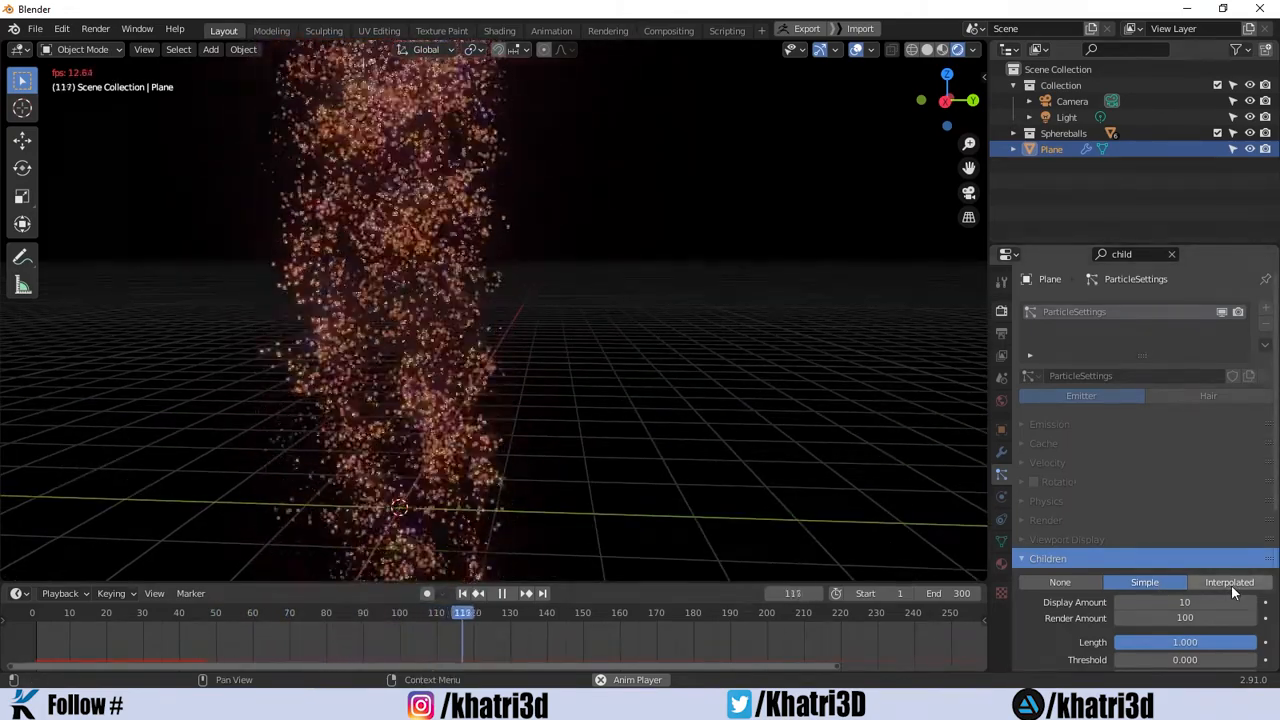
{"action": "left_click", "coordinate": [1231, 582]}
{"action": "scroll", "coordinate": [512, 311], "scroll_direction": "down", "scroll_amount": 2}
{"action": "scroll", "coordinate": [512, 311], "scroll_direction": "up", "scroll_amount": 1}
{"action": "scroll", "coordinate": [512, 311], "scroll_direction": "down", "scroll_amount": 1}
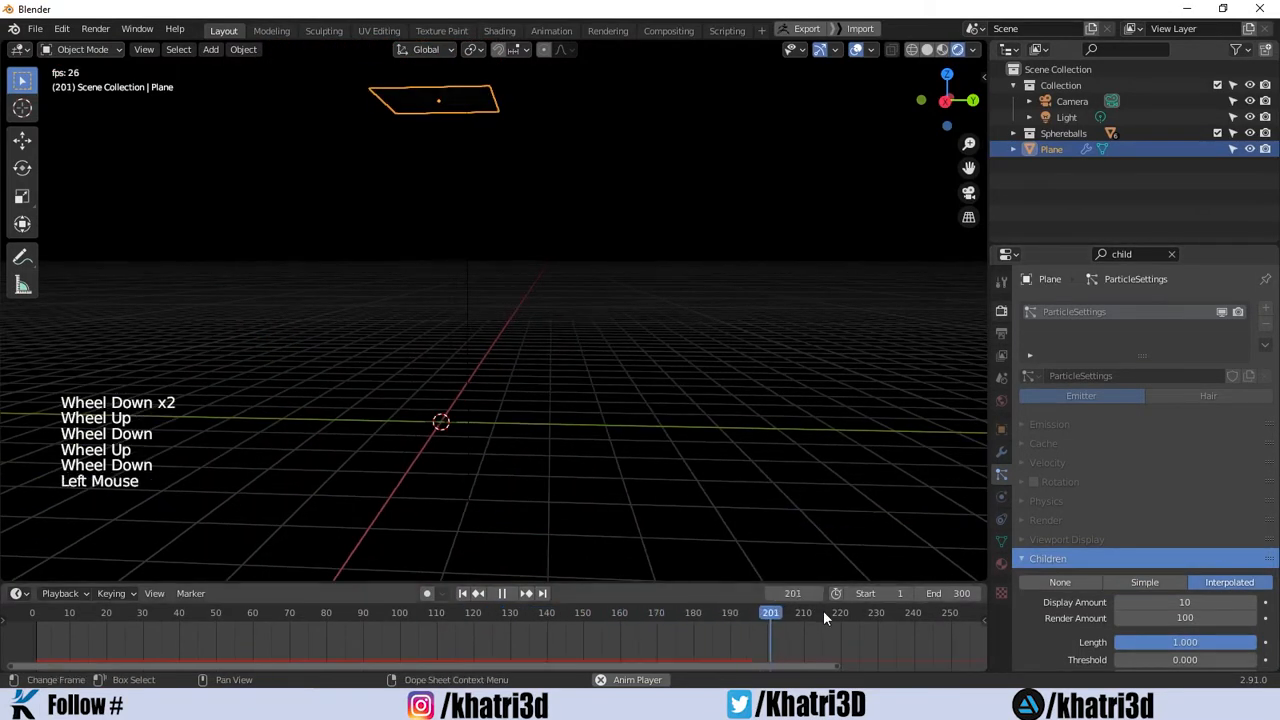
Switch the children back to Simple and replay the animation from frame 0 to inspect the dense particles.
{"action": "key", "text": "space"}
{"action": "left_click_drag", "start_coordinate": [831, 617], "coordinate": [31, 626]}
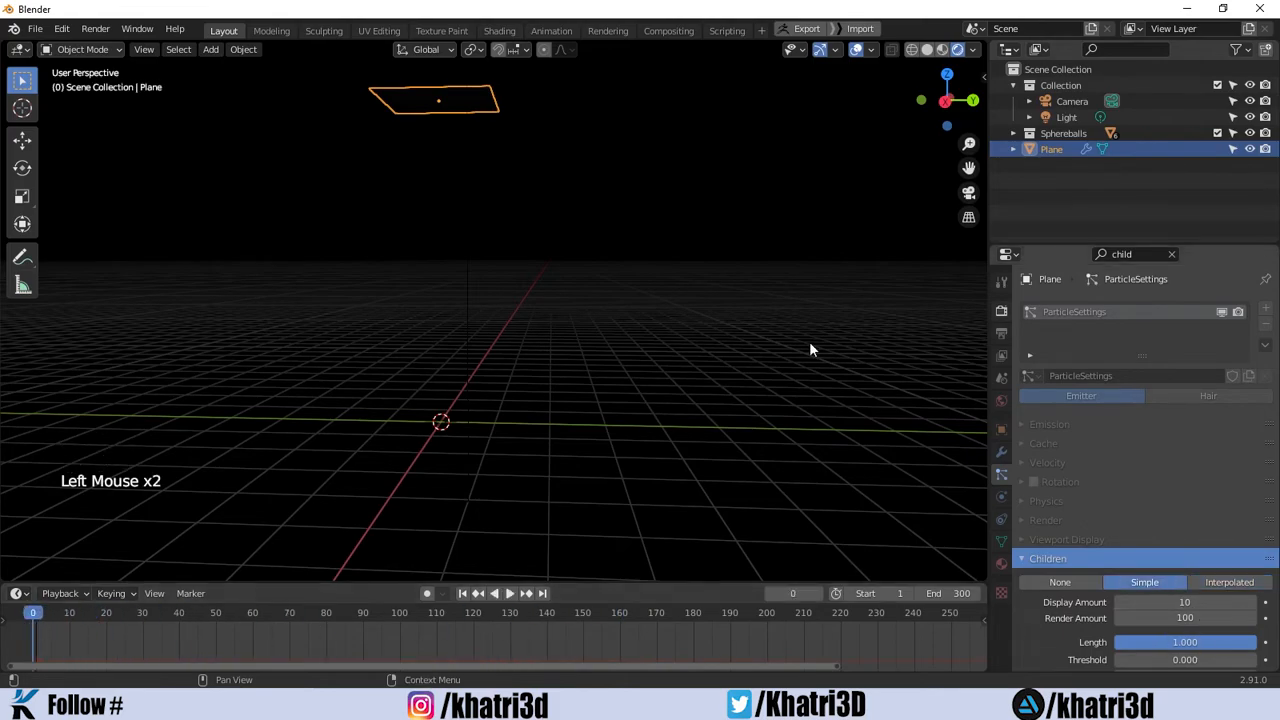
{"action": "key", "text": "space"}
{"action": "scroll", "coordinate": [520, 336], "scroll_direction": "up", "scroll_amount": 4}
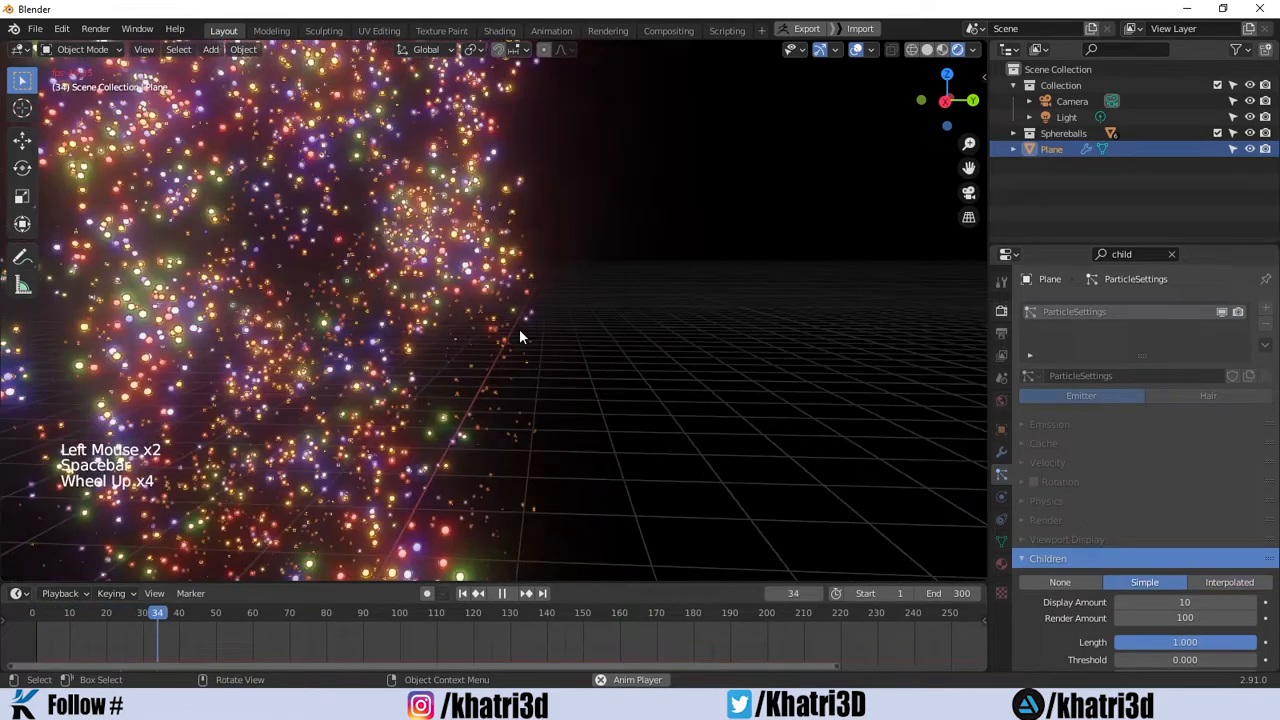
{"action": "scroll", "coordinate": [660, 372], "scroll_direction": "down", "scroll_amount": 2}
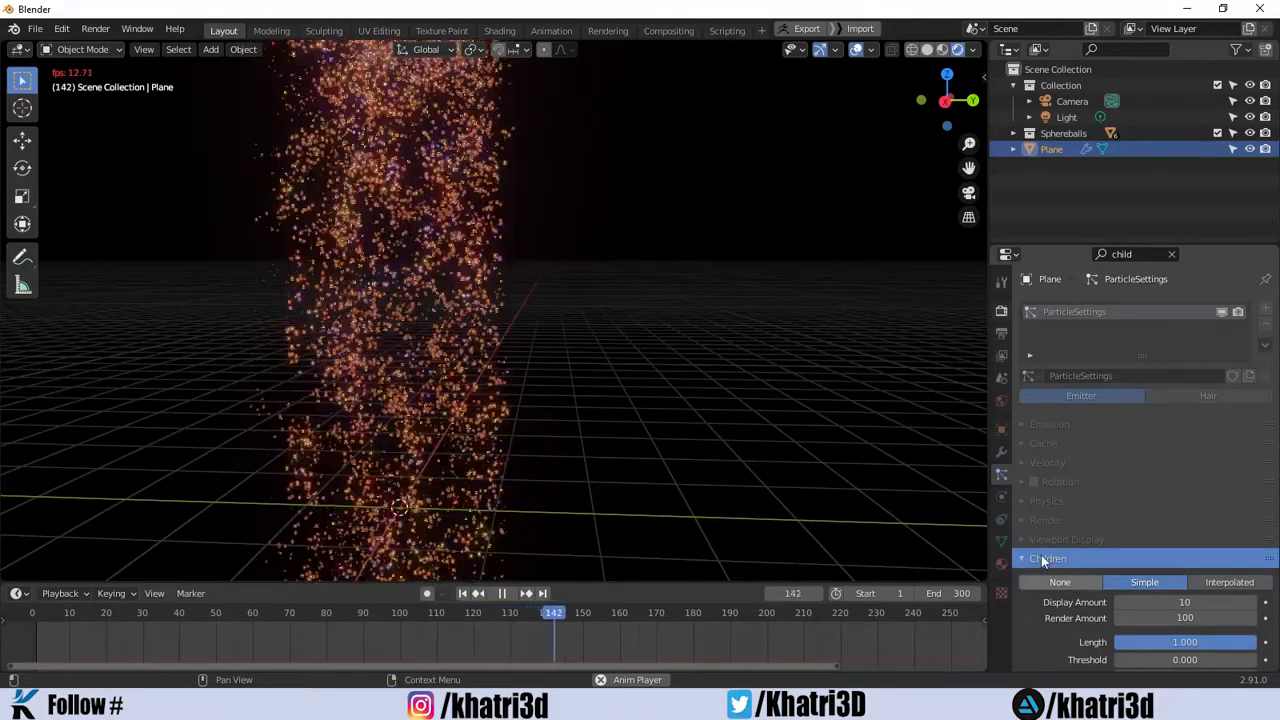
Set the particle children to None and clear the settings filter.
{"action": "scroll", "coordinate": [530, 302], "scroll_direction": "down", "scroll_amount": 2}
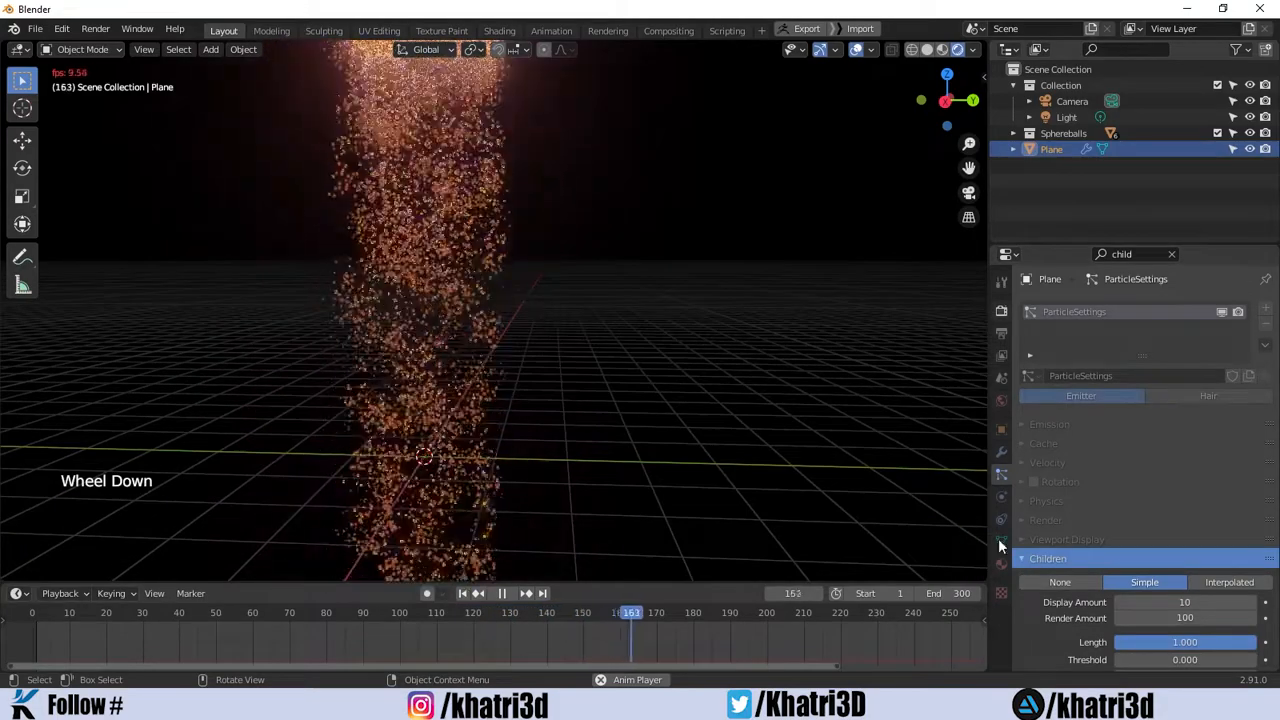
{"action": "left_click", "coordinate": [1057, 581]}
{"action": "scroll", "coordinate": [626, 257], "scroll_direction": "down", "scroll_amount": 4}
{"action": "scroll", "coordinate": [862, 370], "scroll_direction": "up", "scroll_amount": 2}
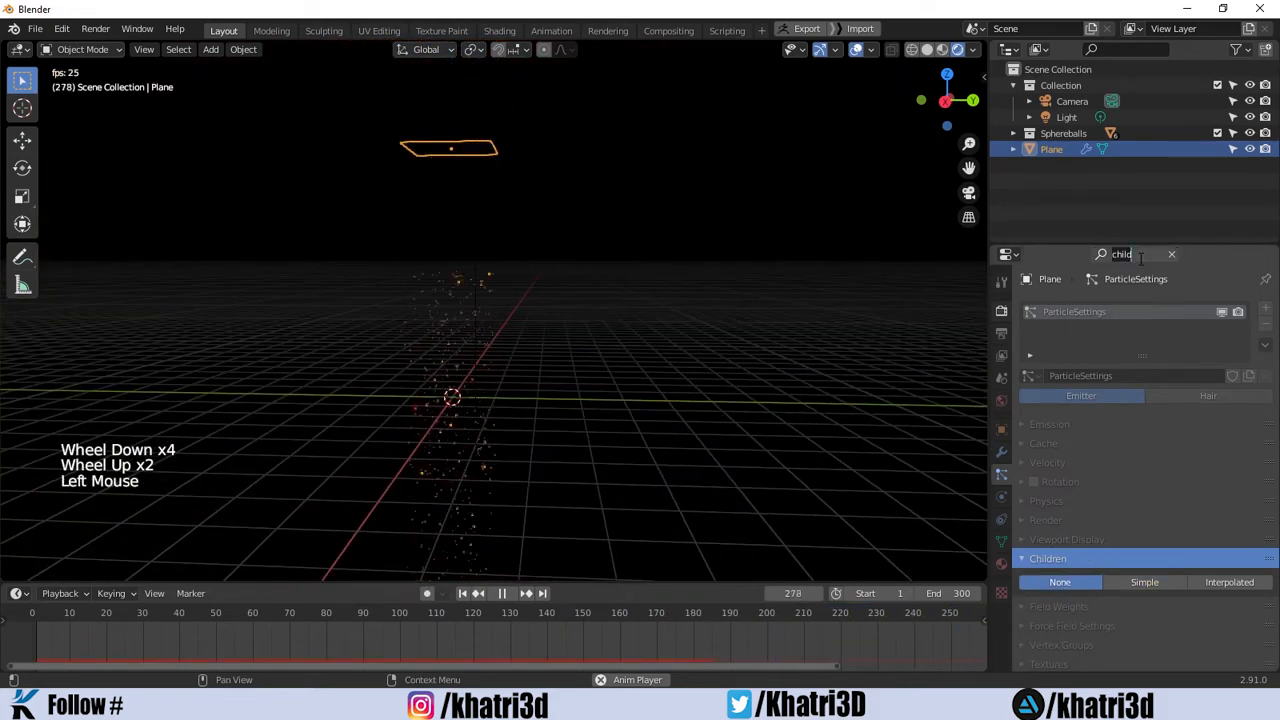
{"action": "key", "text": "BackSpace"}
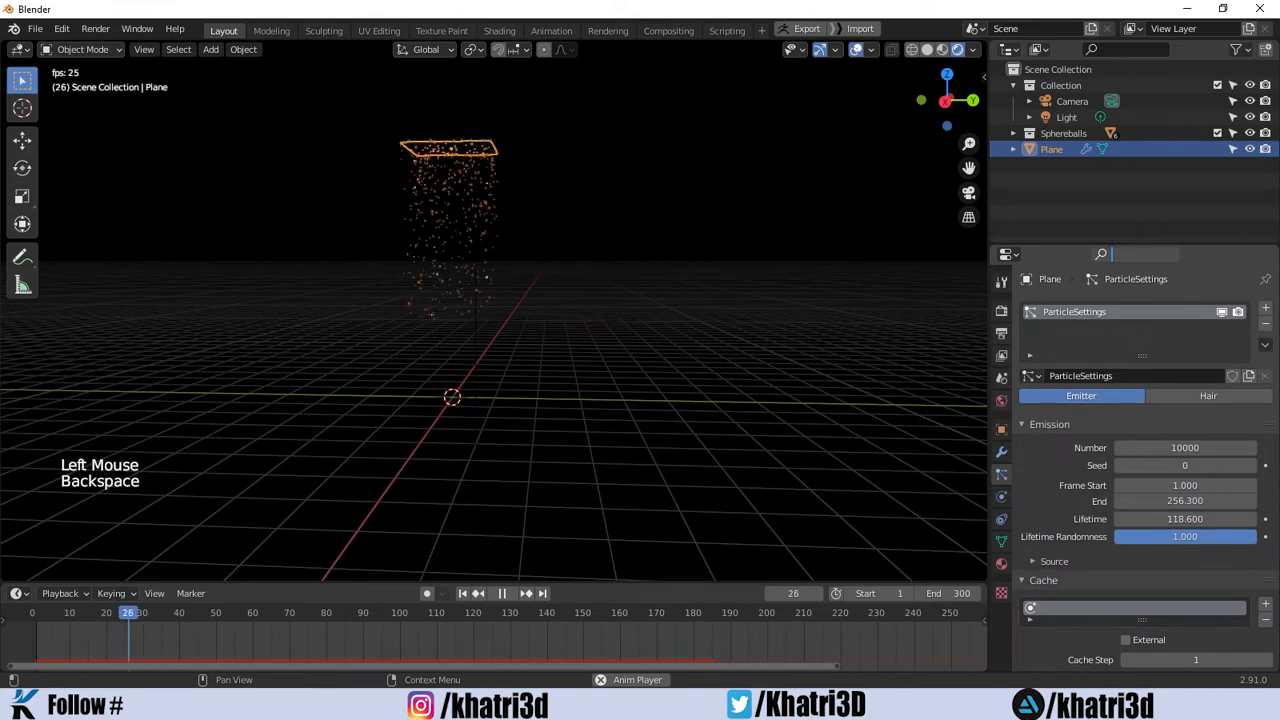
Change the particle system's physics type to Fluid and check the falling particles during playback.
{"action": "scroll", "coordinate": [1047, 481], "scroll_direction": "down", "scroll_amount": 3}
{"action": "scroll", "coordinate": [1047, 481], "scroll_direction": "up", "scroll_amount": 1}
{"action": "scroll", "coordinate": [1047, 481], "scroll_direction": "down", "scroll_amount": 10}
{"action": "scroll", "coordinate": [1047, 483], "scroll_direction": "up", "scroll_amount": 1}
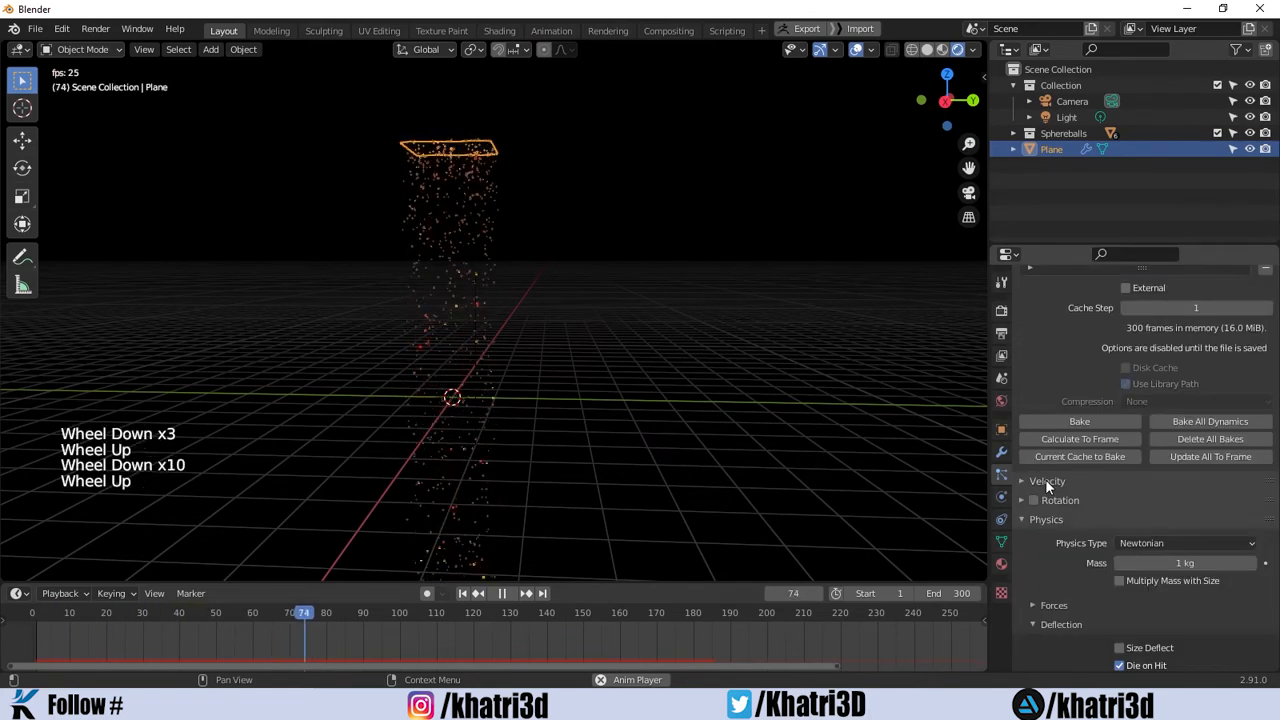
{"action": "scroll", "coordinate": [1047, 487], "scroll_direction": "down", "scroll_amount": 3}
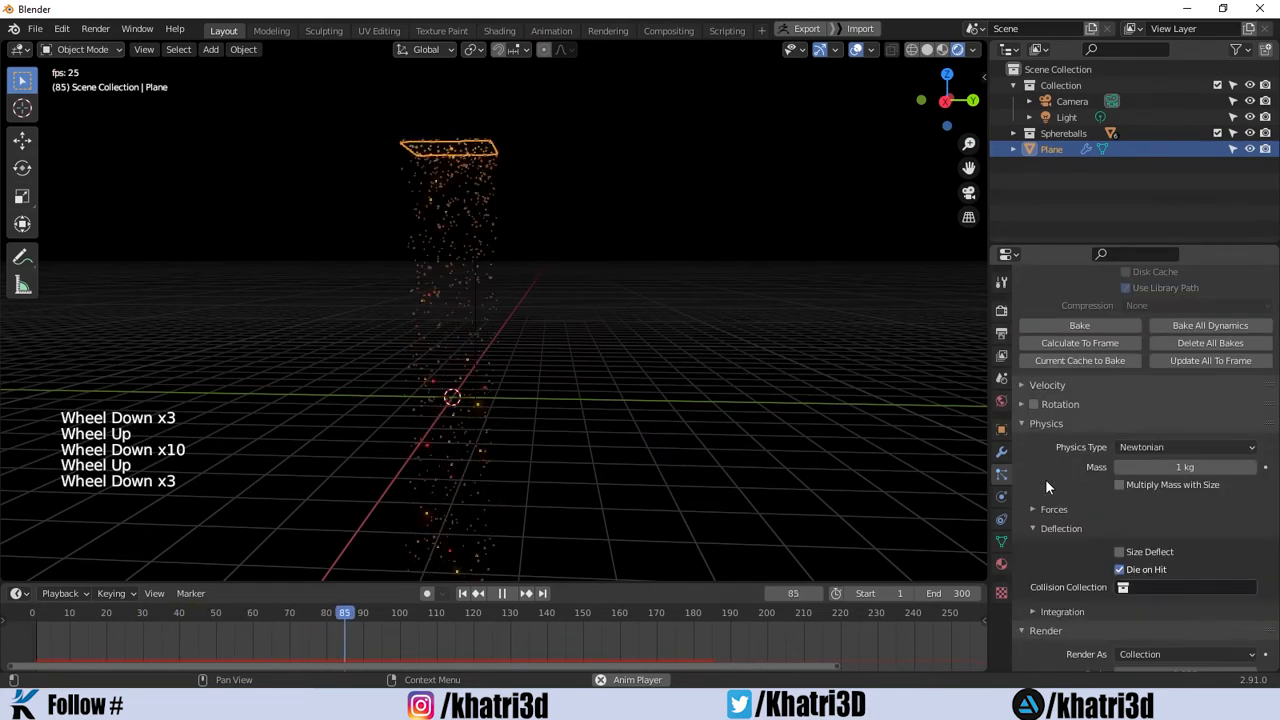
{"action": "left_click", "coordinate": [1148, 448]}
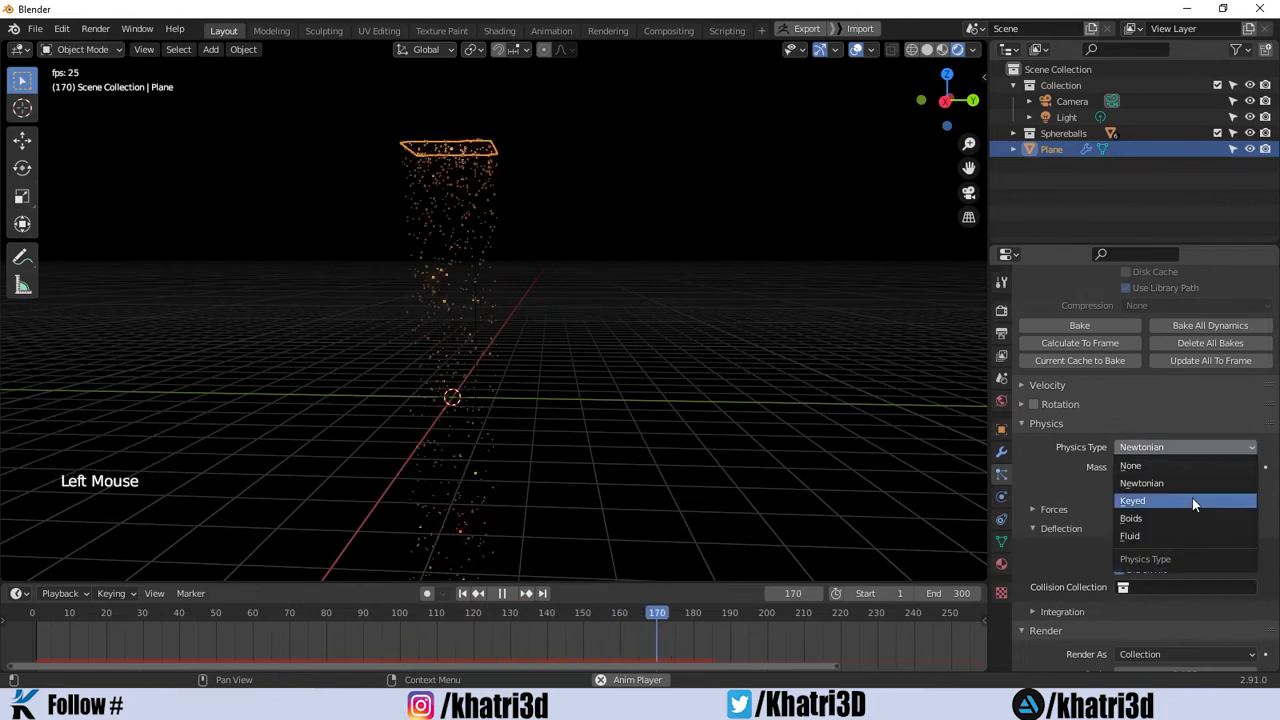
{"action": "left_click", "coordinate": [1160, 537]}
{"action": "scroll", "coordinate": [469, 252], "scroll_direction": "up", "scroll_amount": 3}
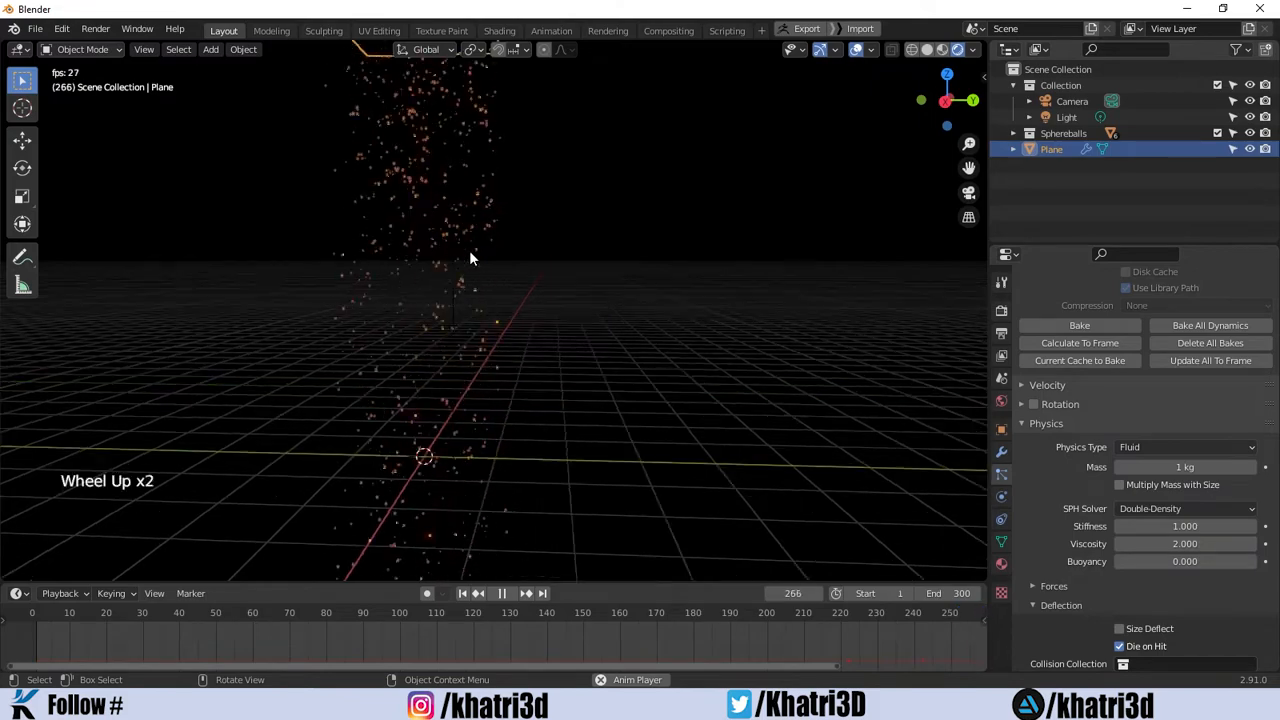
{"action": "scroll", "coordinate": [469, 254], "scroll_direction": "down", "scroll_amount": 5}
{"action": "scroll", "coordinate": [469, 257], "scroll_direction": "up", "scroll_amount": 2}
{"action": "scroll", "coordinate": [470, 265], "scroll_direction": "up", "scroll_amount": 1}
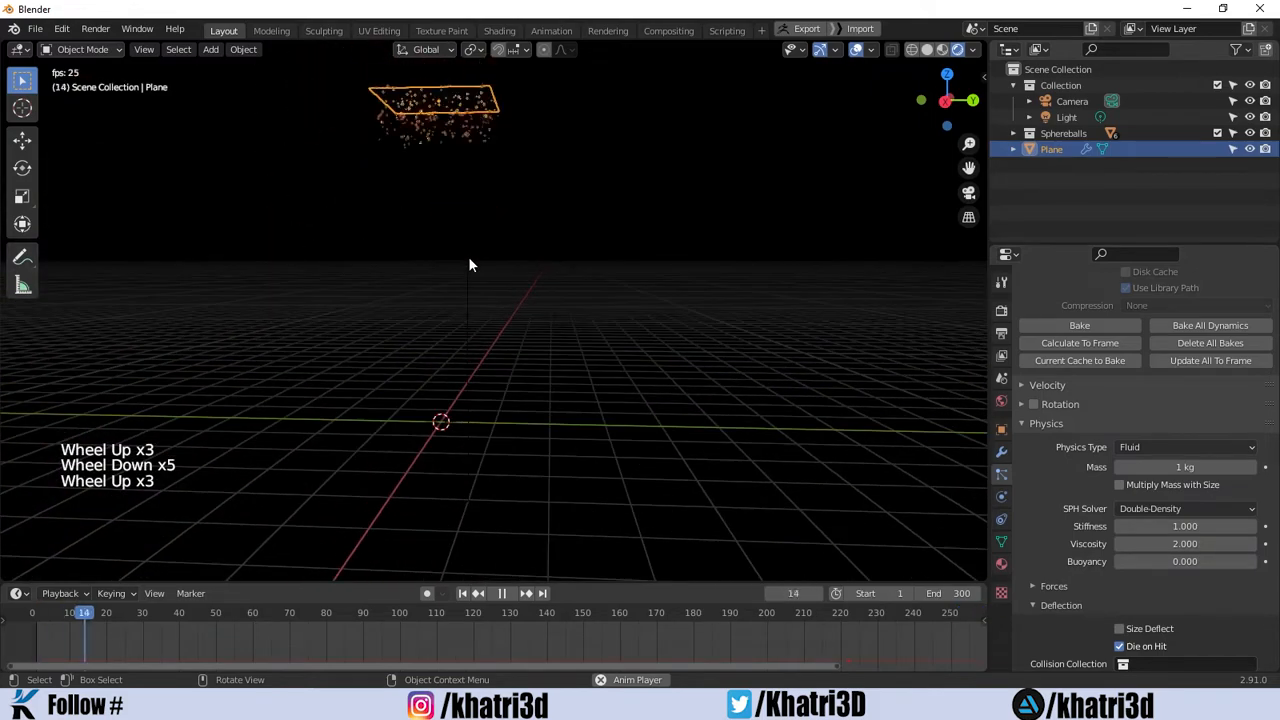
{"action": "scroll", "coordinate": [458, 274], "scroll_direction": "up", "scroll_amount": 2}
{"action": "scroll", "coordinate": [455, 268], "scroll_direction": "down", "scroll_amount": 2}
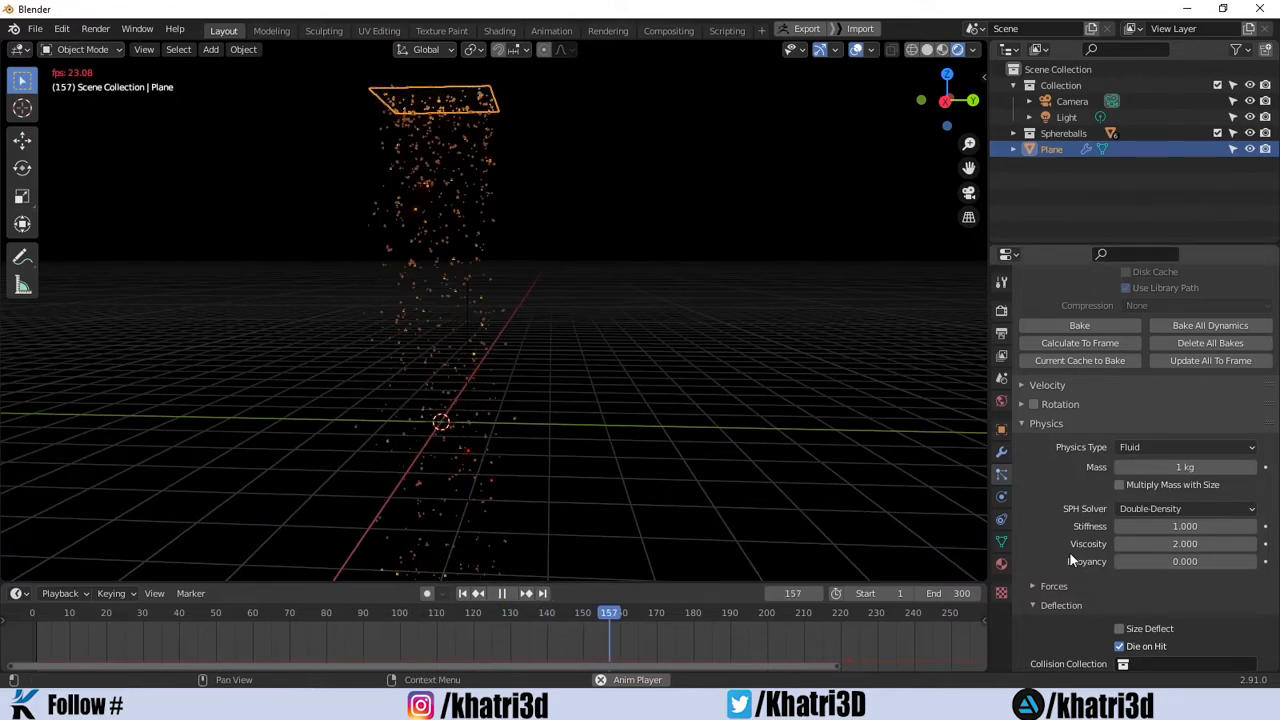
Examine the fluid particle system's physics, deflection and render settings, keeping Fluid as the physics type.
{"action": "scroll", "coordinate": [1075, 555], "scroll_direction": "down", "scroll_amount": 8}
{"action": "scroll", "coordinate": [486, 214], "scroll_direction": "down", "scroll_amount": 7}
{"action": "scroll", "coordinate": [484, 225], "scroll_direction": "up", "scroll_amount": 1}
{"action": "scroll", "coordinate": [484, 228], "scroll_direction": "down", "scroll_amount": 1}
{"action": "scroll", "coordinate": [483, 233], "scroll_direction": "up", "scroll_amount": 4}
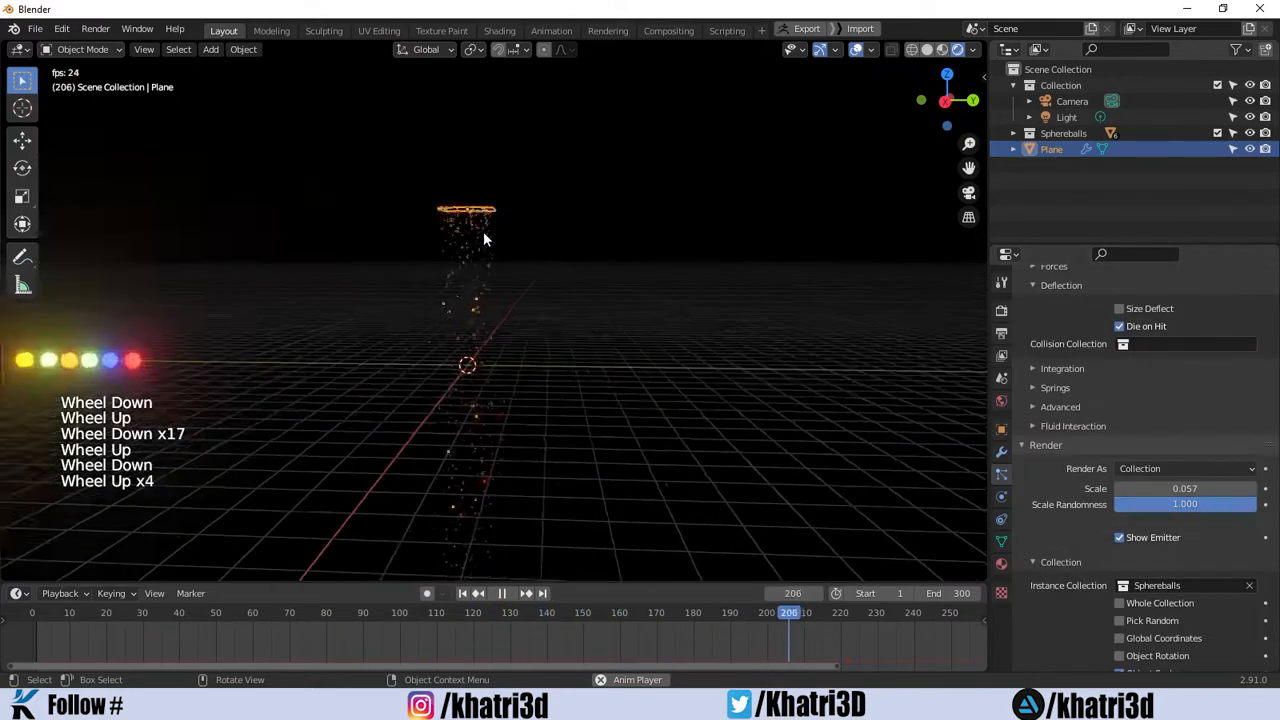
{"action": "scroll", "coordinate": [483, 250], "scroll_direction": "up", "scroll_amount": 6}
{"action": "scroll", "coordinate": [483, 266], "scroll_direction": "down", "scroll_amount": 3}
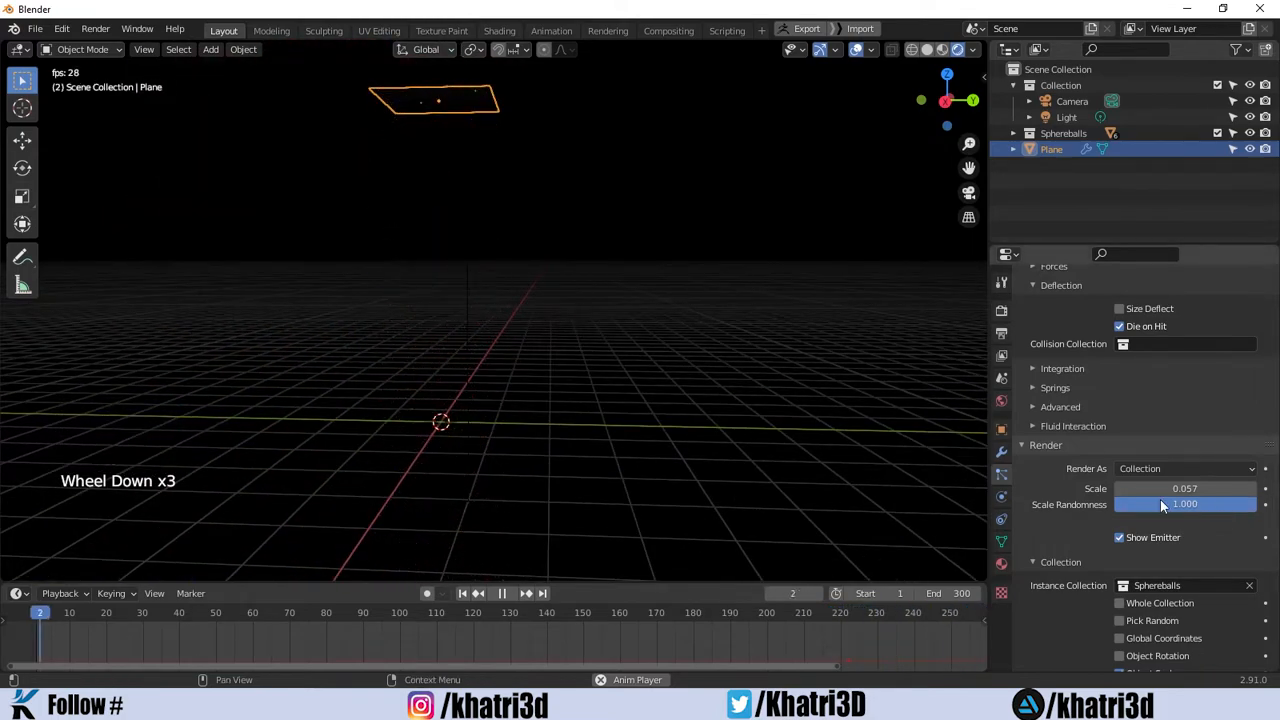
{"action": "scroll", "coordinate": [1060, 486], "scroll_direction": "down", "scroll_amount": 6}
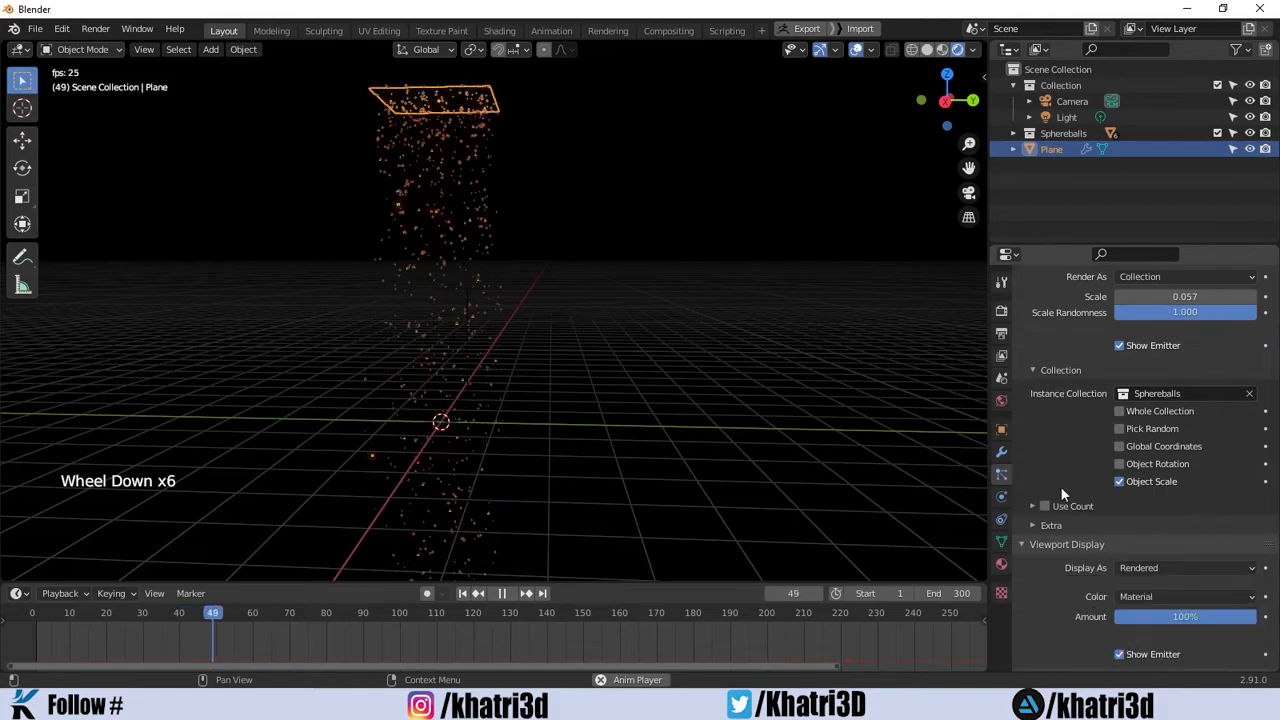
{"action": "scroll", "coordinate": [1056, 460], "scroll_direction": "up", "scroll_amount": 5}
{"action": "scroll", "coordinate": [1056, 460], "scroll_direction": "down", "scroll_amount": 1}
{"action": "scroll", "coordinate": [1056, 460], "scroll_direction": "up", "scroll_amount": 5}
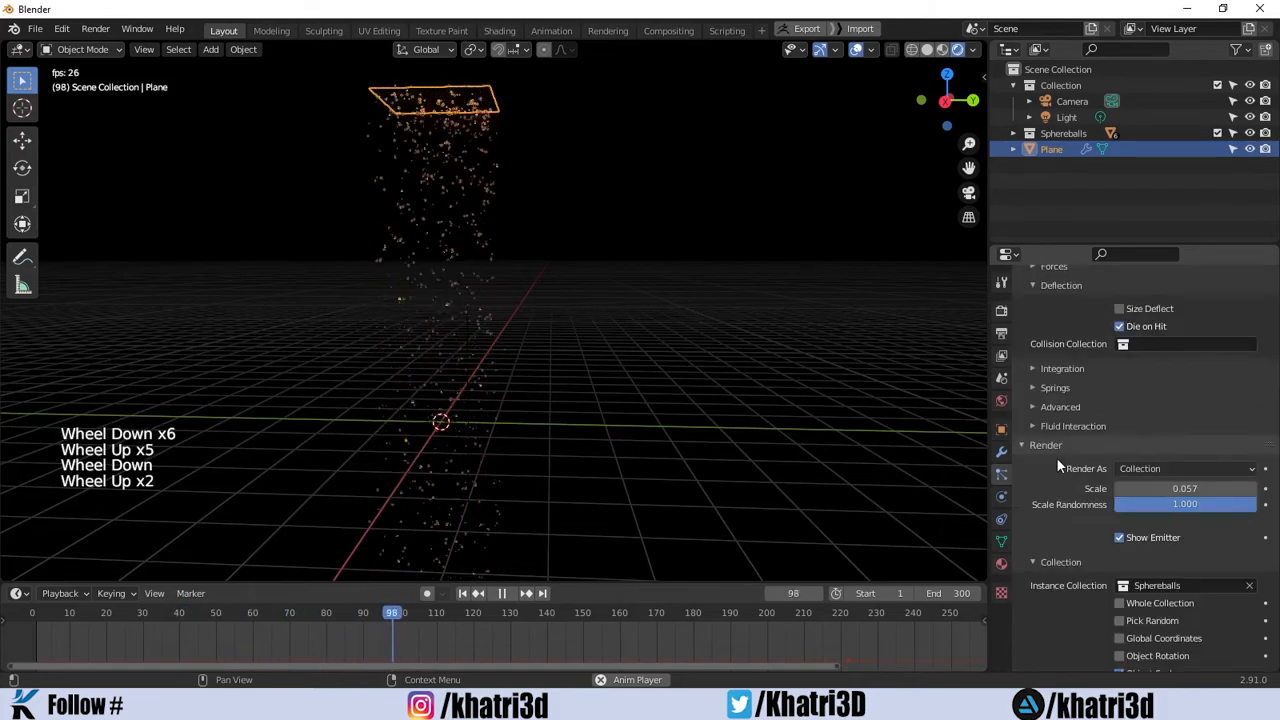
{"action": "scroll", "coordinate": [1056, 460], "scroll_direction": "down", "scroll_amount": 1}
{"action": "scroll", "coordinate": [1056, 460], "scroll_direction": "up", "scroll_amount": 2}
{"action": "scroll", "coordinate": [1056, 457], "scroll_direction": "up", "scroll_amount": 5}
{"action": "scroll", "coordinate": [1056, 457], "scroll_direction": "down", "scroll_amount": 4}
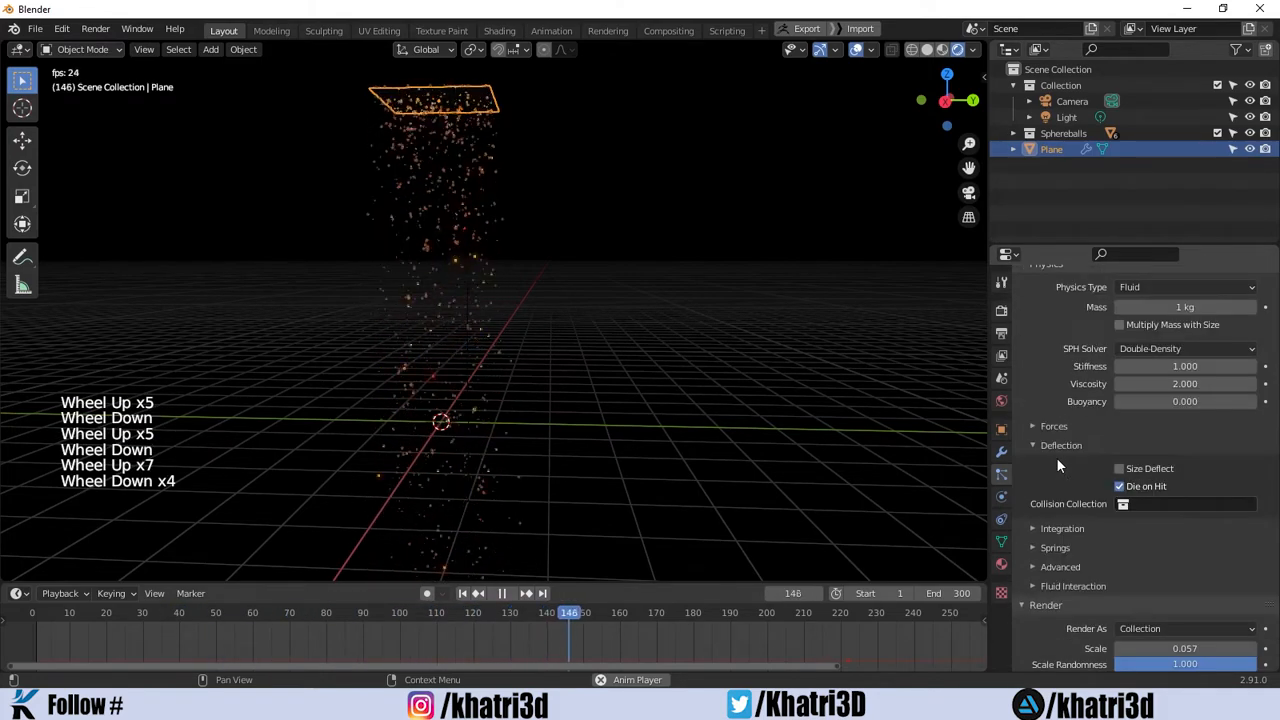
{"action": "scroll", "coordinate": [1056, 457], "scroll_direction": "up", "scroll_amount": 3}
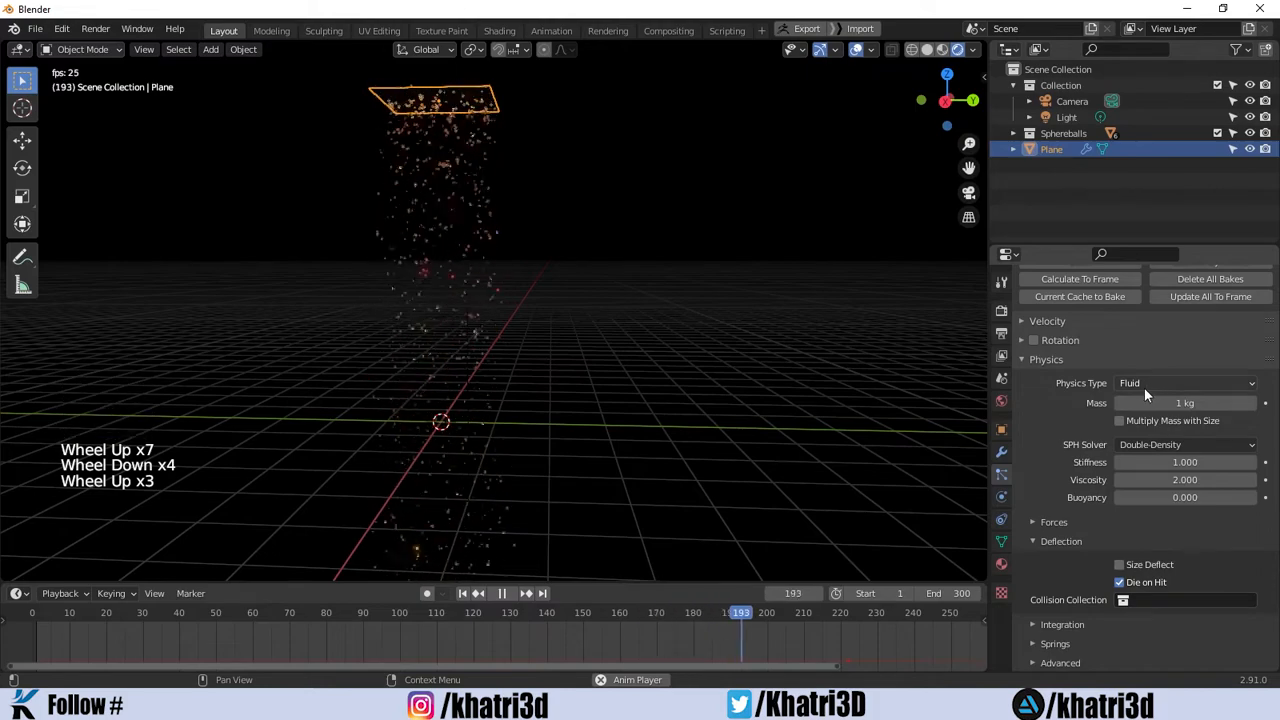
{"action": "left_click", "coordinate": [1144, 388]}
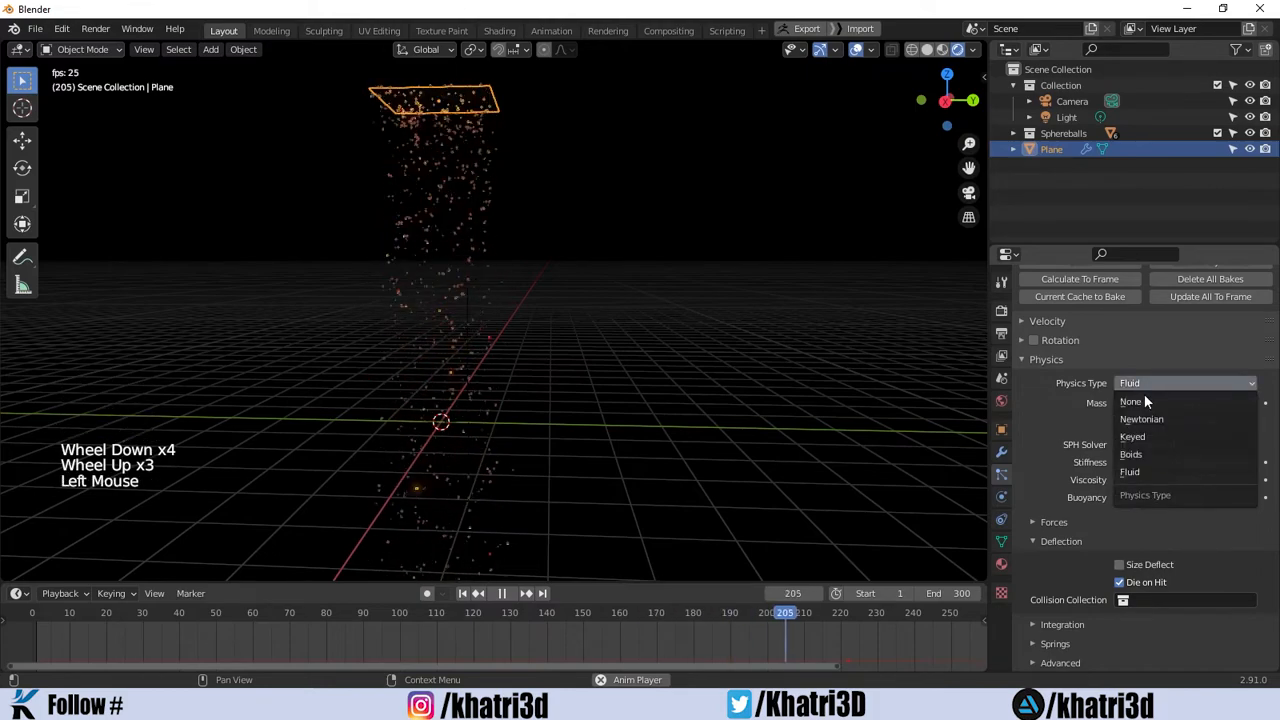
{"action": "left_click", "coordinate": [1133, 470]}
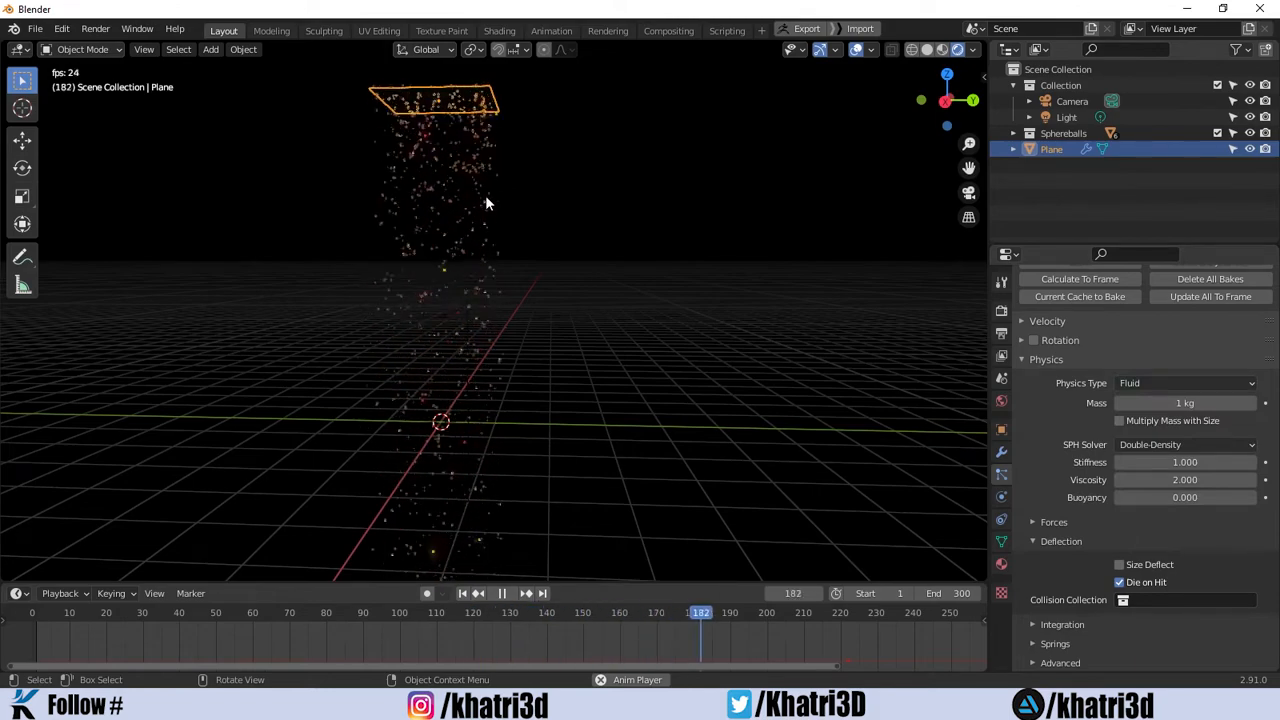
Set the particle system's physics type to Boids and inspect the particles around the plane during playback.
{"action": "left_click", "coordinate": [1163, 384]}
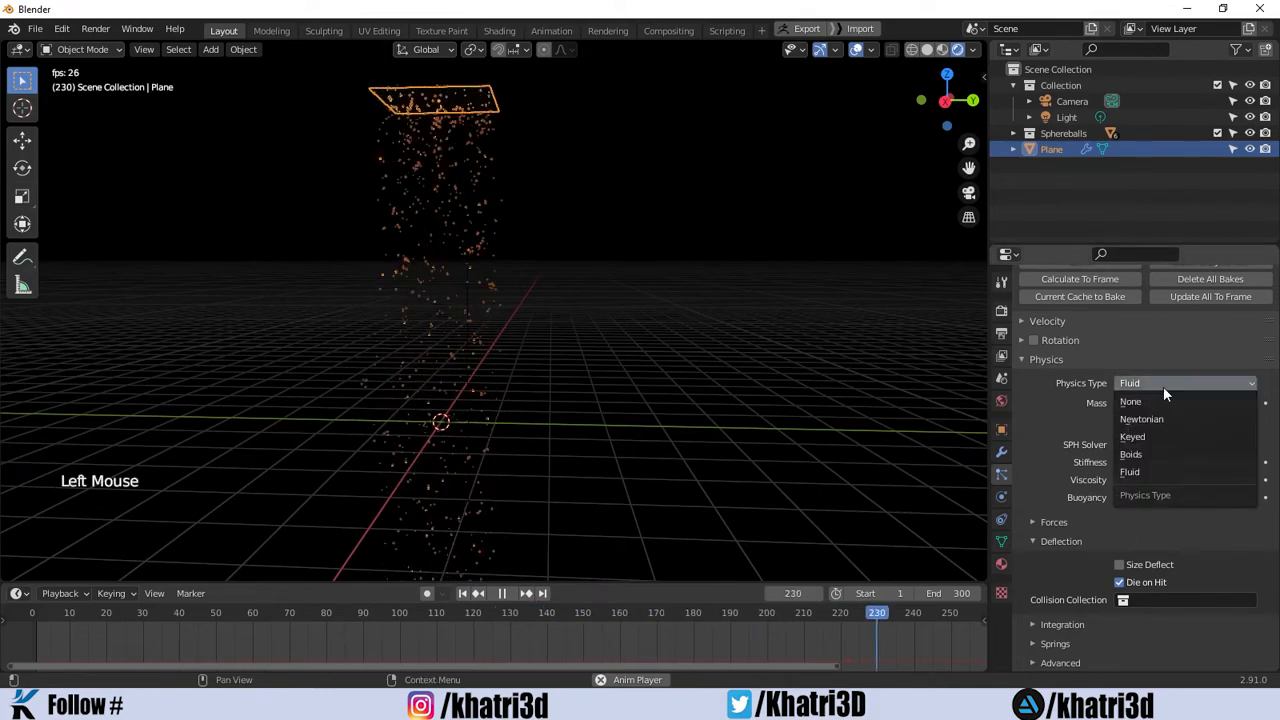
{"action": "left_click", "coordinate": [1153, 454]}
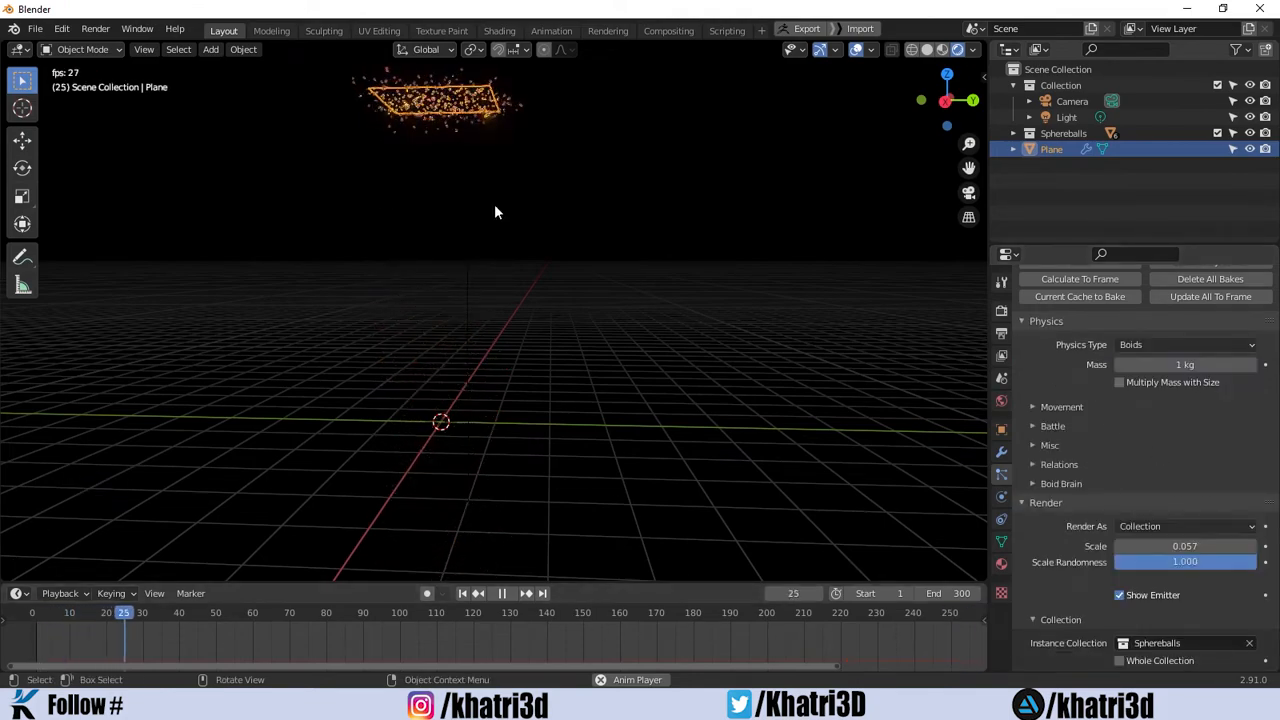
{"action": "scroll", "coordinate": [520, 200], "scroll_direction": "down", "scroll_amount": 1}
{"action": "scroll", "coordinate": [551, 186], "scroll_direction": "up", "scroll_amount": 1}
{"action": "middle_click_drag", "start_coordinate": [551, 186], "coordinate": [583, 294], "text": "shift"}
{"action": "scroll", "coordinate": [597, 303], "scroll_direction": "up", "scroll_amount": 3}
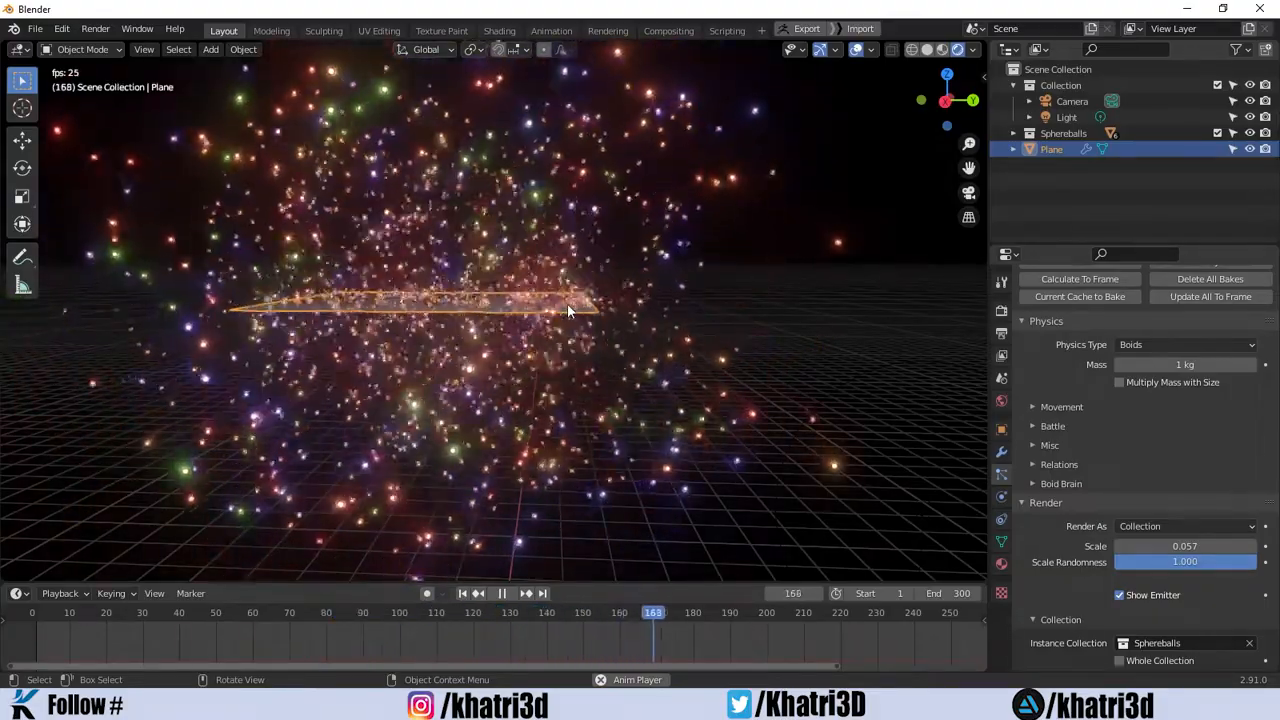
{"action": "mouse_move", "coordinate": [558, 303]}
{"action": "middle_mouse_down"}
{"action": "mouse_move", "coordinate": [567, 308]}
{"action": "mouse_move", "coordinate": [535, 301]}
{"action": "mouse_move", "coordinate": [570, 323]}
{"action": "middle_mouse_up"}
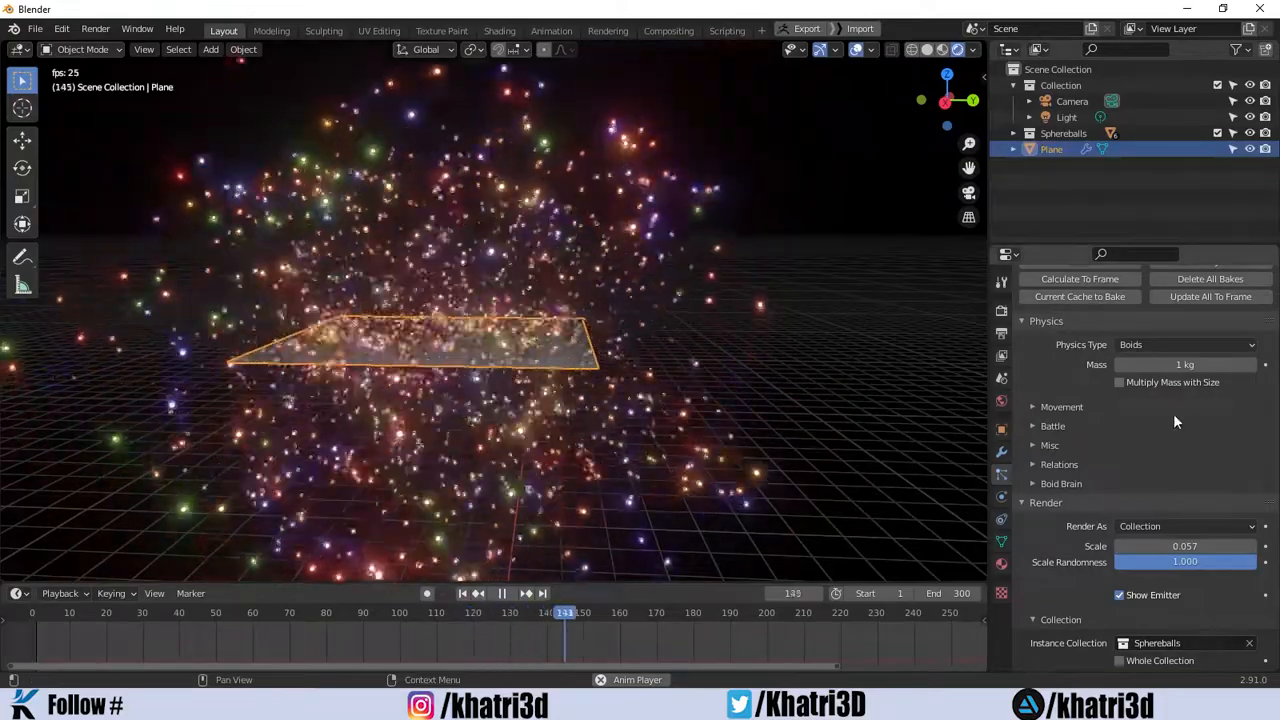
{"action": "scroll", "coordinate": [1173, 422], "scroll_direction": "up", "scroll_amount": 2}
{"action": "left_click", "coordinate": [1162, 408]}
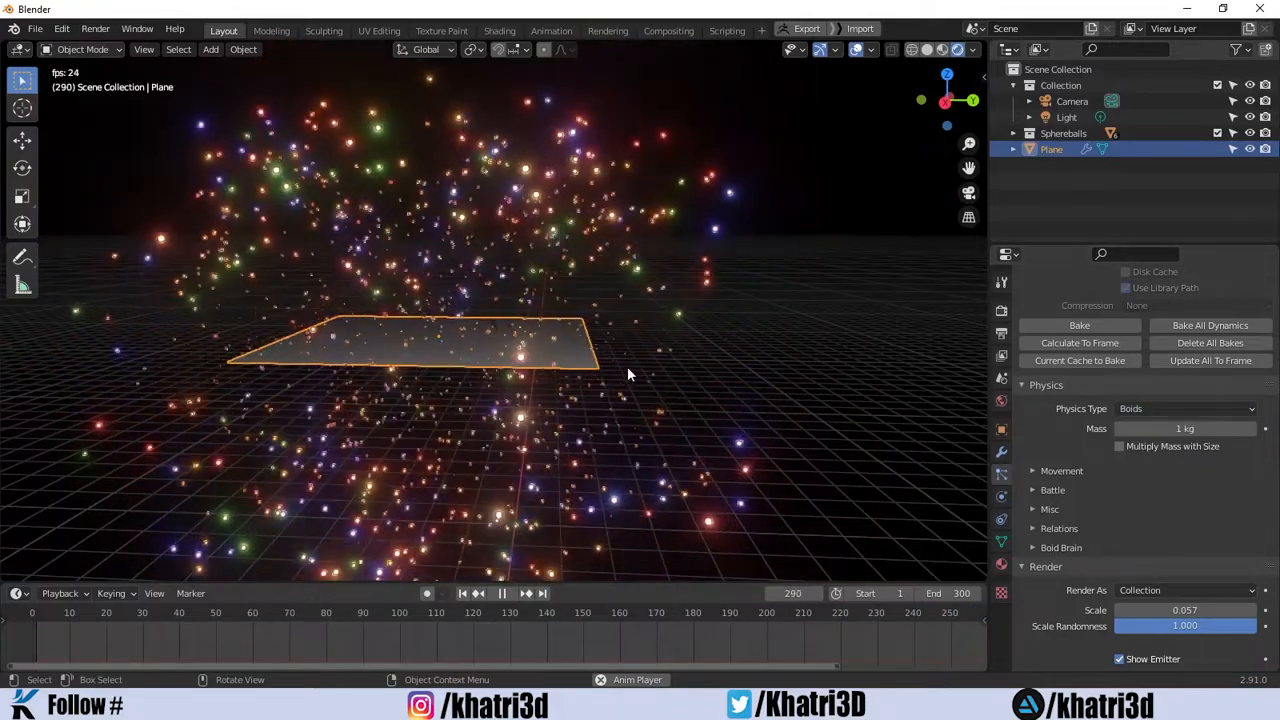
Scrub through the Boids particle animation around the plane and examine the particle system's physics, cache and emission settings.
{"action": "scroll", "coordinate": [600, 420], "scroll_direction": "down", "scroll_amount": 2}
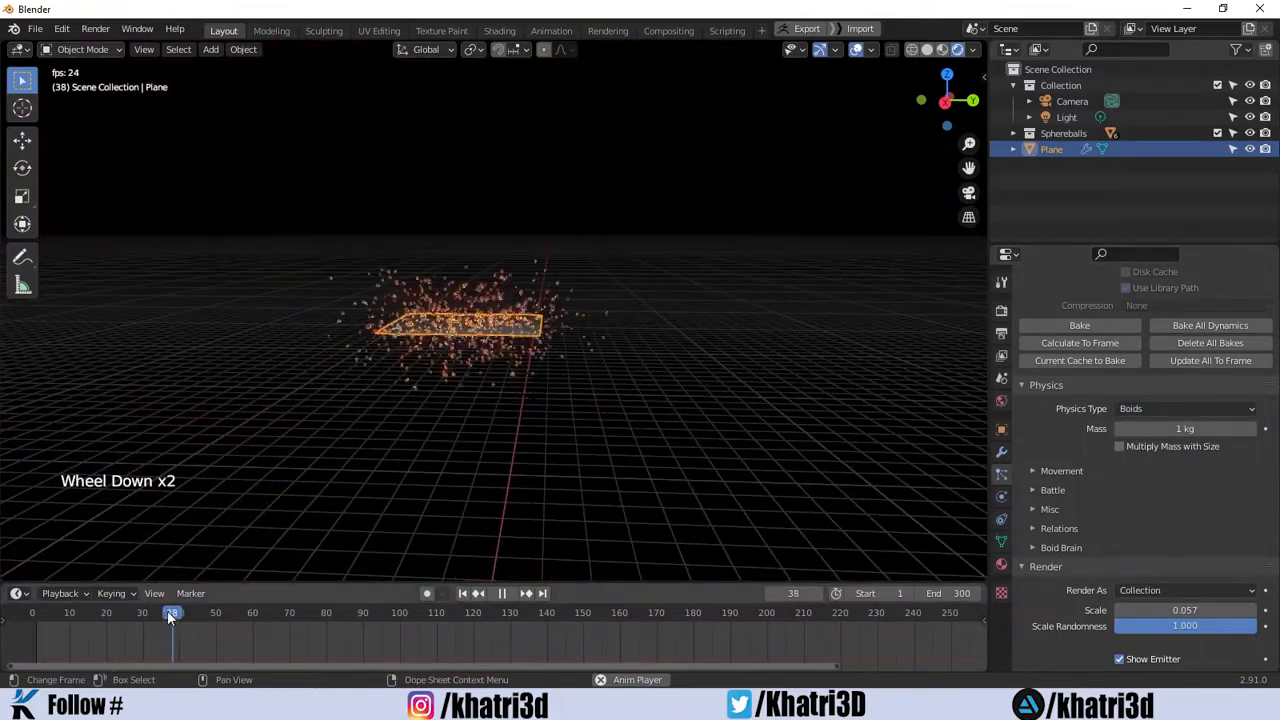
{"action": "left_click_drag", "start_coordinate": [180, 613], "coordinate": [714, 620]}
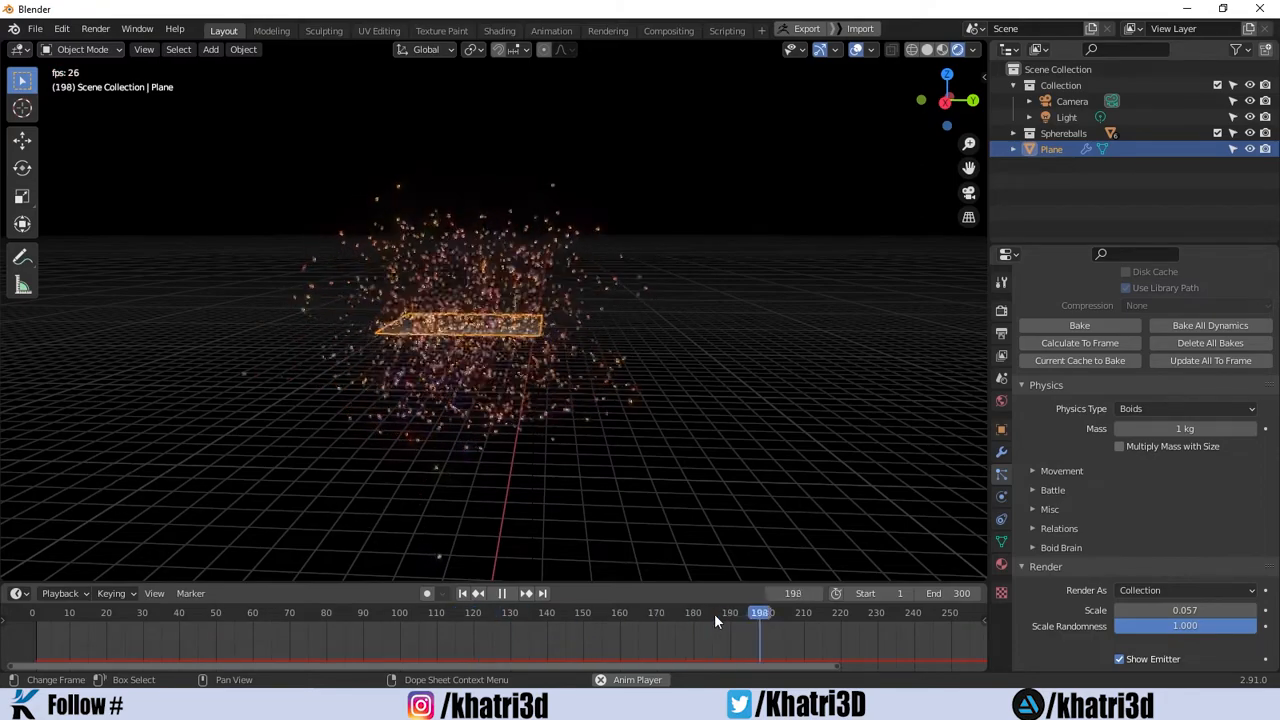
{"action": "scroll", "coordinate": [1102, 461], "scroll_direction": "up", "scroll_amount": 4}
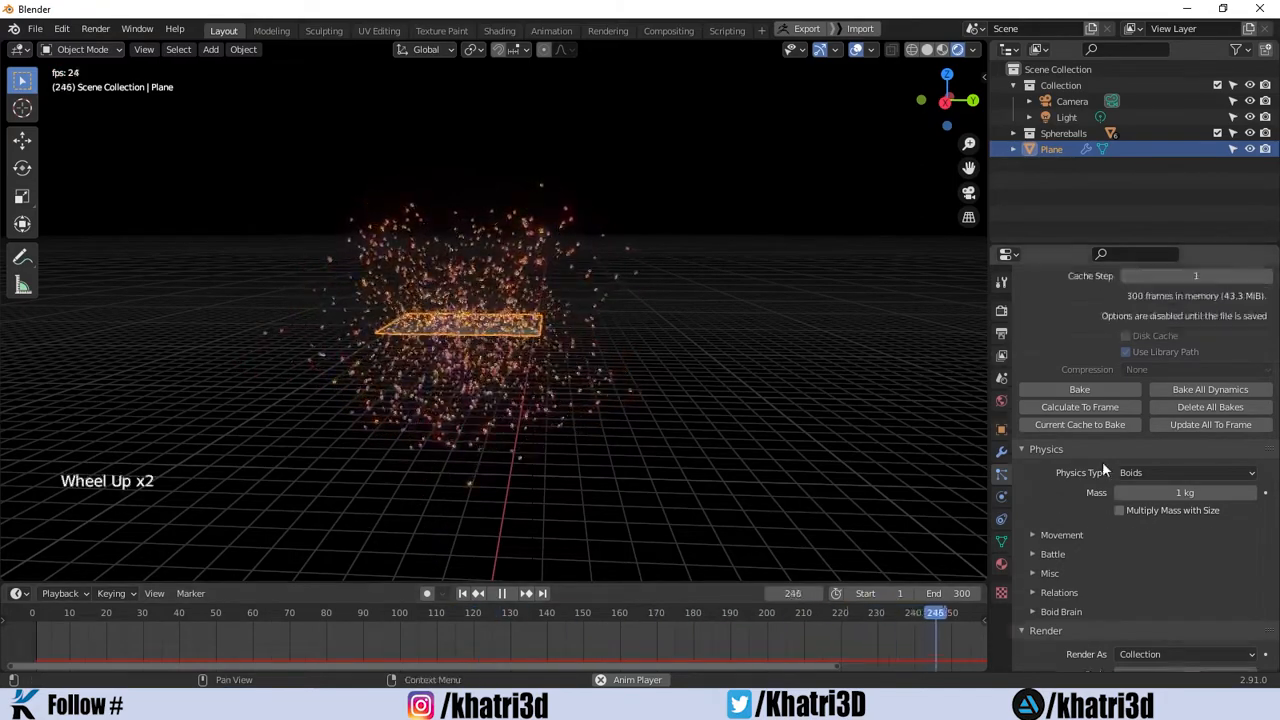
{"action": "scroll", "coordinate": [1102, 461], "scroll_direction": "down", "scroll_amount": 1}
{"action": "scroll", "coordinate": [1102, 461], "scroll_direction": "up", "scroll_amount": 1}
{"action": "scroll", "coordinate": [1102, 461], "scroll_direction": "down", "scroll_amount": 1}
{"action": "scroll", "coordinate": [1102, 461], "scroll_direction": "up", "scroll_amount": 5}
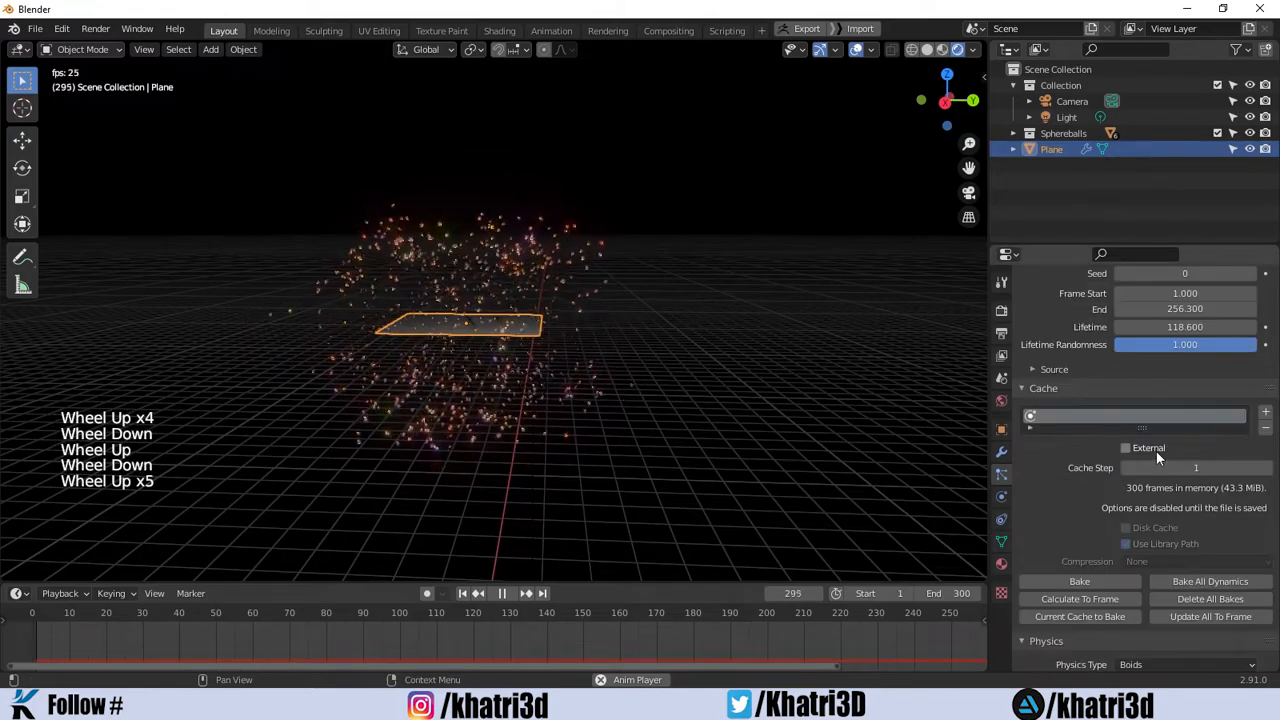
{"action": "scroll", "coordinate": [1156, 451], "scroll_direction": "down", "scroll_amount": 2}
{"action": "scroll", "coordinate": [1156, 449], "scroll_direction": "up", "scroll_amount": 12}
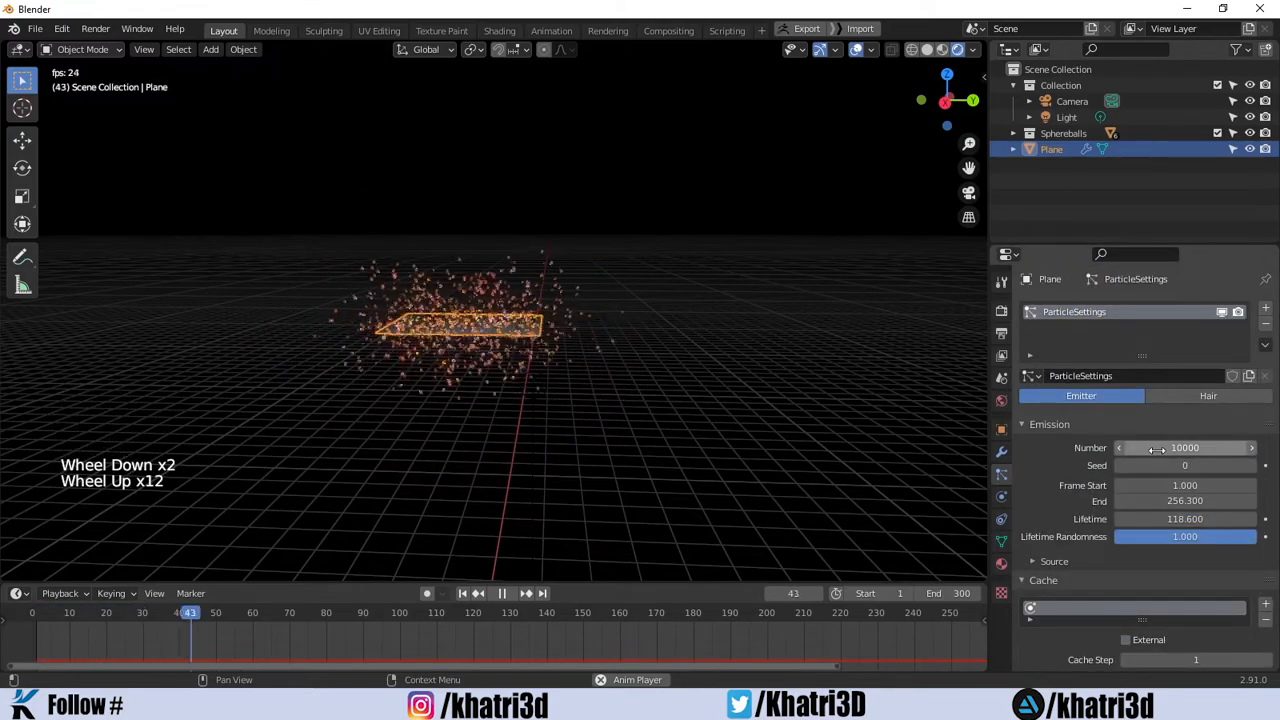
{"action": "scroll", "coordinate": [876, 339], "scroll_direction": "up", "scroll_amount": 5}
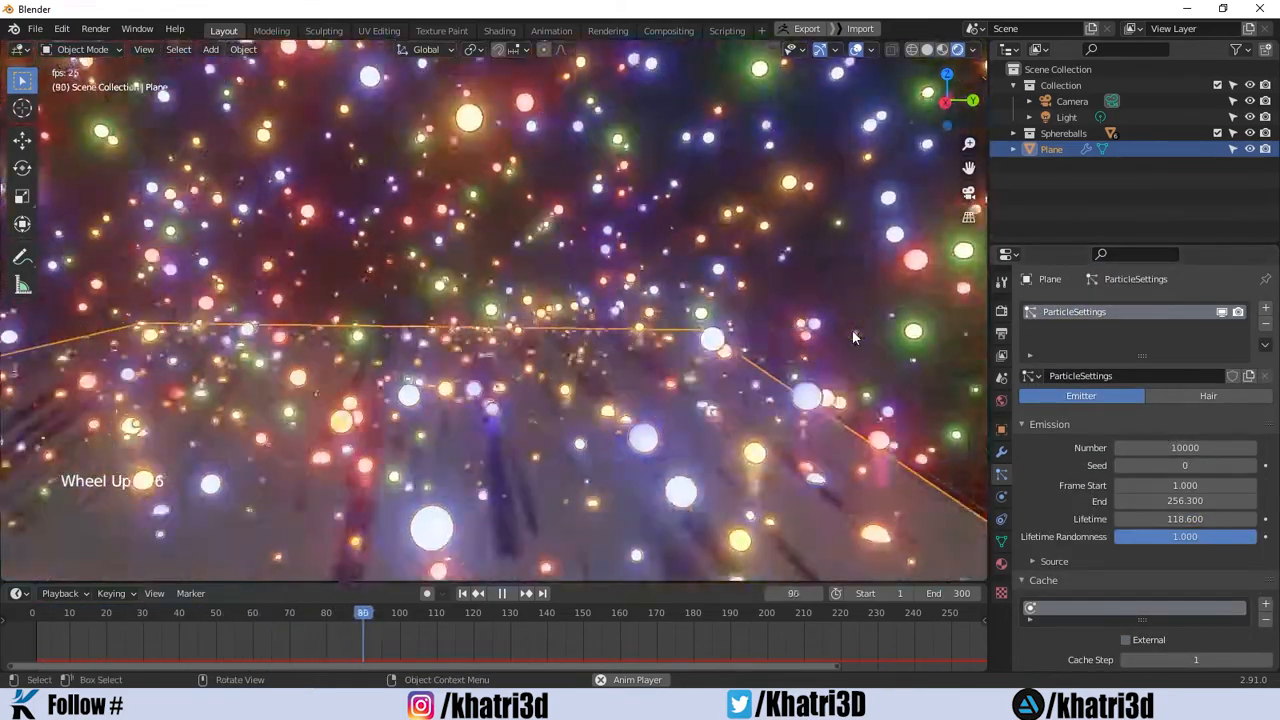
{"action": "scroll", "coordinate": [840, 348], "scroll_direction": "down", "scroll_amount": 3}
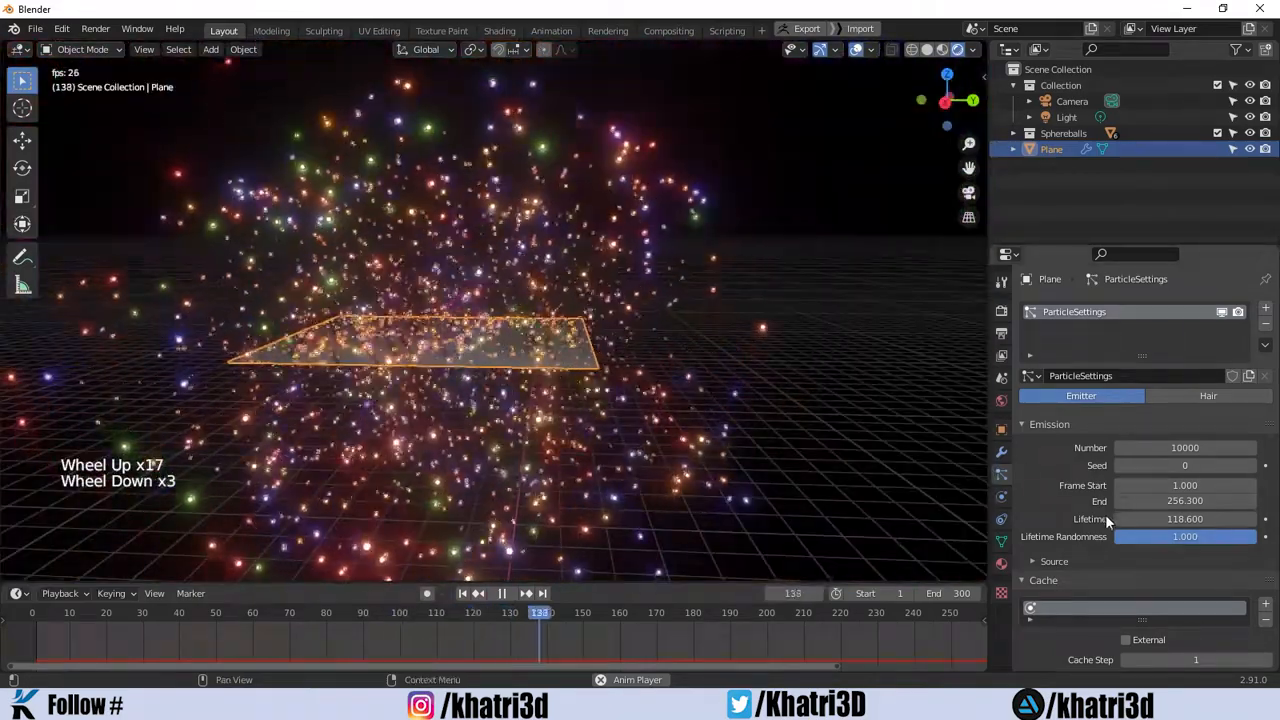